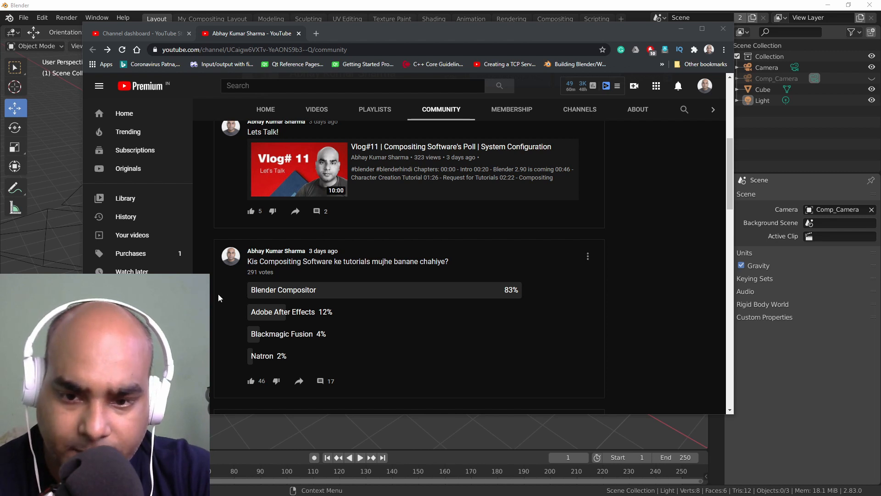
Switch to the Compositing folder in File Explorer and view the images camaleon-5477474_1920.jpg and forest-5475887_1920.jpg
{"action": "left_click", "coordinate": [686, 33]}
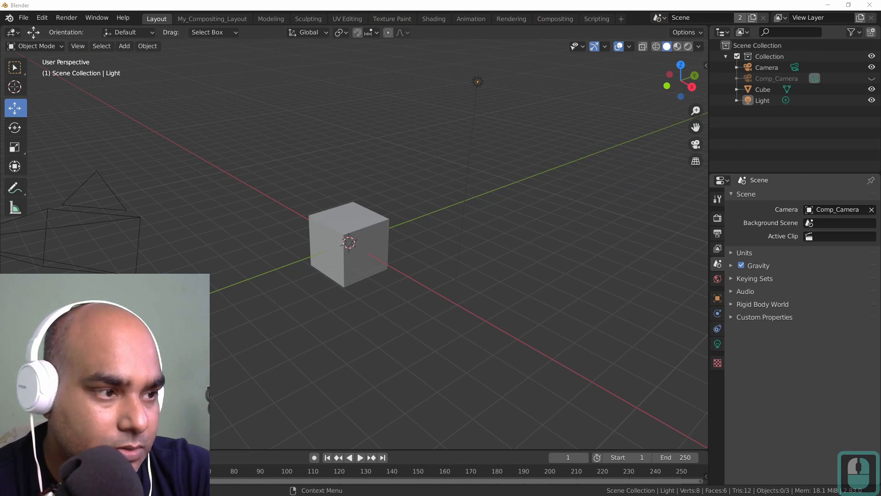
{"action": "key", "text": "alt+Tab"}
{"action": "left_click_drag", "start_coordinate": [561, 155], "coordinate": [397, 110]}
{"action": "left_click_drag", "start_coordinate": [367, 260], "coordinate": [468, 206]}
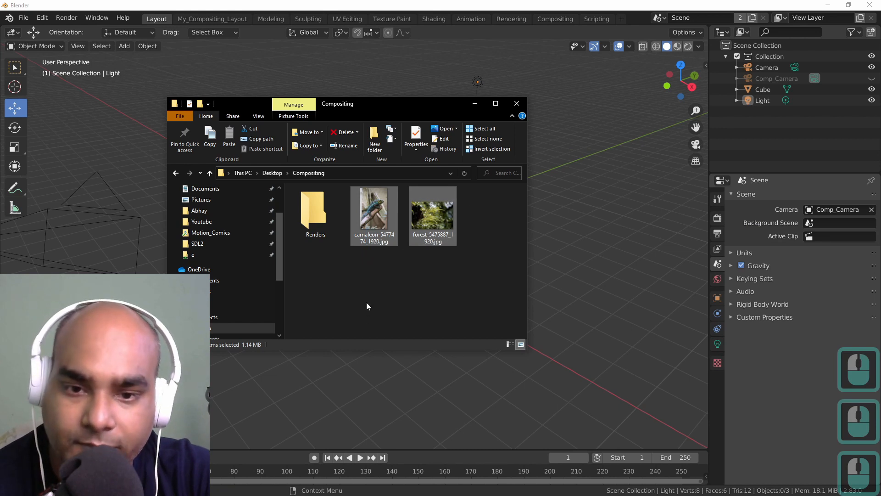
{"action": "left_click", "coordinate": [384, 256]}
{"action": "double_click", "coordinate": [381, 211]}
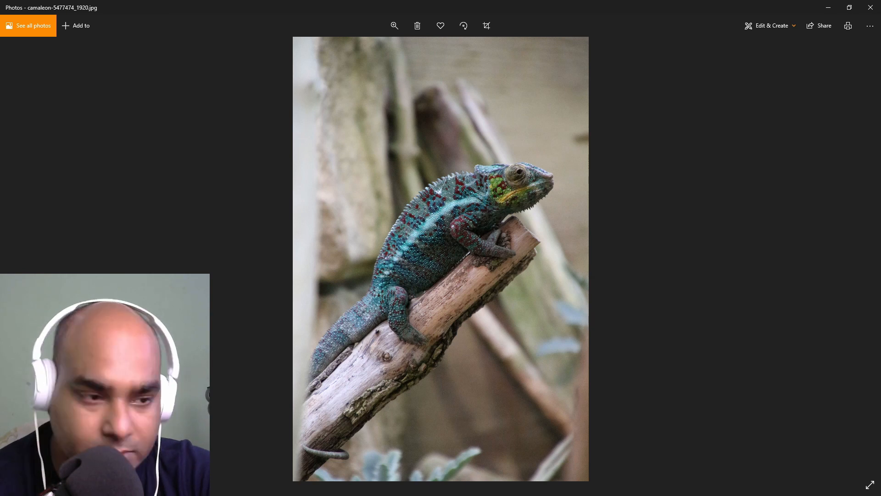
{"action": "left_click", "coordinate": [860, 270]}
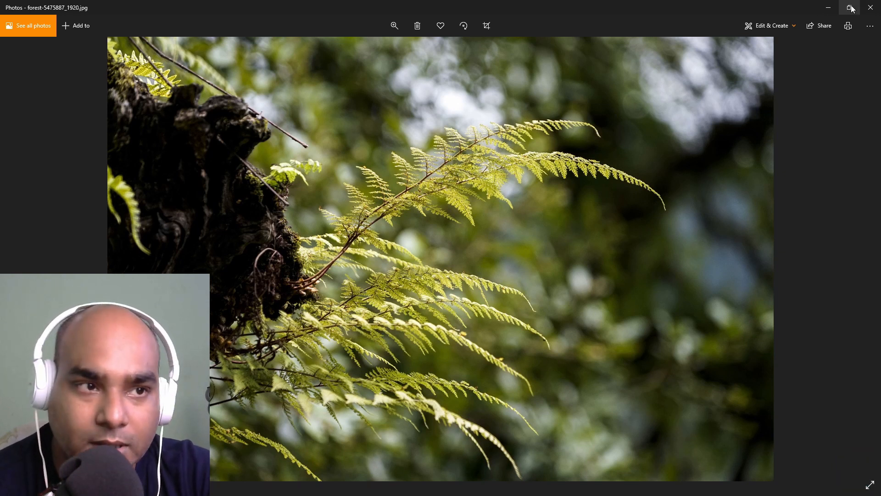
{"action": "left_click", "coordinate": [871, 7]}
View forest-5475887_1920.jpg again from the Compositing folder, close the image and return to Blender
{"action": "left_click_drag", "start_coordinate": [368, 277], "coordinate": [380, 201]}
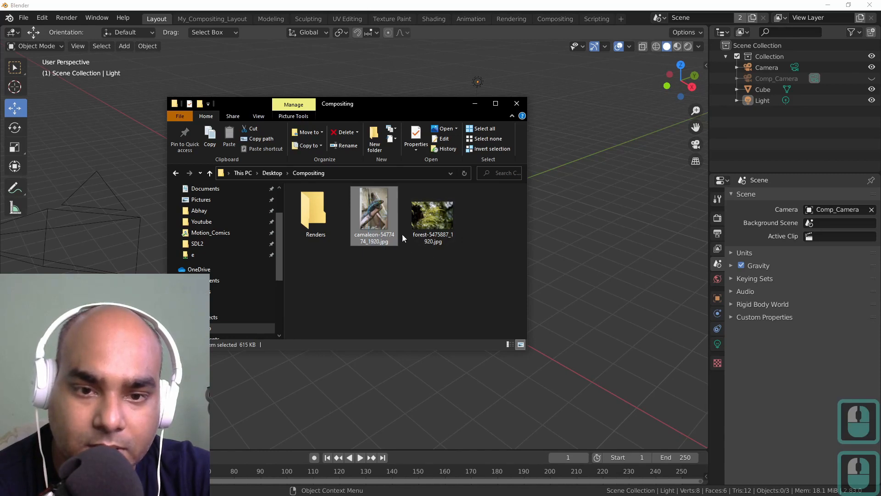
{"action": "double_click", "coordinate": [430, 226]}
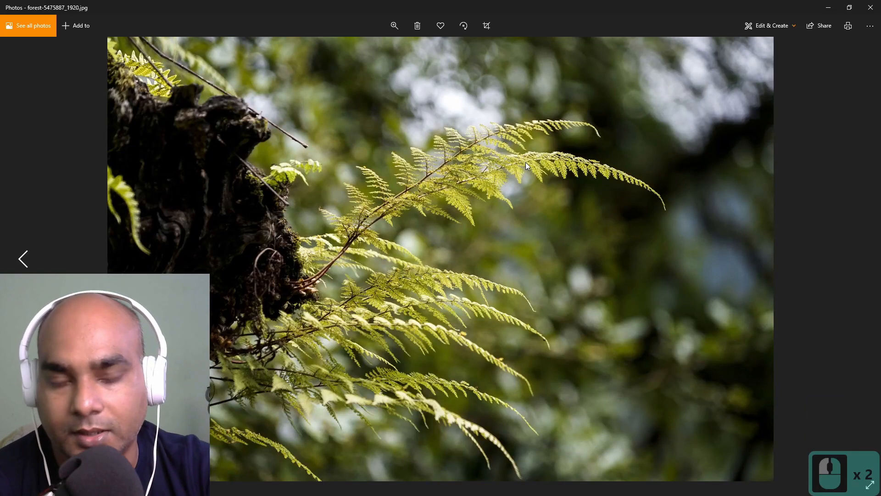
{"action": "left_click", "coordinate": [870, 7]}
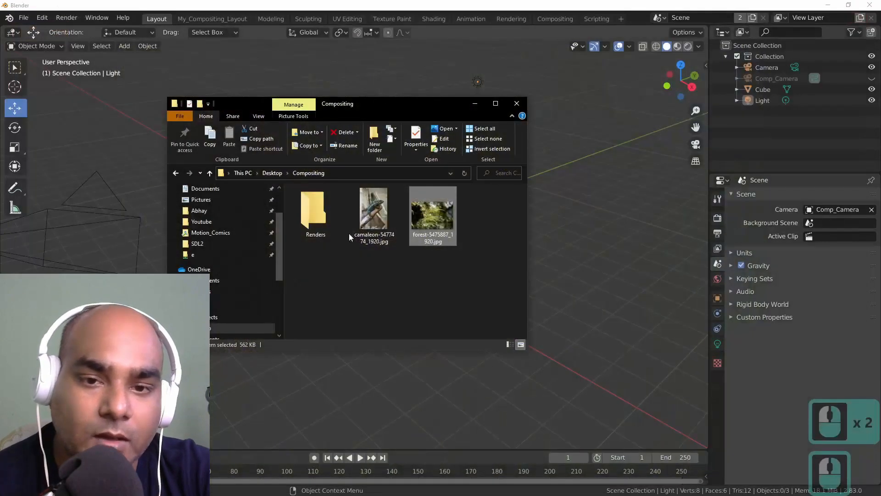
{"action": "left_click_drag", "start_coordinate": [363, 284], "coordinate": [417, 274]}
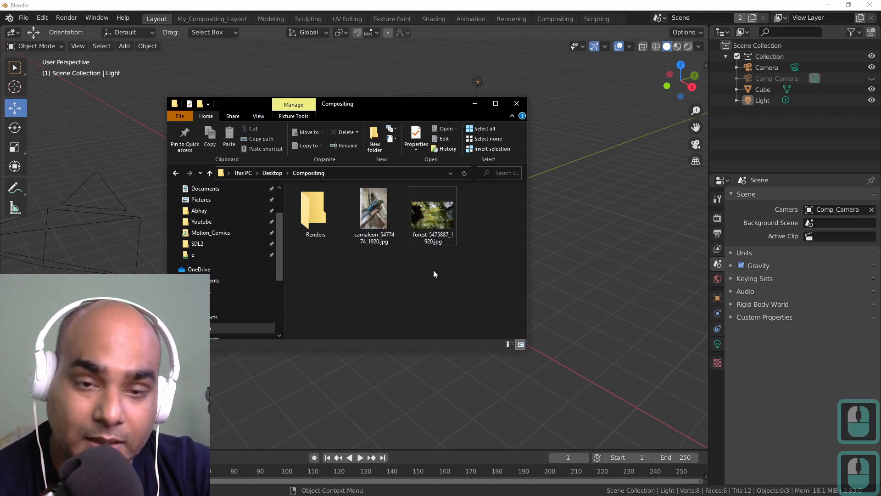
{"action": "left_click", "coordinate": [475, 104]}
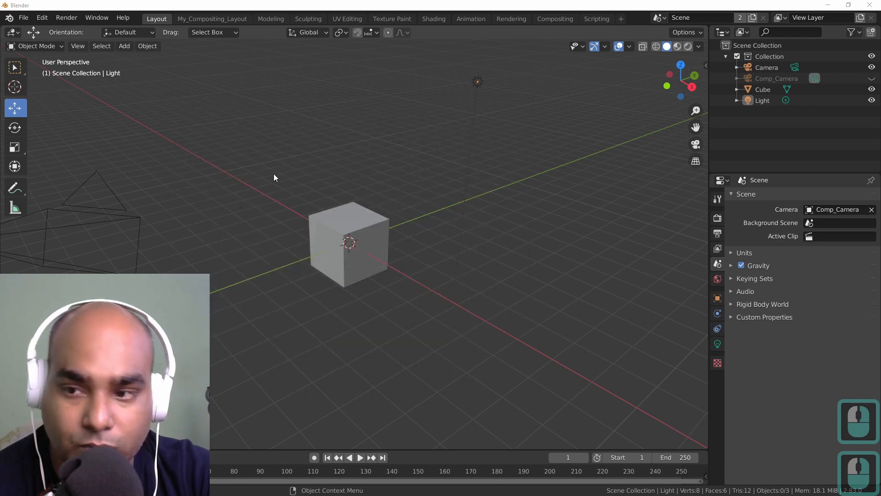
Handwrite the heading "Compositing" with the Annotate tool in the empty viewport area beside the cube and underline it
{"action": "left_click", "coordinate": [14, 188]}
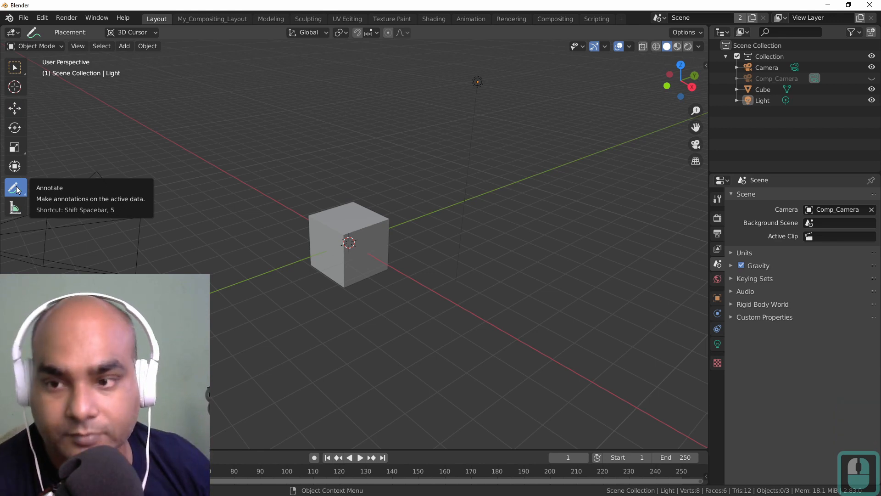
{"action": "left_click_drag", "start_coordinate": [209, 115], "coordinate": [209, 156]}
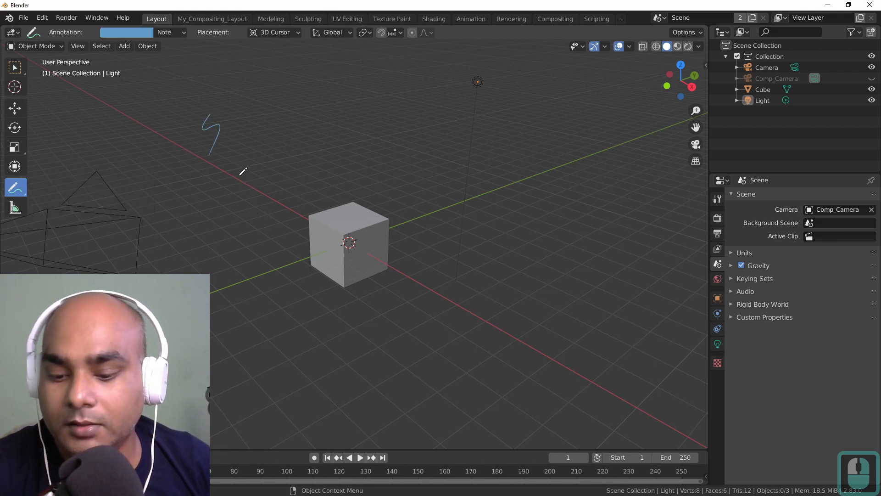
{"action": "key", "text": "ctrl+z"}
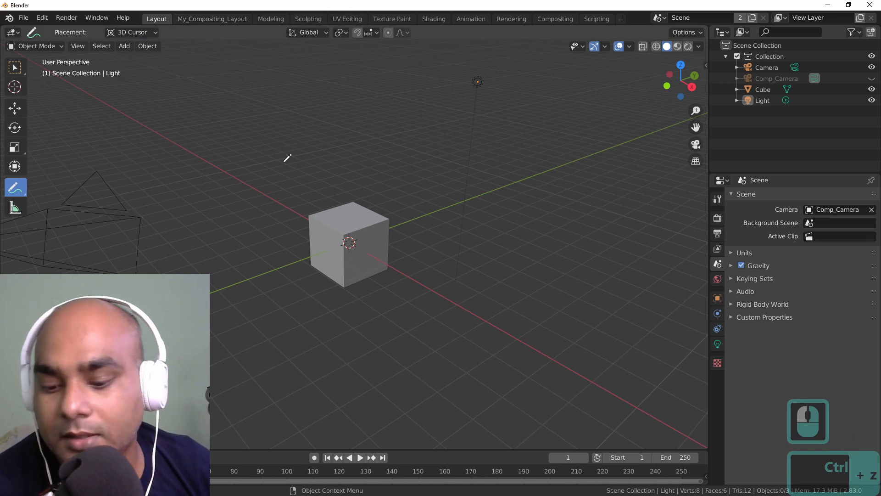
{"action": "left_click", "coordinate": [234, 178], "text": "shift"}
{"action": "mouse_move", "coordinate": [345, 177]}
{"action": "left_mouse_down", "text": "alt+shift"}
{"action": "mouse_move", "coordinate": [280, 187]}
{"action": "mouse_move", "coordinate": [286, 196]}
{"action": "mouse_move", "coordinate": [123, 157]}
{"action": "left_mouse_up", "text": "alt+shift"}
{"action": "mouse_move", "coordinate": [363, 153]}
{"action": "left_mouse_down", "text": "alt+shift"}
{"action": "mouse_move", "coordinate": [314, 149]}
{"action": "mouse_move", "coordinate": [342, 139]}
{"action": "left_mouse_up", "text": "alt+shift"}
{"action": "mouse_move", "coordinate": [302, 87]}
{"action": "left_mouse_down"}
{"action": "mouse_move", "coordinate": [270, 118]}
{"action": "mouse_move", "coordinate": [299, 109]}
{"action": "left_mouse_up"}
{"action": "mouse_move", "coordinate": [316, 104]}
{"action": "left_mouse_down"}
{"action": "mouse_move", "coordinate": [312, 114]}
{"action": "mouse_move", "coordinate": [350, 114]}
{"action": "mouse_move", "coordinate": [390, 89]}
{"action": "mouse_move", "coordinate": [404, 102]}
{"action": "mouse_move", "coordinate": [446, 106]}
{"action": "left_mouse_up"}
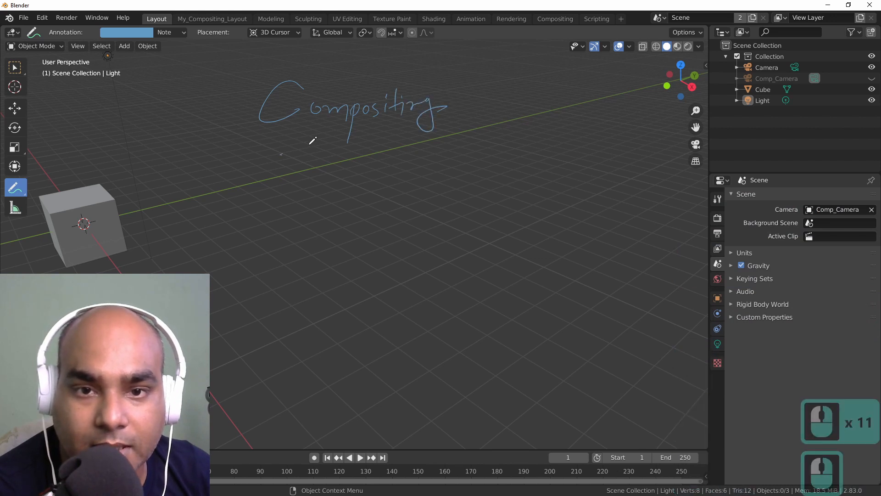
{"action": "left_click_drag", "start_coordinate": [310, 144], "coordinate": [468, 116]}
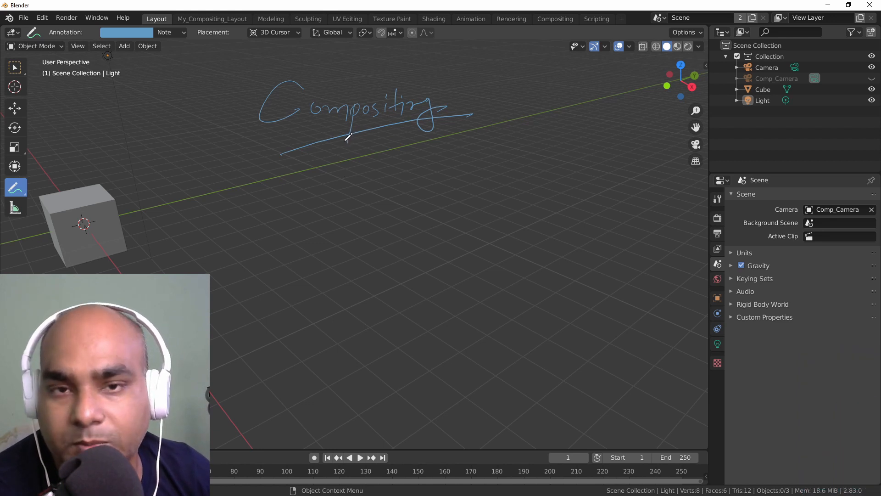
Draw two annotation branches down from the Compositing heading and label them "Tools" and "Techniques"
{"action": "left_click_drag", "start_coordinate": [348, 137], "coordinate": [316, 211]}
{"action": "left_click_drag", "start_coordinate": [257, 238], "coordinate": [292, 227]}
{"action": "mouse_move", "coordinate": [279, 228]}
{"action": "left_mouse_down"}
{"action": "mouse_move", "coordinate": [281, 264]}
{"action": "mouse_move", "coordinate": [301, 244]}
{"action": "left_mouse_up"}
{"action": "mouse_move", "coordinate": [308, 226]}
{"action": "left_mouse_down"}
{"action": "mouse_move", "coordinate": [312, 251]}
{"action": "mouse_move", "coordinate": [305, 243]}
{"action": "left_mouse_up"}
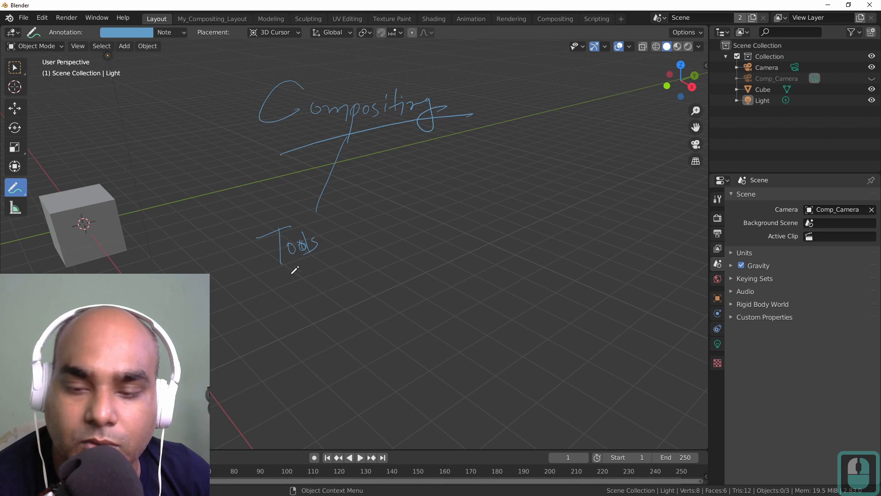
{"action": "left_click_drag", "start_coordinate": [347, 139], "coordinate": [376, 208]}
{"action": "mouse_move", "coordinate": [366, 210]}
{"action": "left_mouse_down"}
{"action": "mouse_move", "coordinate": [373, 226]}
{"action": "mouse_move", "coordinate": [386, 203]}
{"action": "mouse_move", "coordinate": [435, 196]}
{"action": "left_mouse_up"}
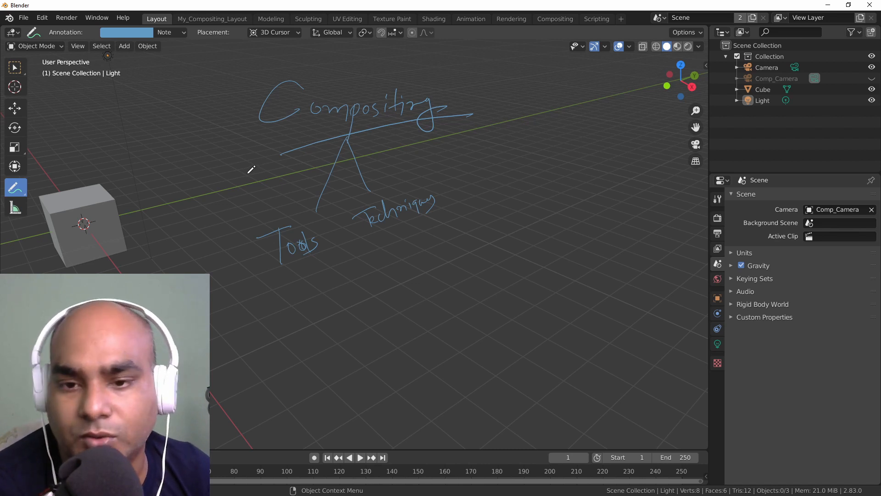
Annotate two more branches labelled "Design / Aesthetics" and "Animation", with a long line beneath the lower branch labels
{"action": "mouse_move", "coordinate": [393, 150]}
{"action": "left_mouse_down"}
{"action": "mouse_move", "coordinate": [457, 172]}
{"action": "mouse_move", "coordinate": [454, 206]}
{"action": "mouse_move", "coordinate": [515, 184]}
{"action": "left_mouse_up"}
{"action": "left_click_drag", "start_coordinate": [528, 153], "coordinate": [515, 239]}
{"action": "left_click_drag", "start_coordinate": [534, 185], "coordinate": [551, 189]}
{"action": "left_click_drag", "start_coordinate": [559, 159], "coordinate": [559, 190]}
{"action": "mouse_move", "coordinate": [555, 177]}
{"action": "left_mouse_down"}
{"action": "mouse_move", "coordinate": [569, 150]}
{"action": "mouse_move", "coordinate": [574, 180]}
{"action": "left_mouse_up"}
{"action": "mouse_move", "coordinate": [575, 179]}
{"action": "left_mouse_down"}
{"action": "mouse_move", "coordinate": [580, 171]}
{"action": "mouse_move", "coordinate": [578, 178]}
{"action": "mouse_move", "coordinate": [602, 184]}
{"action": "left_mouse_up"}
{"action": "left_click_drag", "start_coordinate": [577, 165], "coordinate": [594, 163]}
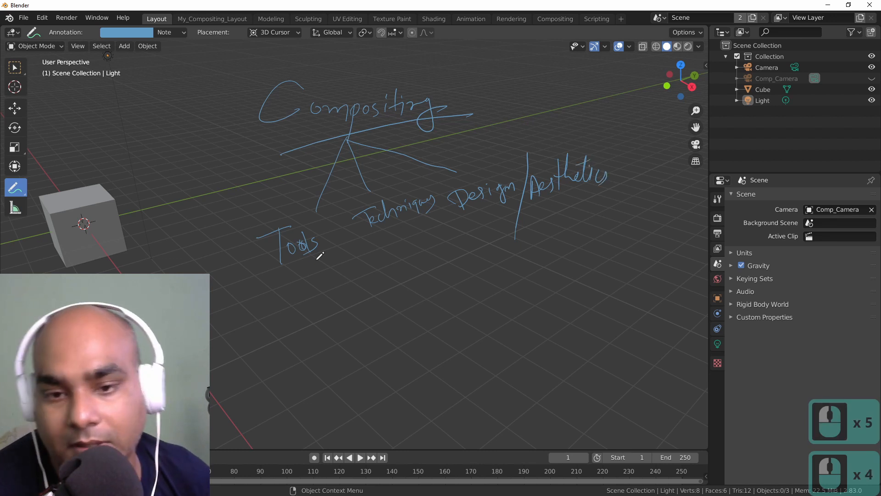
{"action": "left_click_drag", "start_coordinate": [263, 301], "coordinate": [681, 199]}
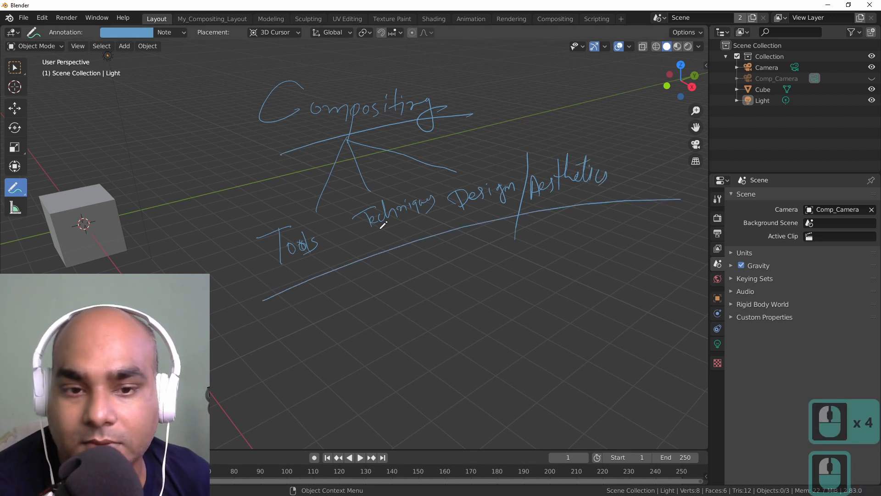
{"action": "mouse_move", "coordinate": [347, 140]}
{"action": "left_mouse_down"}
{"action": "mouse_move", "coordinate": [503, 120]}
{"action": "mouse_move", "coordinate": [540, 137]}
{"action": "mouse_move", "coordinate": [615, 120]}
{"action": "mouse_move", "coordinate": [623, 105]}
{"action": "mouse_move", "coordinate": [658, 109]}
{"action": "left_mouse_up"}
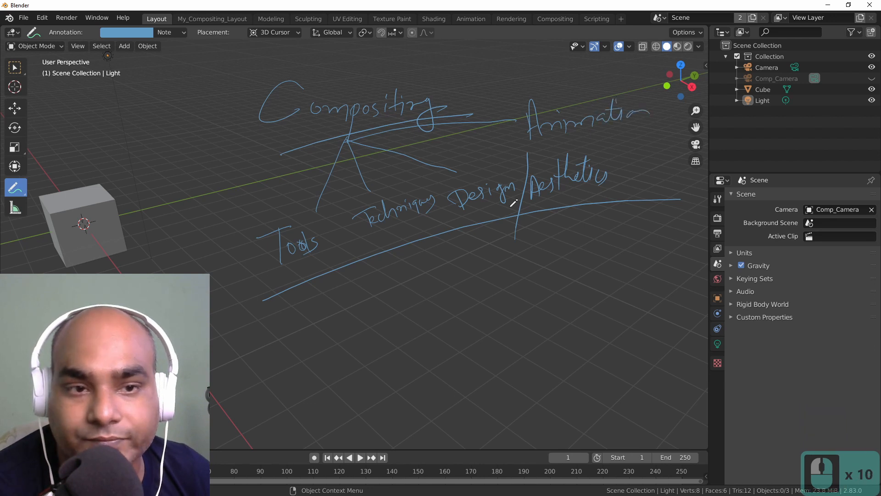
Circle the Tools, Techniques, Design / Aesthetics and Animation labels, adding an arrow at Design / Aesthetics and a star mark at Animation
{"action": "left_click_drag", "start_coordinate": [275, 211], "coordinate": [335, 271]}
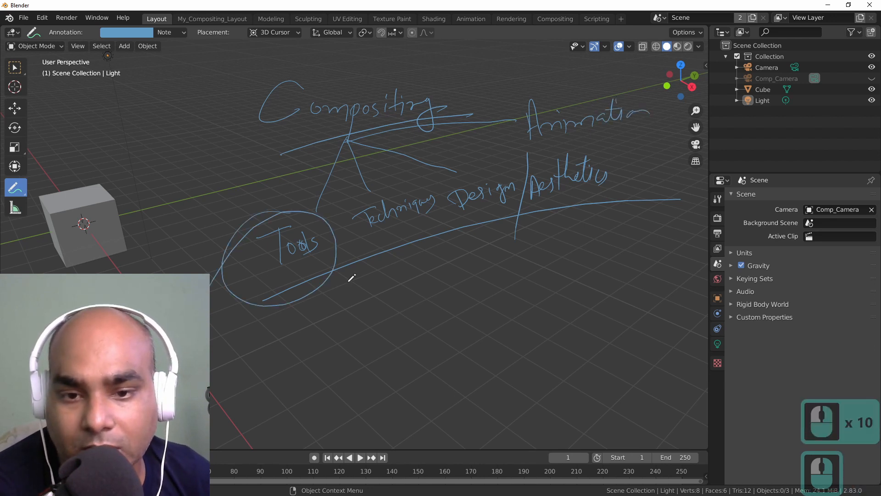
{"action": "left_click_drag", "start_coordinate": [357, 181], "coordinate": [396, 181]}
{"action": "left_click_drag", "start_coordinate": [338, 201], "coordinate": [326, 215]}
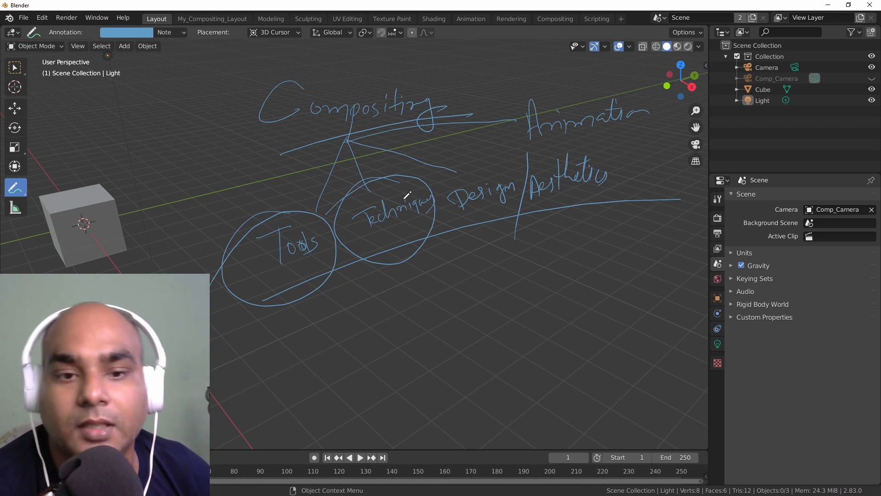
{"action": "mouse_move", "coordinate": [612, 147]}
{"action": "left_mouse_down"}
{"action": "mouse_move", "coordinate": [477, 149]}
{"action": "mouse_move", "coordinate": [469, 232]}
{"action": "mouse_move", "coordinate": [602, 149]}
{"action": "mouse_move", "coordinate": [609, 153]}
{"action": "left_mouse_up"}
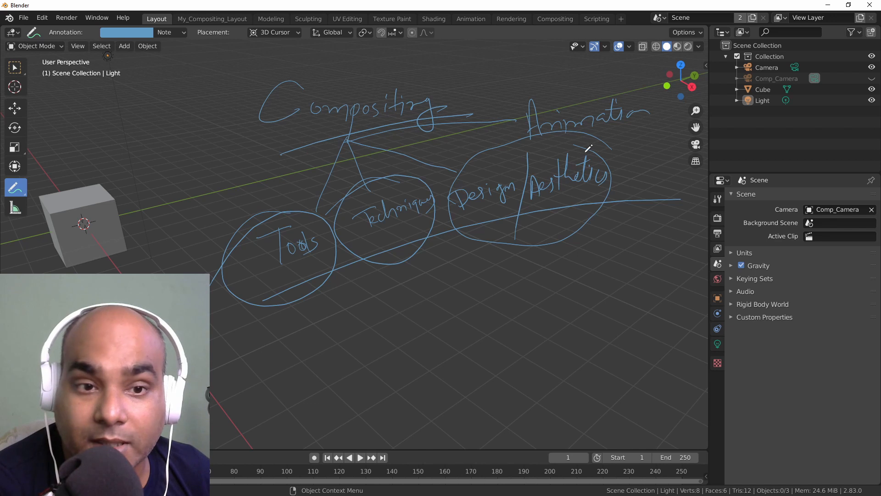
{"action": "left_click_drag", "start_coordinate": [565, 238], "coordinate": [577, 251]}
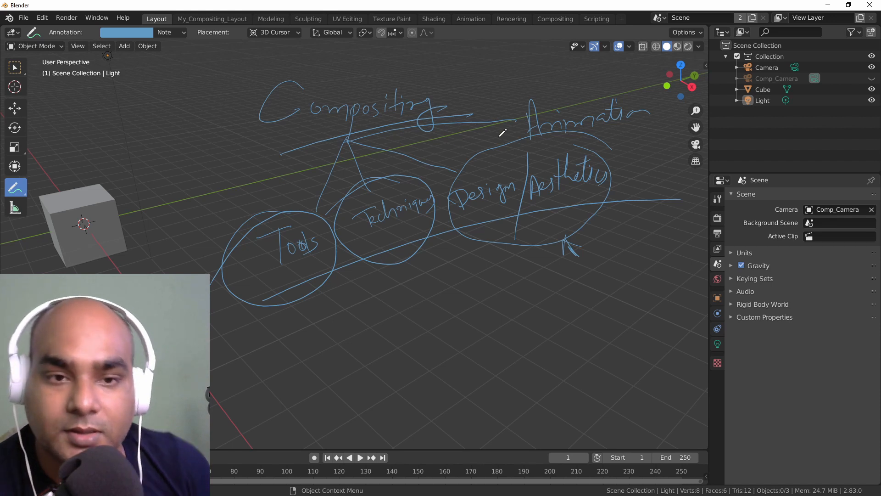
{"action": "mouse_move", "coordinate": [580, 69]}
{"action": "left_mouse_down"}
{"action": "mouse_move", "coordinate": [481, 117]}
{"action": "mouse_move", "coordinate": [637, 143]}
{"action": "mouse_move", "coordinate": [557, 81]}
{"action": "left_mouse_up"}
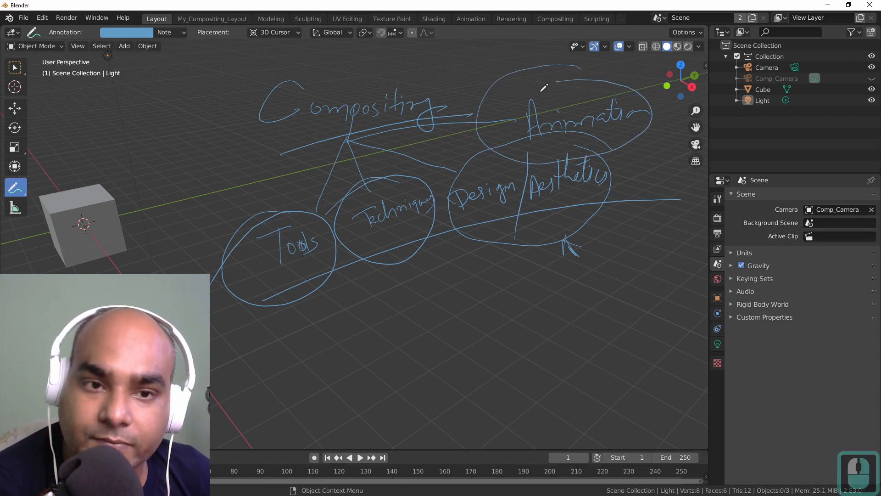
{"action": "mouse_move", "coordinate": [491, 80]}
{"action": "left_mouse_down"}
{"action": "mouse_move", "coordinate": [496, 94]}
{"action": "mouse_move", "coordinate": [499, 86]}
{"action": "mouse_move", "coordinate": [507, 89]}
{"action": "left_mouse_up"}
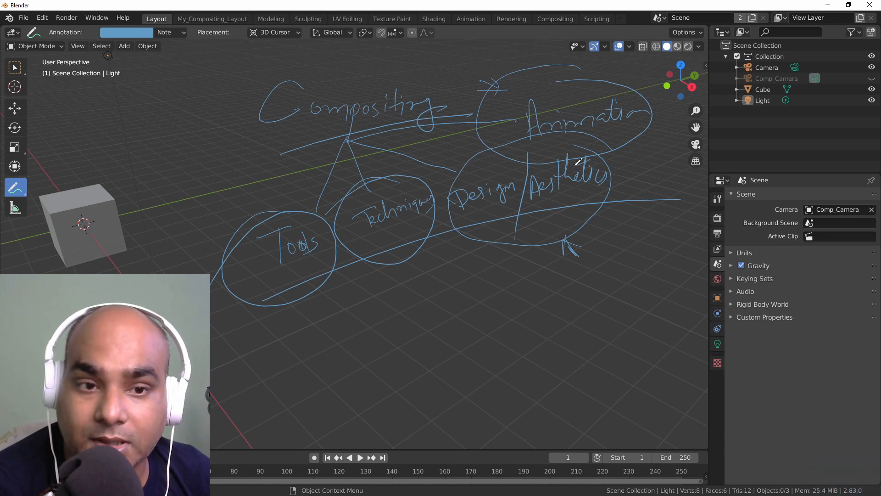
Draw connecting lines from the circled topics, plus large loops around Tools with Techniques and around Design / Aesthetics with Animation
{"action": "left_click_drag", "start_coordinate": [583, 148], "coordinate": [548, 292]}
{"action": "mouse_move", "coordinate": [301, 283]}
{"action": "left_mouse_down"}
{"action": "mouse_move", "coordinate": [385, 341]}
{"action": "mouse_move", "coordinate": [455, 308]}
{"action": "left_mouse_up"}
{"action": "left_click_drag", "start_coordinate": [397, 255], "coordinate": [483, 290]}
{"action": "left_click_drag", "start_coordinate": [499, 244], "coordinate": [465, 320]}
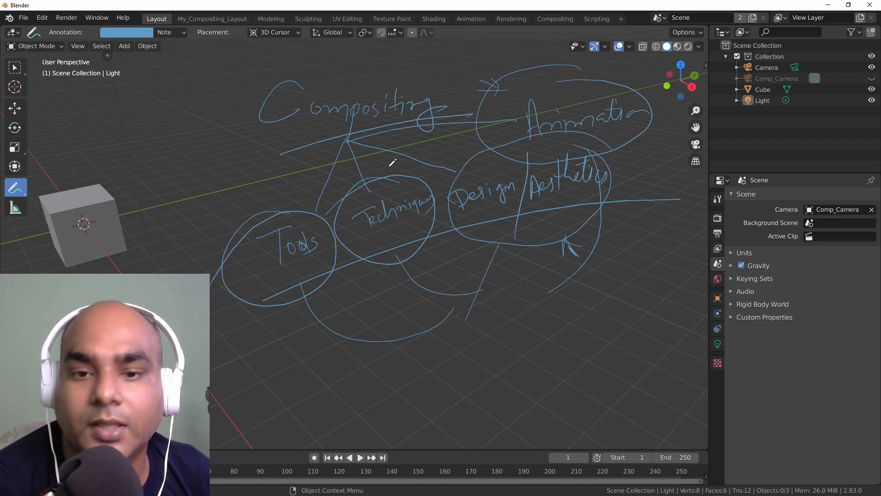
{"action": "mouse_move", "coordinate": [305, 179]}
{"action": "left_mouse_down"}
{"action": "mouse_move", "coordinate": [210, 265]}
{"action": "mouse_move", "coordinate": [374, 320]}
{"action": "mouse_move", "coordinate": [434, 155]}
{"action": "mouse_move", "coordinate": [257, 215]}
{"action": "left_mouse_up"}
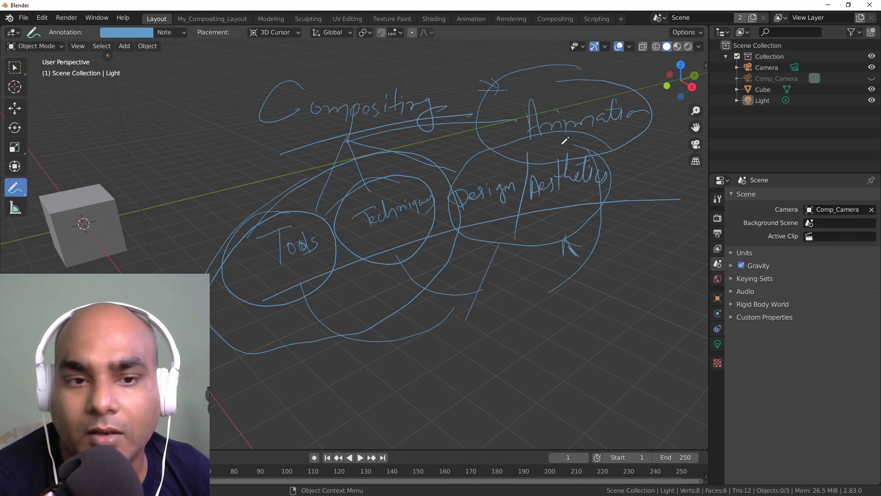
{"action": "left_click_drag", "start_coordinate": [629, 140], "coordinate": [677, 216]}
{"action": "left_click_drag", "start_coordinate": [593, 224], "coordinate": [665, 260]}
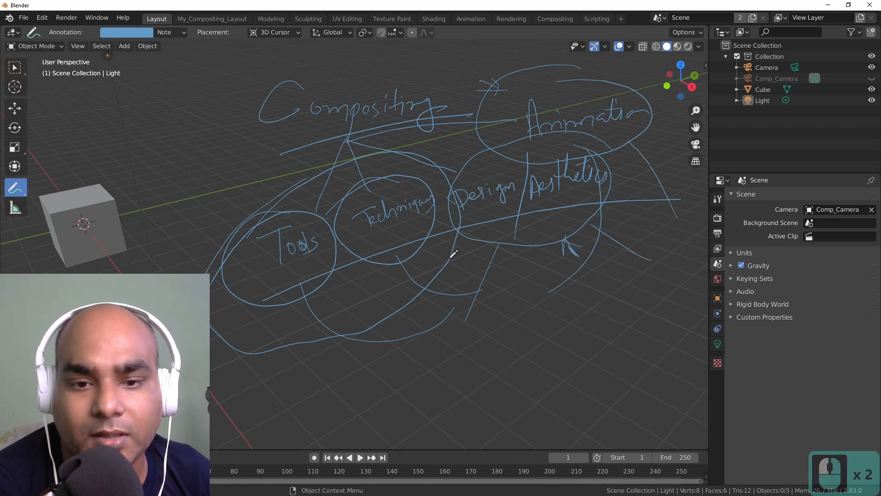
{"action": "left_click_drag", "start_coordinate": [551, 290], "coordinate": [678, 219]}
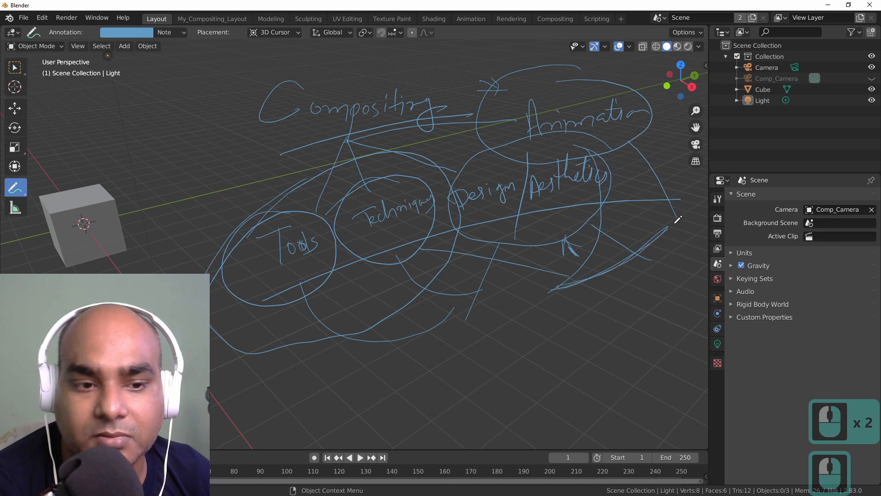
{"action": "mouse_move", "coordinate": [557, 79]}
{"action": "left_mouse_down"}
{"action": "mouse_move", "coordinate": [447, 202]}
{"action": "mouse_move", "coordinate": [527, 91]}
{"action": "left_mouse_up"}
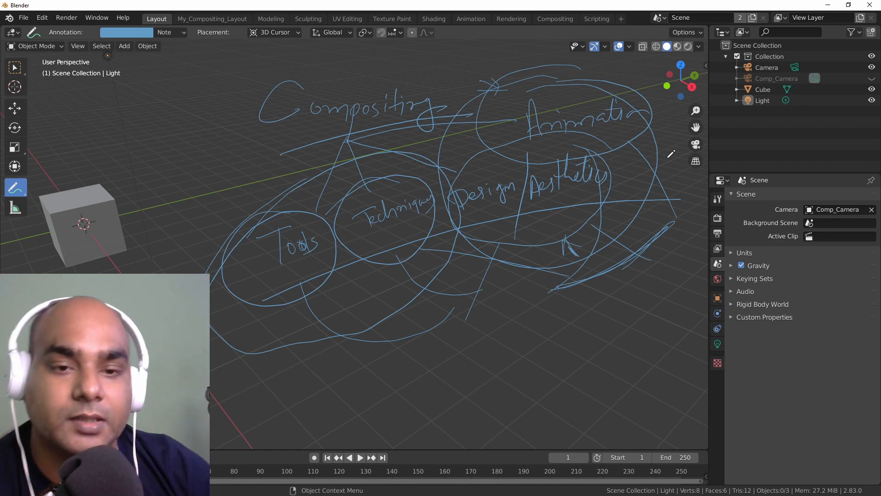
Start a new General file without saving the annotated scene
{"action": "left_click", "coordinate": [24, 17]}
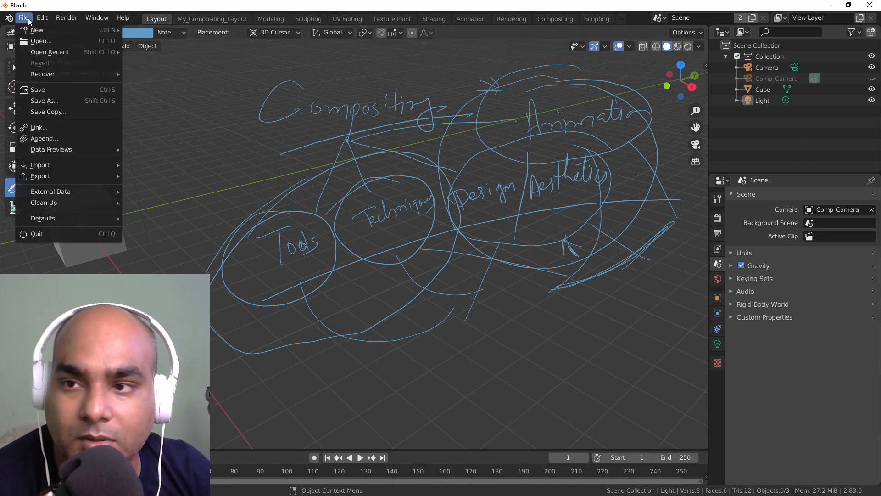
{"action": "left_click", "coordinate": [65, 26]}
{"action": "left_click", "coordinate": [164, 29]}
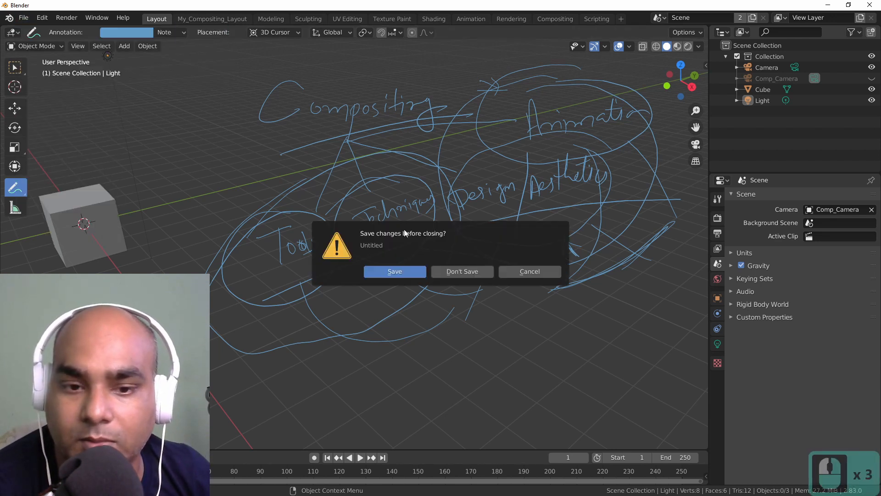
{"action": "left_click", "coordinate": [462, 271]}
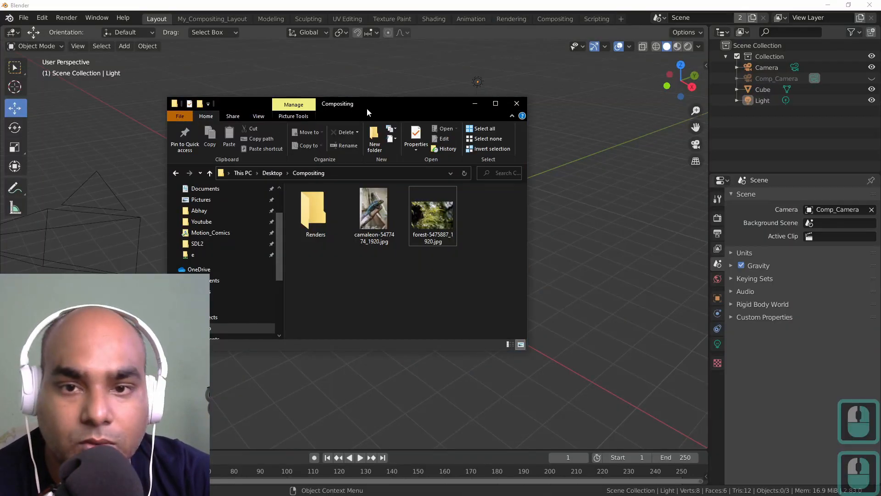
Look over the image files in the Compositing folder, moving its window aside, and return to Blender
{"action": "left_click_drag", "start_coordinate": [367, 109], "coordinate": [512, 147]}
{"action": "left_click_drag", "start_coordinate": [523, 306], "coordinate": [606, 243]}
{"action": "left_click", "coordinate": [547, 320]}
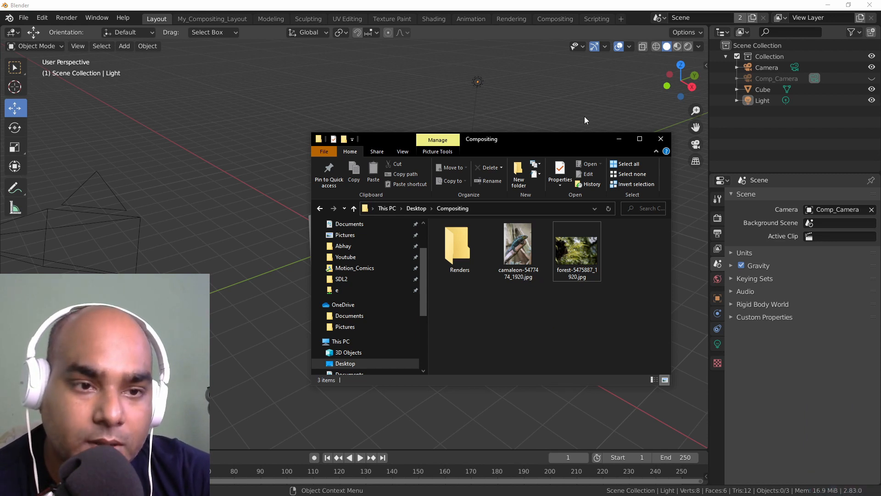
{"action": "left_click", "coordinate": [613, 141]}
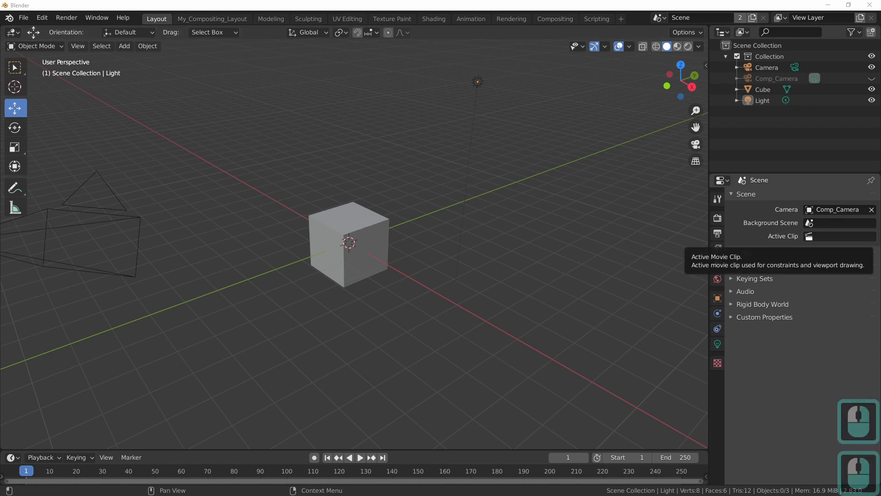
Select the chameleon and forest image files in the Compositing folder to review them, clear the selection and move the folder window off screen
{"action": "mouse_move", "coordinate": [471, 176]}
{"action": "left_mouse_down"}
{"action": "mouse_move", "coordinate": [355, 151]}
{"action": "mouse_move", "coordinate": [366, 113]}
{"action": "left_mouse_up"}
{"action": "left_click_drag", "start_coordinate": [385, 285], "coordinate": [473, 207]}
{"action": "left_click", "coordinate": [347, 296]}
{"action": "left_click_drag", "start_coordinate": [356, 286], "coordinate": [459, 211]}
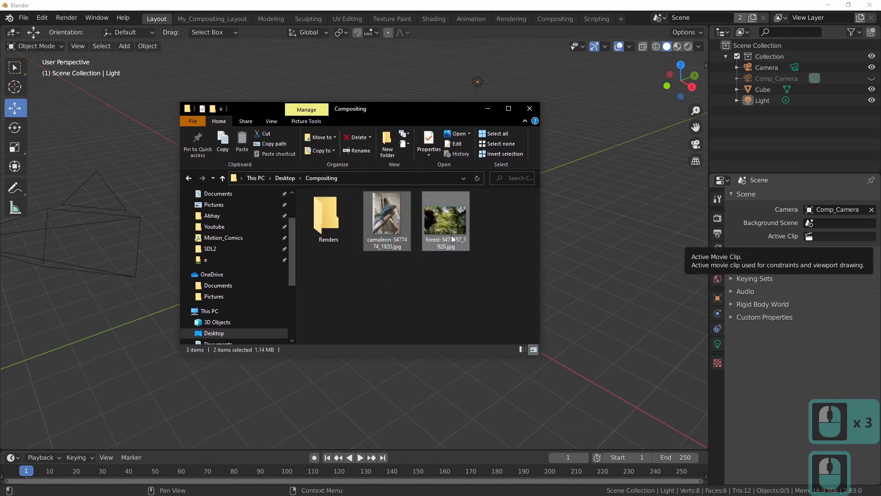
{"action": "left_click", "coordinate": [426, 298]}
{"action": "left_click_drag", "start_coordinate": [356, 114], "coordinate": [880, 129]}
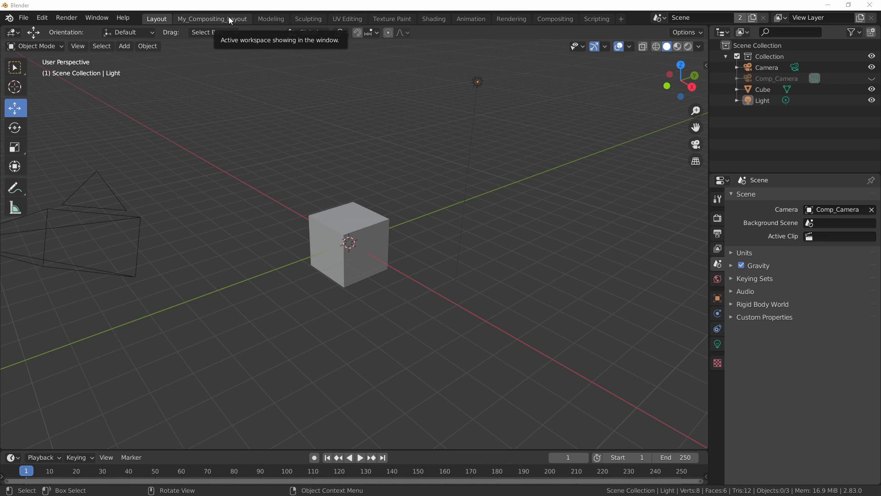
Switch to the My_Compositing_Layout workspace, then make the node editor taller and widen the empty image editor over the 3D viewport
{"action": "left_click", "coordinate": [203, 18]}
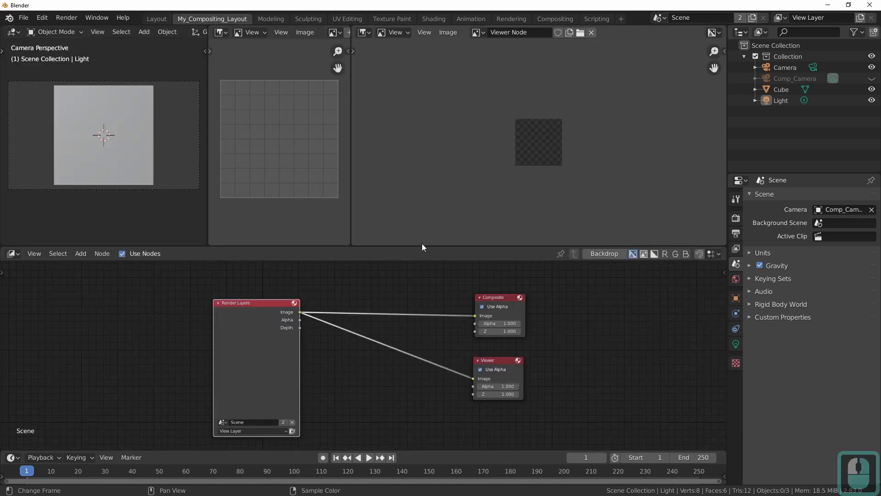
{"action": "left_click_drag", "start_coordinate": [422, 246], "coordinate": [425, 222]}
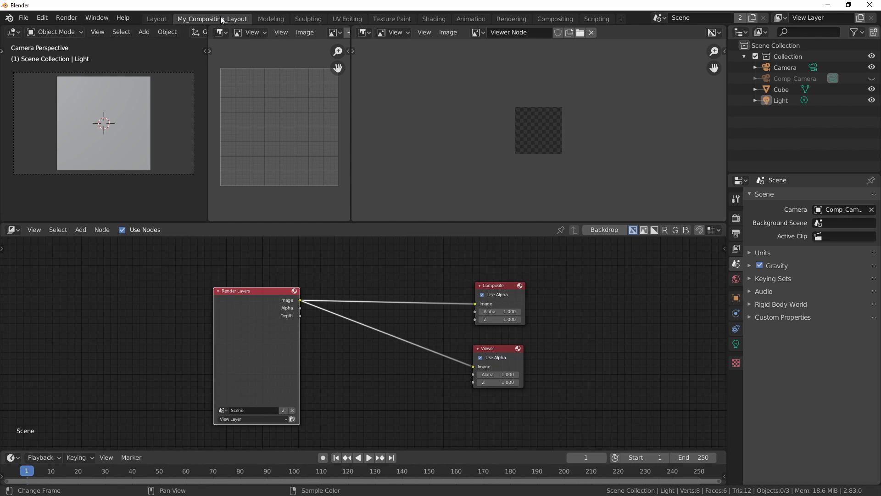
{"action": "left_click_drag", "start_coordinate": [315, 226], "coordinate": [331, 211]}
{"action": "left_click_drag", "start_coordinate": [157, 239], "coordinate": [622, 440]}
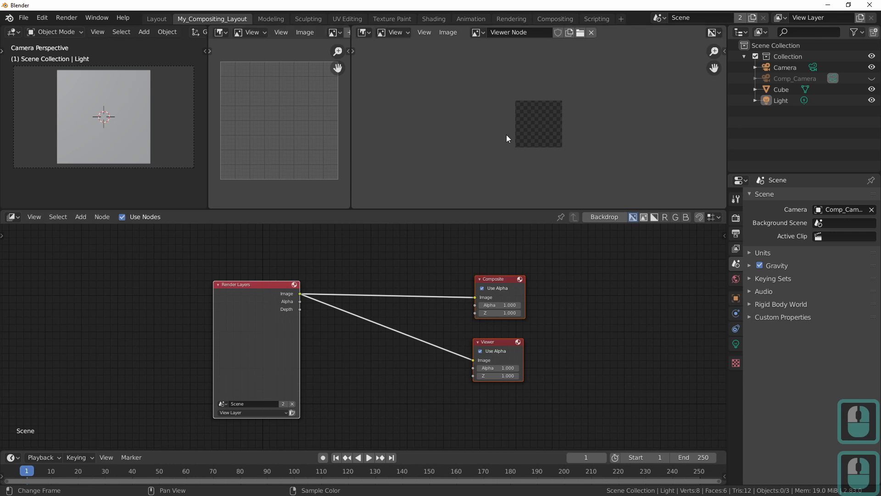
{"action": "left_click_drag", "start_coordinate": [209, 142], "coordinate": [2, 144]}
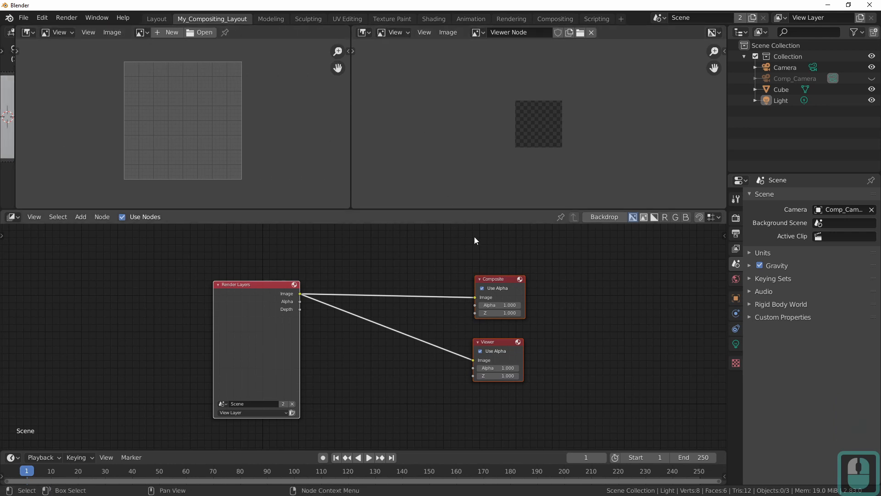
{"action": "middle_click_drag", "start_coordinate": [582, 320], "coordinate": [606, 311]}
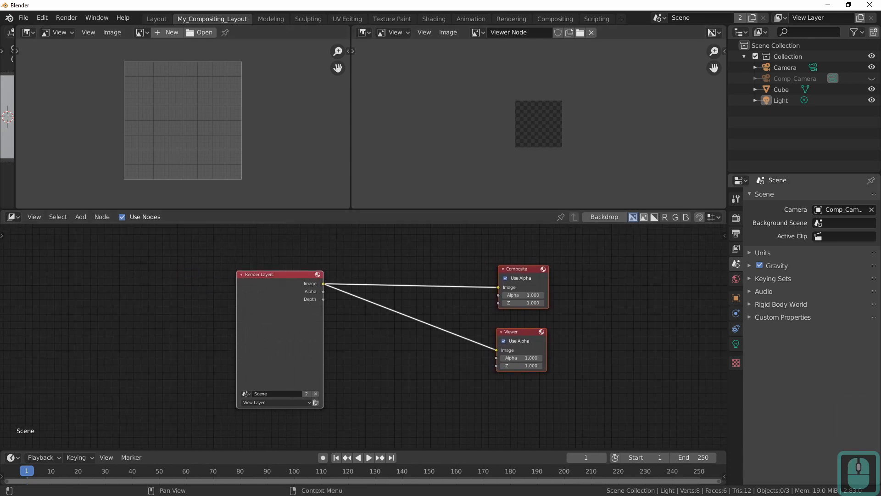
Open camaleon-5477474_1920.jpg and forest-5475887_1920.jpg together from the Desktop's Compositing folder in the empty image editor
{"action": "left_click", "coordinate": [201, 32]}
{"action": "left_click_drag", "start_coordinate": [350, 110], "coordinate": [266, 60]}
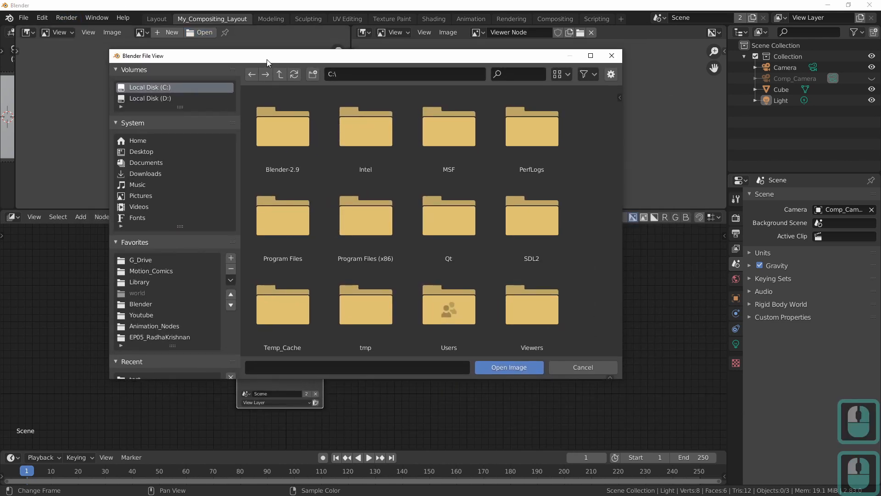
{"action": "left_click", "coordinate": [147, 151]}
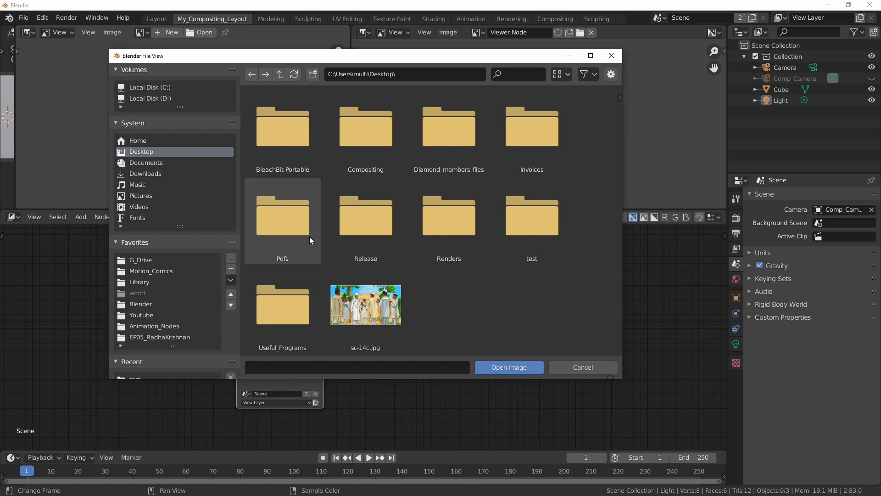
{"action": "double_click", "coordinate": [381, 147]}
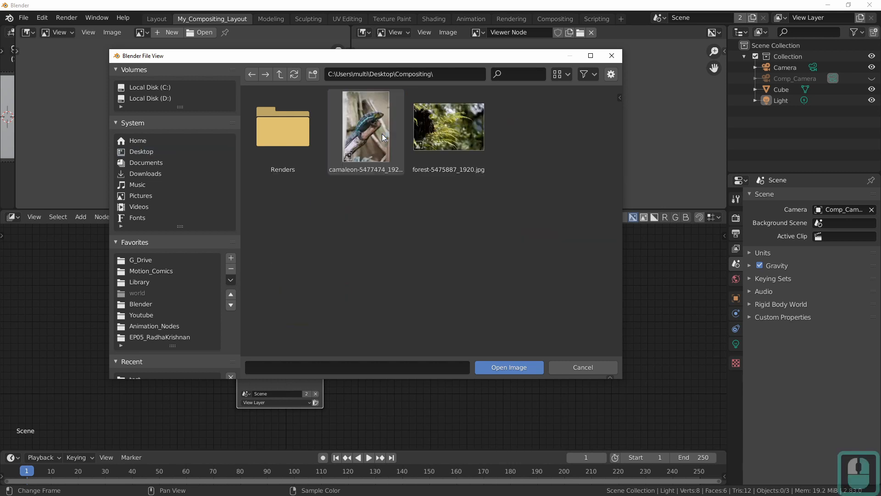
{"action": "left_click_drag", "start_coordinate": [363, 217], "coordinate": [443, 140]}
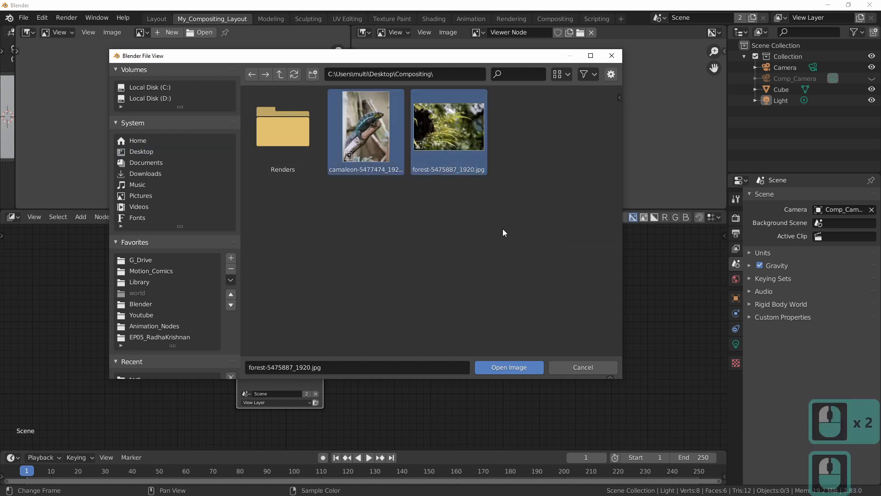
{"action": "left_click", "coordinate": [510, 367]}
Inspect the chameleon image up close, display forest-5475887_1920.jpg in the same image editor, and return to camaleon-5477474_1920.jpg
{"action": "scroll", "coordinate": [182, 128], "scroll_direction": "down", "scroll_amount": 6}
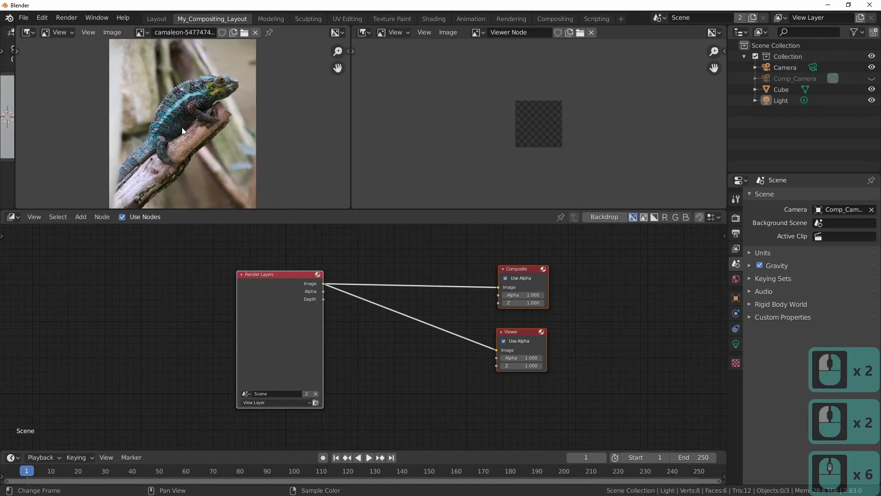
{"action": "scroll", "coordinate": [206, 100], "scroll_direction": "down", "scroll_amount": 2}
{"action": "scroll", "coordinate": [209, 102], "scroll_direction": "up", "scroll_amount": 3}
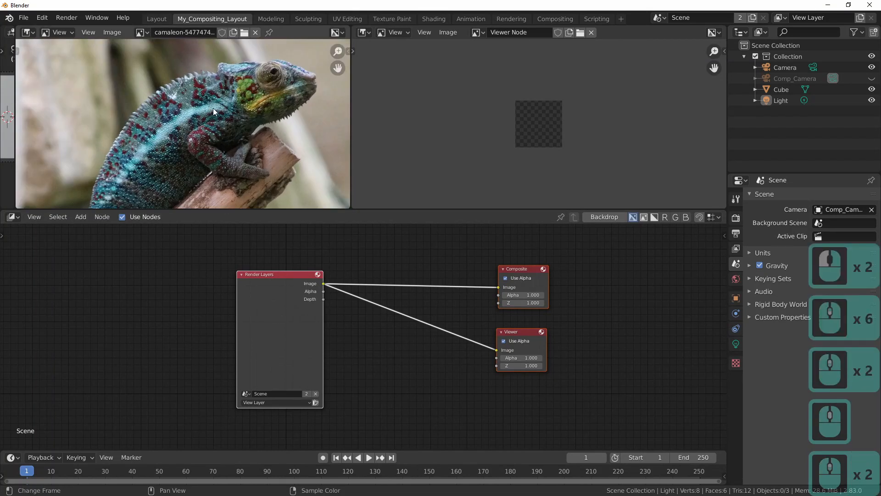
{"action": "left_click", "coordinate": [141, 32]}
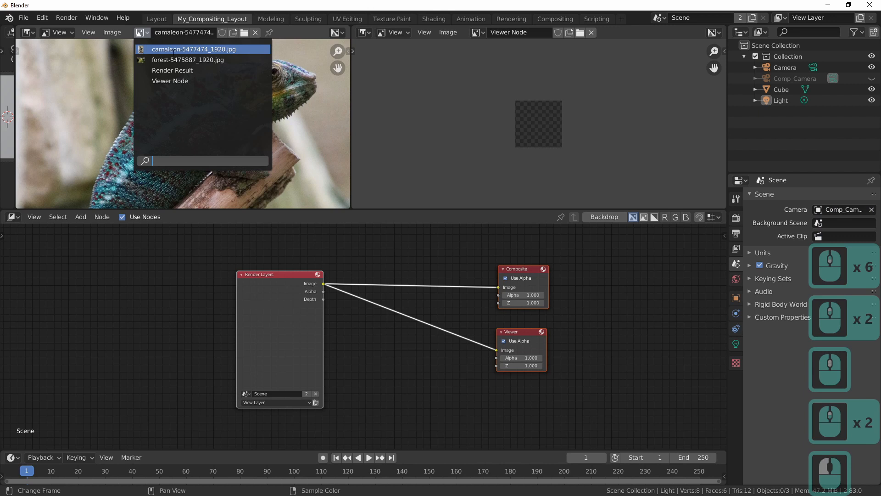
{"action": "left_click", "coordinate": [181, 60]}
{"action": "left_click", "coordinate": [141, 33]}
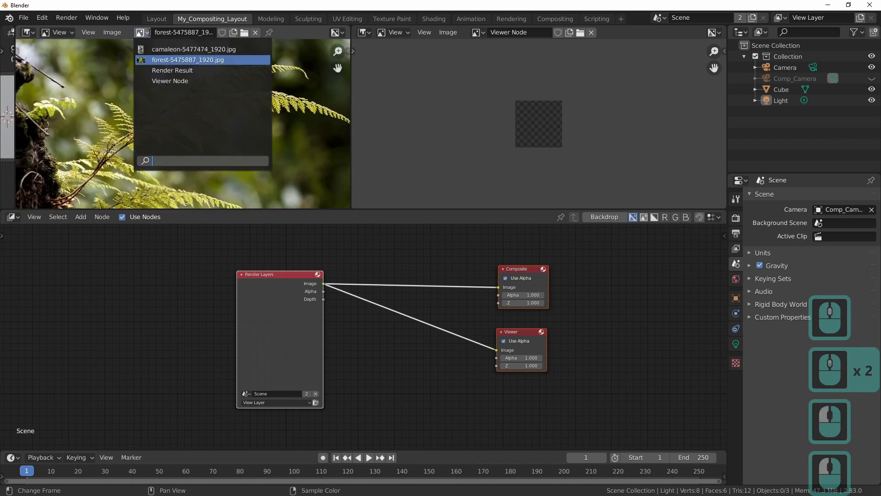
{"action": "left_click", "coordinate": [176, 49]}
Delete the Render Layers, Composite and Viewer nodes to empty the compositing node tree
{"action": "left_click", "coordinate": [185, 289]}
{"action": "left_click_drag", "start_coordinate": [190, 247], "coordinate": [619, 438]}
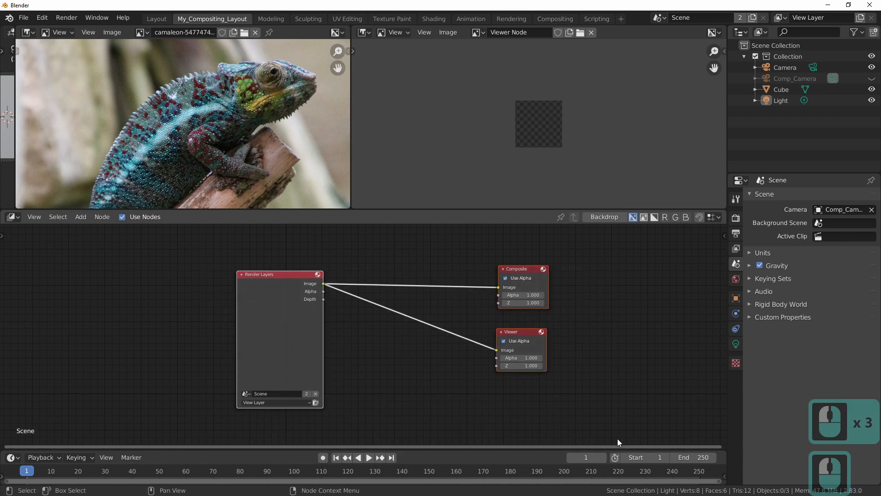
{"action": "key", "text": "Delete"}
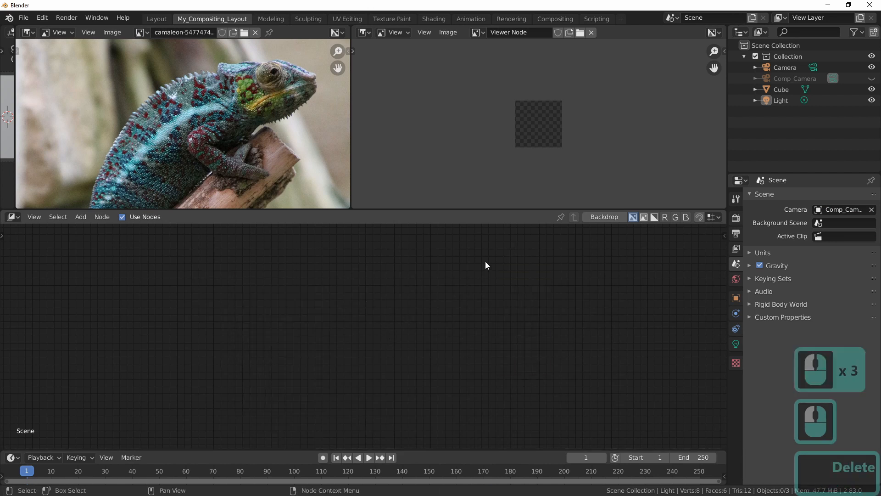
{"action": "scroll", "coordinate": [228, 85], "scroll_direction": "down", "scroll_amount": 3}
{"action": "scroll", "coordinate": [227, 85], "scroll_direction": "up", "scroll_amount": 2}
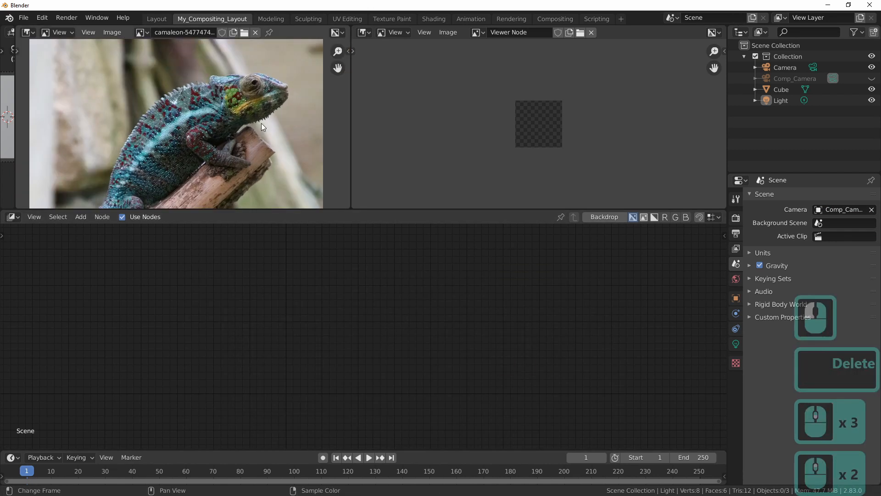
{"action": "scroll", "coordinate": [261, 123], "scroll_direction": "up", "scroll_amount": 1}
{"action": "left_click", "coordinate": [140, 32]}
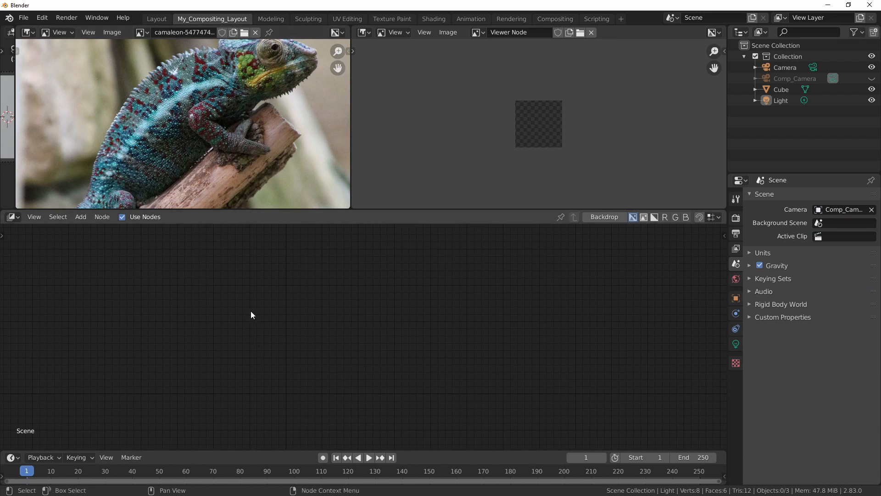
Add an Image input node to the compositor and assign camaleon-5477474_1920.jpg to it
{"action": "key", "text": "shift+a"}
{"action": "mouse_move", "coordinate": [221, 327]}
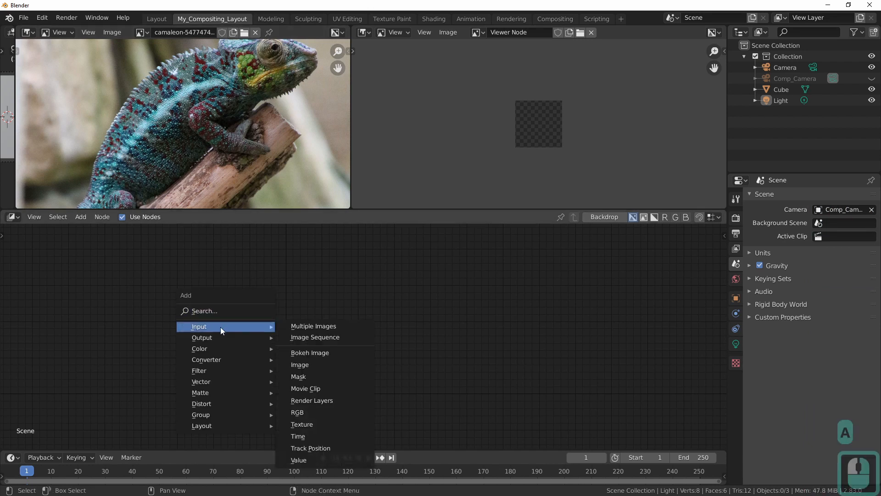
{"action": "left_click", "coordinate": [320, 365]}
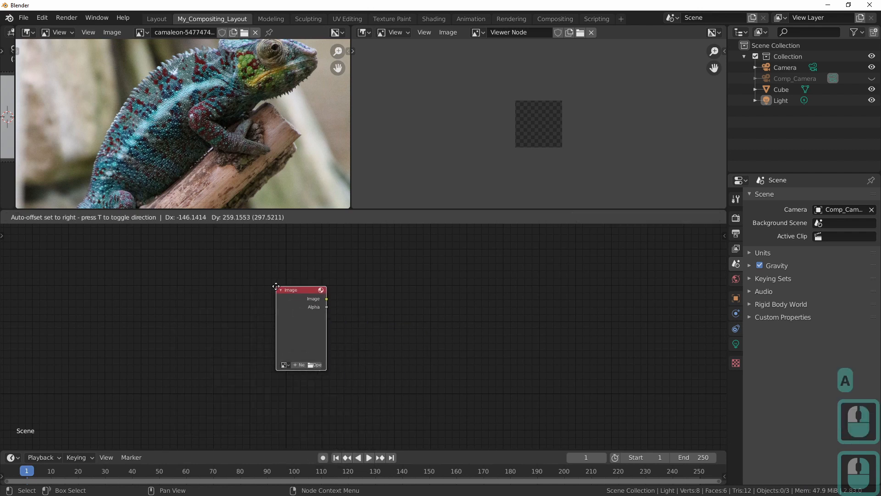
{"action": "left_click", "coordinate": [276, 286]}
{"action": "scroll", "coordinate": [359, 299], "scroll_direction": "up", "scroll_amount": 8}
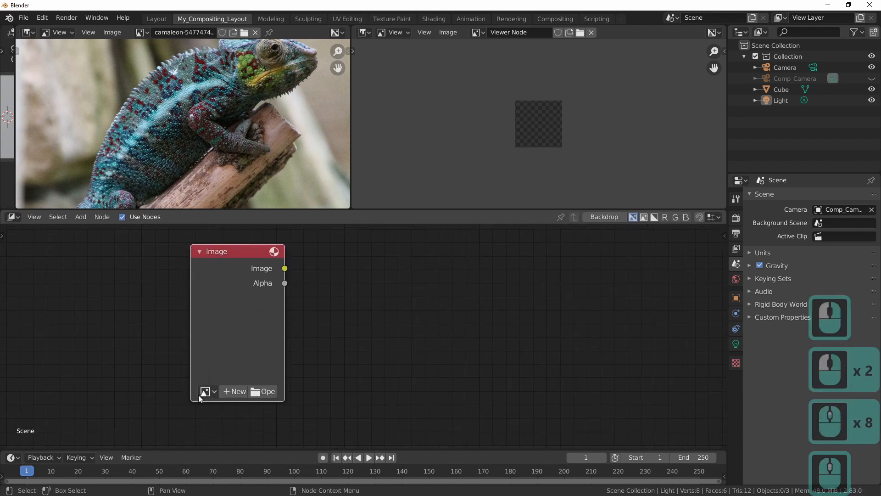
{"action": "left_click", "coordinate": [205, 391]}
{"action": "left_click", "coordinate": [237, 253]}
Connect the chameleon node's Image output to a new Viewer node and space the two nodes well apart
{"action": "left_click_drag", "start_coordinate": [230, 265], "coordinate": [214, 258]}
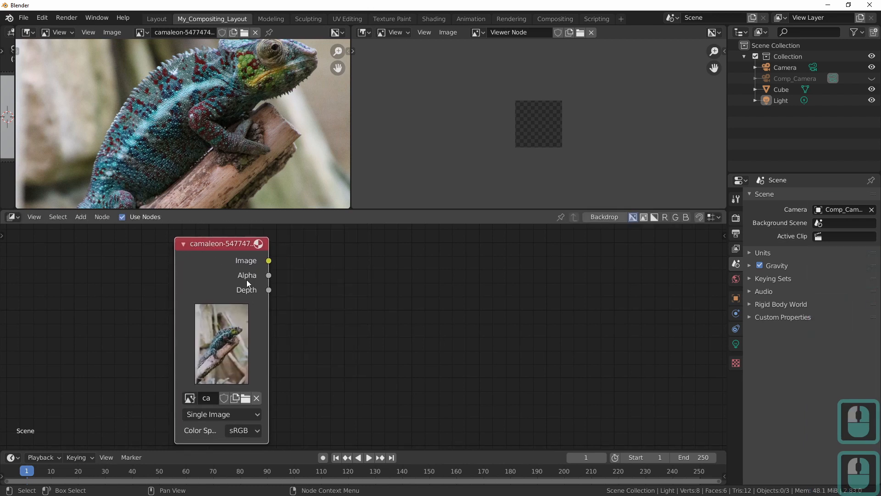
{"action": "left_click", "coordinate": [229, 267], "text": "ctrl+shift"}
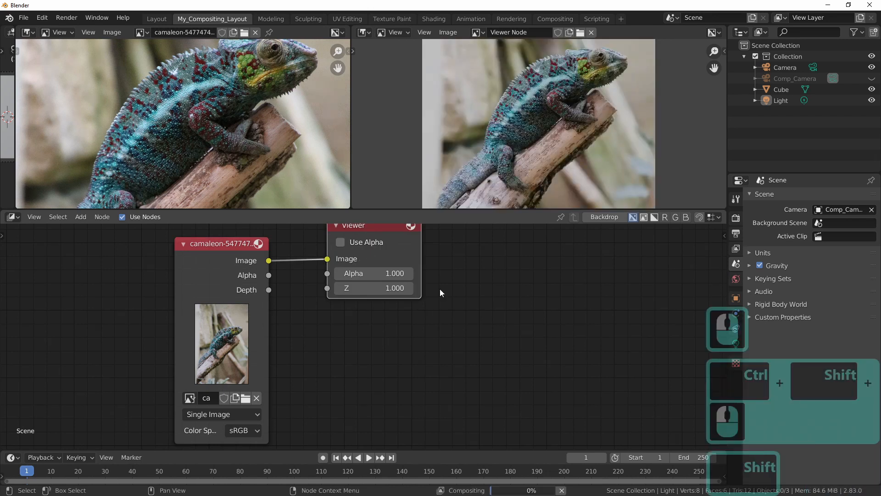
{"action": "left_click_drag", "start_coordinate": [362, 226], "coordinate": [551, 276]}
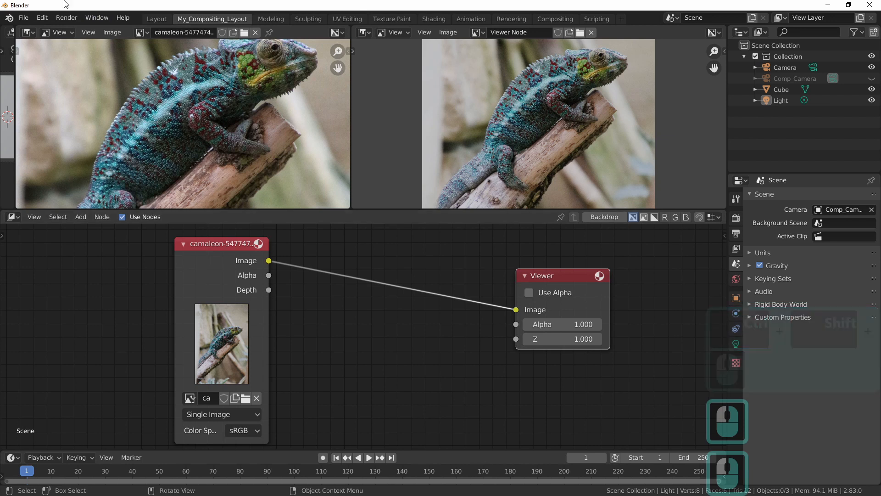
Search the add-ons in the preferences for "node" and expand the details of the Node Wrangler add-on
{"action": "left_click", "coordinate": [41, 18]}
{"action": "left_click", "coordinate": [67, 171]}
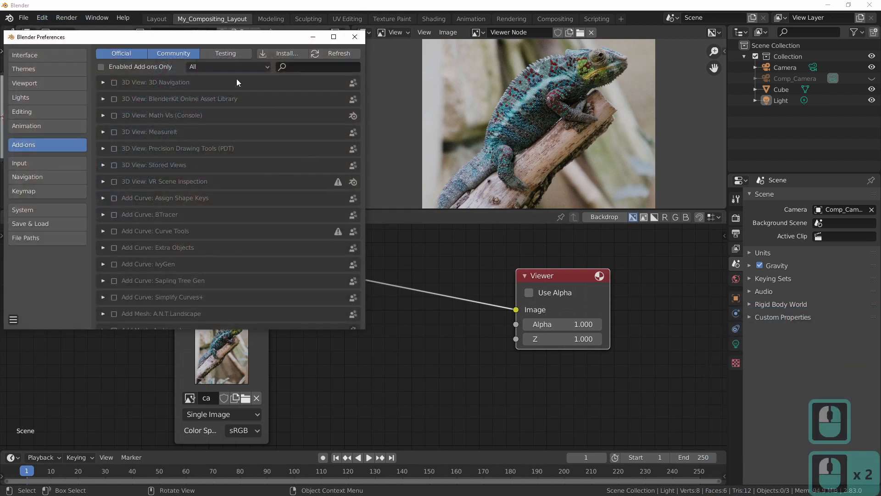
{"action": "left_click_drag", "start_coordinate": [231, 40], "coordinate": [397, 55]}
{"action": "left_click", "coordinate": [479, 80]}
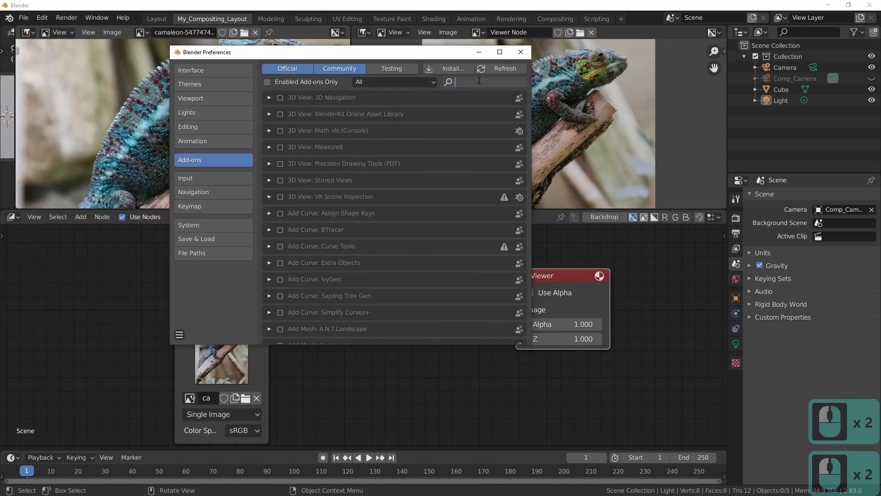
{"action": "type", "text": "node"}
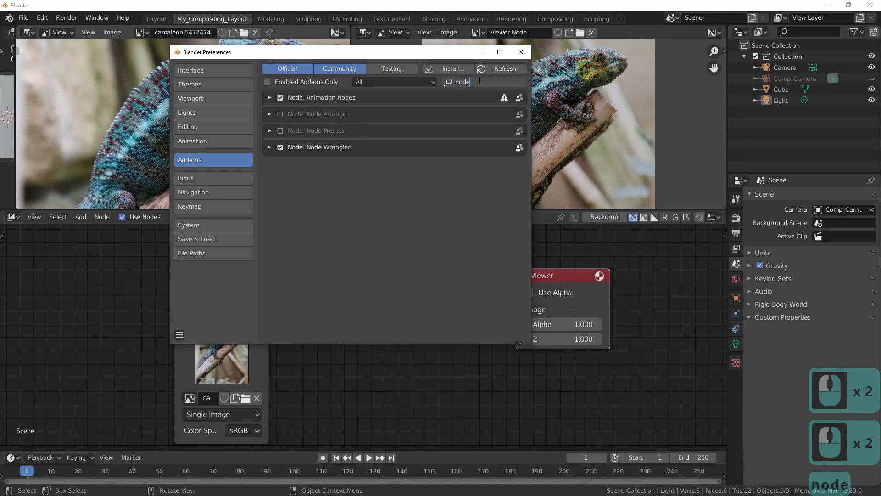
{"action": "left_click", "coordinate": [307, 240]}
{"action": "left_click", "coordinate": [269, 146]}
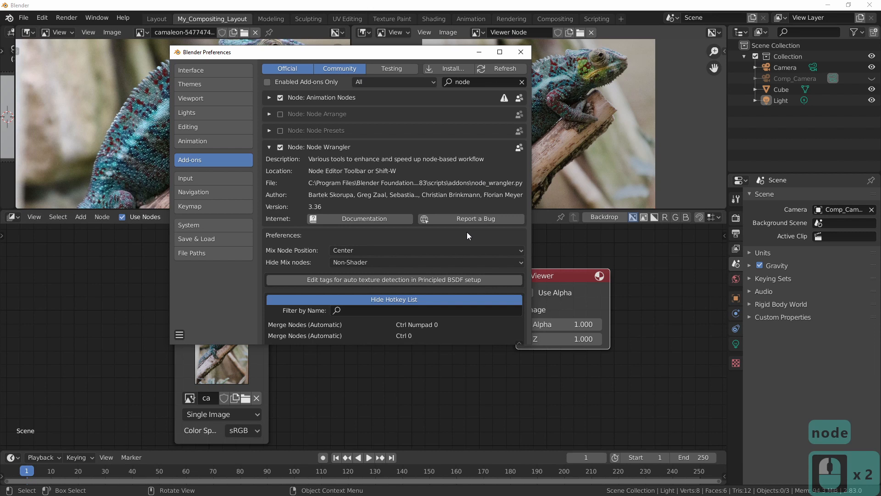
Look through Node Wrangler's hotkey list, collapse its details and close the preferences
{"action": "scroll", "coordinate": [468, 227], "scroll_direction": "down", "scroll_amount": 5}
{"action": "scroll", "coordinate": [354, 129], "scroll_direction": "up", "scroll_amount": 3}
{"action": "scroll", "coordinate": [461, 266], "scroll_direction": "down", "scroll_amount": 1}
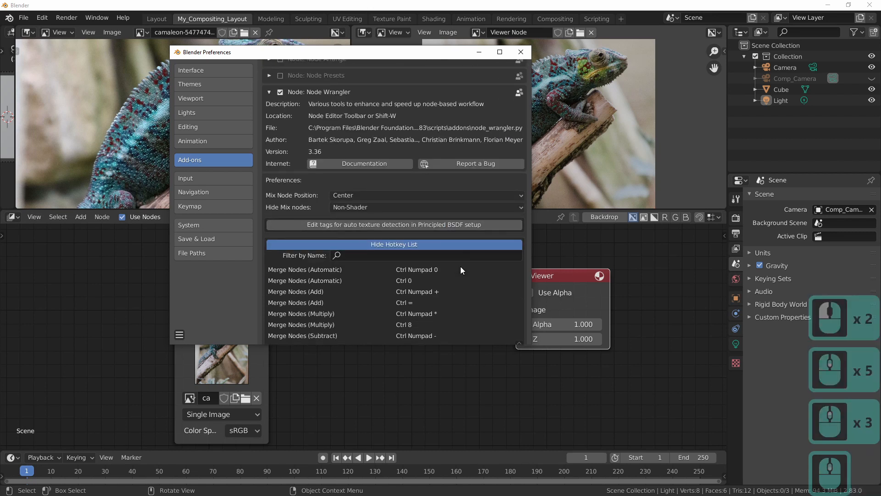
{"action": "scroll", "coordinate": [461, 266], "scroll_direction": "down", "scroll_amount": 4}
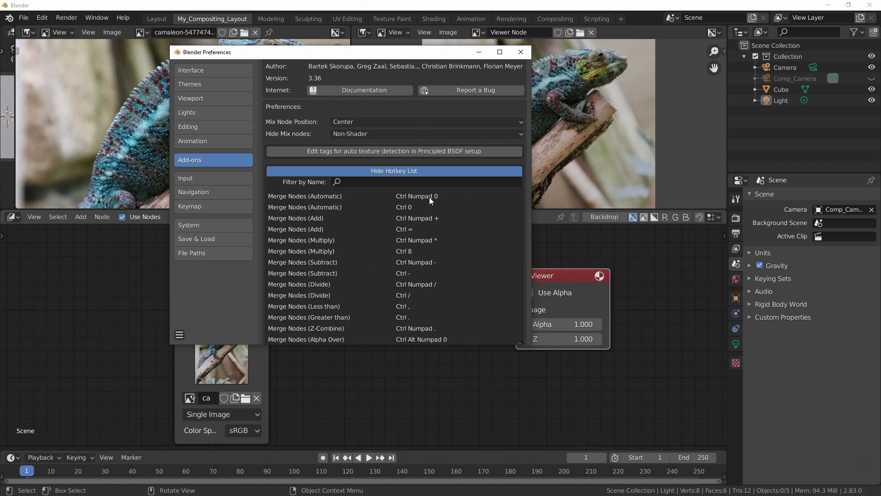
{"action": "scroll", "coordinate": [326, 257], "scroll_direction": "down", "scroll_amount": 11}
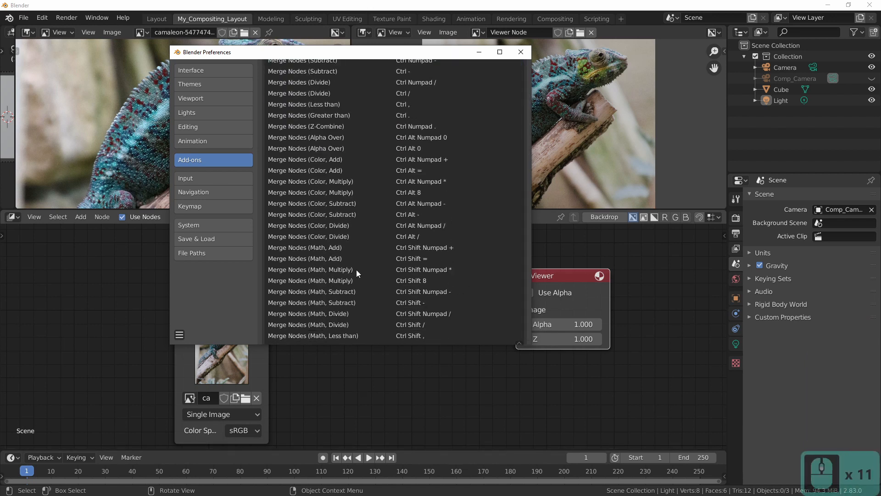
{"action": "scroll", "coordinate": [357, 269], "scroll_direction": "up", "scroll_amount": 20}
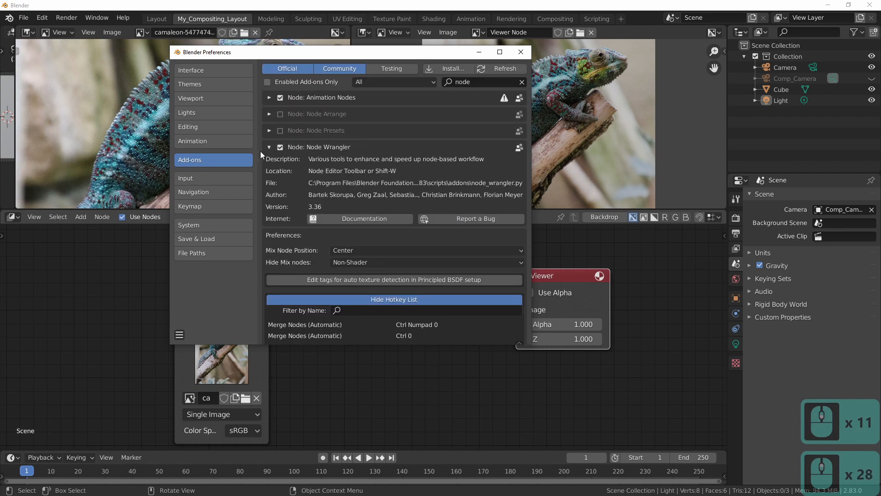
{"action": "left_click", "coordinate": [268, 148]}
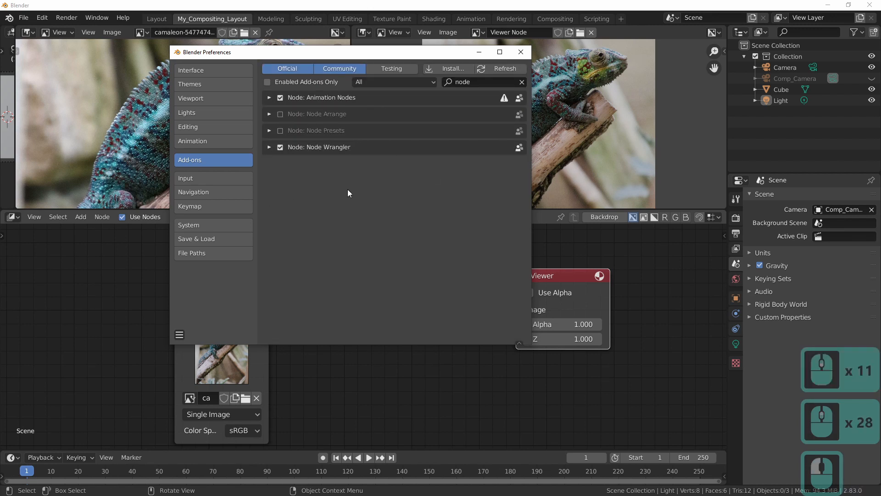
{"action": "left_click", "coordinate": [521, 52]}
{"action": "middle_click_drag", "start_coordinate": [381, 372], "coordinate": [353, 381]}
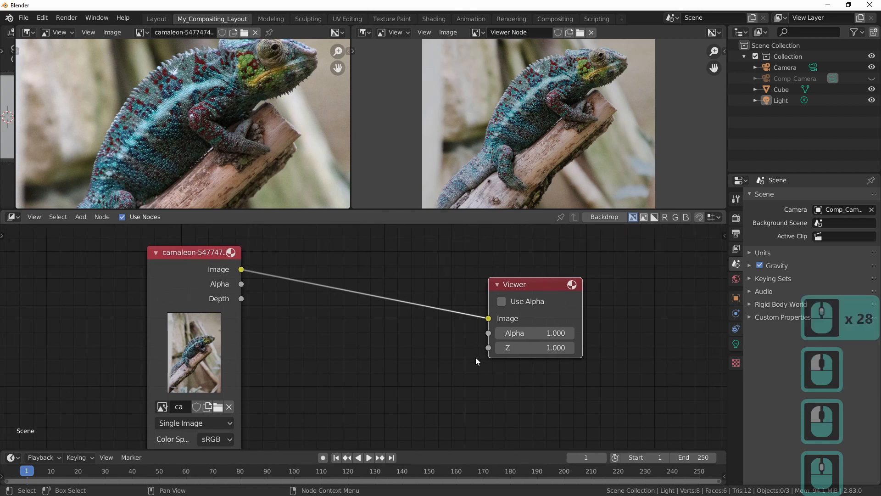
Reposition the chameleon image node and the Viewer node, leaving a wide gap between them
{"action": "left_click_drag", "start_coordinate": [536, 287], "coordinate": [594, 288]}
{"action": "left_click_drag", "start_coordinate": [162, 268], "coordinate": [145, 257]}
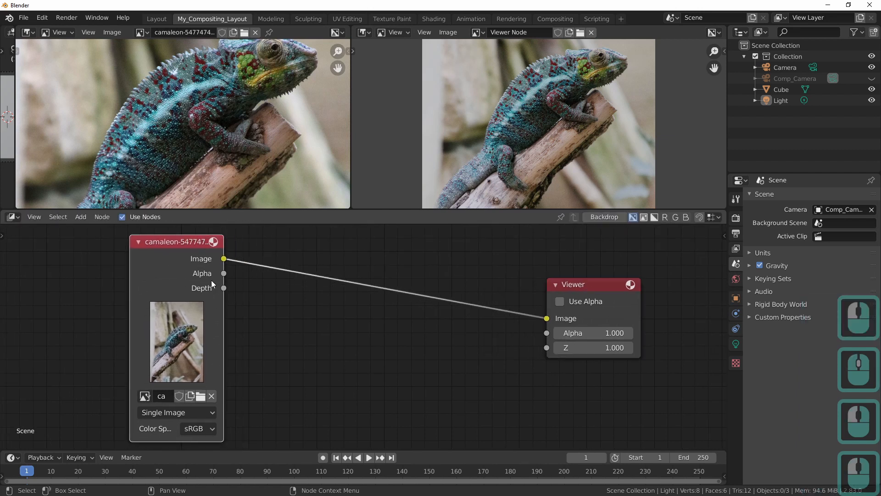
{"action": "left_click_drag", "start_coordinate": [199, 274], "coordinate": [227, 280]}
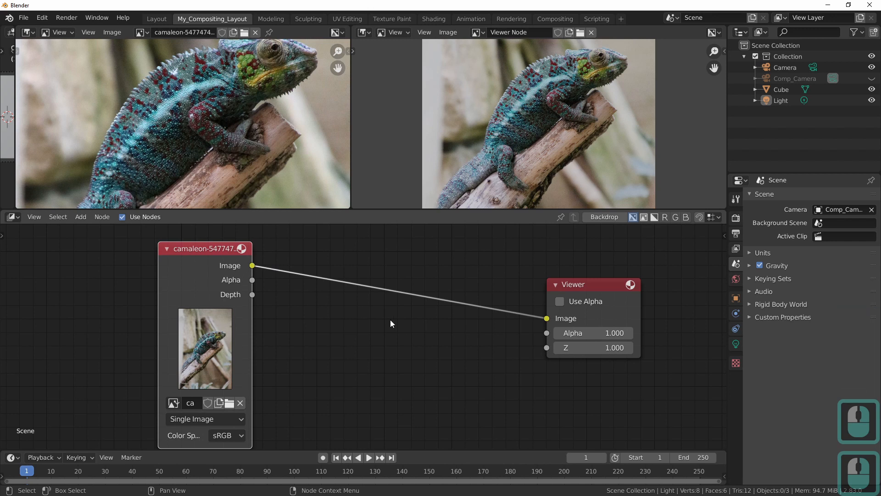
{"action": "left_click_drag", "start_coordinate": [593, 288], "coordinate": [567, 291]}
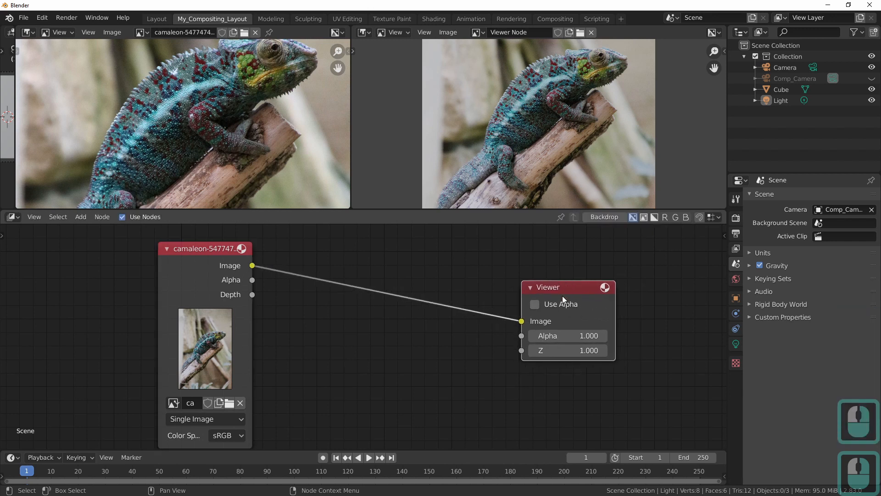
Set the area showing the composite to the Image Editor and choose Viewer Node as its displayed image
{"action": "scroll", "coordinate": [550, 84], "scroll_direction": "down", "scroll_amount": 4}
{"action": "scroll", "coordinate": [550, 89], "scroll_direction": "up", "scroll_amount": 7}
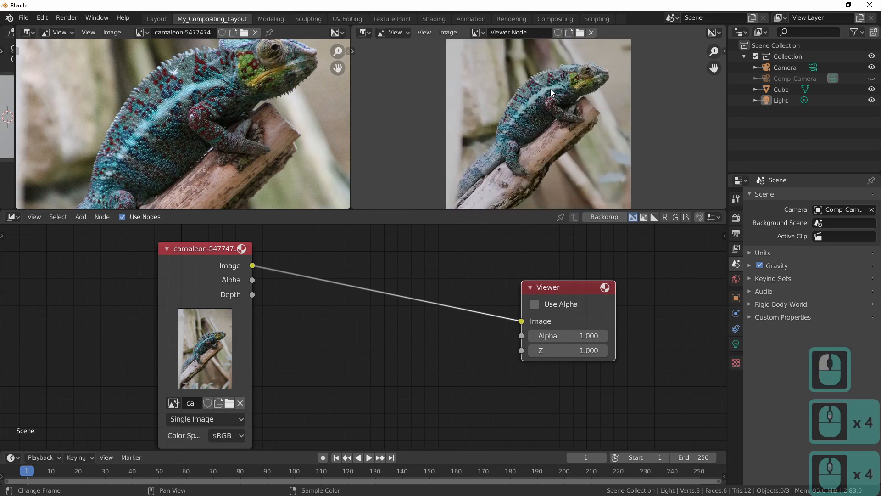
{"action": "left_click", "coordinate": [373, 40]}
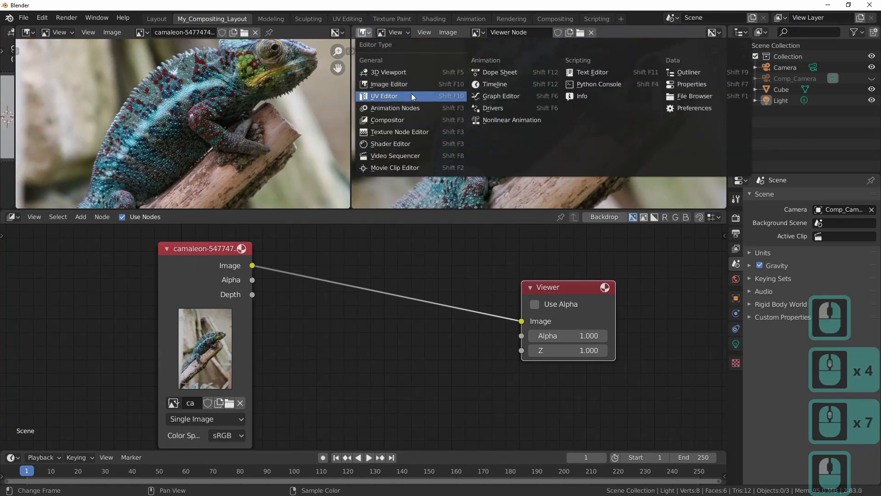
{"action": "left_click", "coordinate": [401, 84]}
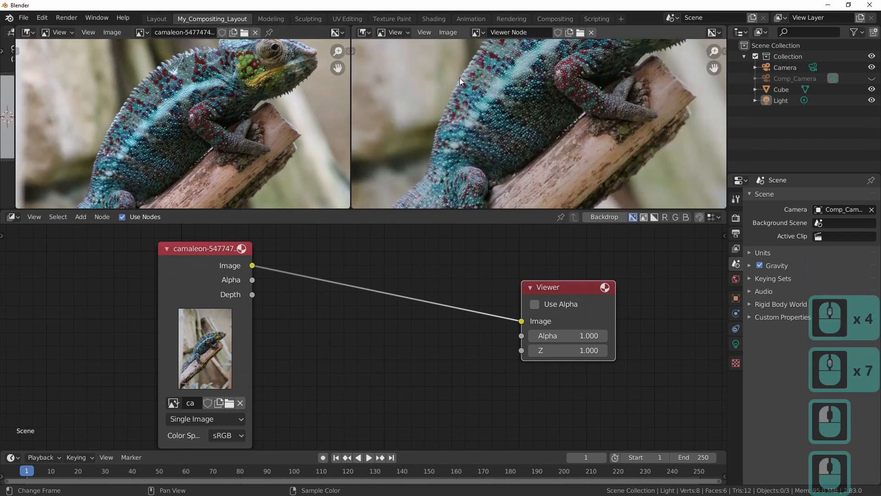
{"action": "left_click", "coordinate": [478, 32]}
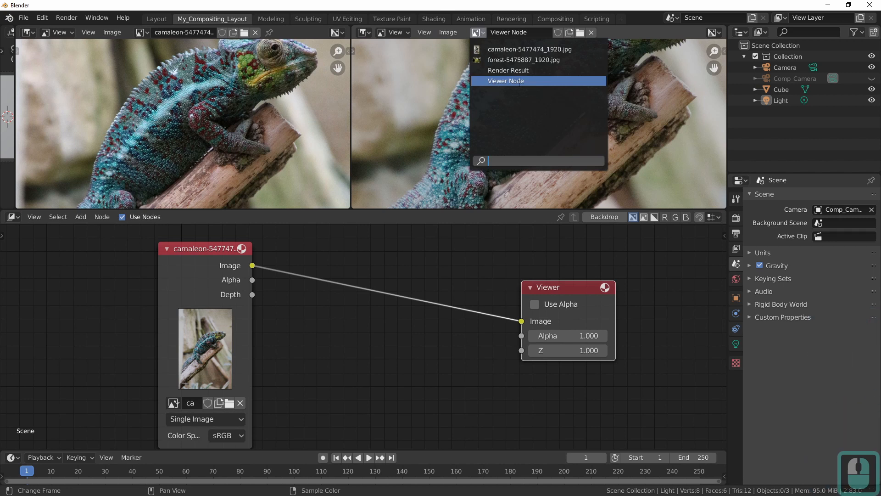
{"action": "left_click", "coordinate": [518, 81]}
Move the Viewer and chameleon nodes farther apart, duplicate the chameleon node and place the copy between them, slightly lower
{"action": "left_click_drag", "start_coordinate": [539, 313], "coordinate": [563, 318]}
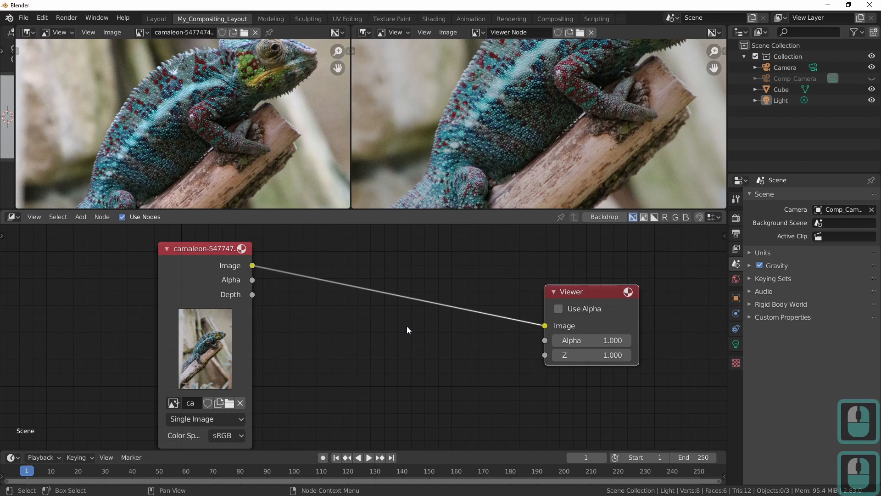
{"action": "scroll", "coordinate": [520, 120], "scroll_direction": "down", "scroll_amount": 7}
{"action": "scroll", "coordinate": [558, 109], "scroll_direction": "up", "scroll_amount": 2}
{"action": "left_click_drag", "start_coordinate": [216, 277], "coordinate": [155, 271]}
{"action": "key", "text": "shift+d"}
{"action": "left_click", "coordinate": [256, 358]}
{"action": "middle_click_drag", "start_coordinate": [255, 358], "coordinate": [203, 254]}
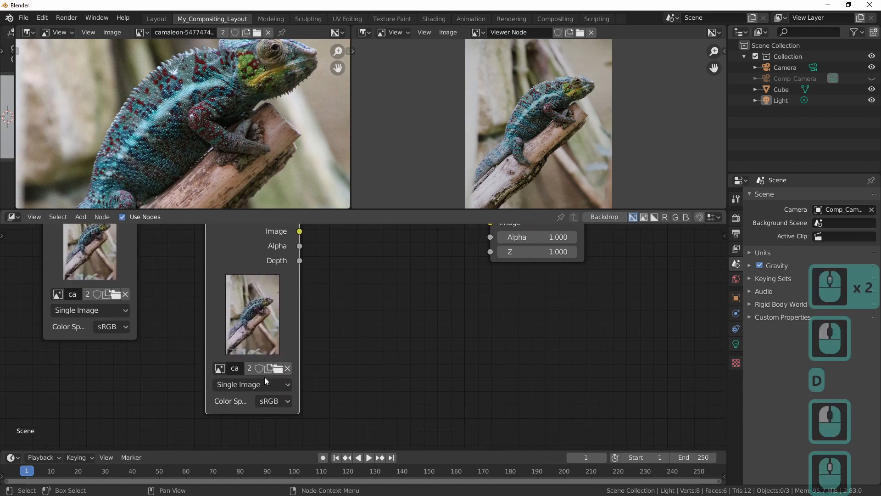
Widen the duplicated image node slightly, assign forest-5475887_1920.jpg to it and move the node a little lower
{"action": "left_click", "coordinate": [238, 368]}
{"action": "left_click", "coordinate": [196, 347]}
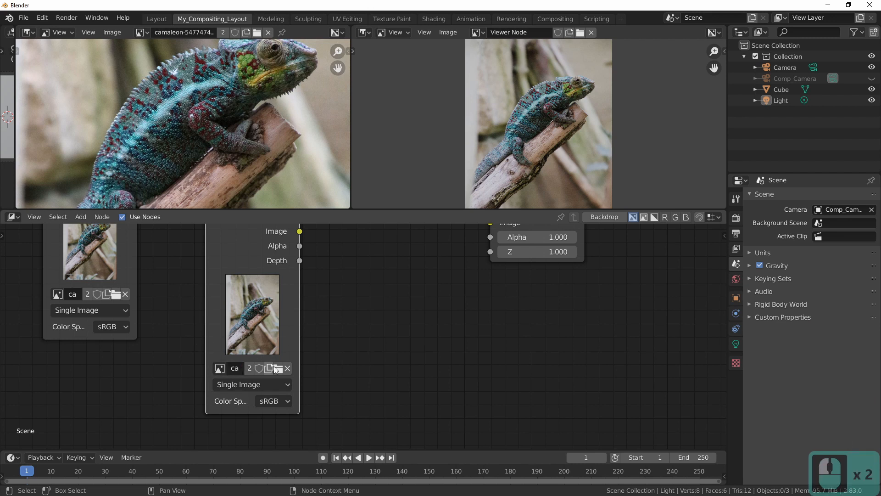
{"action": "mouse_move", "coordinate": [205, 338]}
{"action": "left_mouse_down"}
{"action": "mouse_move", "coordinate": [175, 338]}
{"action": "mouse_move", "coordinate": [192, 338]}
{"action": "left_mouse_up"}
{"action": "left_click", "coordinate": [208, 381]}
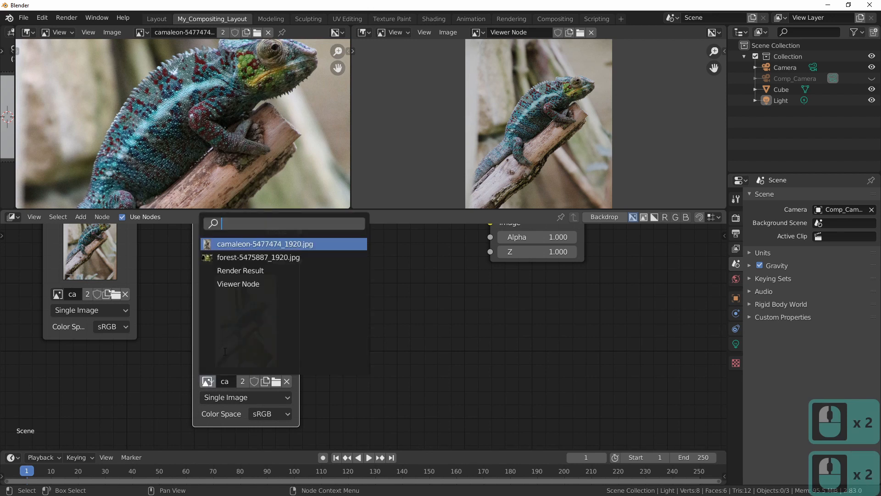
{"action": "left_click", "coordinate": [243, 257]}
{"action": "left_click_drag", "start_coordinate": [256, 248], "coordinate": [275, 294]}
Connect the forest node's Image output to the Viewer's Image input and check the forest picture in the Viewer image
{"action": "middle_click_drag", "start_coordinate": [413, 267], "coordinate": [420, 357]}
{"action": "scroll", "coordinate": [353, 316], "scroll_direction": "up", "scroll_amount": 1}
{"action": "left_click_drag", "start_coordinate": [277, 356], "coordinate": [511, 314]}
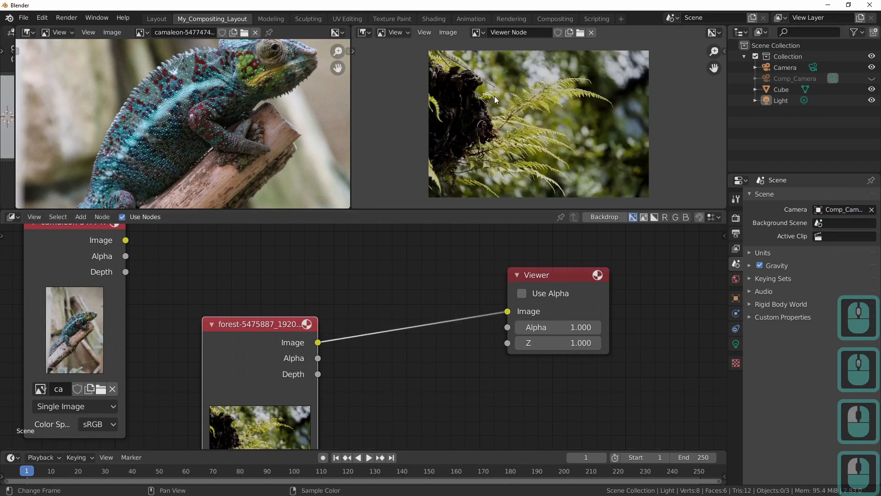
{"action": "scroll", "coordinate": [585, 106], "scroll_direction": "up", "scroll_amount": 3}
{"action": "scroll", "coordinate": [585, 106], "scroll_direction": "down", "scroll_amount": 3}
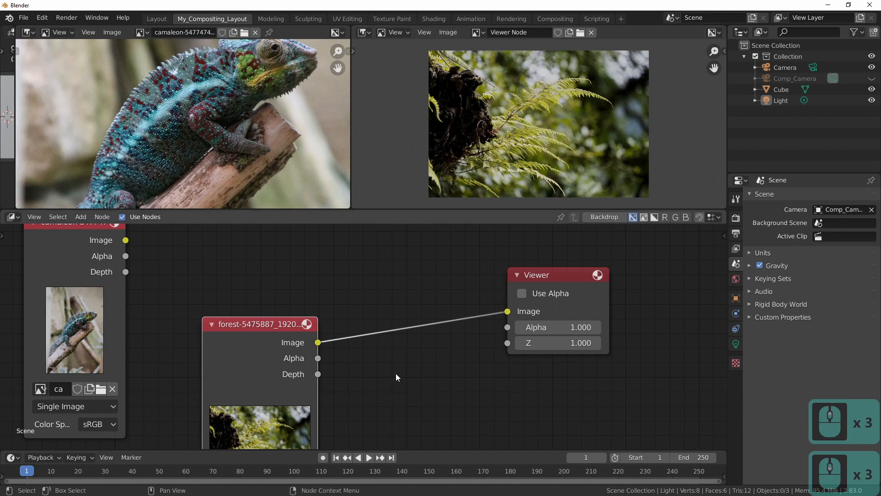
Move the forest node closer to the chameleon node, deselect it and enlarge the image editors by shrinking the node editor's height
{"action": "left_click_drag", "start_coordinate": [379, 210], "coordinate": [404, 176]}
{"action": "left_click_drag", "start_coordinate": [264, 318], "coordinate": [237, 326]}
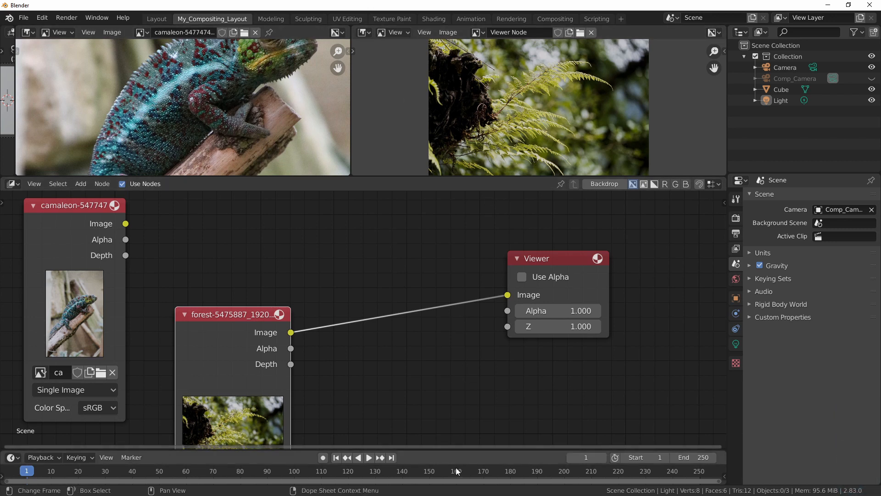
{"action": "left_click", "coordinate": [481, 222]}
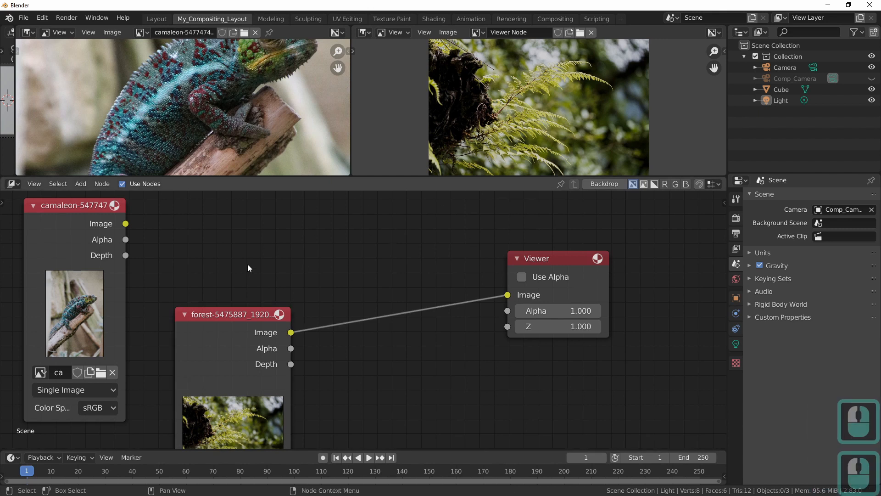
{"action": "middle_click_drag", "start_coordinate": [394, 286], "coordinate": [409, 257]}
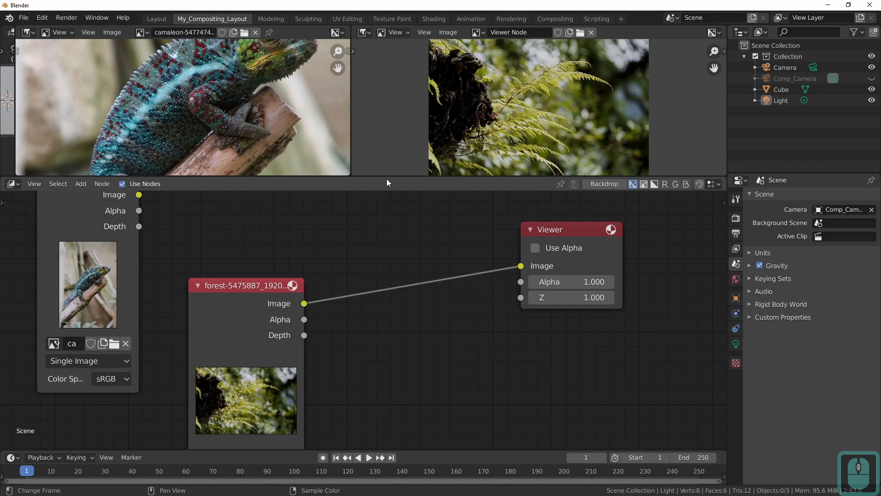
{"action": "left_click_drag", "start_coordinate": [390, 177], "coordinate": [391, 283]}
Compare the chameleon's skin detail in the Image Editor with a zoomed view of camaleon-5477474_1920.jpg in Photos, and close Photos
{"action": "scroll", "coordinate": [250, 148], "scroll_direction": "up", "scroll_amount": 4}
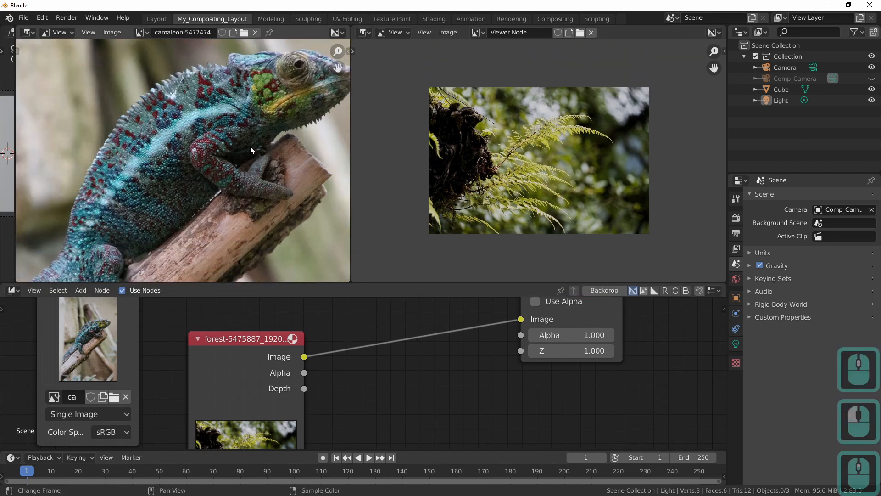
{"action": "scroll", "coordinate": [227, 153], "scroll_direction": "up", "scroll_amount": 2}
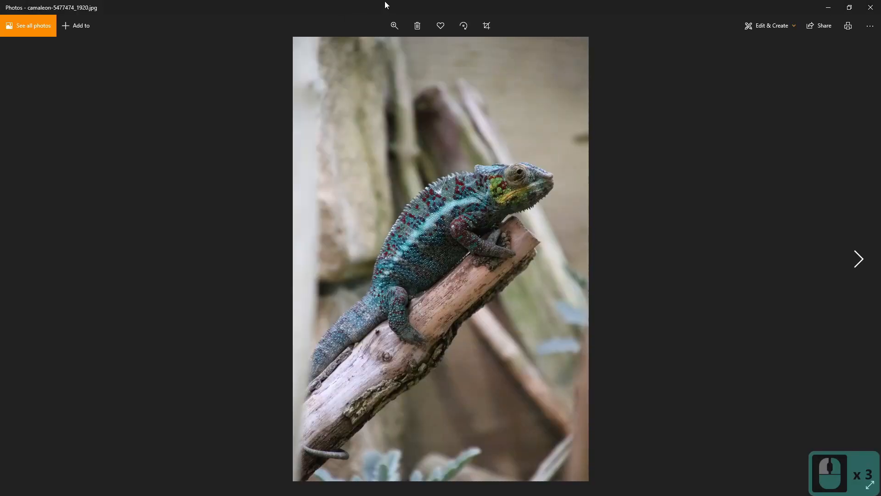
{"action": "double_click", "coordinate": [385, 3]}
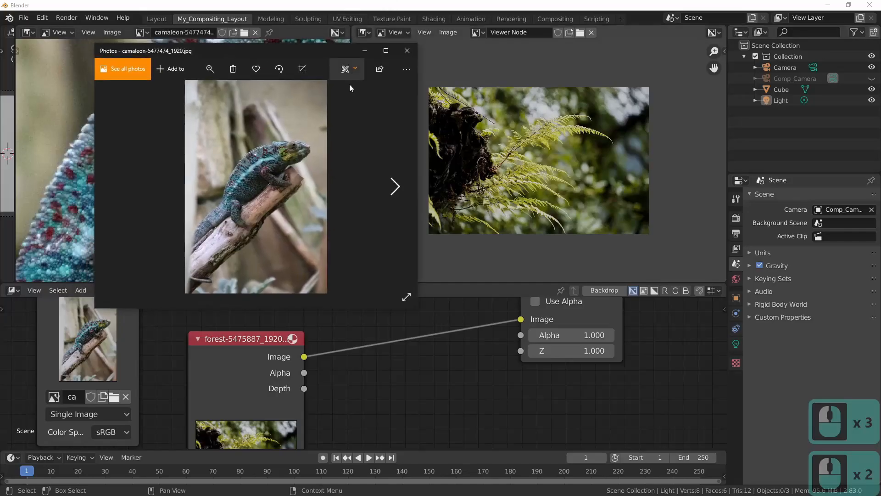
{"action": "left_click_drag", "start_coordinate": [266, 54], "coordinate": [417, 51]}
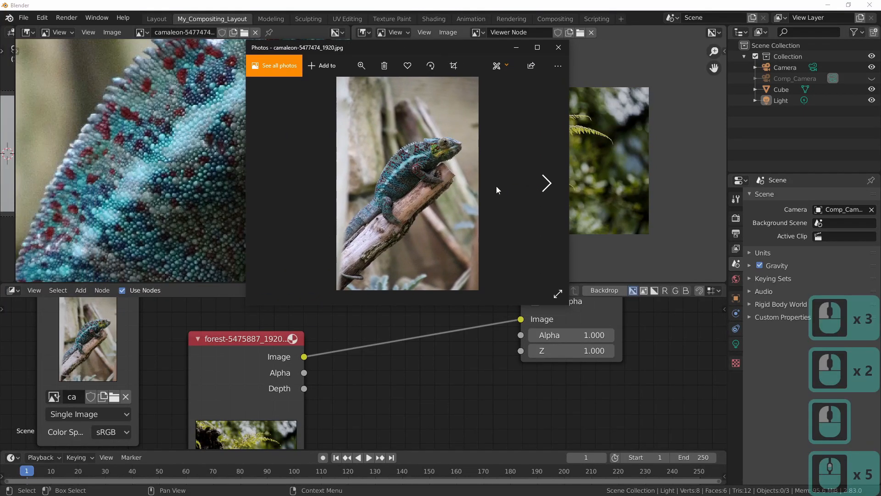
{"action": "left_click", "coordinate": [362, 66]}
{"action": "left_click_drag", "start_coordinate": [323, 90], "coordinate": [365, 100]}
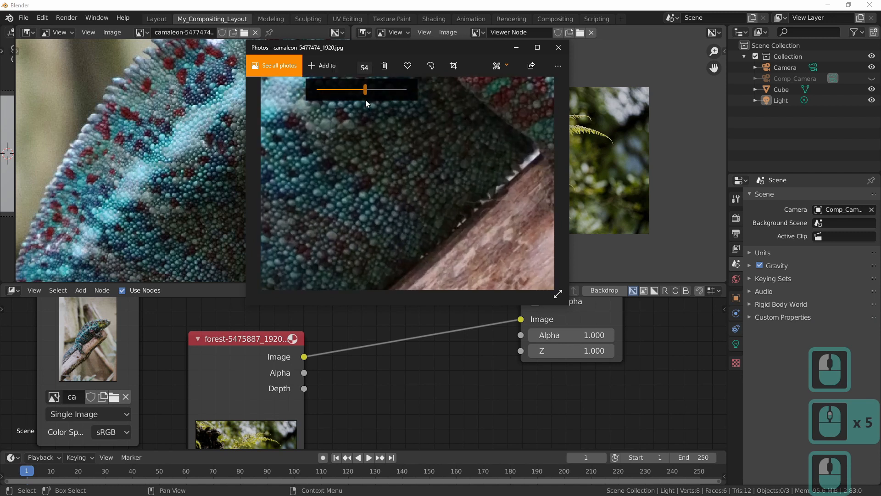
{"action": "left_click_drag", "start_coordinate": [406, 209], "coordinate": [421, 244]}
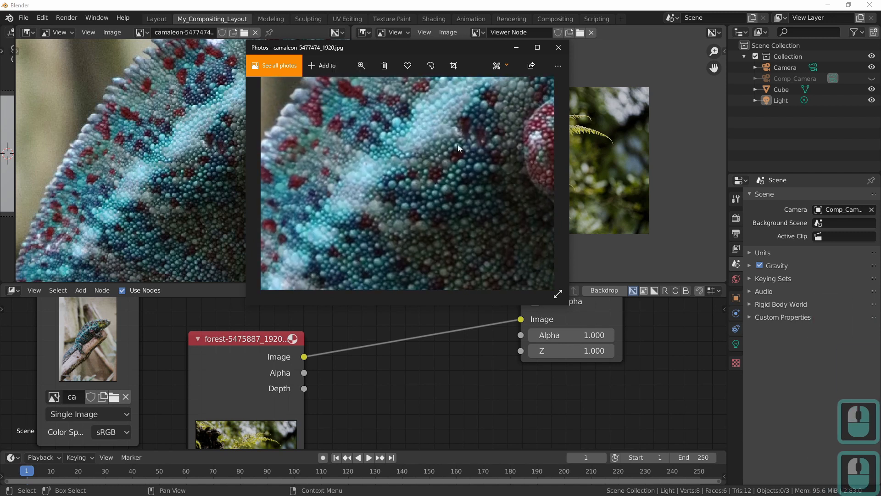
{"action": "left_click", "coordinate": [557, 48]}
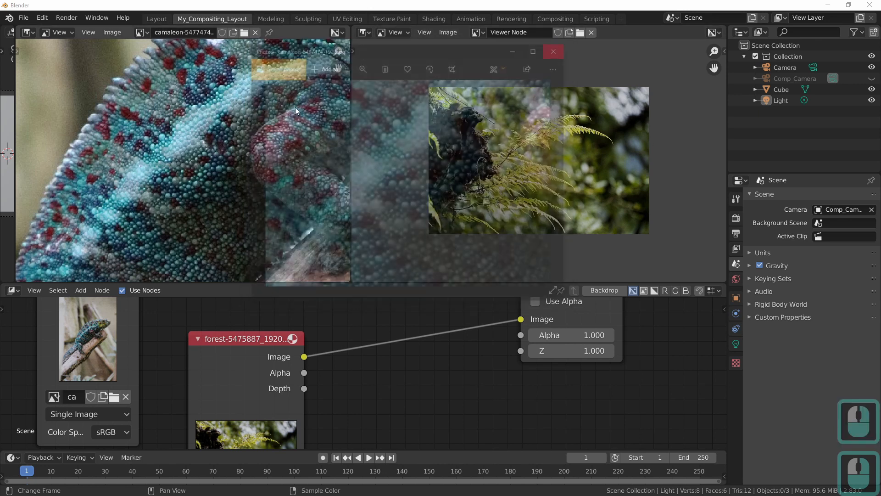
{"action": "scroll", "coordinate": [274, 147], "scroll_direction": "down", "scroll_amount": 2}
{"action": "scroll", "coordinate": [275, 147], "scroll_direction": "up", "scroll_amount": 2}
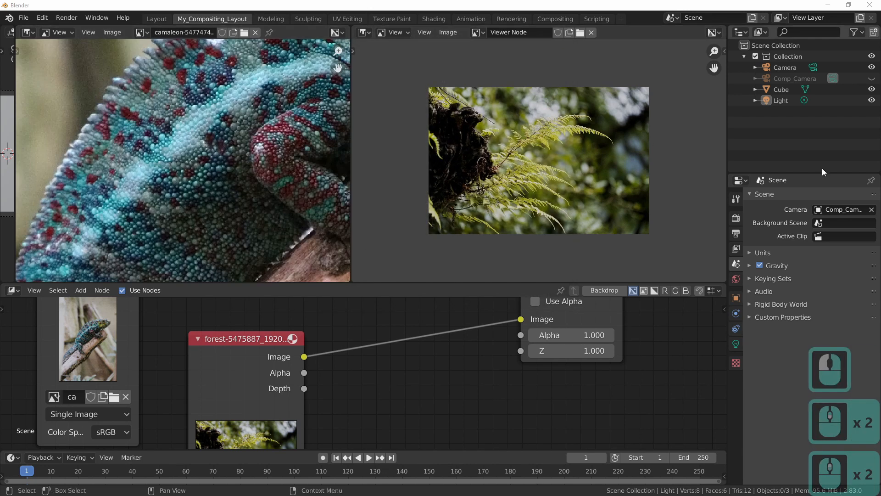
Set the View Transform in the render properties' Color Management to Standard and adjust the width of the properties area
{"action": "left_click", "coordinate": [735, 234]}
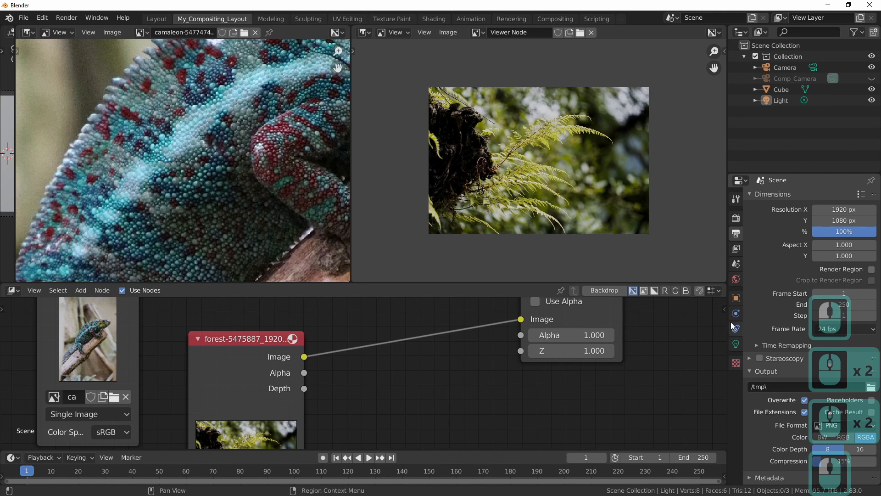
{"action": "left_click_drag", "start_coordinate": [729, 321], "coordinate": [657, 290]}
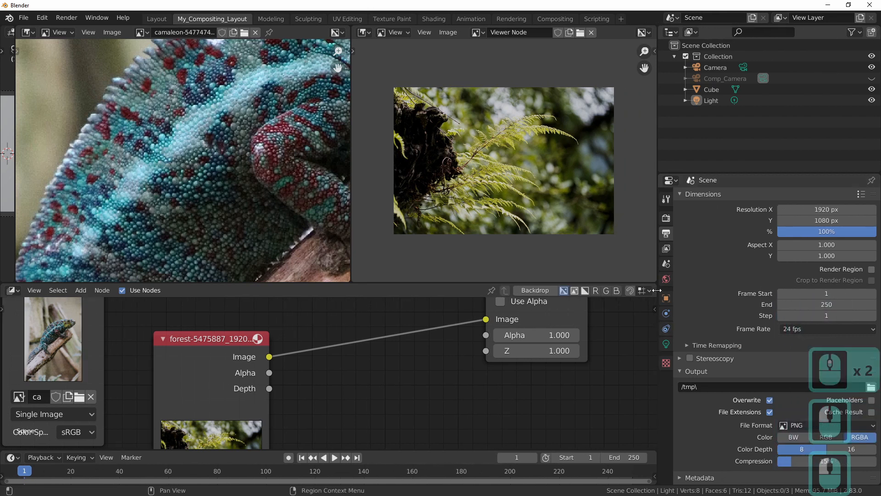
{"action": "left_click", "coordinate": [666, 218]}
{"action": "left_click", "coordinate": [679, 213]}
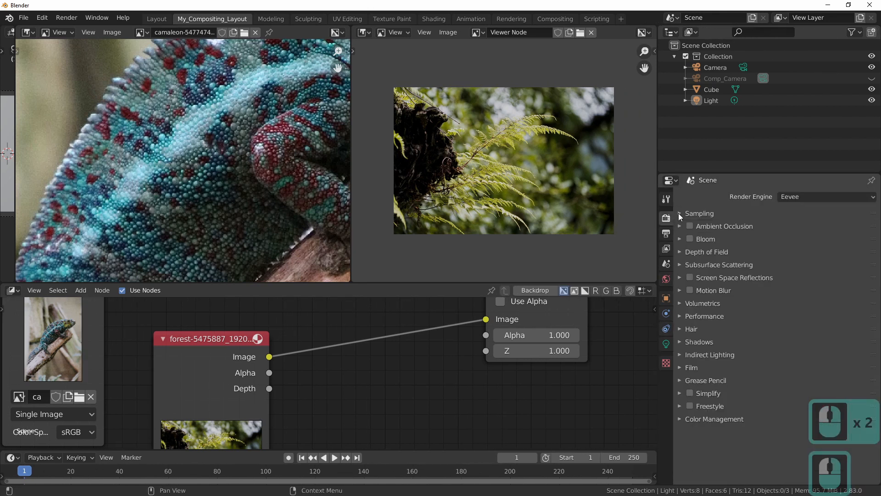
{"action": "left_click", "coordinate": [680, 420]}
{"action": "scroll", "coordinate": [698, 409], "scroll_direction": "down", "scroll_amount": 5}
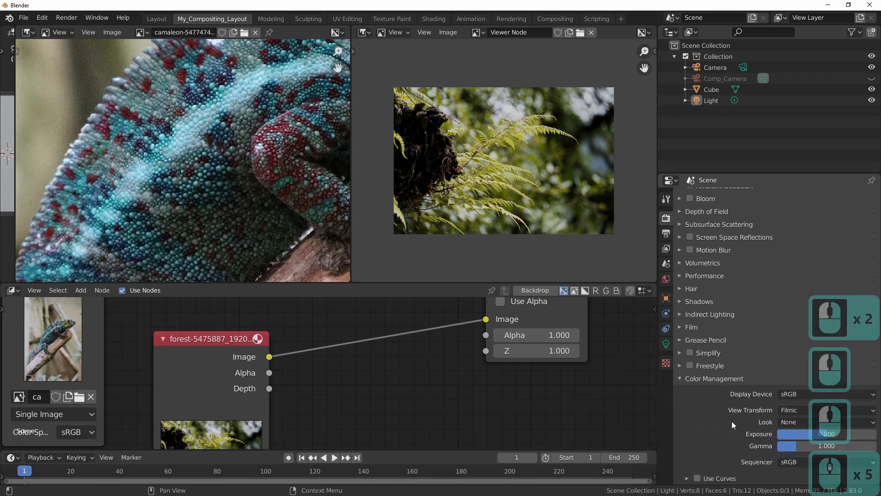
{"action": "left_click", "coordinate": [795, 411]}
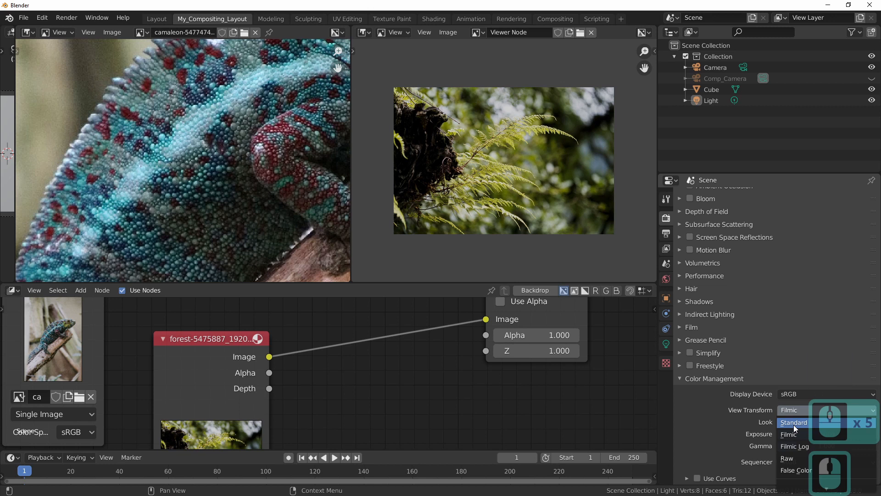
{"action": "left_click", "coordinate": [791, 424]}
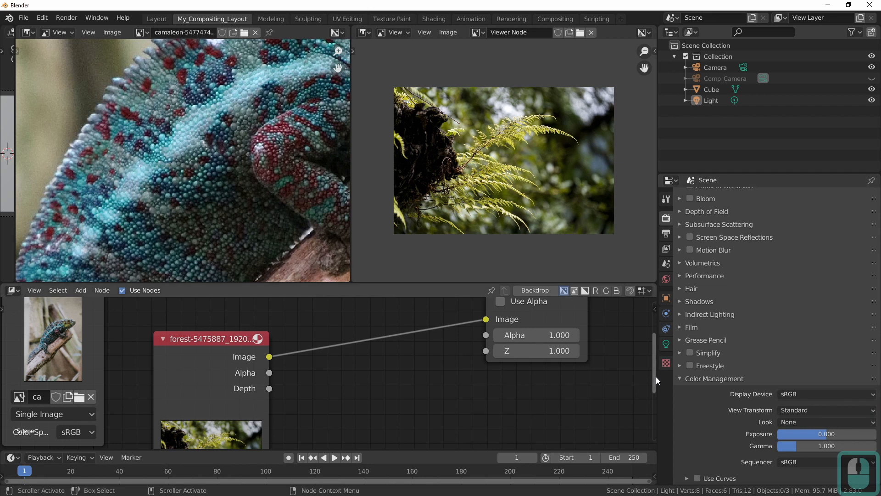
{"action": "left_click_drag", "start_coordinate": [658, 376], "coordinate": [707, 378]}
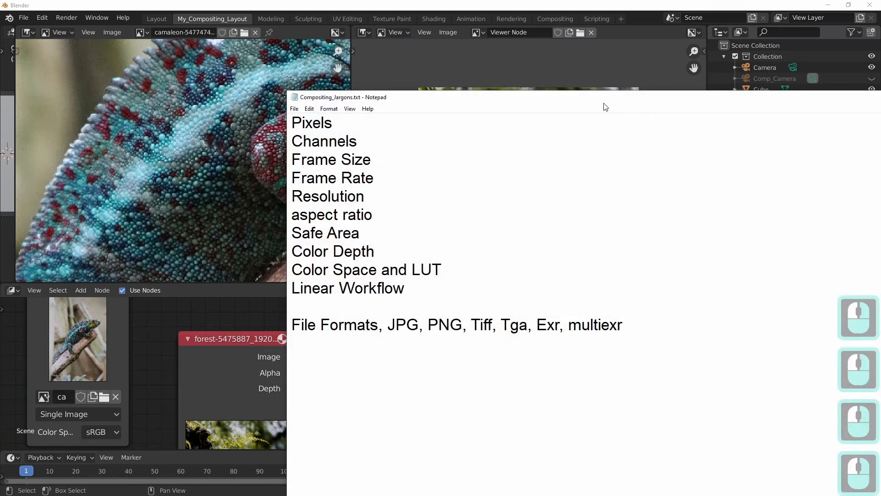
Switch to Notepad to review the compositing terms in Compositing_Jargons.txt, and minimize the window
{"action": "left_click_drag", "start_coordinate": [604, 106], "coordinate": [484, 91]}
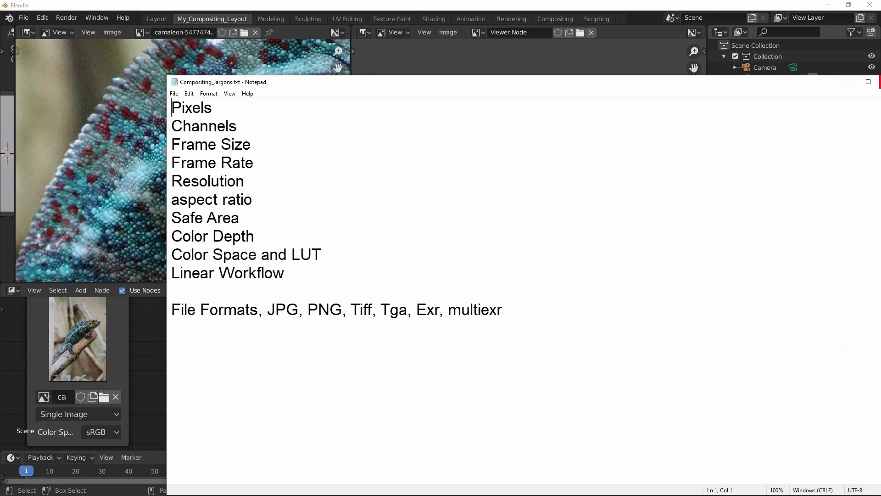
{"action": "left_click", "coordinate": [847, 81]}
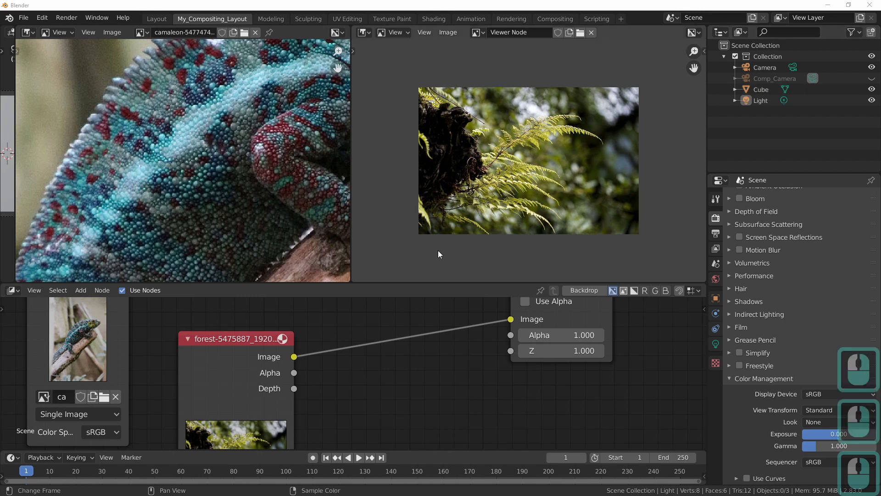
Shrink the outliner and properties areas to a narrow strip so the image and node editors gain width
{"action": "left_click_drag", "start_coordinate": [705, 394], "coordinate": [791, 388]}
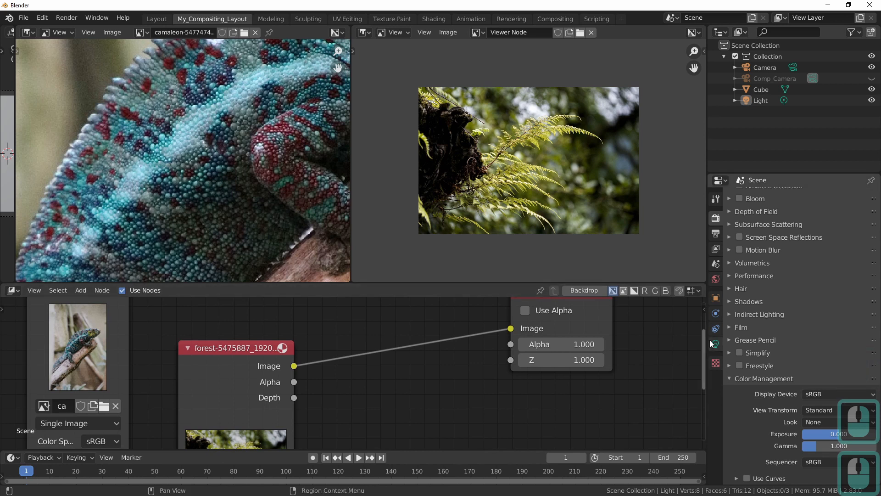
{"action": "left_click_drag", "start_coordinate": [707, 244], "coordinate": [867, 245]}
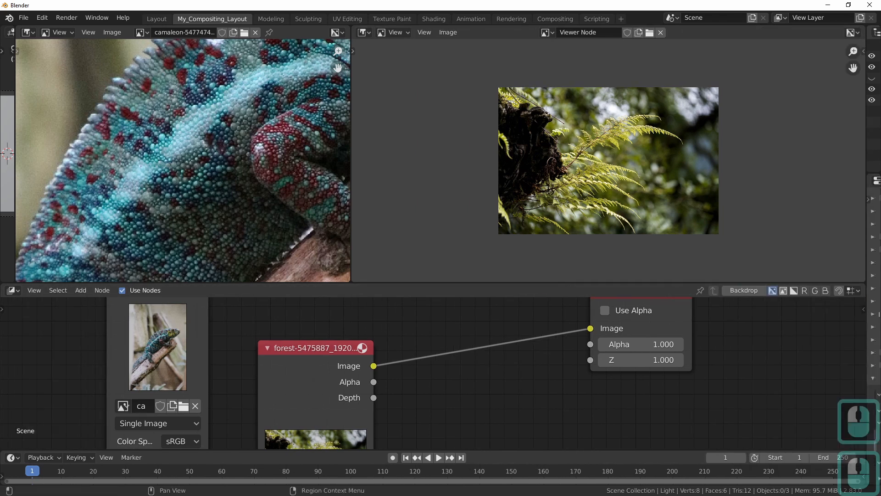
Give the node editor more height by raising its upper border, and shift the forest and chameleon image nodes downward
{"action": "left_click_drag", "start_coordinate": [484, 283], "coordinate": [459, 197]}
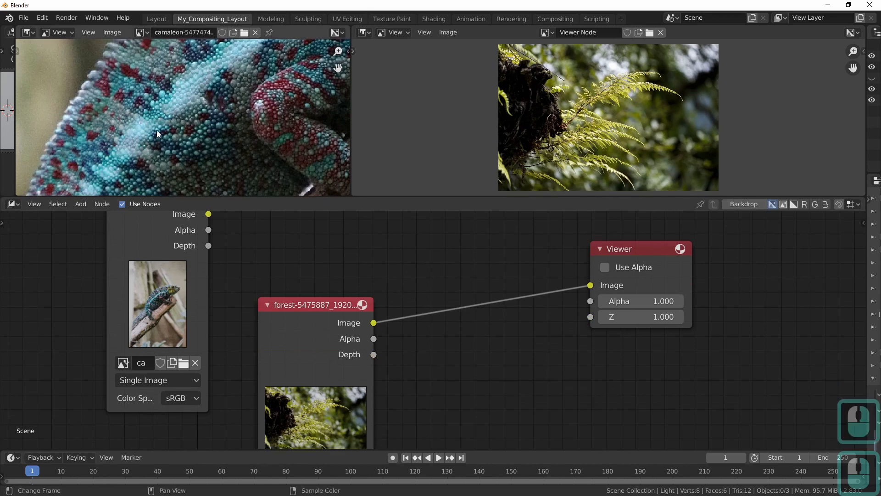
{"action": "scroll", "coordinate": [157, 130], "scroll_direction": "down", "scroll_amount": 6}
{"action": "scroll", "coordinate": [608, 121], "scroll_direction": "down", "scroll_amount": 1}
{"action": "scroll", "coordinate": [608, 122], "scroll_direction": "up", "scroll_amount": 1}
{"action": "middle_click_drag", "start_coordinate": [418, 283], "coordinate": [392, 272]}
{"action": "left_click_drag", "start_coordinate": [282, 315], "coordinate": [280, 343]}
{"action": "left_click_drag", "start_coordinate": [161, 244], "coordinate": [164, 278]}
{"action": "left_click_drag", "start_coordinate": [185, 236], "coordinate": [508, 389]}
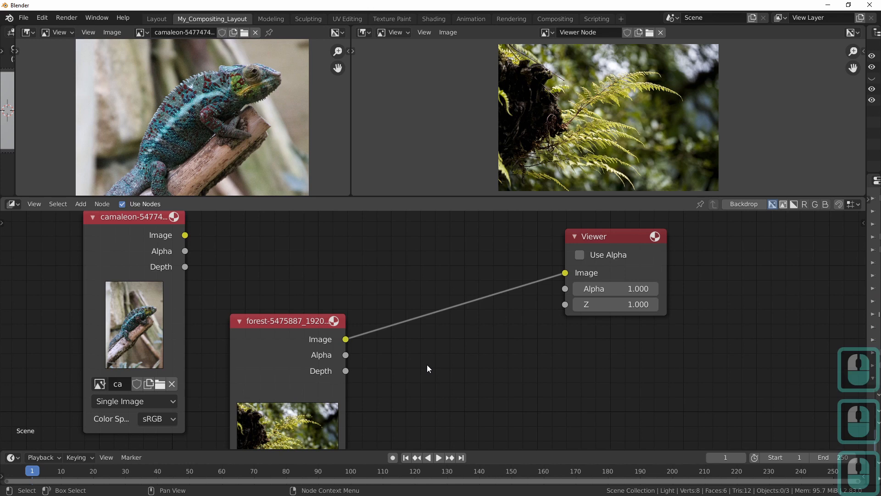
Add an Alpha Over node to the right of the forest image node
{"action": "key", "text": "shift+a"}
{"action": "mouse_move", "coordinate": [427, 365]}
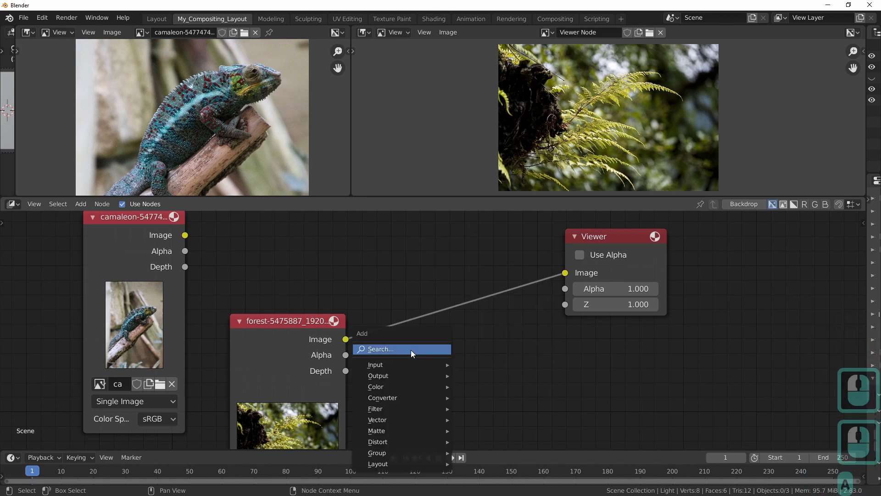
{"action": "left_click", "coordinate": [412, 349]}
{"action": "type", "text": "alpha"}
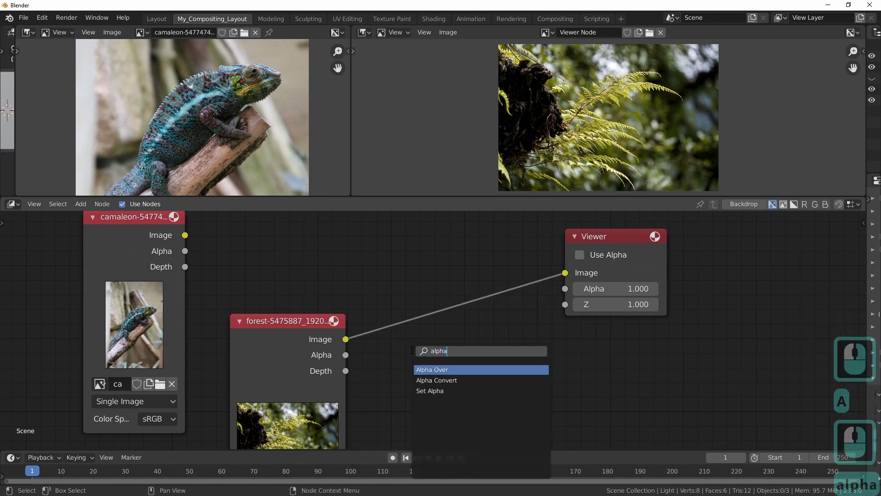
{"action": "key", "text": "Return"}
{"action": "left_click", "coordinate": [457, 342]}
{"action": "mouse_move", "coordinate": [408, 388]}
{"action": "middle_mouse_down"}
{"action": "mouse_move", "coordinate": [392, 365]}
{"action": "mouse_move", "coordinate": [398, 383]}
{"action": "middle_mouse_up"}
Move the Viewer node farther right, disconnect the forest image from it, and place Alpha Over in the gap
{"action": "left_click_drag", "start_coordinate": [628, 258], "coordinate": [736, 258]}
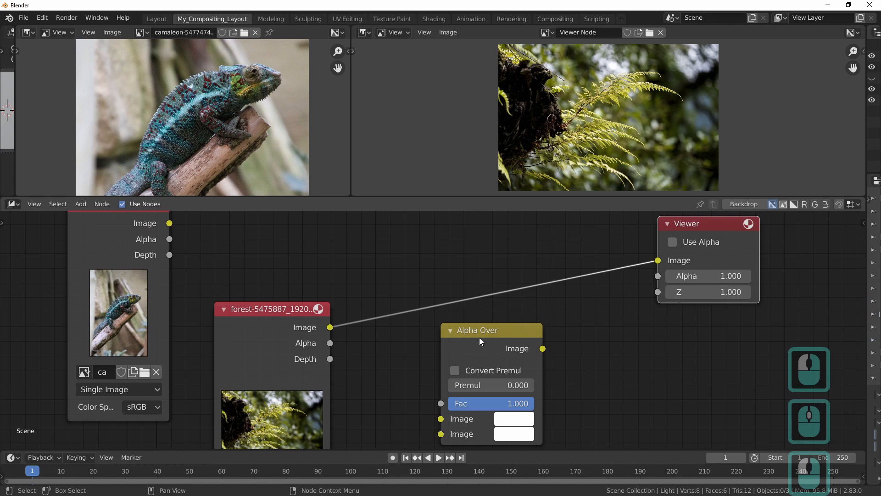
{"action": "left_click_drag", "start_coordinate": [658, 262], "coordinate": [511, 290]}
{"action": "left_click_drag", "start_coordinate": [449, 344], "coordinate": [476, 268]}
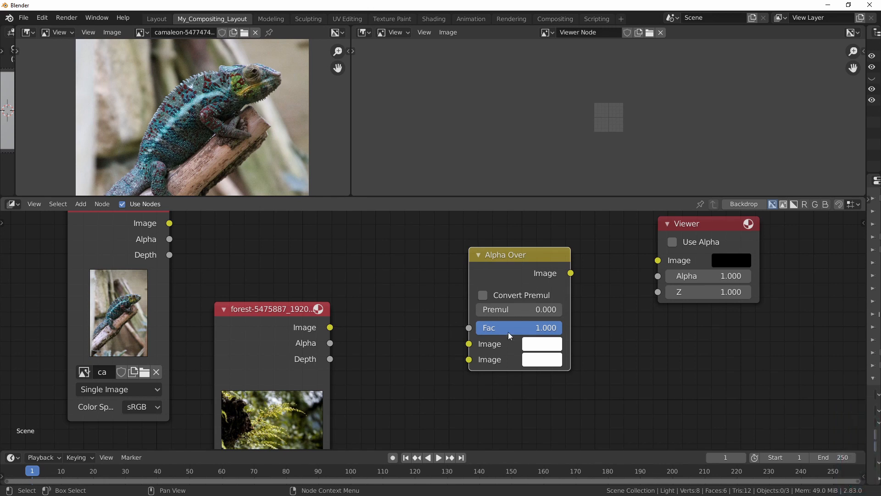
Connect the forest to Alpha Over's first Image input, the chameleon to its second, and its output to the Viewer's Image input
{"action": "left_click_drag", "start_coordinate": [330, 328], "coordinate": [482, 343]}
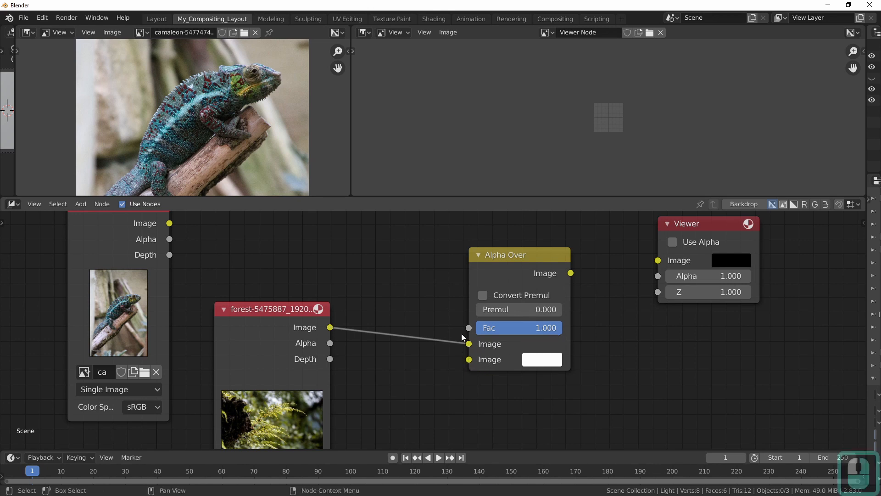
{"action": "left_click_drag", "start_coordinate": [170, 224], "coordinate": [470, 365]}
{"action": "left_click_drag", "start_coordinate": [535, 275], "coordinate": [658, 261]}
{"action": "left_click_drag", "start_coordinate": [517, 269], "coordinate": [509, 261]}
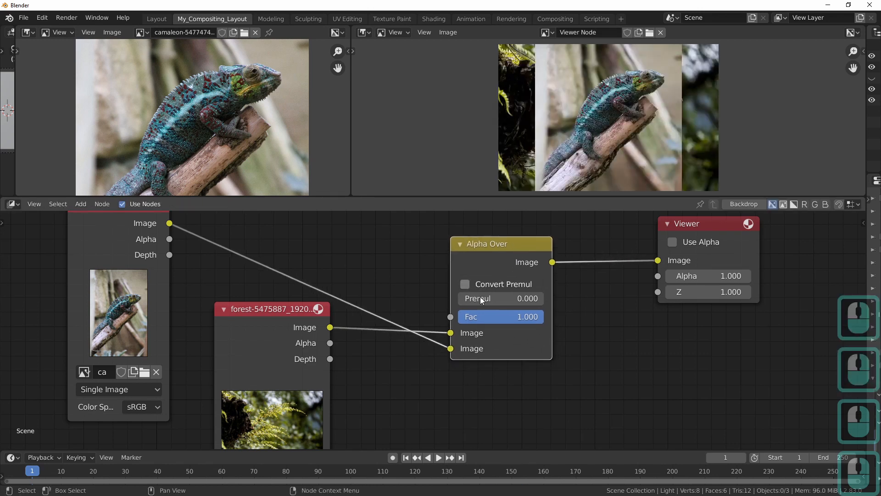
Give the image editors more height and move the forest and chameleon image nodes slightly down and left
{"action": "left_click_drag", "start_coordinate": [622, 198], "coordinate": [621, 224]}
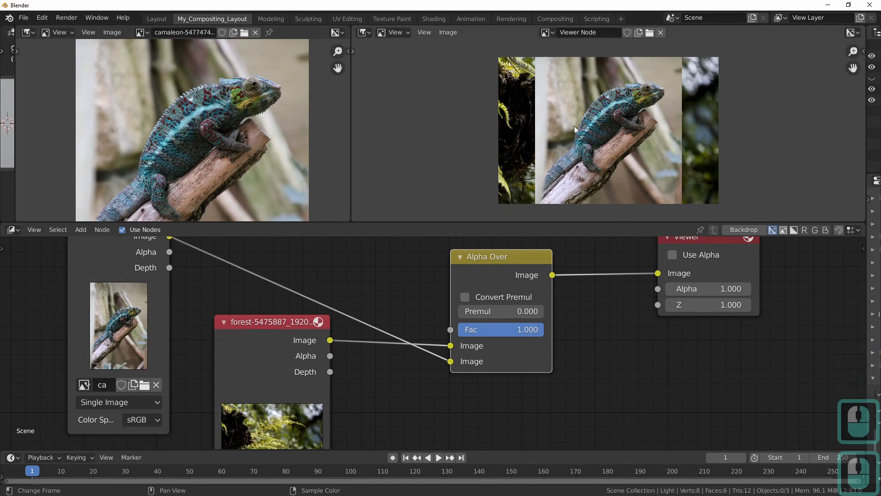
{"action": "left_click_drag", "start_coordinate": [451, 346], "coordinate": [453, 363]}
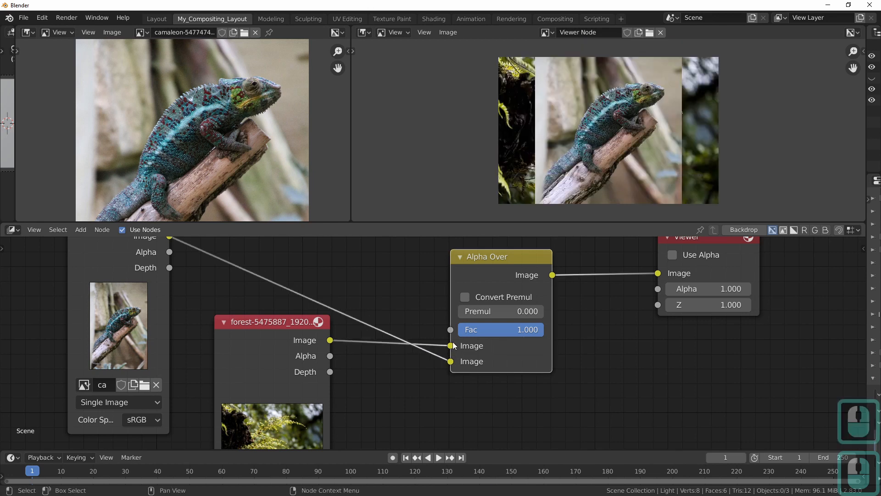
{"action": "left_click_drag", "start_coordinate": [292, 331], "coordinate": [284, 354]}
{"action": "left_click_drag", "start_coordinate": [116, 270], "coordinate": [107, 278]}
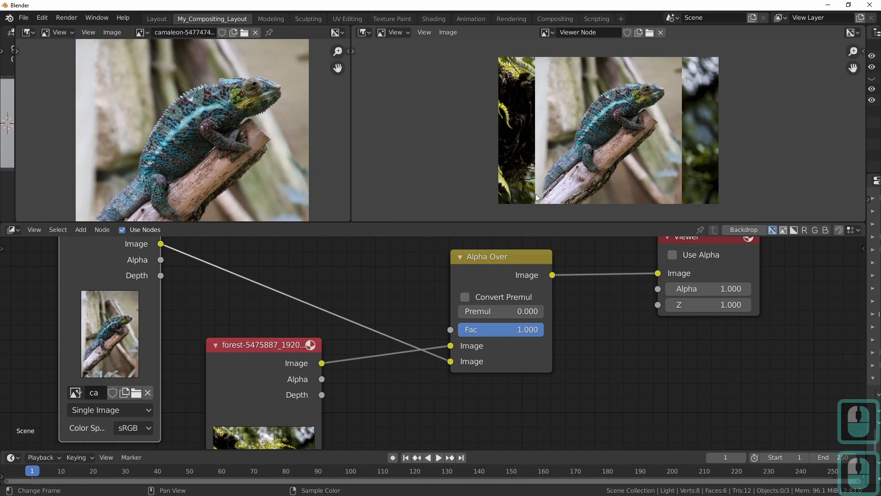
Check the composite up close in the Viewer image, enlarge the image editors further, and maximize the chameleon's Image Editor
{"action": "scroll", "coordinate": [678, 108], "scroll_direction": "up", "scroll_amount": 5}
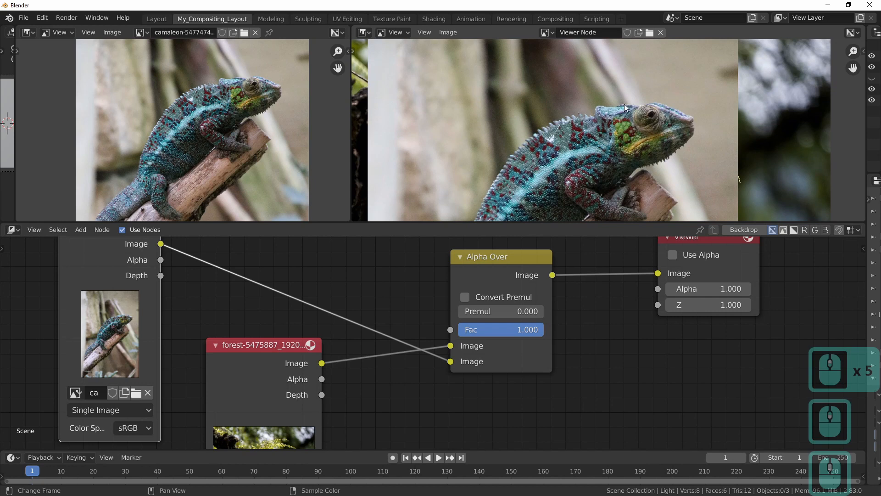
{"action": "scroll", "coordinate": [624, 103], "scroll_direction": "down", "scroll_amount": 3}
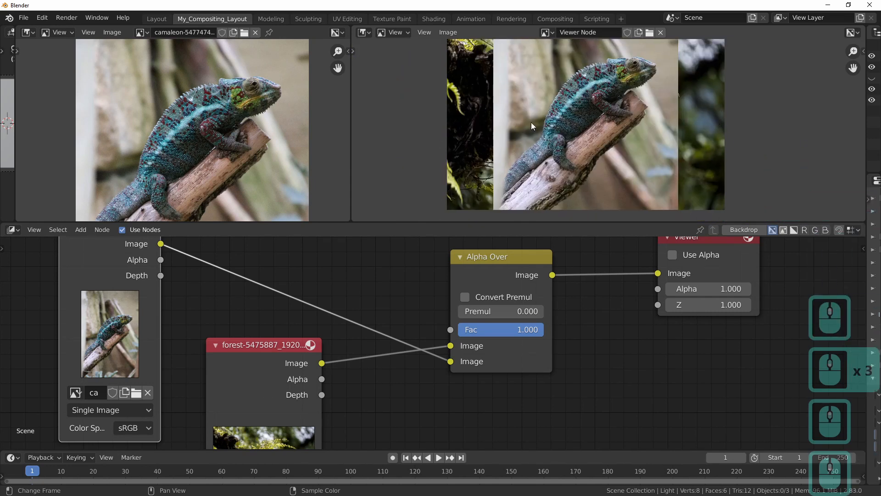
{"action": "scroll", "coordinate": [608, 112], "scroll_direction": "up", "scroll_amount": 3}
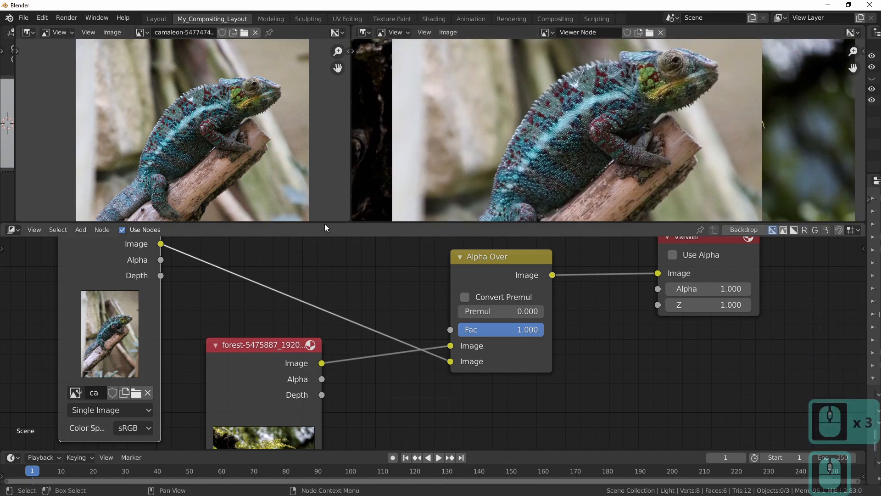
{"action": "left_click_drag", "start_coordinate": [325, 225], "coordinate": [344, 290]}
{"action": "key", "text": "ctrl+space"}
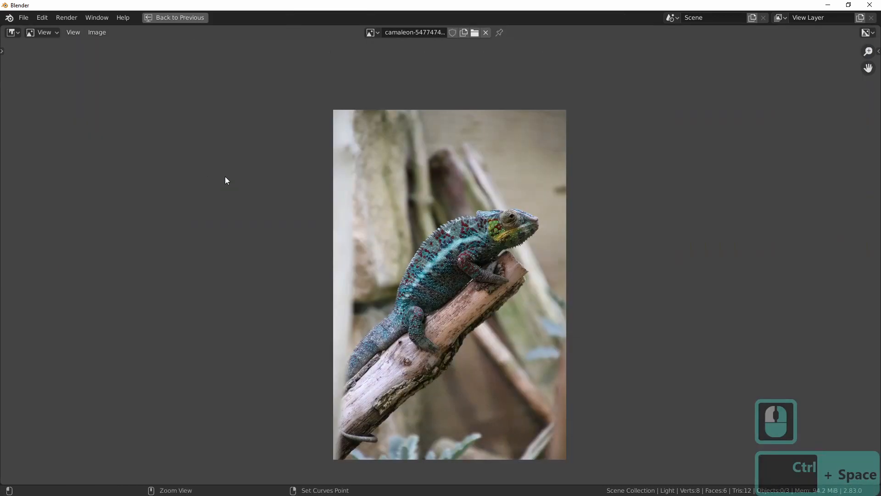
{"action": "scroll", "coordinate": [447, 244], "scroll_direction": "up", "scroll_amount": 4}
{"action": "middle_click_drag", "start_coordinate": [404, 288], "coordinate": [359, 200]}
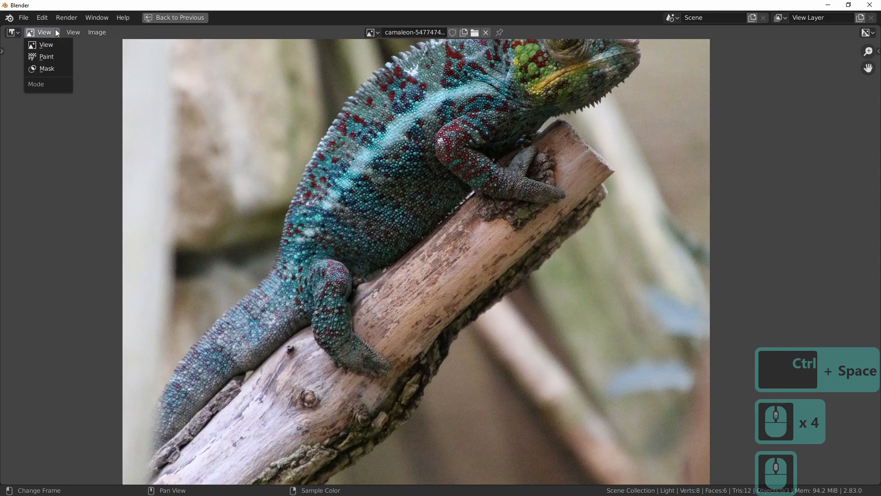
Switch the Image Editor to Mask mode and create a new mask named girgit_mask
{"action": "left_click", "coordinate": [50, 68]}
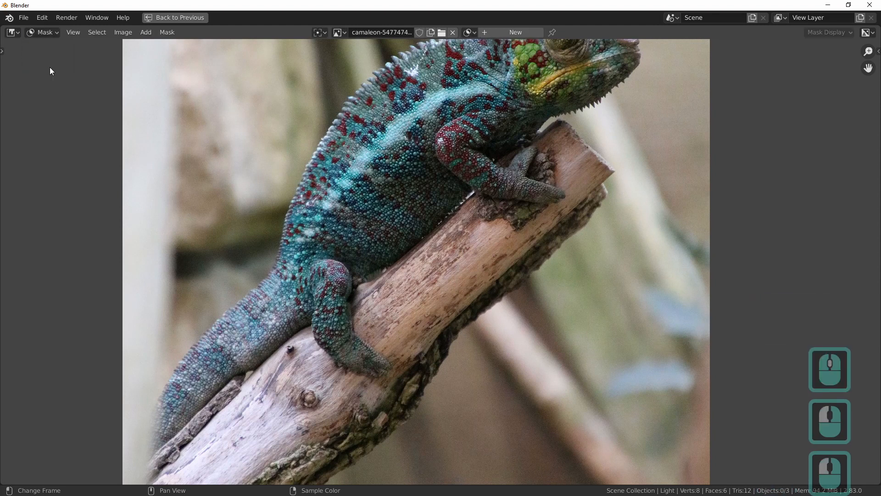
{"action": "left_click", "coordinate": [511, 35]}
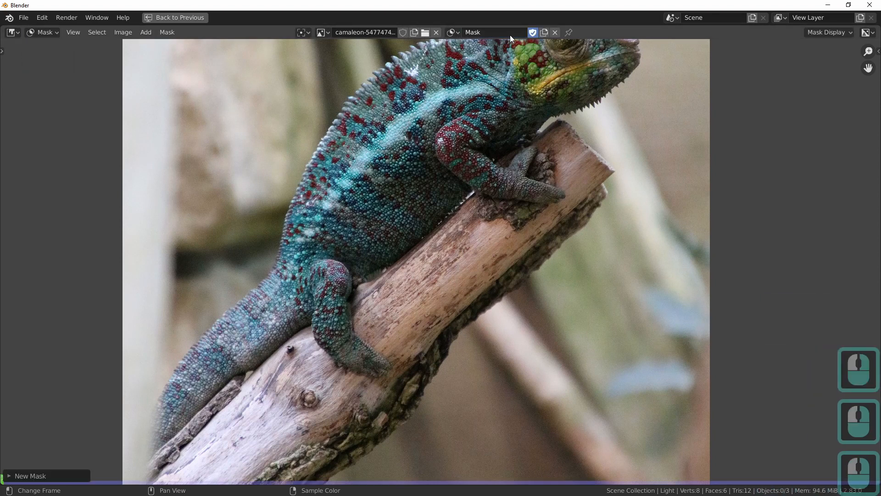
{"action": "double_click", "coordinate": [492, 30]}
{"action": "type", "text": "girgit_mask"}
{"action": "key", "text": "Return"}
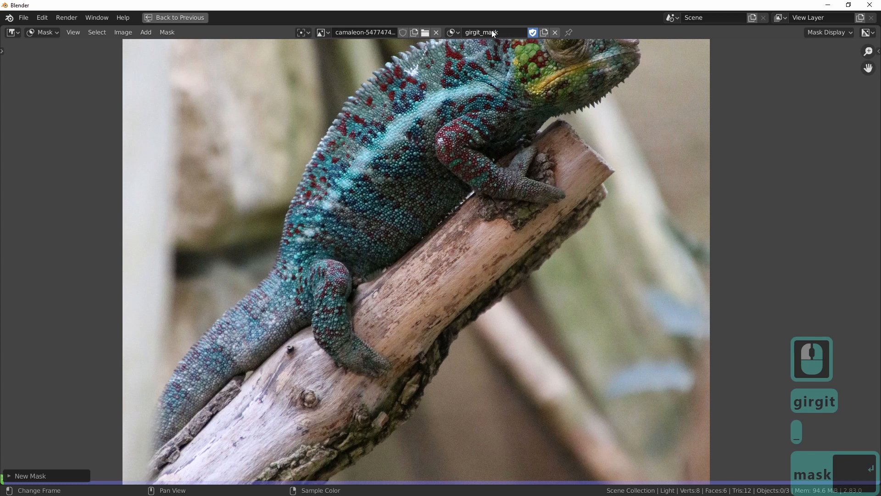
Trace mask points from the chameleon's tail up along the outer edge of its lower back
{"action": "left_click", "coordinate": [147, 446], "text": "ctrl"}
{"action": "left_click", "coordinate": [158, 399], "text": "ctrl"}
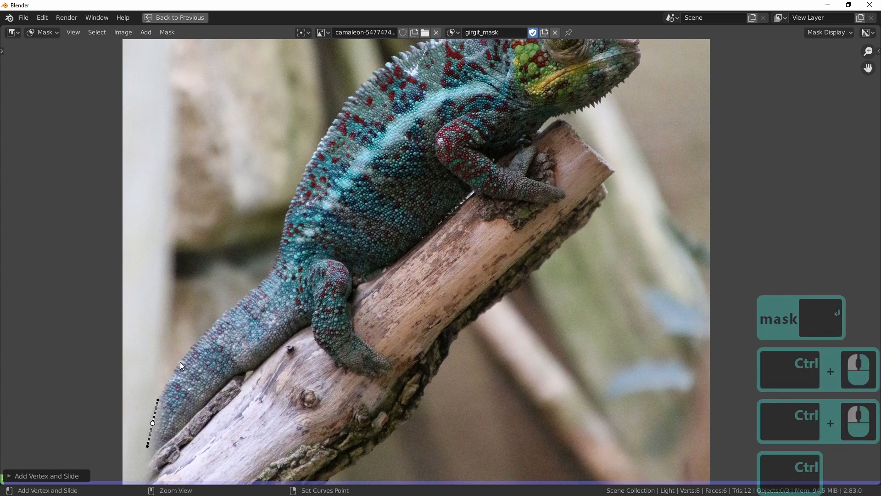
{"action": "left_click", "coordinate": [180, 361], "text": "ctrl"}
{"action": "left_click", "coordinate": [212, 327], "text": "ctrl"}
{"action": "left_click", "coordinate": [248, 294], "text": "ctrl"}
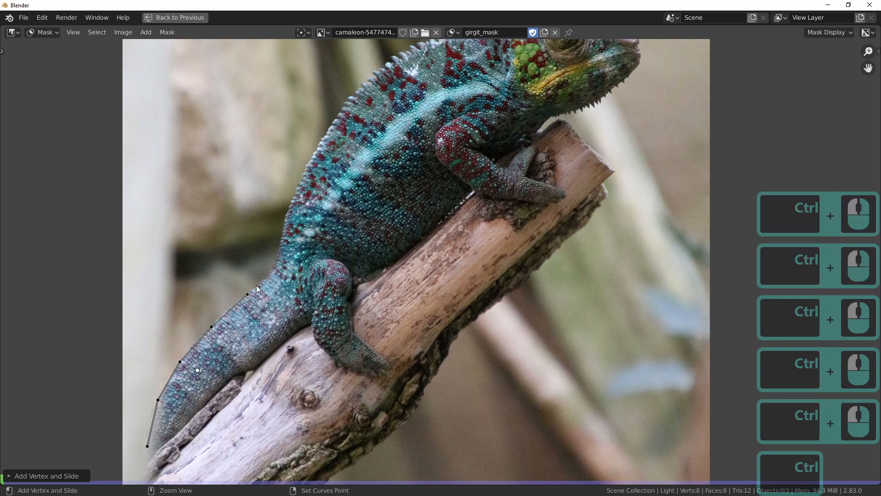
{"action": "left_click", "coordinate": [284, 226], "text": "ctrl"}
{"action": "left_click", "coordinate": [319, 146], "text": "ctrl"}
Continue the mask outline along the upper back crest and over the top of the head to the snout
{"action": "scroll", "coordinate": [453, 151], "scroll_direction": "up", "scroll_amount": 1}
{"action": "middle_click_drag", "start_coordinate": [452, 151], "coordinate": [393, 317]}
{"action": "left_click", "coordinate": [328, 188], "text": "ctrl"}
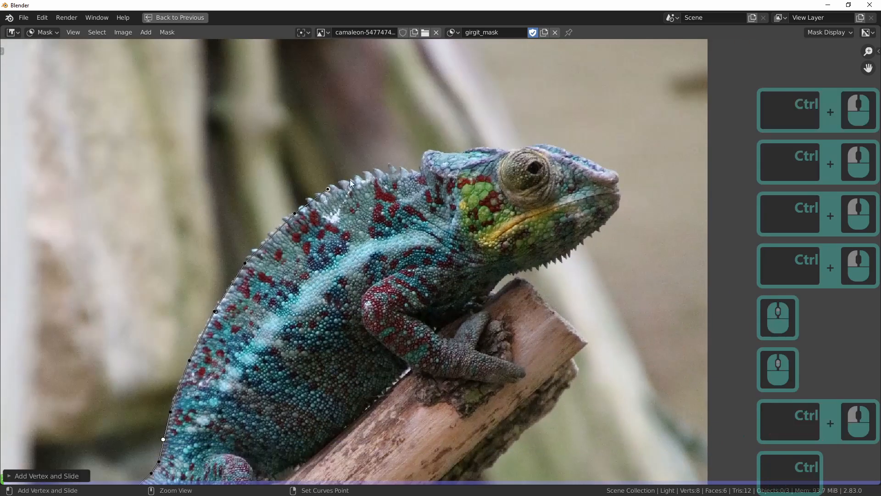
{"action": "left_click", "coordinate": [360, 178], "text": "ctrl"}
{"action": "left_click", "coordinate": [388, 168], "text": "ctrl"}
{"action": "left_click", "coordinate": [410, 168], "text": "ctrl"}
{"action": "left_click", "coordinate": [424, 156], "text": "ctrl"}
{"action": "left_click", "coordinate": [443, 153], "text": "ctrl"}
{"action": "left_click", "coordinate": [461, 153], "text": "ctrl"}
{"action": "left_click", "coordinate": [544, 143], "text": "ctrl"}
{"action": "left_click", "coordinate": [586, 161], "text": "ctrl"}
{"action": "left_click", "coordinate": [615, 171], "text": "ctrl"}
{"action": "left_click", "coordinate": [619, 190], "text": "ctrl"}
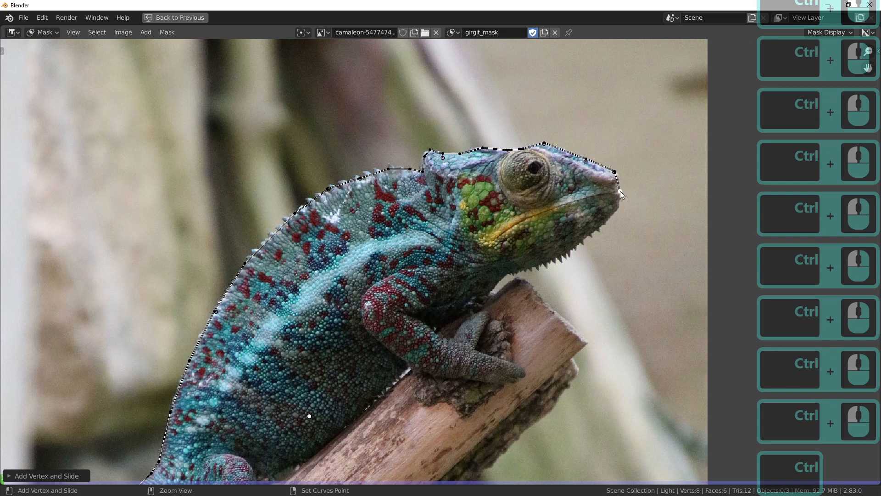
Extend the mask outline under the chameleon's jaw and across to the tip of the branch
{"action": "left_click", "coordinate": [609, 219], "text": "ctrl"}
{"action": "left_click", "coordinate": [561, 260], "text": "ctrl"}
{"action": "left_click", "coordinate": [526, 272], "text": "ctrl"}
{"action": "left_click", "coordinate": [584, 341], "text": "ctrl"}
Trace mask points from the branch tip down along the underside of the branch
{"action": "middle_click_drag", "start_coordinate": [570, 356], "coordinate": [586, 146]}
{"action": "left_click", "coordinate": [591, 148], "text": "ctrl"}
{"action": "left_click", "coordinate": [571, 195], "text": "ctrl"}
{"action": "left_click", "coordinate": [539, 227], "text": "ctrl"}
{"action": "left_click", "coordinate": [477, 279], "text": "ctrl"}
{"action": "left_click", "coordinate": [416, 331], "text": "ctrl"}
{"action": "left_click", "coordinate": [377, 381], "text": "ctrl"}
{"action": "left_click", "coordinate": [350, 427], "text": "ctrl"}
Finish the mask outline around the branch's lower end past the image corner, and close the spline
{"action": "middle_click_drag", "start_coordinate": [316, 461], "coordinate": [437, 298]}
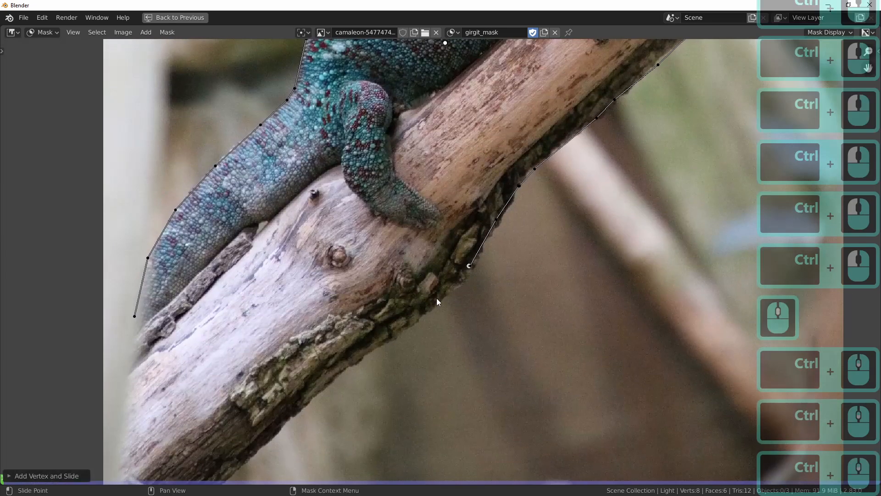
{"action": "scroll", "coordinate": [437, 298], "scroll_direction": "down", "scroll_amount": 2}
{"action": "left_click", "coordinate": [408, 313], "text": "ctrl"}
{"action": "left_click", "coordinate": [340, 365], "text": "ctrl"}
{"action": "left_click", "coordinate": [308, 401], "text": "ctrl"}
{"action": "left_click", "coordinate": [315, 417], "text": "ctrl"}
{"action": "left_click", "coordinate": [277, 429], "text": "ctrl"}
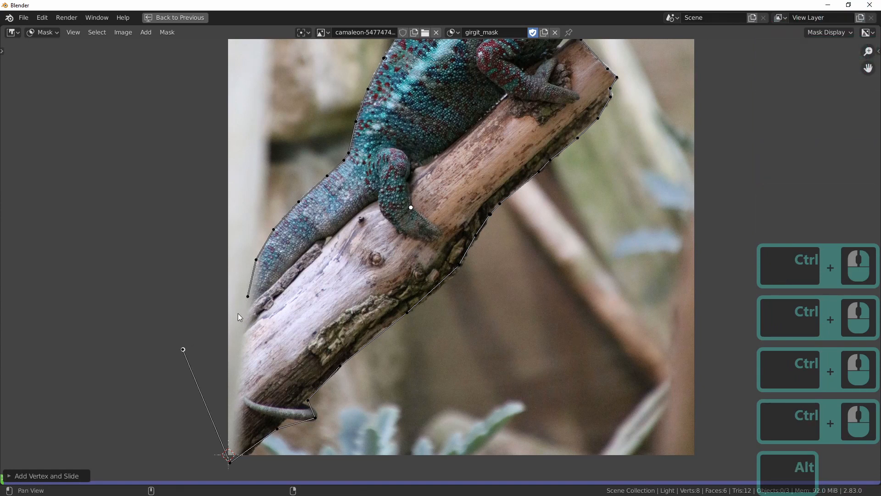
{"action": "key", "text": "alt+c"}
Review the closed outline around the chameleon and branch, and restore the multi-editor layout from the maximized Image Editor
{"action": "scroll", "coordinate": [517, 207], "scroll_direction": "down", "scroll_amount": 3}
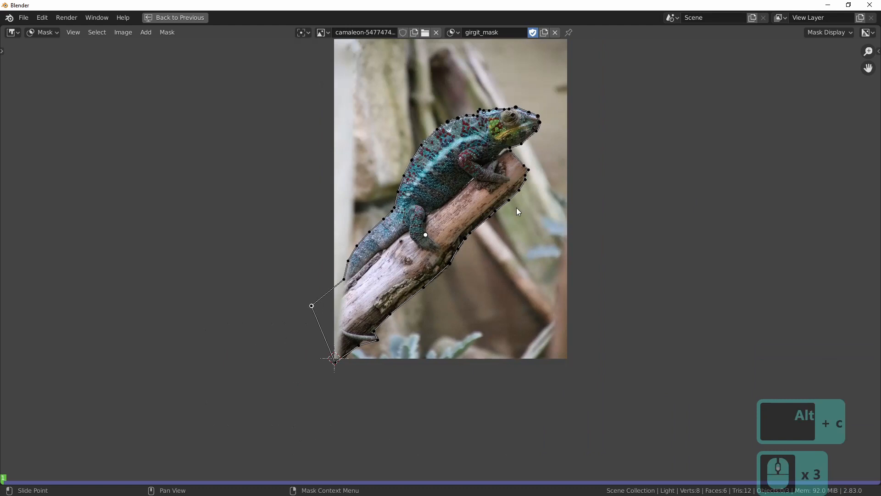
{"action": "scroll", "coordinate": [517, 207], "scroll_direction": "up", "scroll_amount": 2}
{"action": "middle_click_drag", "start_coordinate": [552, 107], "coordinate": [466, 194]}
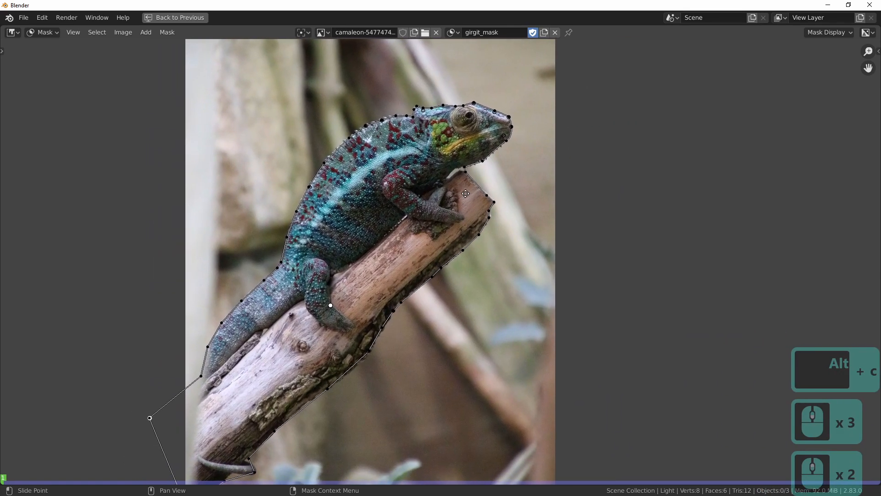
{"action": "key", "text": "ctrl+space"}
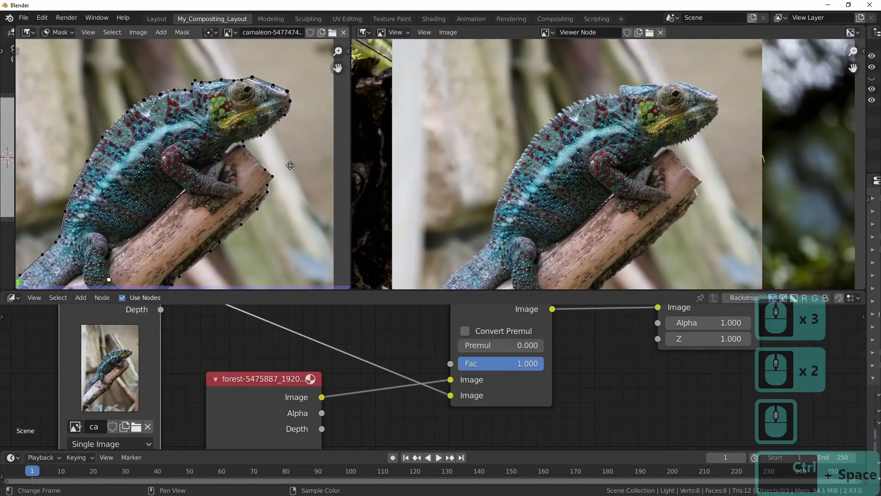
{"action": "middle_click_drag", "start_coordinate": [290, 165], "coordinate": [310, 156]}
Reposition the forest image node and move the chameleon image node far left to free space before Alpha Over
{"action": "scroll", "coordinate": [422, 362], "scroll_direction": "down", "scroll_amount": 7}
{"action": "middle_click_drag", "start_coordinate": [421, 362], "coordinate": [421, 321]}
{"action": "left_click_drag", "start_coordinate": [331, 346], "coordinate": [352, 356]}
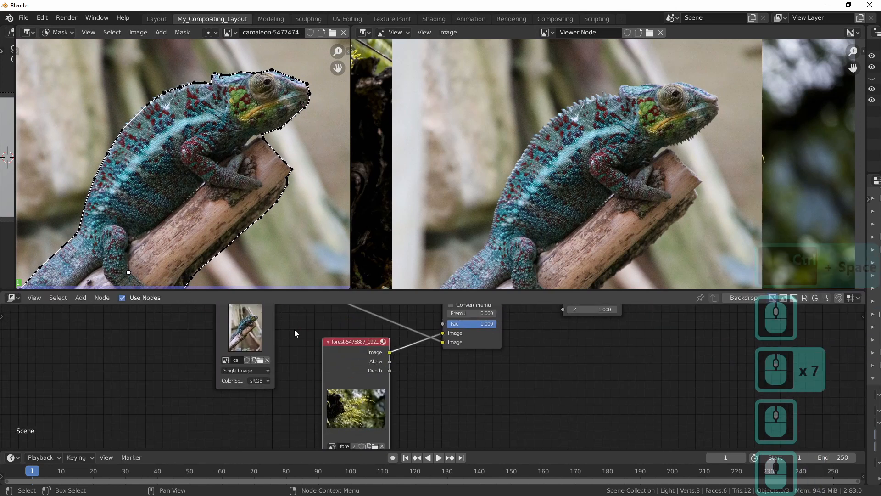
{"action": "middle_click_drag", "start_coordinate": [295, 334], "coordinate": [374, 385]}
{"action": "left_click_drag", "start_coordinate": [327, 341], "coordinate": [156, 341]}
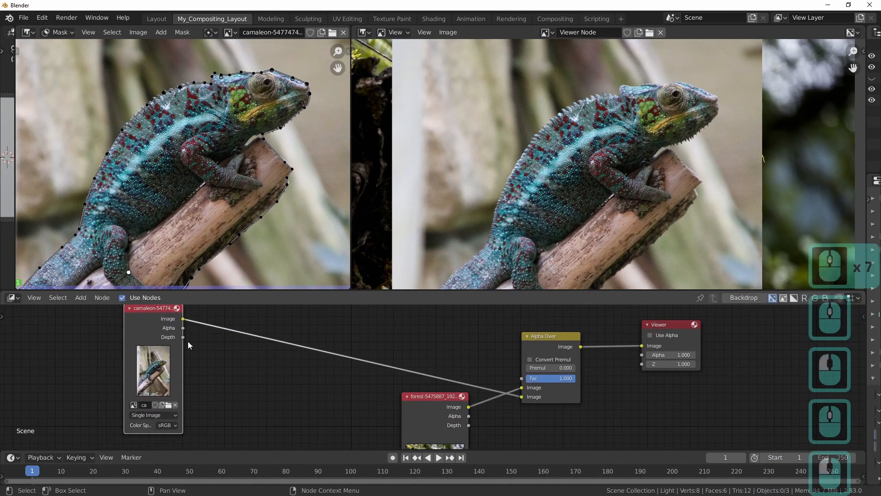
Add a Mask node to the right of the chameleon image node
{"action": "left_click", "coordinate": [241, 385]}
{"action": "key", "text": "shift+a"}
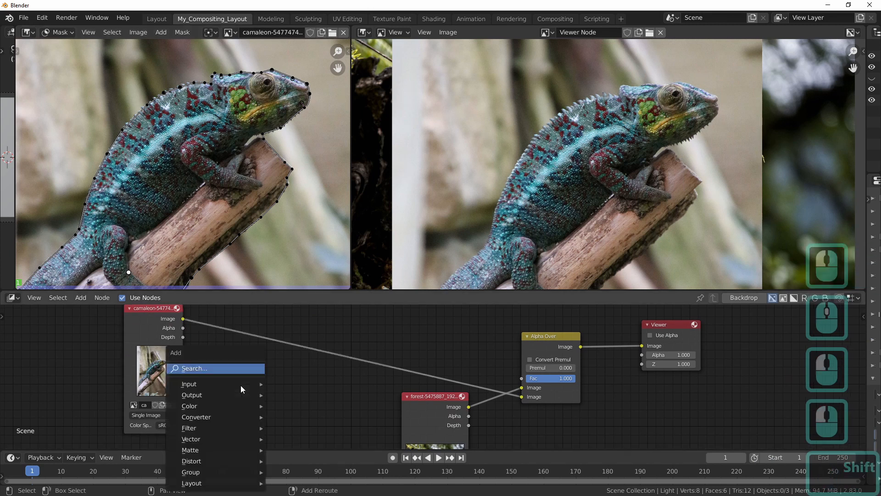
{"action": "left_click", "coordinate": [224, 369]}
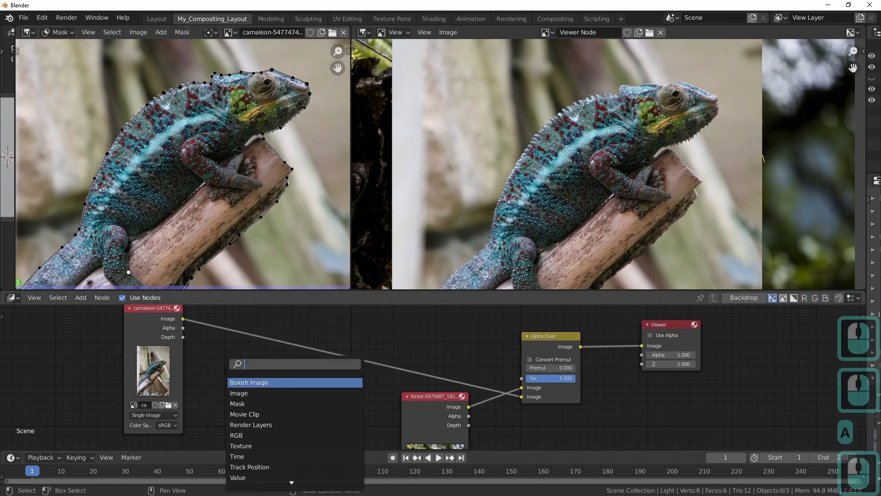
{"action": "type", "text": "mask"}
{"action": "key", "text": "Return"}
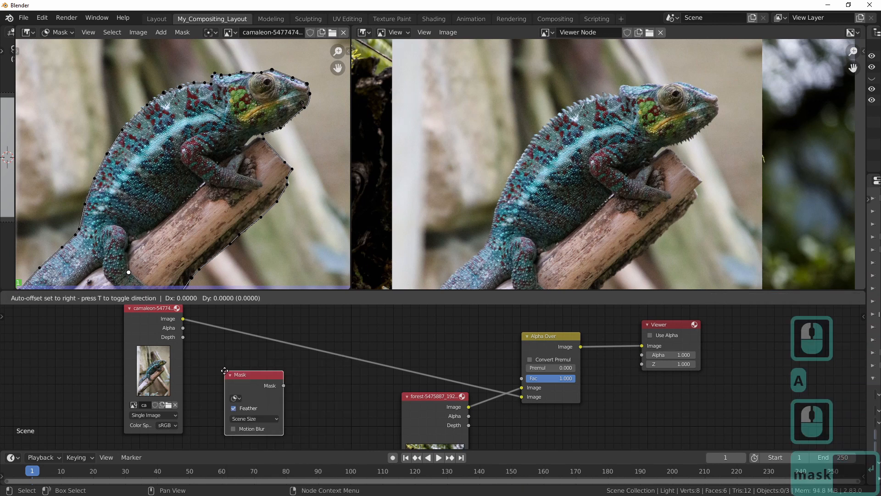
{"action": "left_click", "coordinate": [230, 371]}
Assign girgit_mask to the Mask node and move the node slightly left
{"action": "scroll", "coordinate": [302, 366], "scroll_direction": "up", "scroll_amount": 5}
{"action": "middle_click_drag", "start_coordinate": [350, 337], "coordinate": [349, 387]}
{"action": "left_click", "coordinate": [247, 343]}
{"action": "left_click", "coordinate": [256, 219]}
{"action": "left_click_drag", "start_coordinate": [317, 371], "coordinate": [295, 376]}
Add a Set Alpha node to the right of the girgit_mask node
{"action": "left_click", "coordinate": [357, 383]}
{"action": "key", "text": "shift+a"}
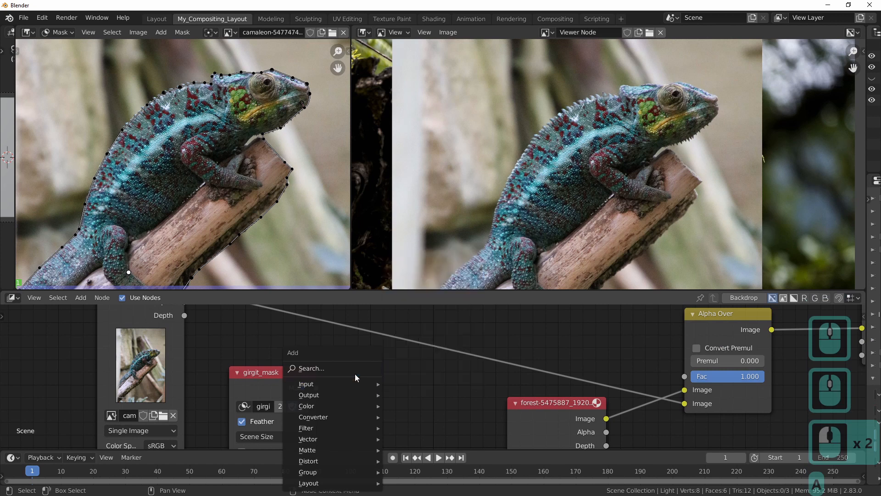
{"action": "left_click", "coordinate": [354, 369]}
{"action": "type", "text": "set"}
{"action": "left_click", "coordinate": [373, 384]}
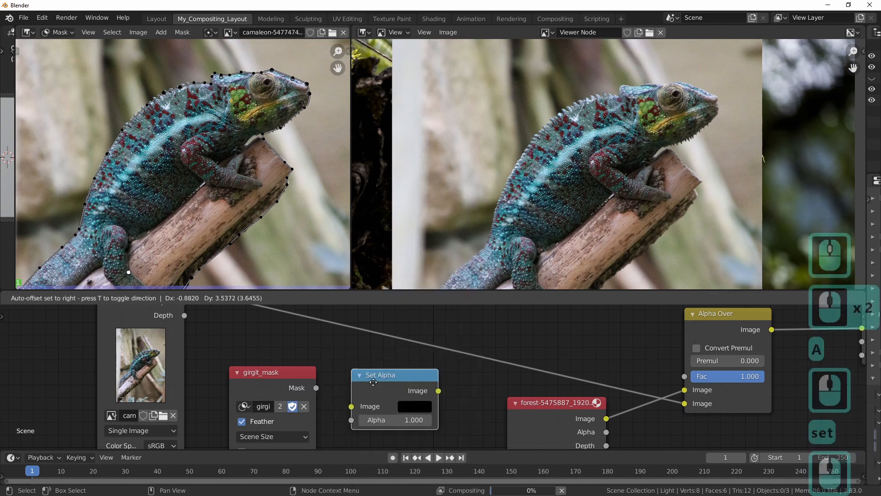
Connect the chameleon node's Image output to Set Alpha's Image input, and give the node editor more height
{"action": "middle_click_drag", "start_coordinate": [210, 329], "coordinate": [202, 337]}
{"action": "left_click_drag", "start_coordinate": [182, 308], "coordinate": [341, 413]}
{"action": "middle_click_drag", "start_coordinate": [342, 412], "coordinate": [354, 391]}
{"action": "left_click_drag", "start_coordinate": [261, 289], "coordinate": [270, 172]}
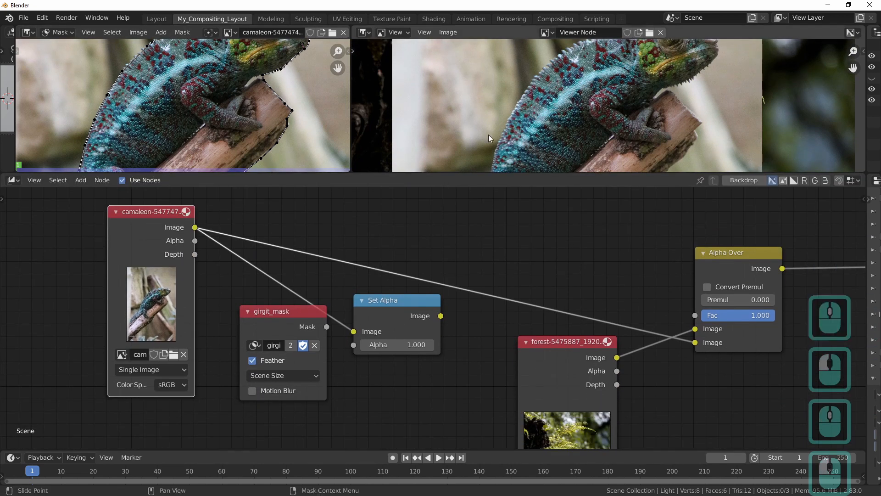
{"action": "scroll", "coordinate": [541, 113], "scroll_direction": "down", "scroll_amount": 6}
{"action": "middle_click_drag", "start_coordinate": [542, 112], "coordinate": [518, 95]}
Collapse the chameleon image node and rearrange it and the expanded girgit_mask node to the left of Set Alpha
{"action": "middle_click_drag", "start_coordinate": [246, 283], "coordinate": [266, 291]}
{"action": "left_click_drag", "start_coordinate": [152, 217], "coordinate": [83, 217]}
{"action": "left_click", "coordinate": [268, 321]}
{"action": "left_click_drag", "start_coordinate": [282, 320], "coordinate": [219, 345]}
{"action": "left_click", "coordinate": [64, 219]}
{"action": "left_click", "coordinate": [69, 220]}
{"action": "left_click_drag", "start_coordinate": [81, 221], "coordinate": [110, 232]}
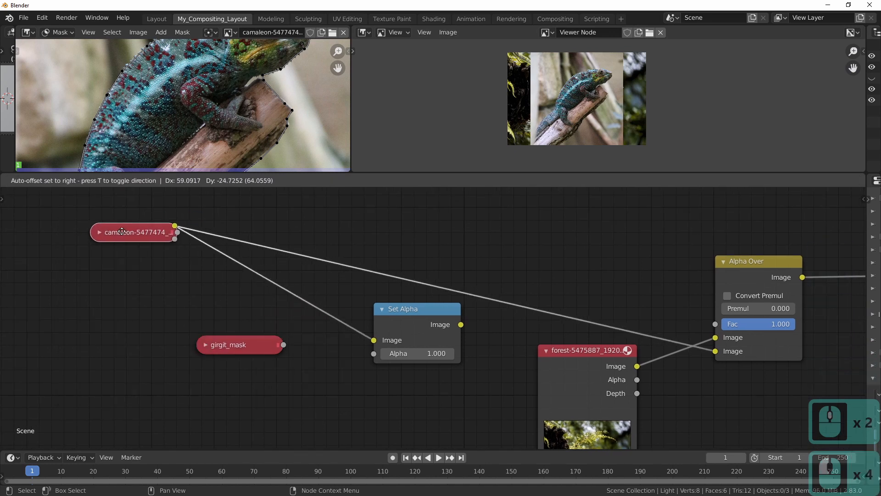
{"action": "left_click", "coordinate": [205, 345]}
{"action": "left_click_drag", "start_coordinate": [242, 348], "coordinate": [209, 315]}
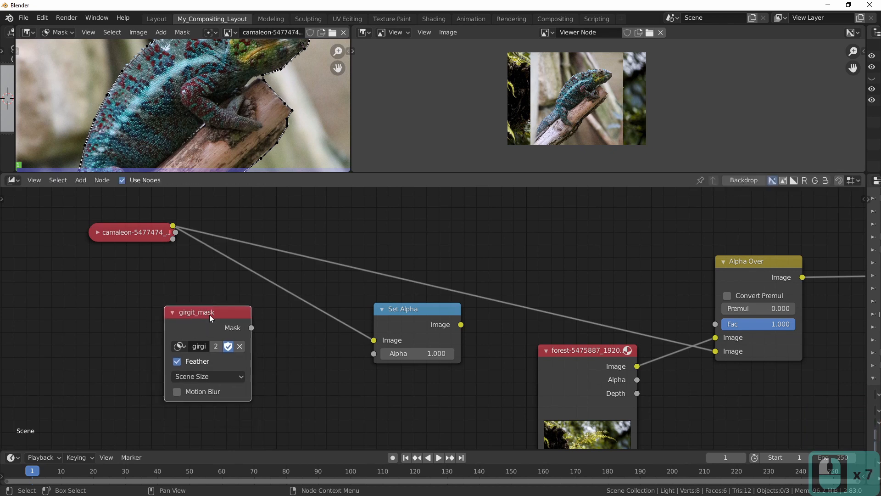
Connect the Mask output to Set Alpha's Alpha input and preview the Set Alpha node through an enlarged Viewer image
{"action": "left_click_drag", "start_coordinate": [390, 355], "coordinate": [387, 357]}
{"action": "left_click_drag", "start_coordinate": [423, 318], "coordinate": [380, 307]}
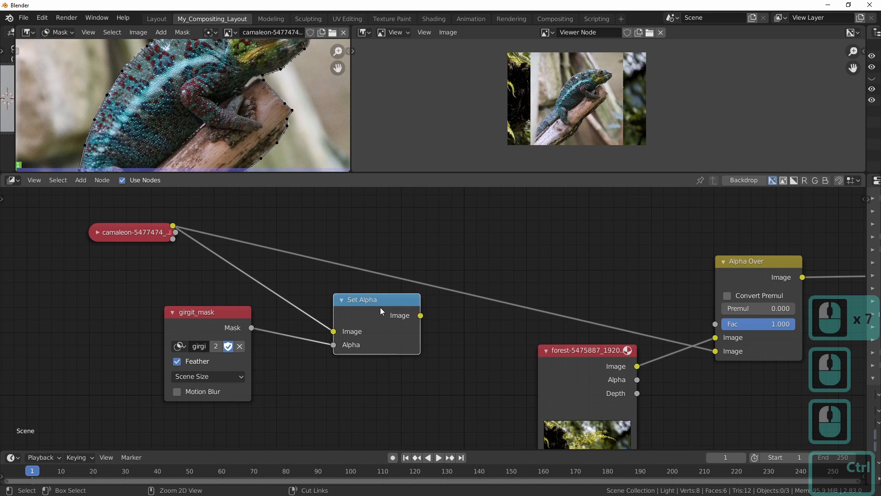
{"action": "left_click", "coordinate": [380, 304], "text": "ctrl+shift"}
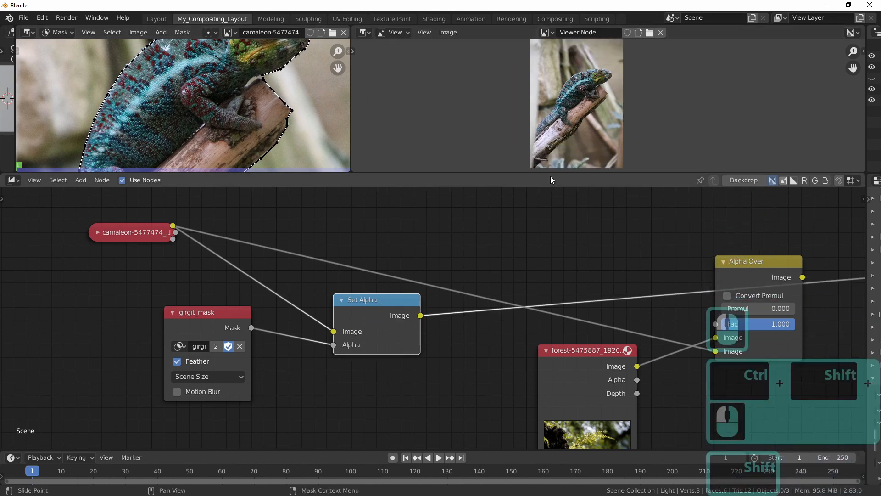
{"action": "left_click_drag", "start_coordinate": [569, 172], "coordinate": [572, 222]}
{"action": "scroll", "coordinate": [594, 109], "scroll_direction": "up", "scroll_amount": 2}
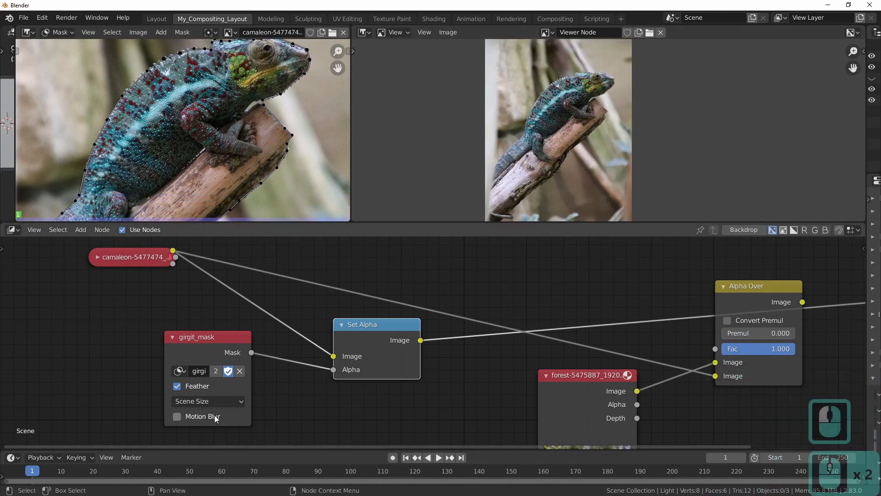
Switch the girgit_mask node's size mode to Fixed and nudge the Set Alpha node slightly up
{"action": "left_click", "coordinate": [219, 401]}
{"action": "left_click", "coordinate": [201, 428]}
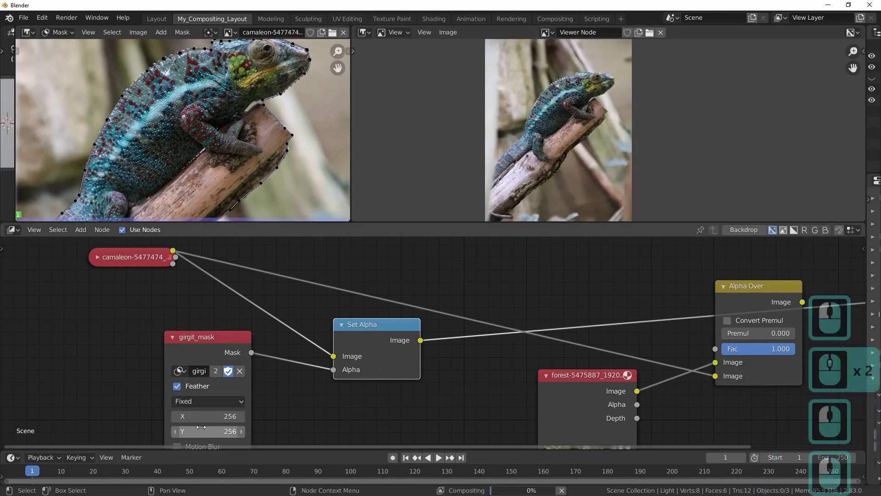
{"action": "left_click_drag", "start_coordinate": [380, 334], "coordinate": [367, 312]}
Connect Set Alpha's Image output to the lower Image input of Alpha Over, replacing the direct chameleon link
{"action": "middle_click_drag", "start_coordinate": [576, 329], "coordinate": [423, 315]}
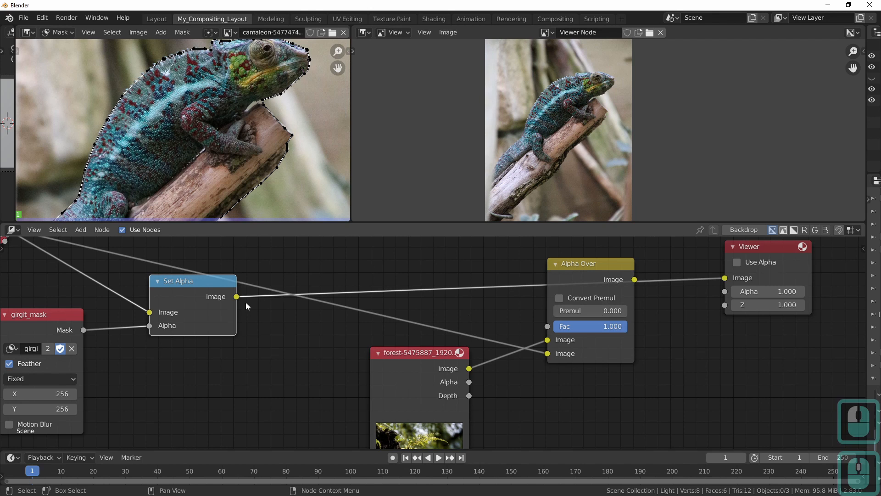
{"action": "middle_click_drag", "start_coordinate": [239, 299], "coordinate": [352, 311]}
{"action": "left_click_drag", "start_coordinate": [684, 366], "coordinate": [682, 364]}
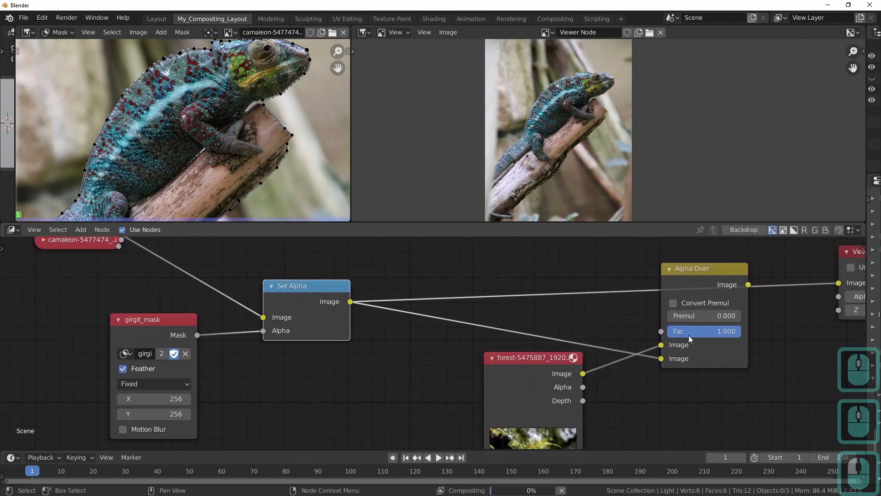
Send Alpha Over's output to the Viewer with Convert Premul enabled, and inspect the composite
{"action": "middle_click_drag", "start_coordinate": [578, 299], "coordinate": [605, 307]}
{"action": "left_click", "coordinate": [523, 307]}
{"action": "scroll", "coordinate": [569, 120], "scroll_direction": "up", "scroll_amount": 6}
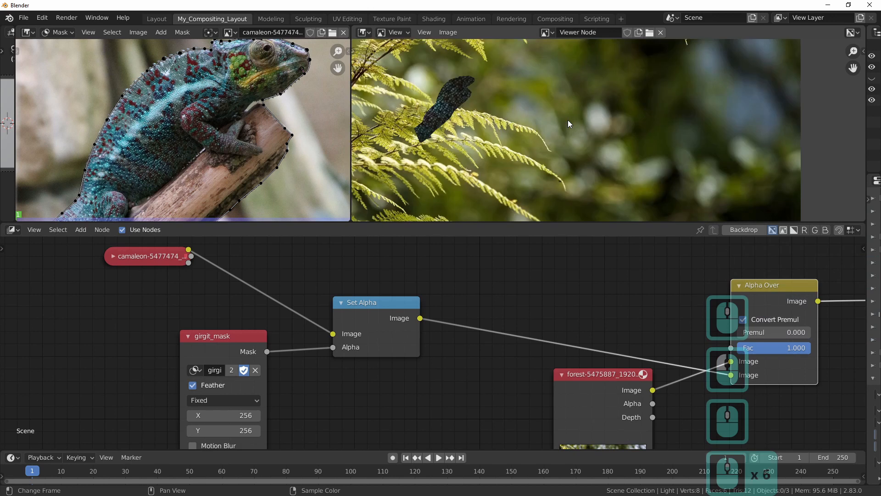
{"action": "scroll", "coordinate": [569, 120], "scroll_direction": "up", "scroll_amount": 1}
{"action": "scroll", "coordinate": [483, 170], "scroll_direction": "down", "scroll_amount": 4}
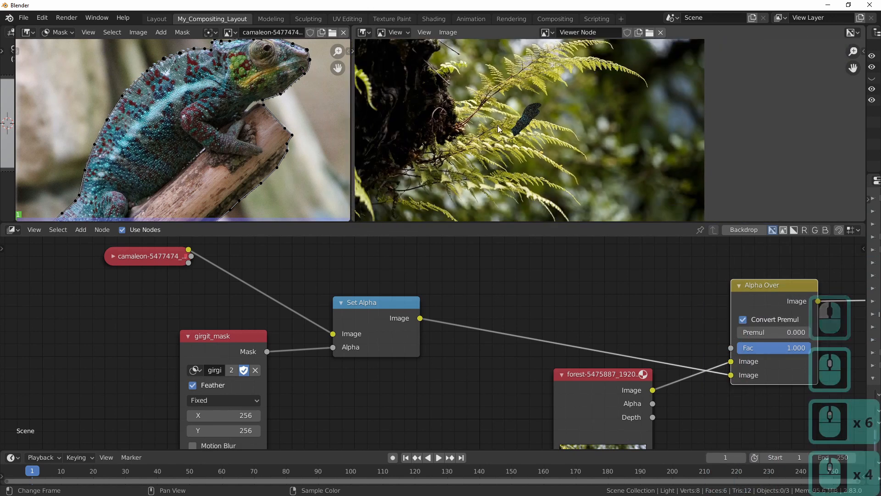
{"action": "scroll", "coordinate": [275, 121], "scroll_direction": "down", "scroll_amount": 2}
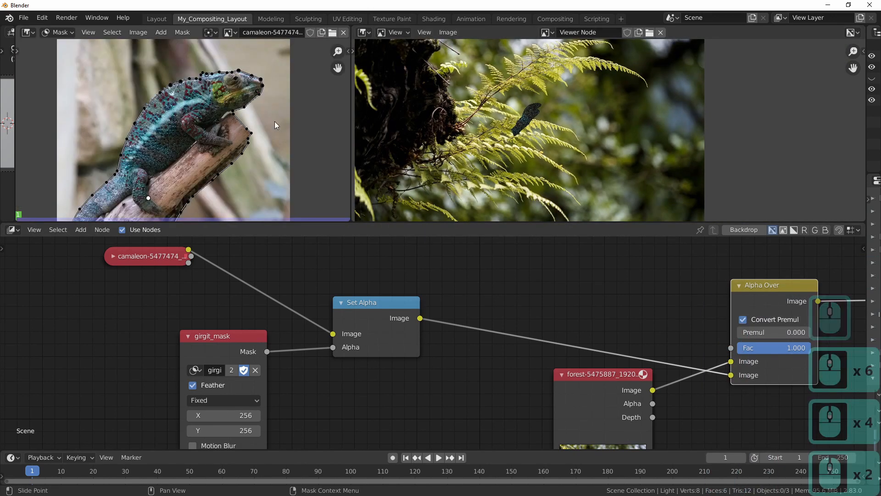
Look up the chameleon image's dimensions and set the girgit_mask node's fixed size to X 1280 and Y 1920
{"action": "left_click", "coordinate": [349, 52]}
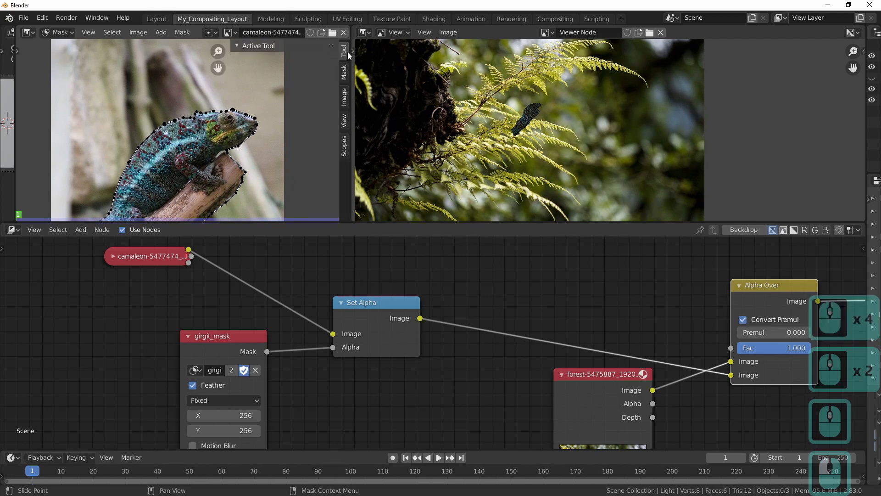
{"action": "left_click", "coordinate": [343, 98]}
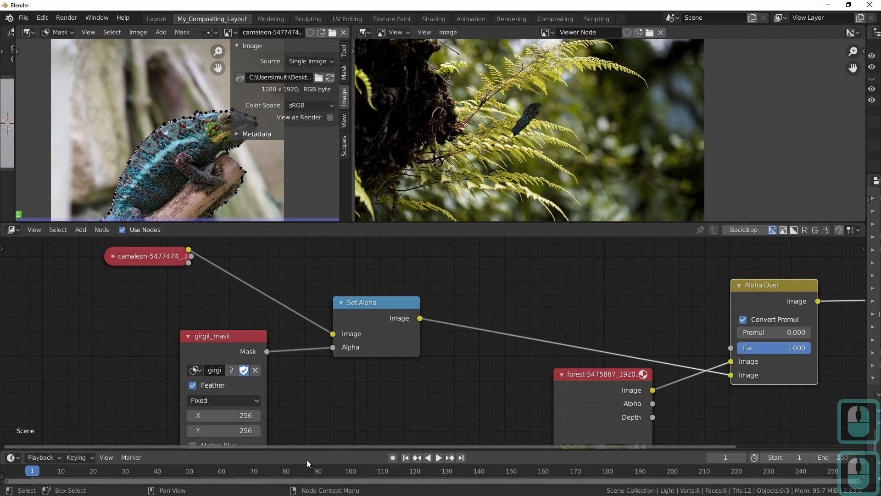
{"action": "middle_click_drag", "start_coordinate": [264, 434], "coordinate": [280, 360]}
{"action": "double_click", "coordinate": [244, 341]}
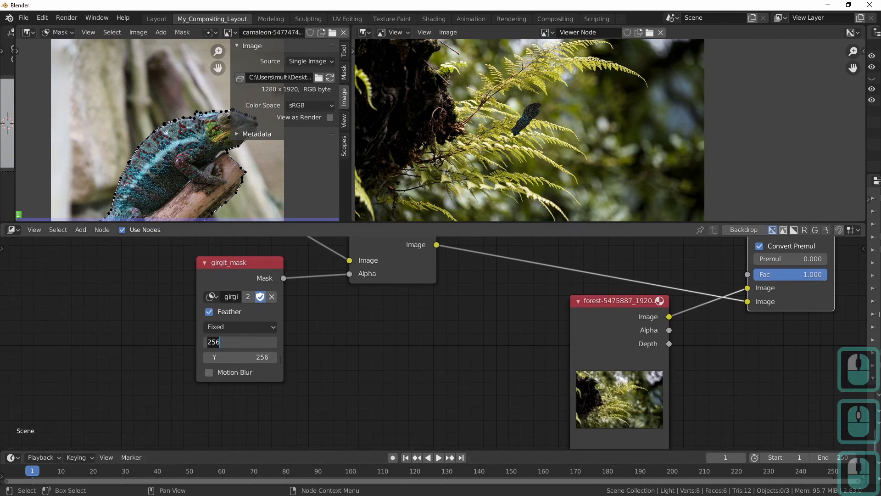
{"action": "type", "text": "1280"}
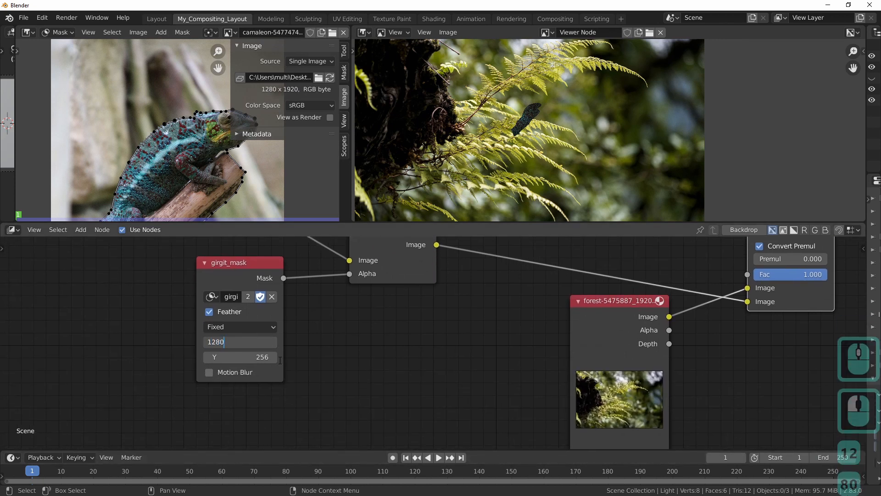
{"action": "key", "text": "Tab"}
{"action": "type", "text": "1920"}
{"action": "key", "text": "Return"}
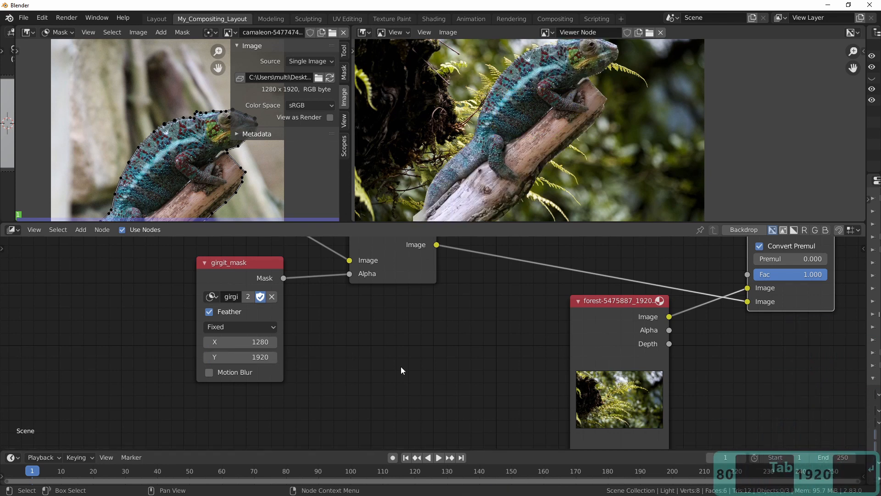
Hide the mask editor's sidebar and give the image editors more height to view the whole composite
{"action": "double_click", "coordinate": [396, 318]}
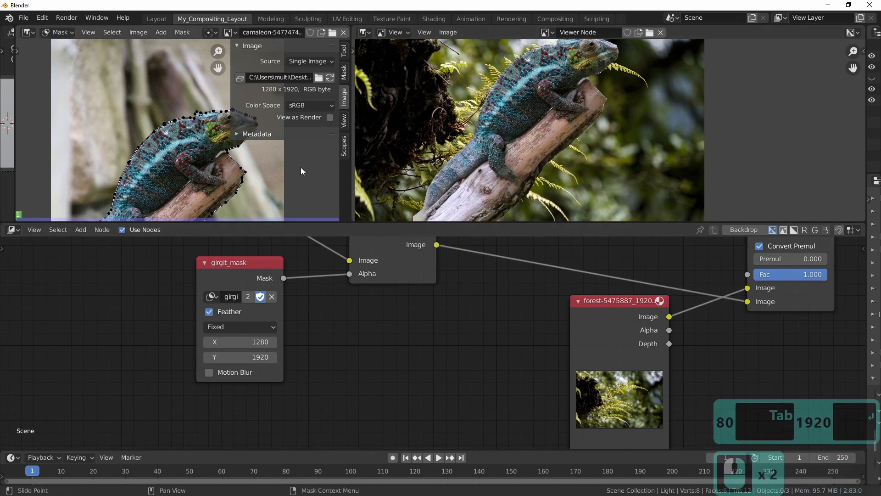
{"action": "left_click_drag", "start_coordinate": [231, 79], "coordinate": [482, 109]}
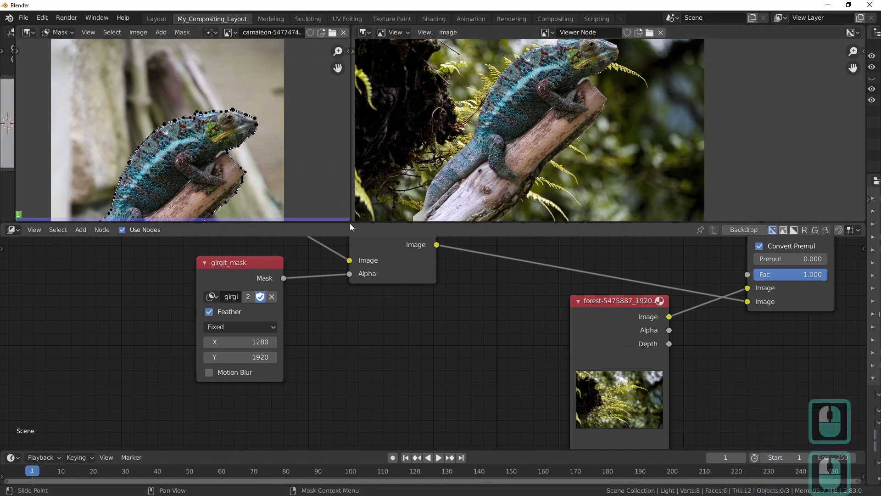
{"action": "left_click_drag", "start_coordinate": [347, 223], "coordinate": [348, 290]}
{"action": "scroll", "coordinate": [565, 139], "scroll_direction": "down", "scroll_amount": 2}
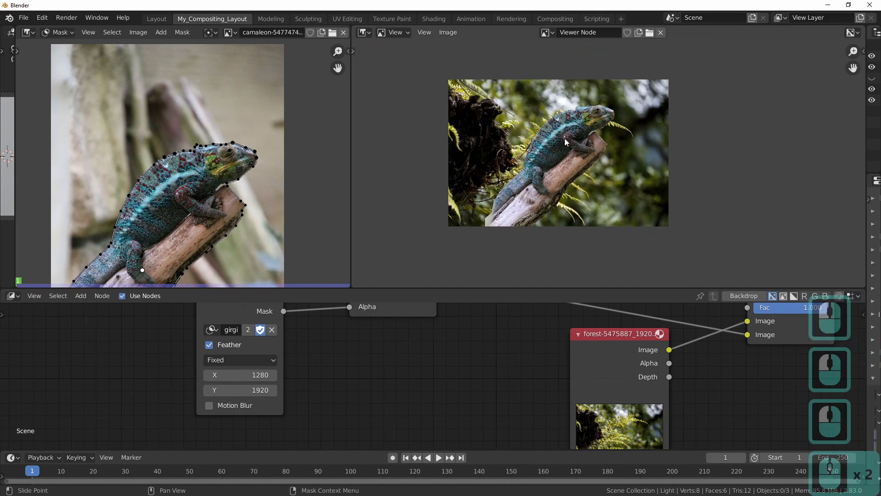
{"action": "scroll", "coordinate": [541, 143], "scroll_direction": "up", "scroll_amount": 1}
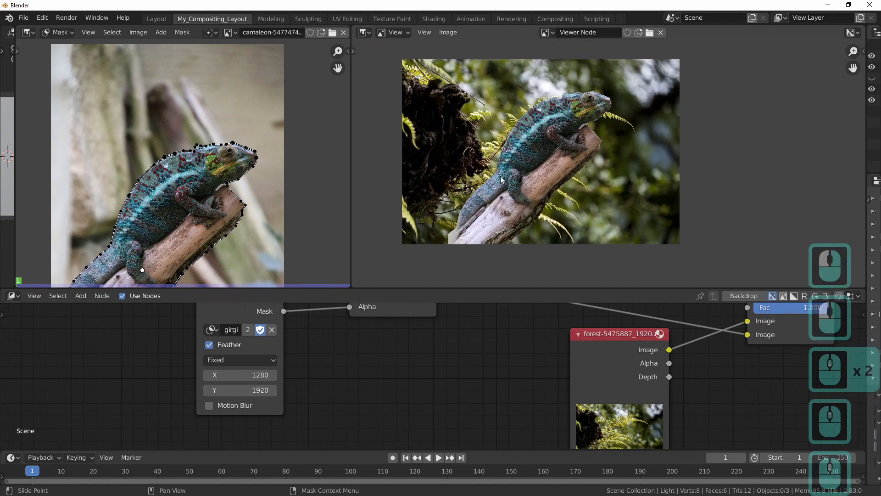
Collapse the forest image node, move it up beside Alpha Over, and lower the Set Alpha node slightly
{"action": "middle_click_drag", "start_coordinate": [475, 338], "coordinate": [415, 427]}
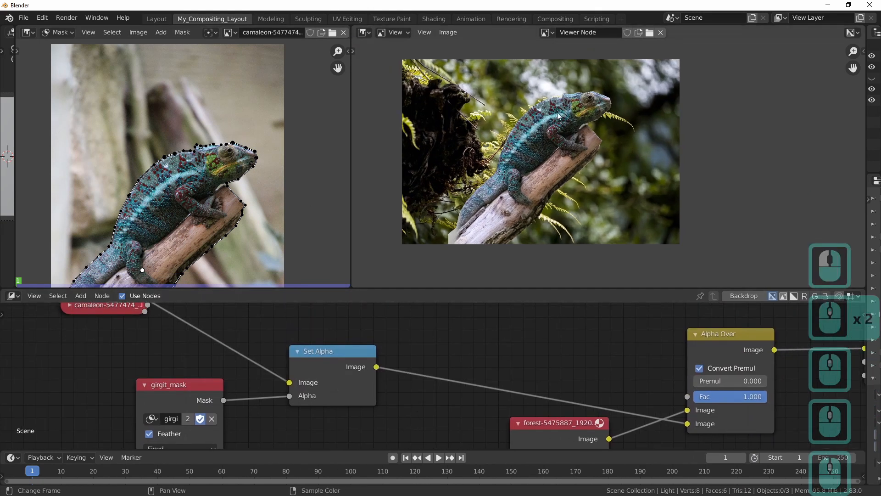
{"action": "middle_click_drag", "start_coordinate": [476, 374], "coordinate": [371, 345]}
{"action": "left_click", "coordinate": [413, 395]}
{"action": "left_click_drag", "start_coordinate": [413, 401], "coordinate": [444, 328]}
{"action": "left_click_drag", "start_coordinate": [251, 331], "coordinate": [250, 346]}
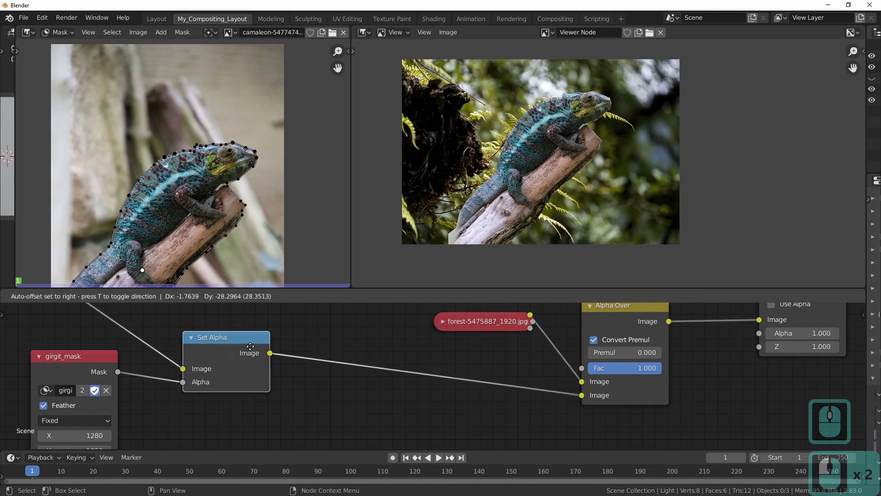
Insert a Transform node on the link between Set Alpha and Alpha Over
{"action": "key", "text": "shift+a"}
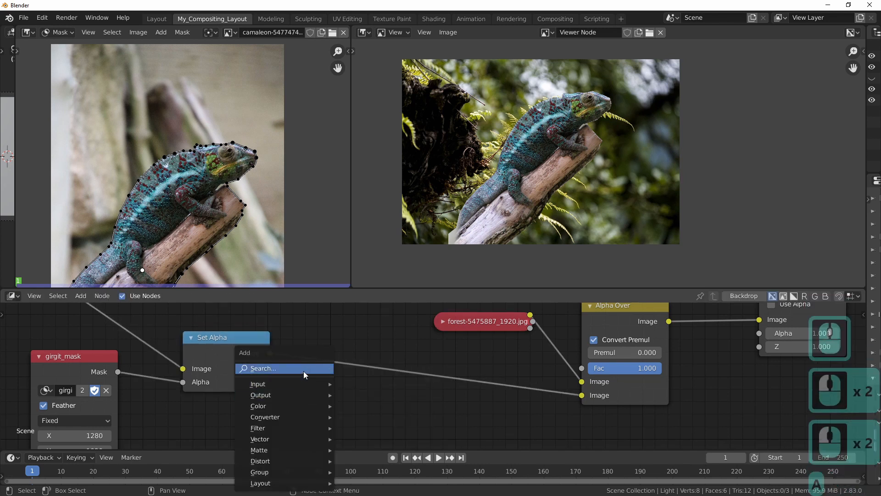
{"action": "left_click", "coordinate": [304, 371]}
{"action": "type", "text": "tra"}
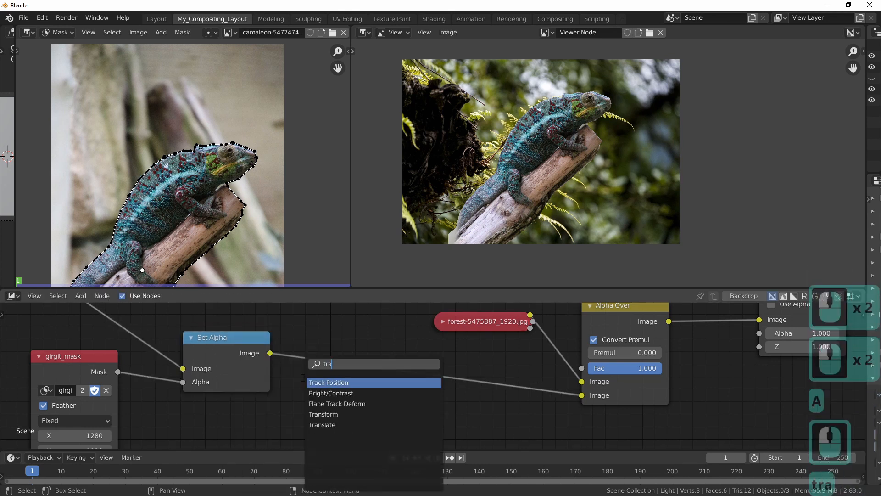
{"action": "left_click", "coordinate": [353, 413]}
{"action": "left_click", "coordinate": [385, 365]}
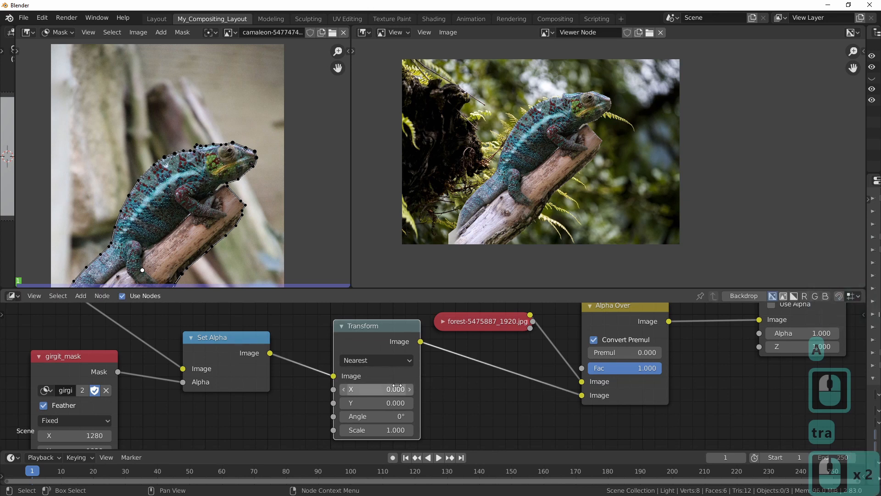
Shift the chameleon cutout by setting the Transform node's X to -423.3 and Y to -16.7
{"action": "mouse_move", "coordinate": [385, 389]}
{"action": "left_mouse_down"}
{"action": "mouse_move", "coordinate": [367, 388]}
{"action": "mouse_move", "coordinate": [440, 394]}
{"action": "mouse_move", "coordinate": [363, 389]}
{"action": "mouse_move", "coordinate": [397, 389]}
{"action": "mouse_move", "coordinate": [368, 389]}
{"action": "mouse_move", "coordinate": [382, 390]}
{"action": "left_mouse_up"}
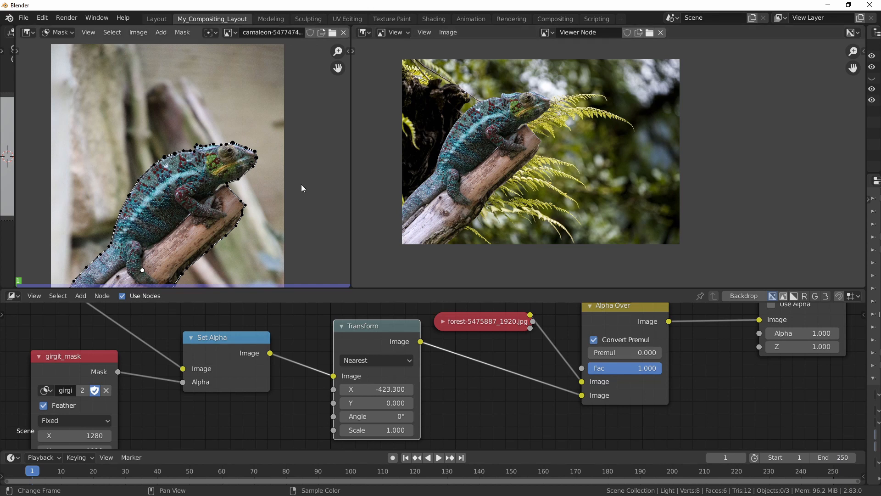
{"action": "left_click_drag", "start_coordinate": [376, 403], "coordinate": [354, 403]}
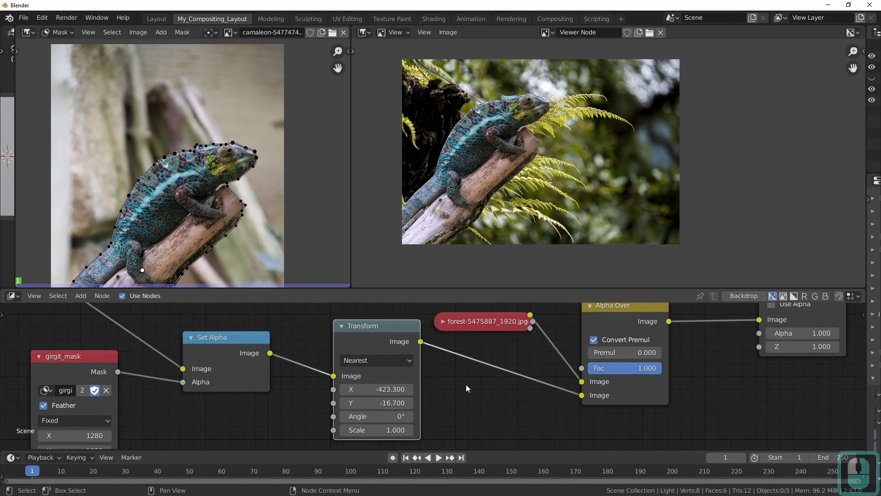
Enlarge the chameleon cutout by setting the Transform node's Scale to 1.3
{"action": "left_click", "coordinate": [408, 430]}
{"action": "left_click", "coordinate": [409, 430]}
{"action": "left_click", "coordinate": [409, 430]}
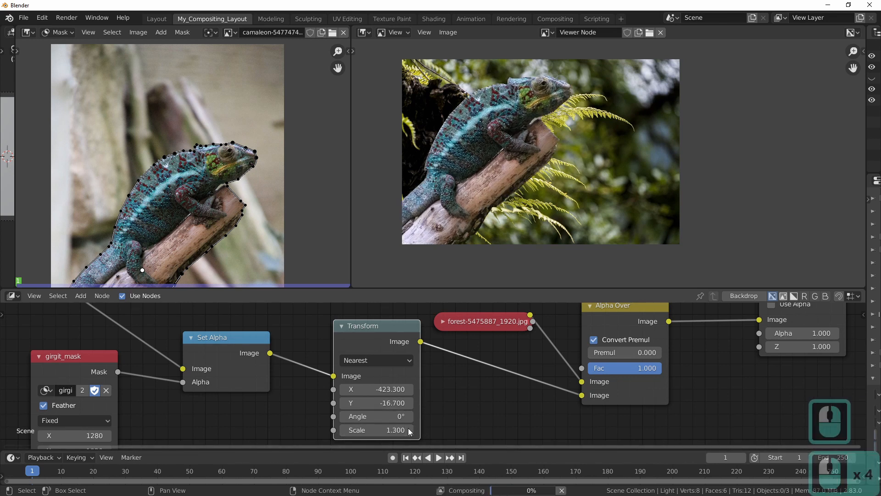
{"action": "left_click", "coordinate": [408, 430]}
{"action": "left_click", "coordinate": [409, 429]}
{"action": "left_click", "coordinate": [343, 430]}
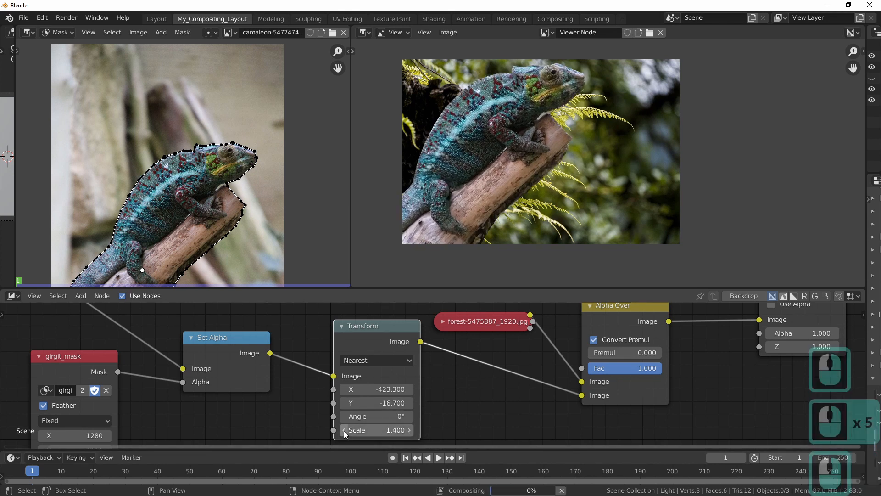
{"action": "left_click", "coordinate": [343, 431]}
Lower the chameleon to Y -67.7 and reduce the Transform node's Scale to 1.2, inspecting the composite up close
{"action": "left_click_drag", "start_coordinate": [357, 404], "coordinate": [316, 403]}
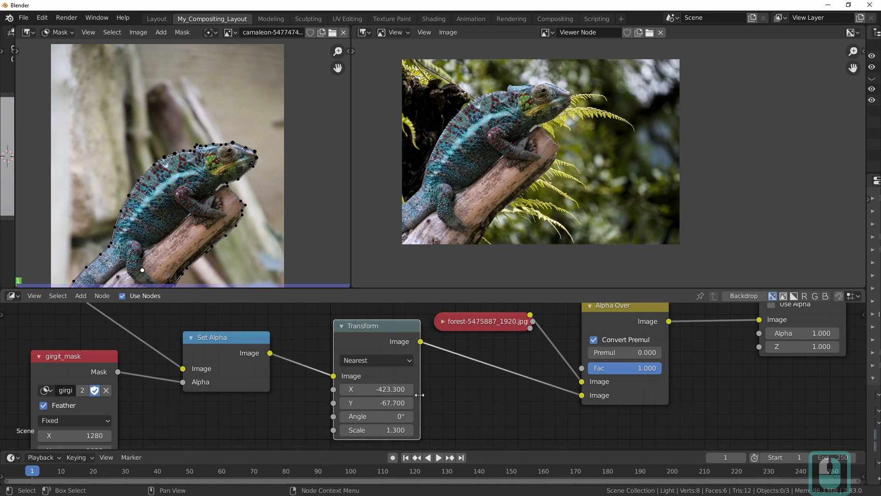
{"action": "left_click", "coordinate": [343, 430]}
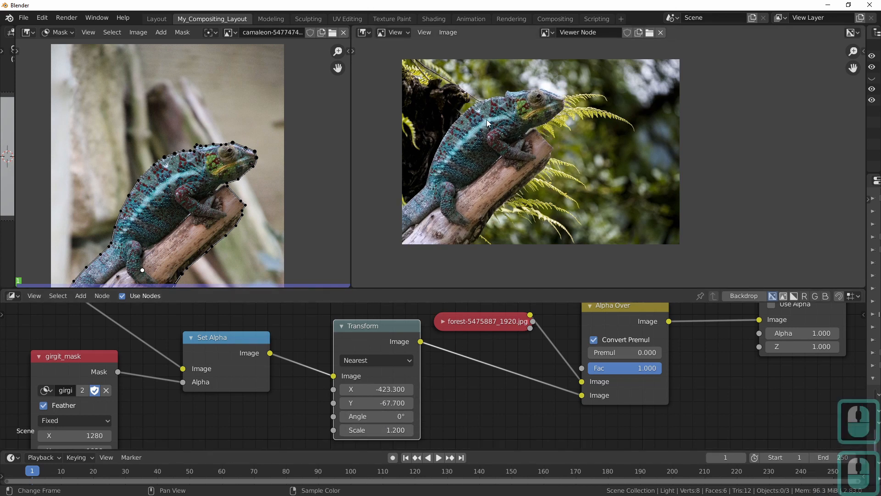
{"action": "scroll", "coordinate": [487, 123], "scroll_direction": "up", "scroll_amount": 3}
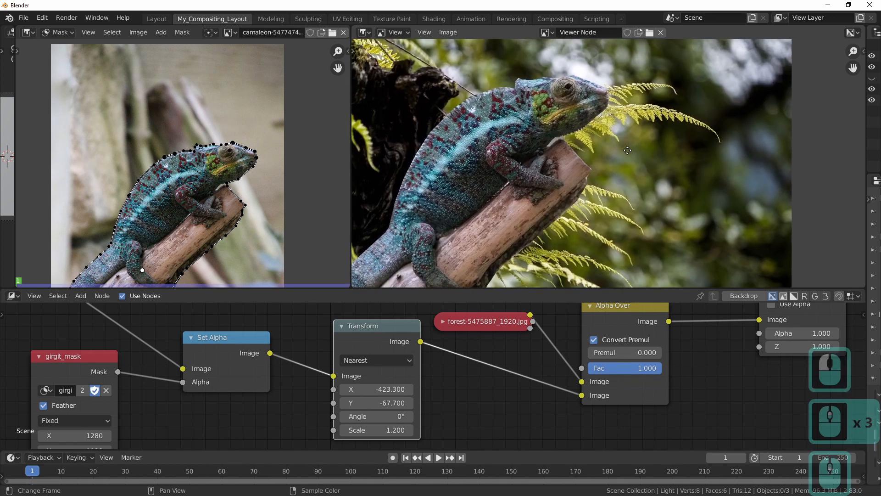
Move the collapsed forest image node up and farther from Alpha Over, leaving room on their link
{"action": "scroll", "coordinate": [624, 156], "scroll_direction": "down", "scroll_amount": 3}
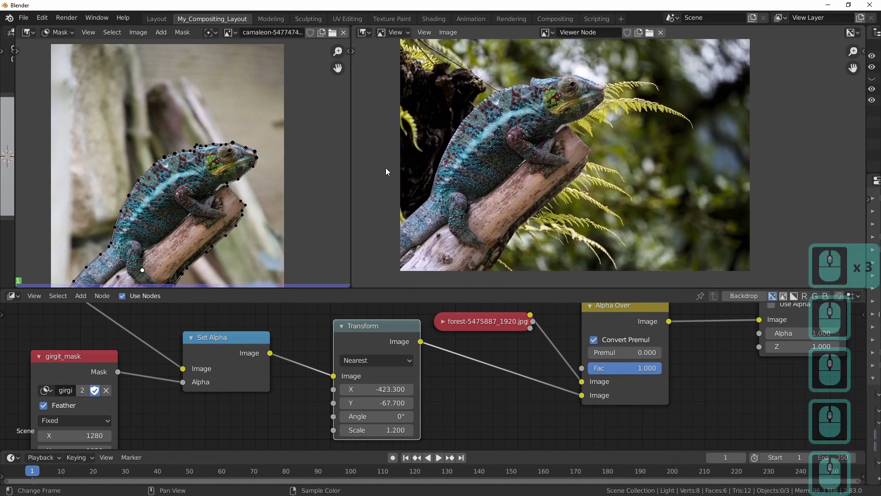
{"action": "scroll", "coordinate": [573, 173], "scroll_direction": "down", "scroll_amount": 1}
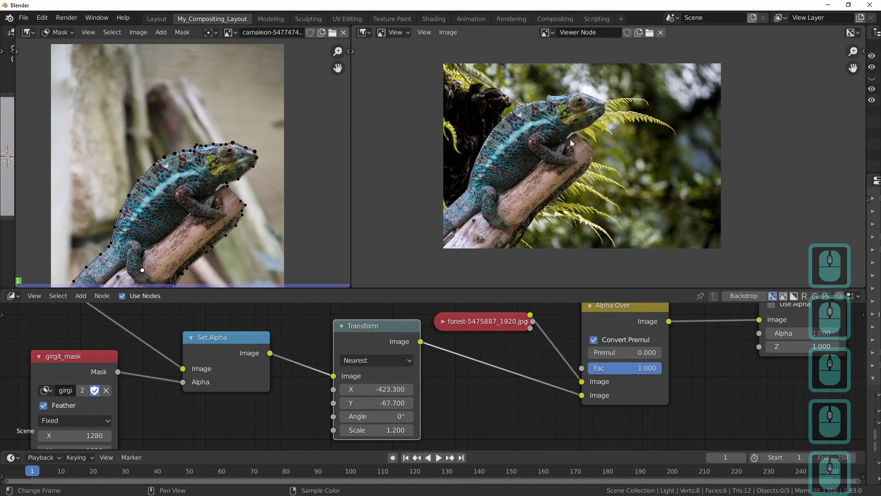
{"action": "middle_click_drag", "start_coordinate": [571, 144], "coordinate": [547, 146]}
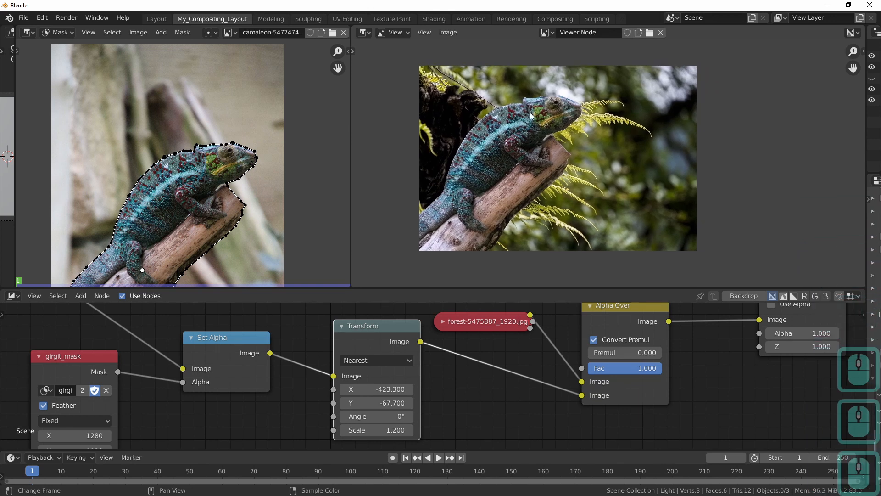
{"action": "middle_click_drag", "start_coordinate": [307, 306], "coordinate": [327, 354]}
{"action": "left_click_drag", "start_coordinate": [484, 365], "coordinate": [351, 331]}
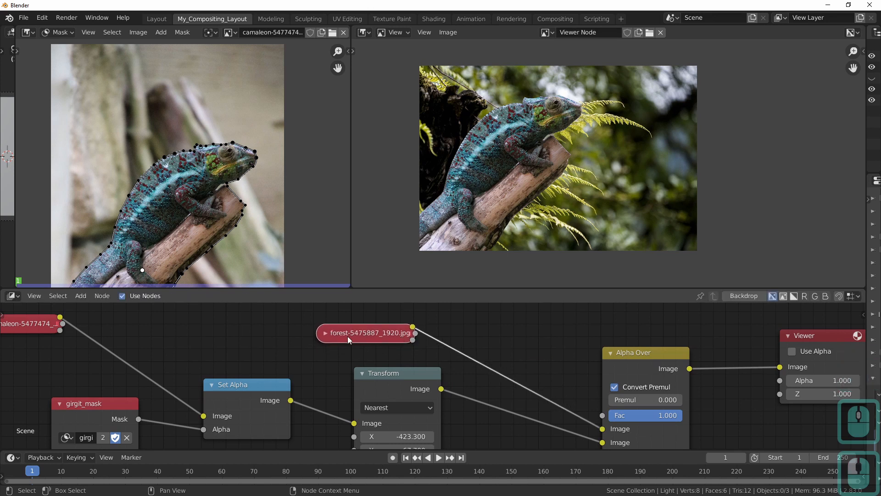
{"action": "left_click", "coordinate": [326, 336]}
{"action": "middle_click_drag", "start_coordinate": [326, 337], "coordinate": [382, 434]}
{"action": "left_click_drag", "start_coordinate": [381, 434], "coordinate": [327, 336]}
{"action": "left_click", "coordinate": [295, 331]}
Add a Blur node and insert it on the link between the forest image and Alpha Over
{"action": "key", "text": "shift+a"}
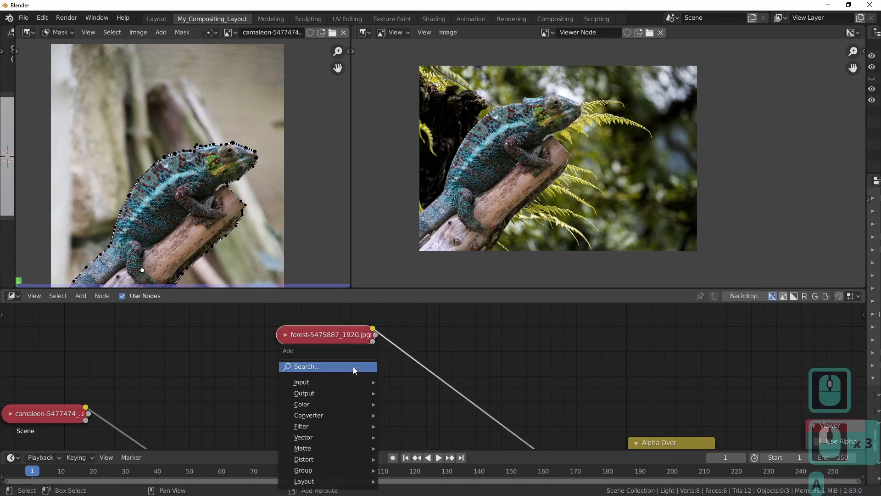
{"action": "left_click", "coordinate": [353, 366]}
{"action": "type", "text": "blur"}
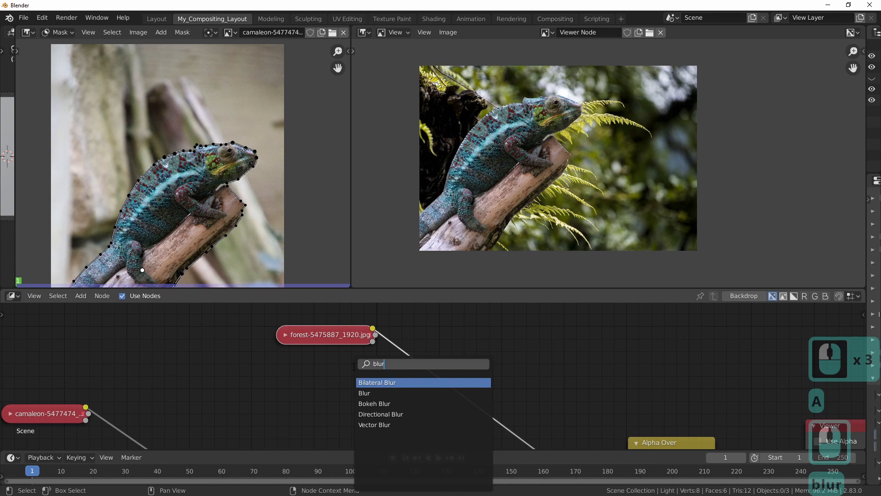
{"action": "key", "text": "Down"}
{"action": "key", "text": "Down"}
{"action": "key", "text": "Up"}
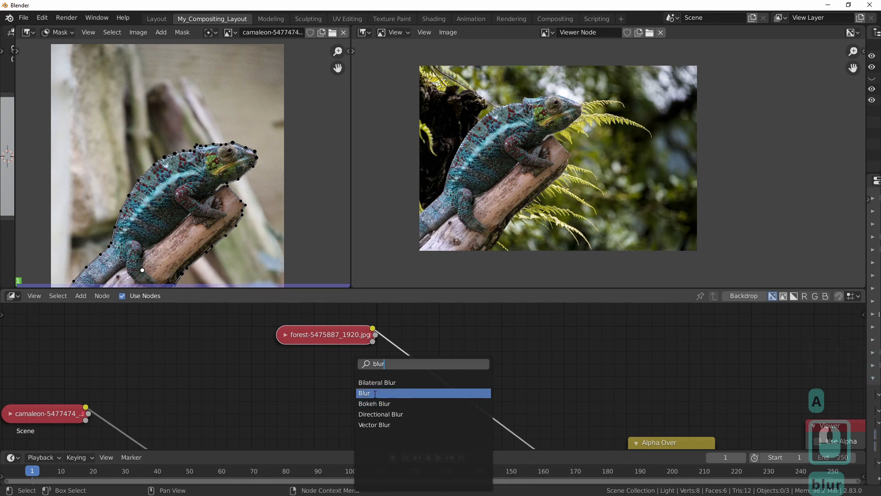
{"action": "key", "text": "Return"}
{"action": "left_click", "coordinate": [450, 330]}
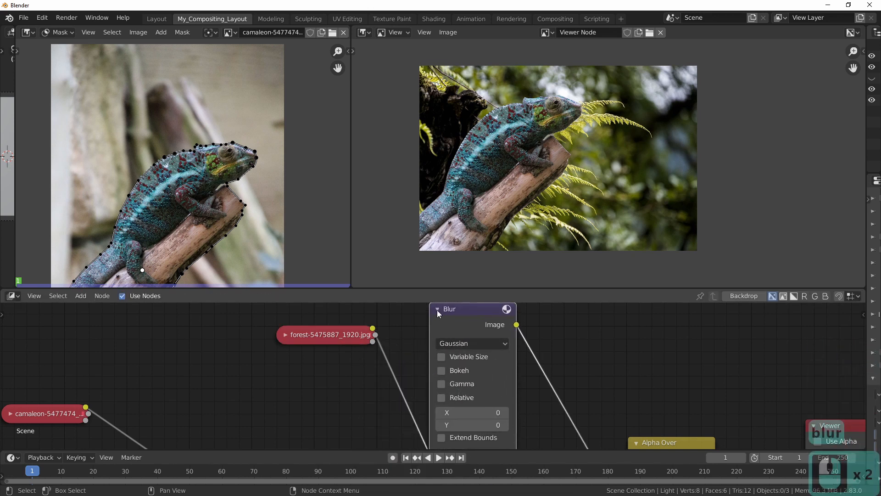
Blur the forest background by setting the Blur node's X and Y to 50, and increase both to 70
{"action": "middle_click_drag", "start_coordinate": [516, 418], "coordinate": [494, 394]}
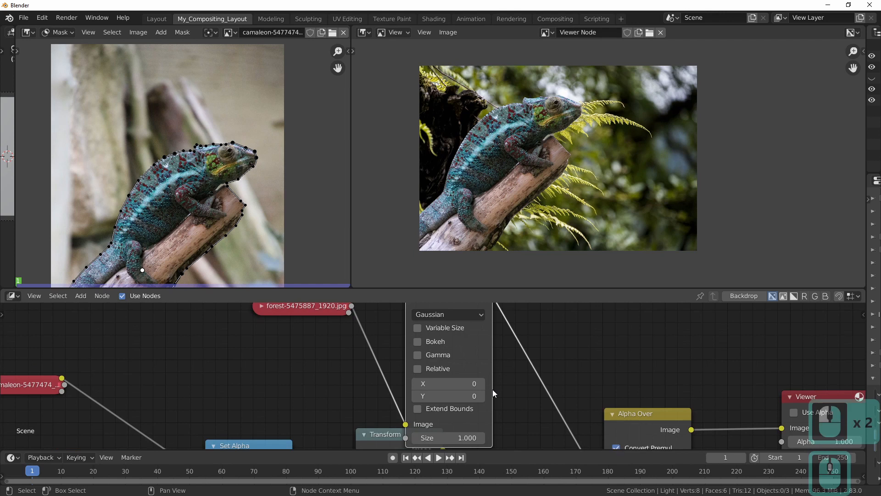
{"action": "double_click", "coordinate": [444, 382]}
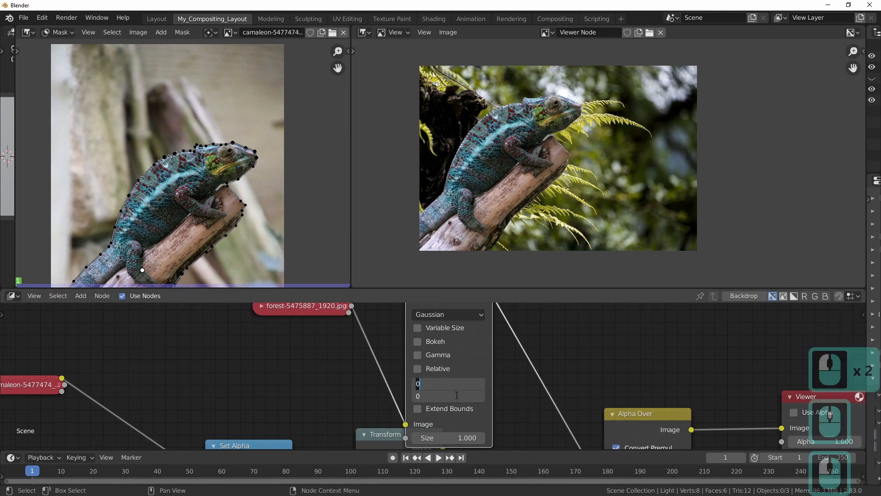
{"action": "type", "text": "50"}
{"action": "key", "text": "Return"}
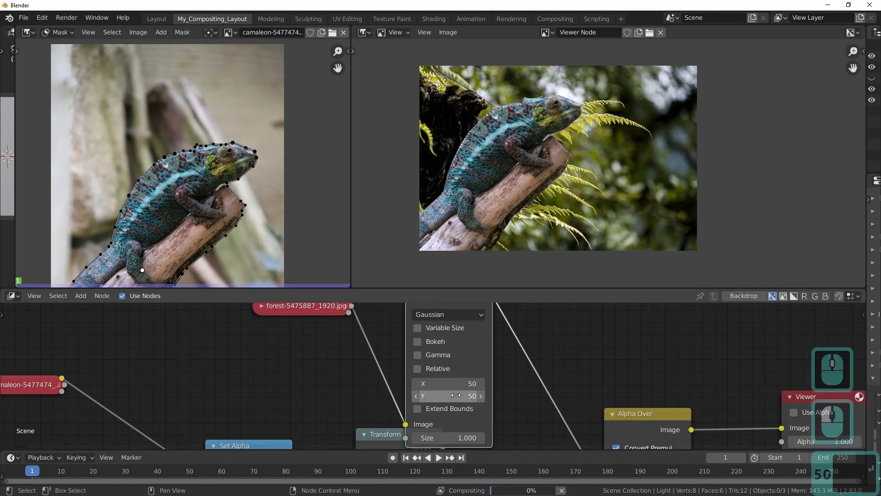
{"action": "left_click_drag", "start_coordinate": [456, 395], "coordinate": [459, 384]}
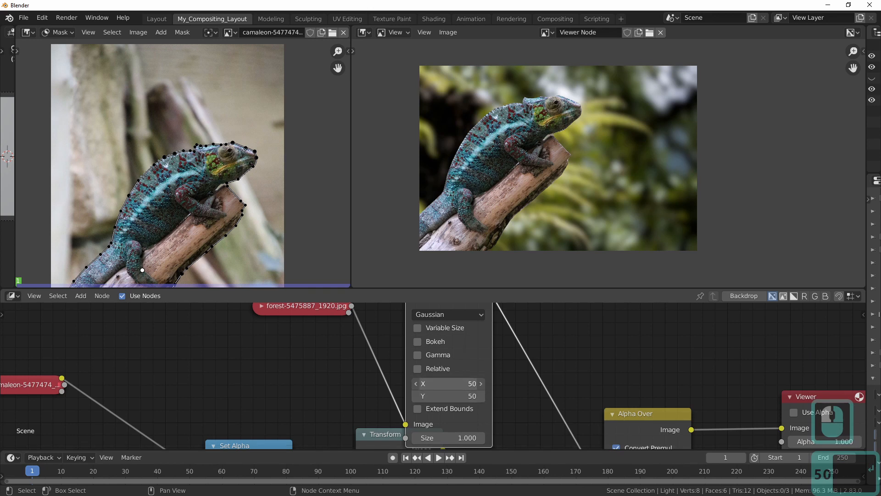
{"action": "type", "text": "70"}
{"action": "key", "text": "Return"}
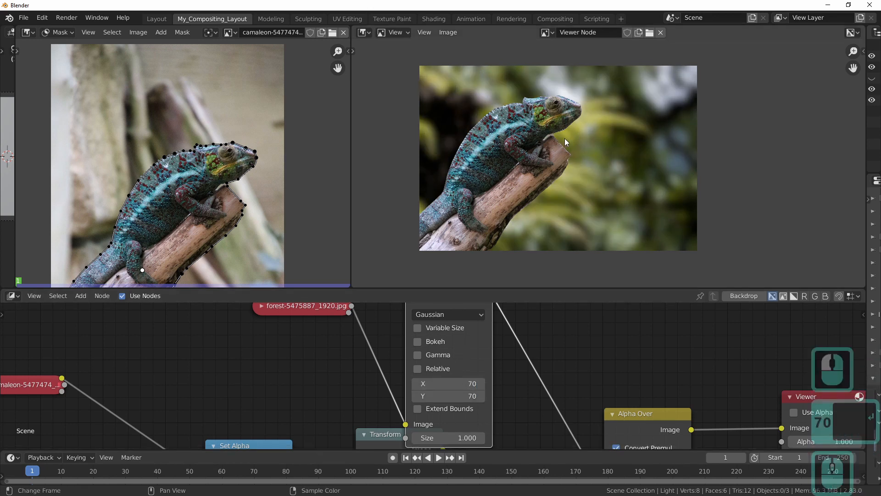
{"action": "scroll", "coordinate": [565, 139], "scroll_direction": "up", "scroll_amount": 1}
Collapse the Blur node to save space in the node tree
{"action": "middle_click_drag", "start_coordinate": [502, 357], "coordinate": [514, 417]}
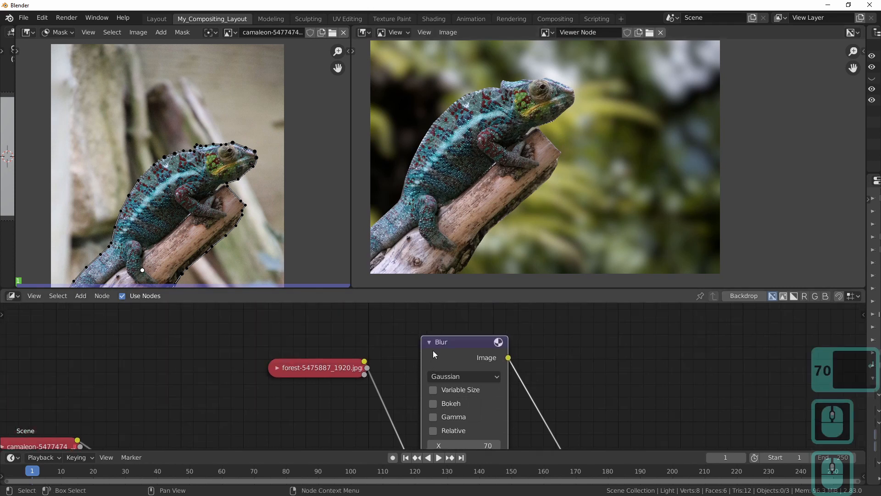
{"action": "left_click", "coordinate": [430, 338]}
{"action": "middle_click_drag", "start_coordinate": [417, 370], "coordinate": [494, 220]}
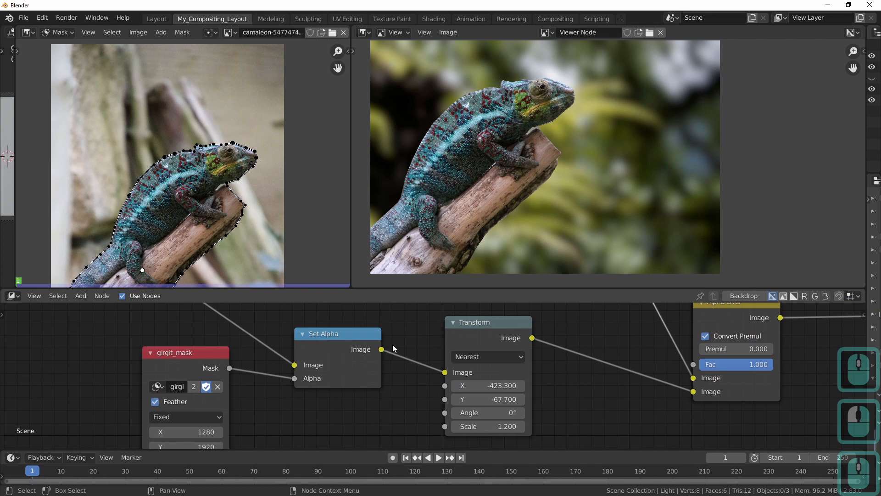
Expand the chameleon image node and move it well away from Set Alpha to make room on its link
{"action": "scroll", "coordinate": [627, 365], "scroll_direction": "down", "scroll_amount": 9}
{"action": "middle_click_drag", "start_coordinate": [547, 333], "coordinate": [506, 366]}
{"action": "scroll", "coordinate": [506, 366], "scroll_direction": "up", "scroll_amount": 4}
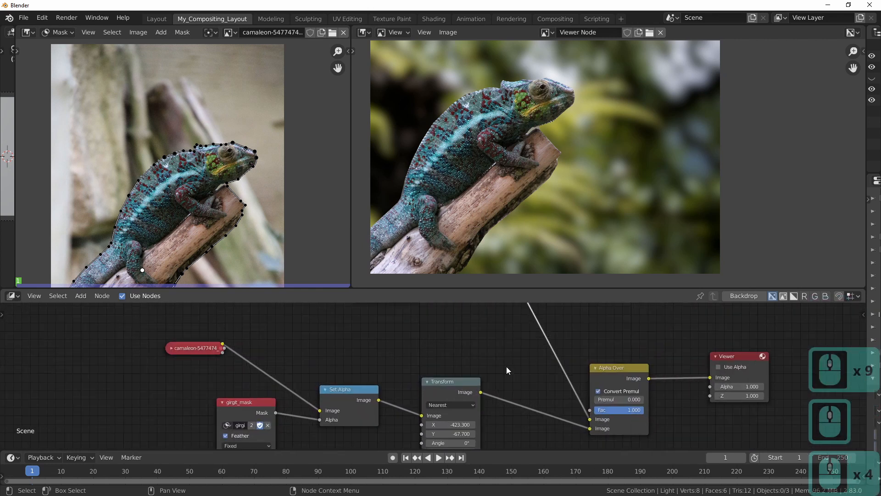
{"action": "scroll", "coordinate": [422, 367], "scroll_direction": "up", "scroll_amount": 3}
{"action": "scroll", "coordinate": [423, 368], "scroll_direction": "up", "scroll_amount": 1}
{"action": "middle_click_drag", "start_coordinate": [346, 362], "coordinate": [520, 327]}
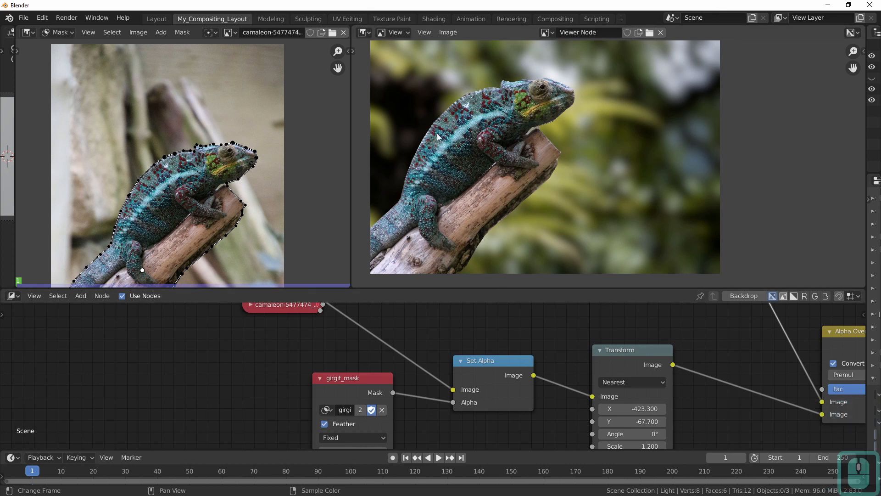
{"action": "middle_click_drag", "start_coordinate": [295, 351], "coordinate": [354, 356]}
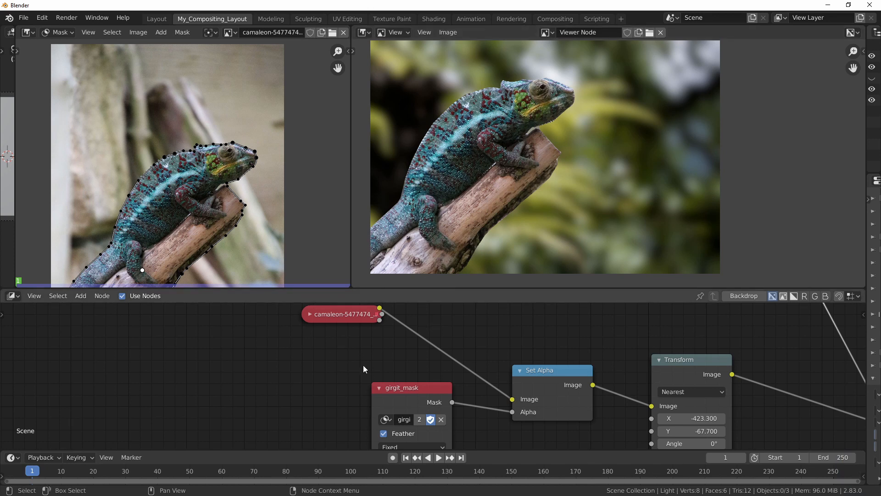
{"action": "middle_click_drag", "start_coordinate": [398, 359], "coordinate": [452, 369]}
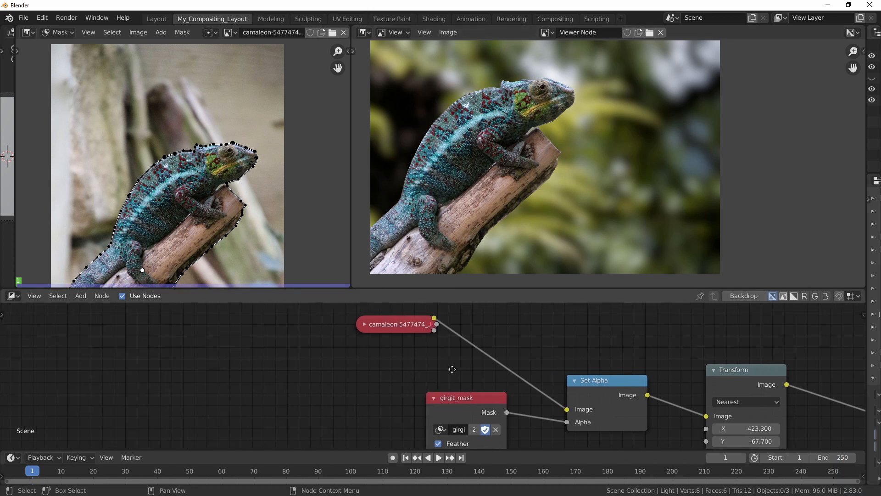
{"action": "left_click", "coordinate": [363, 323]}
{"action": "left_click_drag", "start_coordinate": [379, 323], "coordinate": [165, 313]}
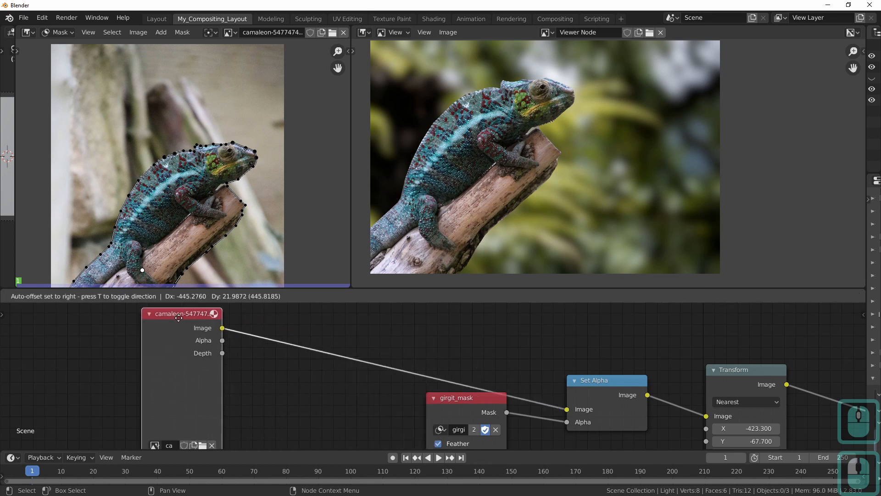
Add an RGB Curves node and insert it between the chameleon image and Set Alpha
{"action": "key", "text": "shift+a"}
{"action": "left_click", "coordinate": [252, 363]}
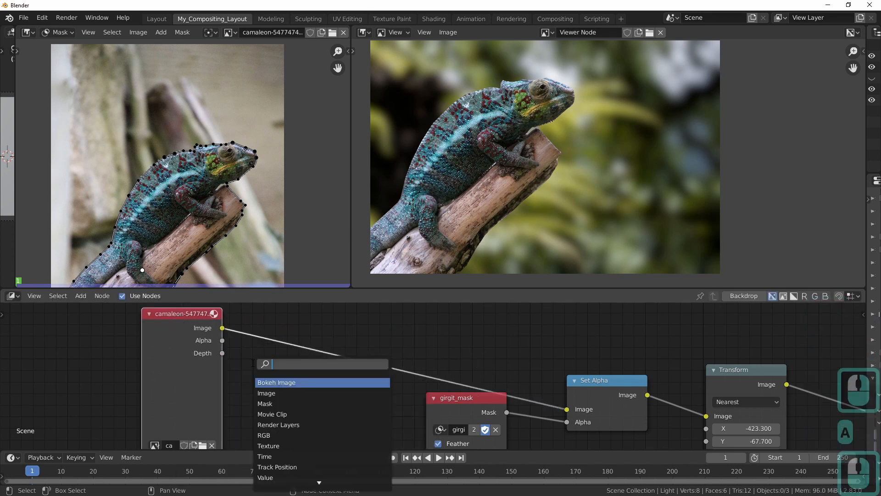
{"action": "type", "text": "curv"}
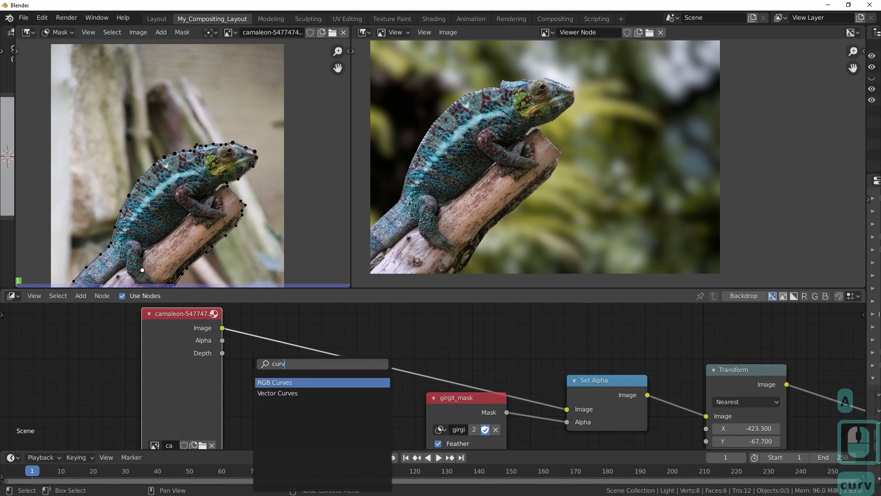
{"action": "key", "text": "Return"}
{"action": "left_click", "coordinate": [276, 329]}
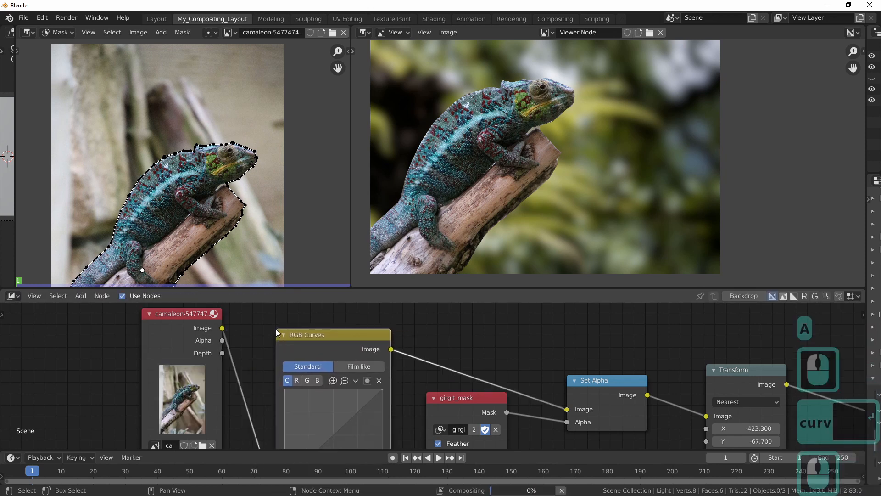
Darken the chameleon's shadows with a midpoint and a lowered point at about X 0.229, Y 0.141 on the combined curve
{"action": "middle_click_drag", "start_coordinate": [320, 380], "coordinate": [329, 321]}
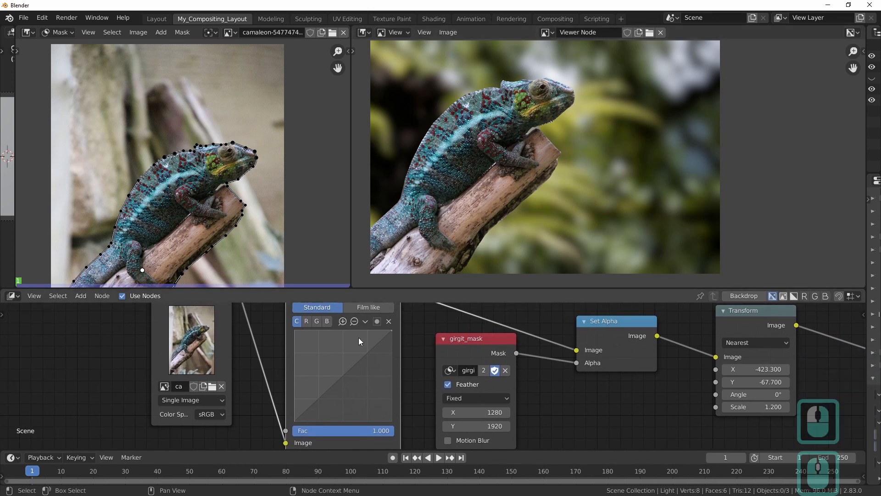
{"action": "left_click", "coordinate": [343, 376]}
{"action": "left_click_drag", "start_coordinate": [314, 407], "coordinate": [317, 408]}
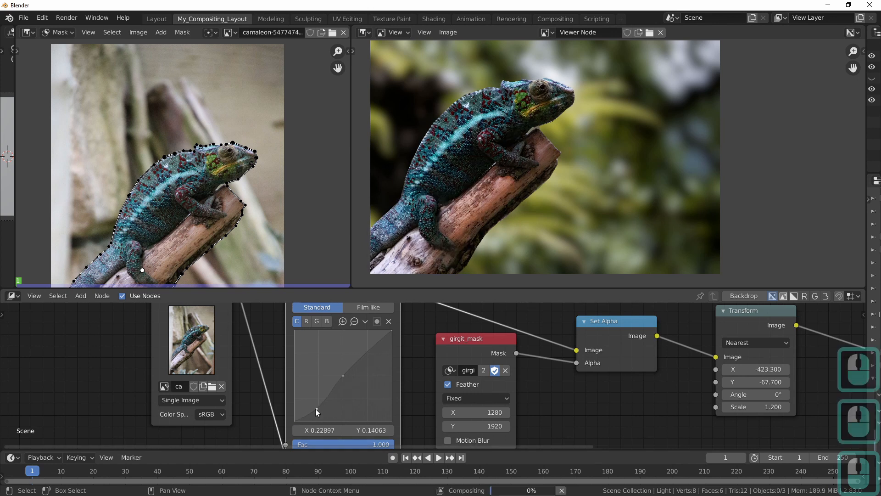
Add a midpoint to the green curve and raise its shadows with a point at X 0.21028, Y 0.27083
{"action": "left_click", "coordinate": [316, 321]}
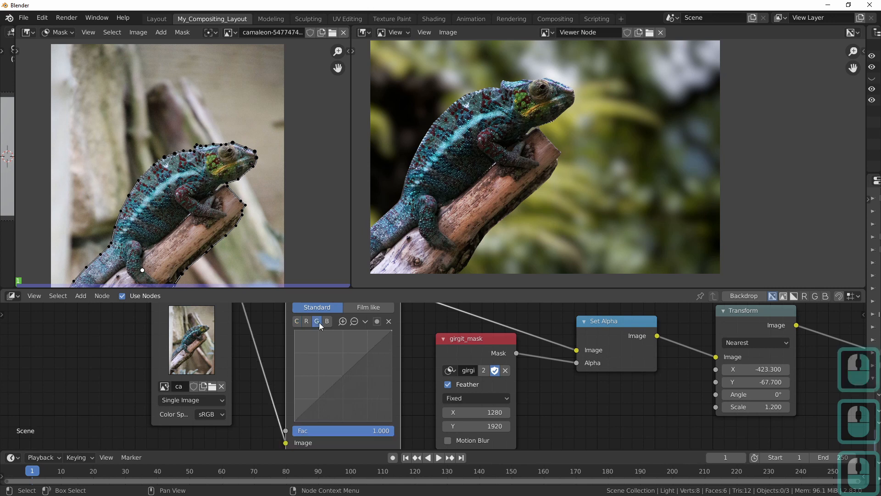
{"action": "left_click", "coordinate": [338, 379]}
{"action": "left_click", "coordinate": [315, 396]}
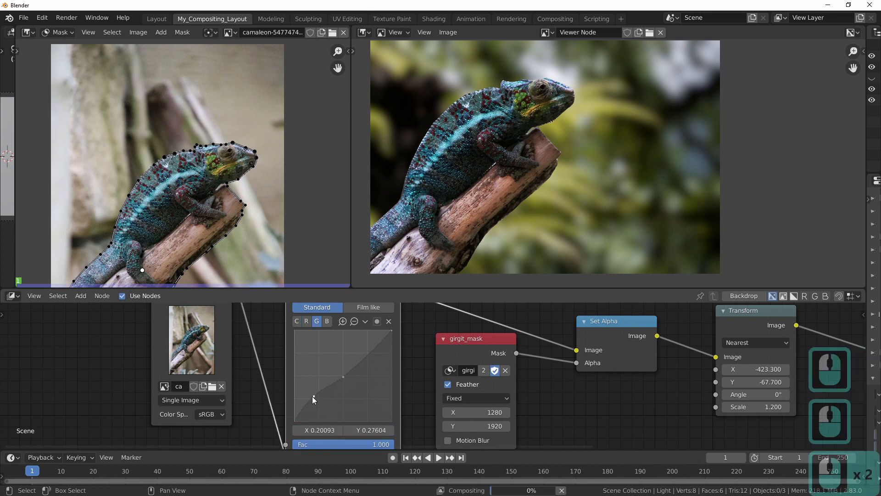
{"action": "left_click", "coordinate": [314, 397]}
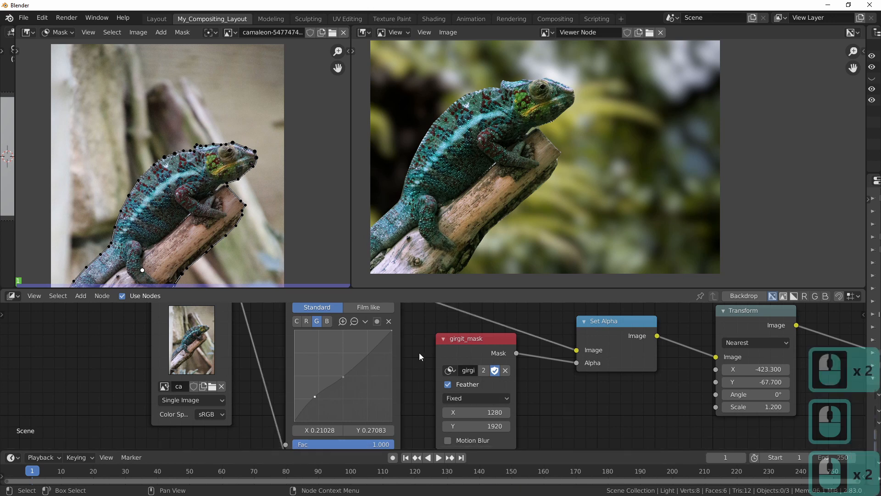
Select the forest image and Blur nodes together and move them closer, just above Set Alpha and Transform
{"action": "scroll", "coordinate": [419, 353], "scroll_direction": "down", "scroll_amount": 9}
{"action": "scroll", "coordinate": [417, 352], "scroll_direction": "down", "scroll_amount": 2}
{"action": "middle_click_drag", "start_coordinate": [449, 356], "coordinate": [386, 390]}
{"action": "left_click_drag", "start_coordinate": [406, 303], "coordinate": [532, 356]}
{"action": "left_click_drag", "start_coordinate": [521, 338], "coordinate": [490, 367]}
{"action": "middle_click_drag", "start_coordinate": [520, 356], "coordinate": [547, 294]}
Maximize the node editor to review the whole compositing tree, and restore the previous layout
{"action": "key", "text": "ctrl+space"}
{"action": "scroll", "coordinate": [509, 338], "scroll_direction": "up", "scroll_amount": 4}
{"action": "scroll", "coordinate": [533, 334], "scroll_direction": "up", "scroll_amount": 1}
{"action": "scroll", "coordinate": [554, 293], "scroll_direction": "up", "scroll_amount": 2}
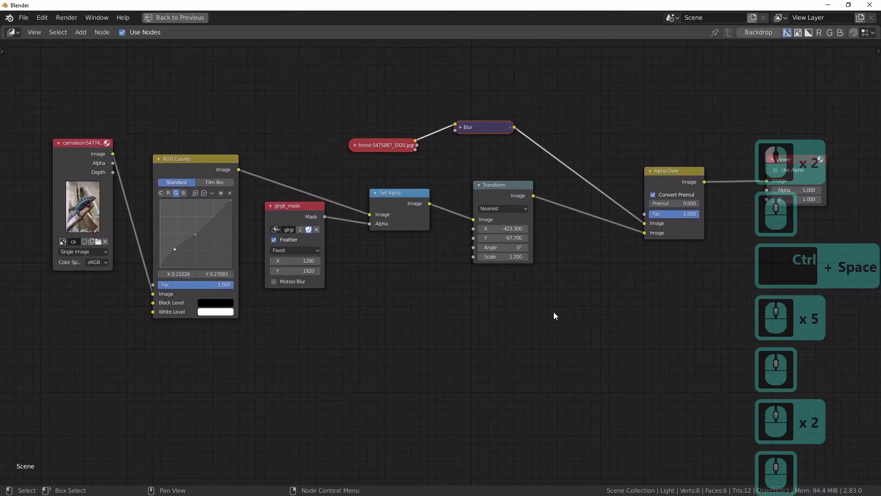
{"action": "key", "text": "ctrl+space"}
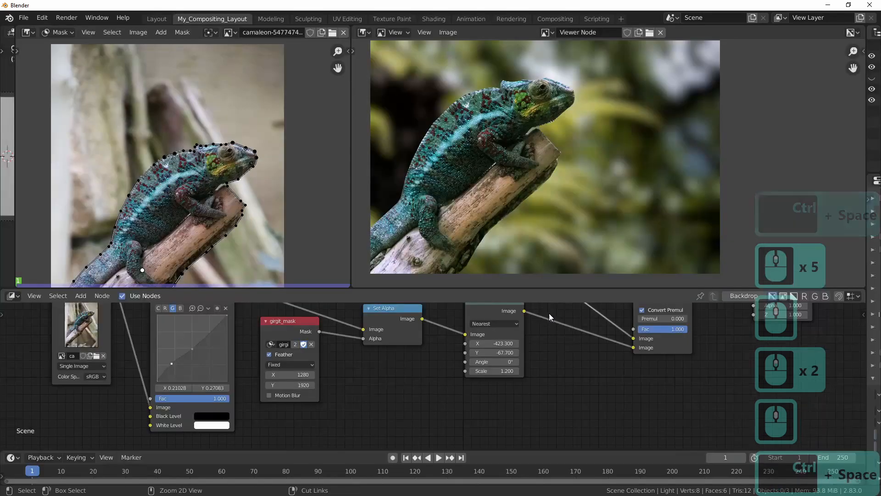
Move the Viewer node farther from Alpha Over and add a File Output node below the link between them
{"action": "middle_click_drag", "start_coordinate": [583, 350], "coordinate": [363, 408]}
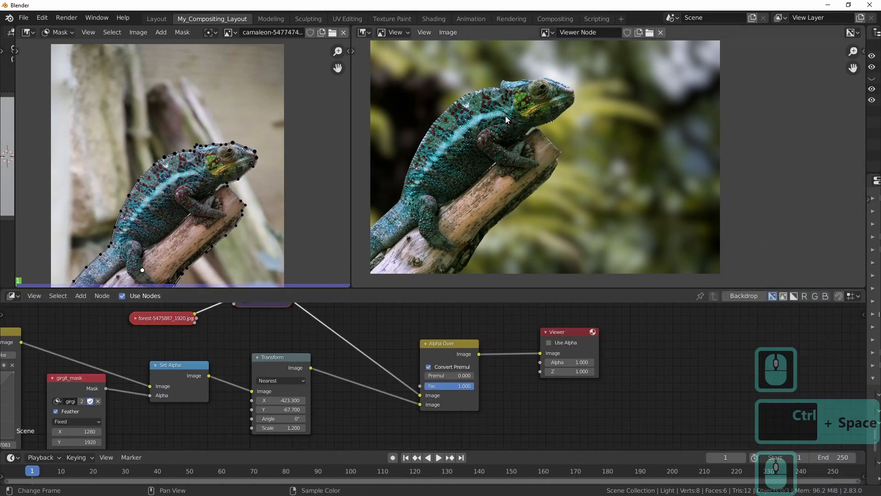
{"action": "left_click_drag", "start_coordinate": [564, 331], "coordinate": [690, 323]}
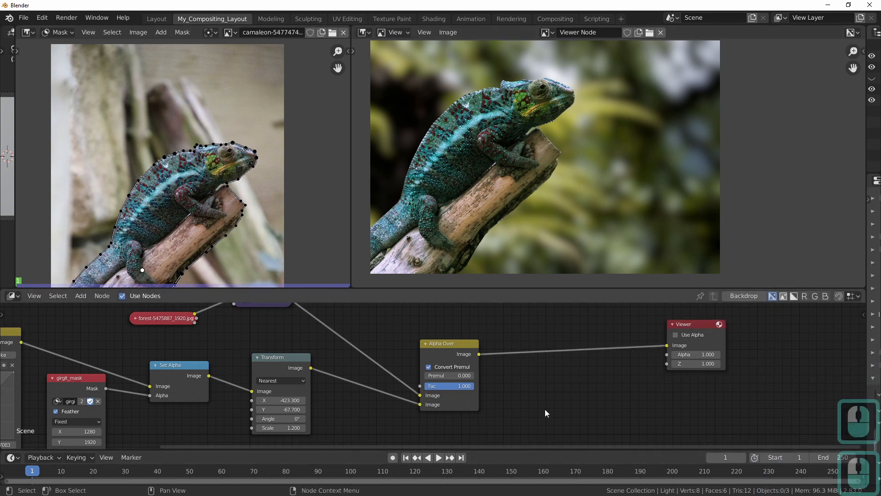
{"action": "key", "text": "shift+a"}
{"action": "left_click", "coordinate": [530, 369]}
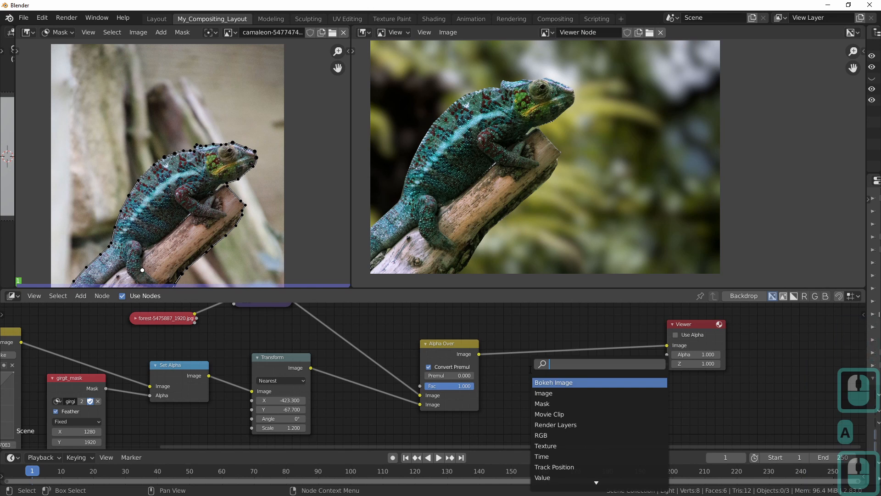
{"action": "type", "text": "fil"}
{"action": "key", "text": "Return"}
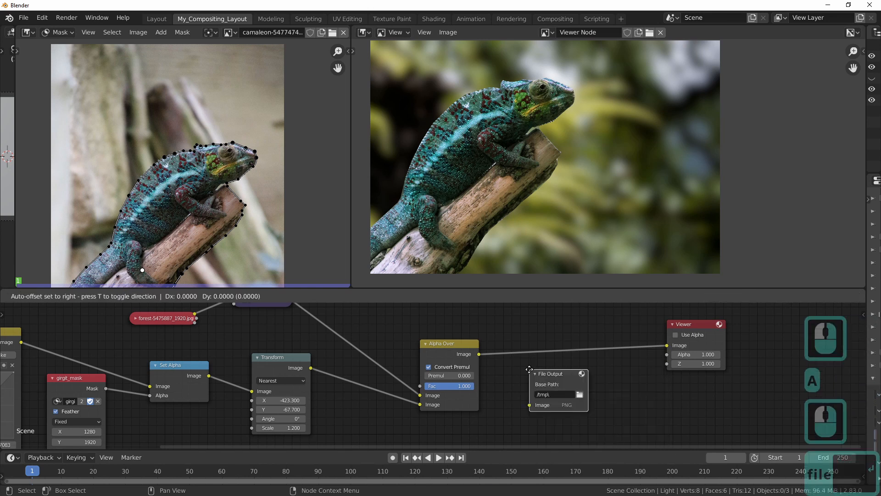
{"action": "left_click", "coordinate": [563, 372]}
Connect Alpha Over's Image output to the File Output node's Image input
{"action": "scroll", "coordinate": [550, 377], "scroll_direction": "up", "scroll_amount": 5}
{"action": "left_click_drag", "start_coordinate": [341, 322], "coordinate": [443, 371]}
{"action": "left_click_drag", "start_coordinate": [486, 401], "coordinate": [480, 400]}
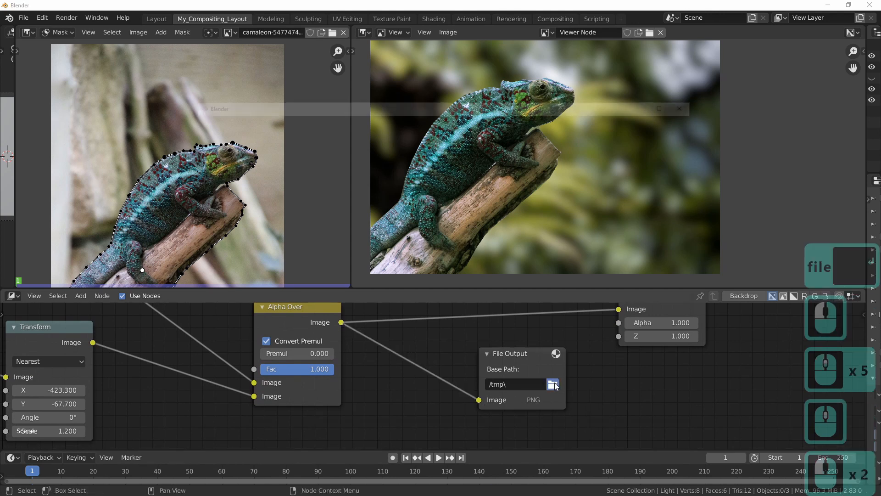
Browse the File Output node's base path to the Renders folder inside Desktop > Compositing
{"action": "left_click", "coordinate": [553, 384]}
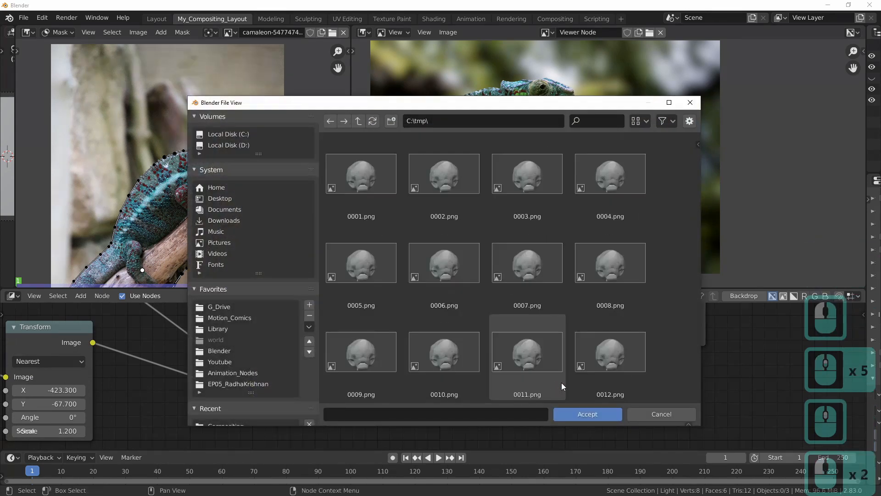
{"action": "left_click", "coordinate": [222, 198]}
{"action": "double_click", "coordinate": [442, 172]}
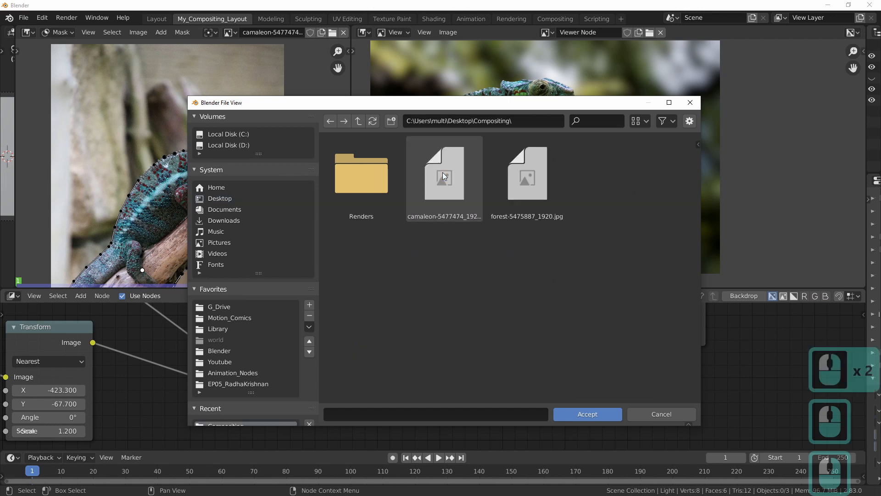
{"action": "double_click", "coordinate": [351, 189]}
{"action": "left_click", "coordinate": [378, 415]}
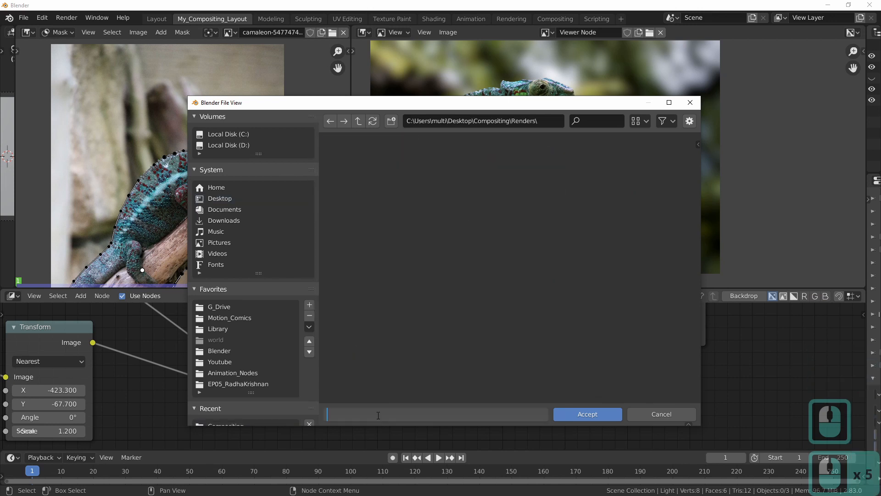
{"action": "type", "text": "Gir"}
{"action": "key", "text": "BackSpace"}
{"action": "key", "text": "BackSpace"}
{"action": "key", "text": "BackSpace"}
{"action": "type", "text": "Render"}
{"action": "key", "text": "BackSpace"}
{"action": "key", "text": "BackSpace"}
{"action": "key", "text": "BackSpace"}
{"action": "key", "text": "BackSpace"}
{"action": "key", "text": "BackSpace"}
{"action": "key", "text": "BackSpace"}
{"action": "key", "text": "BackSpace"}
{"action": "key", "text": "BackSpace"}
{"action": "key", "text": "BackSpace"}
{"action": "key", "text": "BackSpace"}
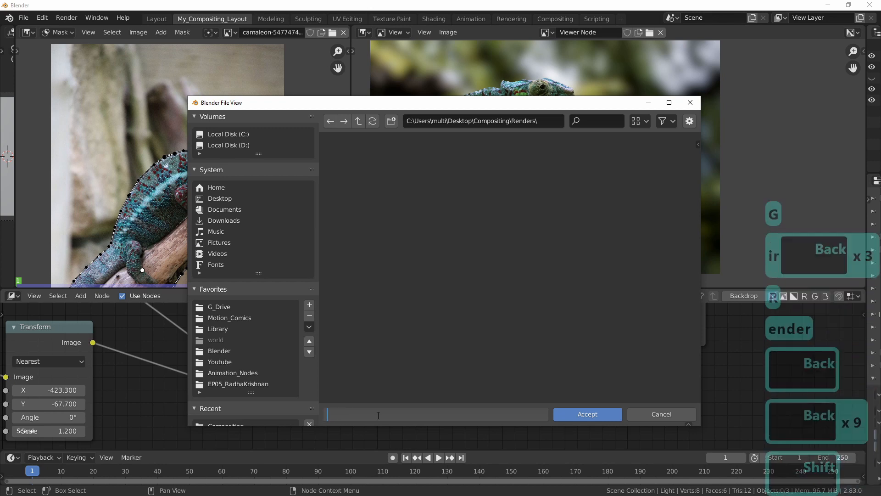
Name the output destination Blender_render and accept it as the File Output node's base path
{"action": "type", "text": "Blender_render"}
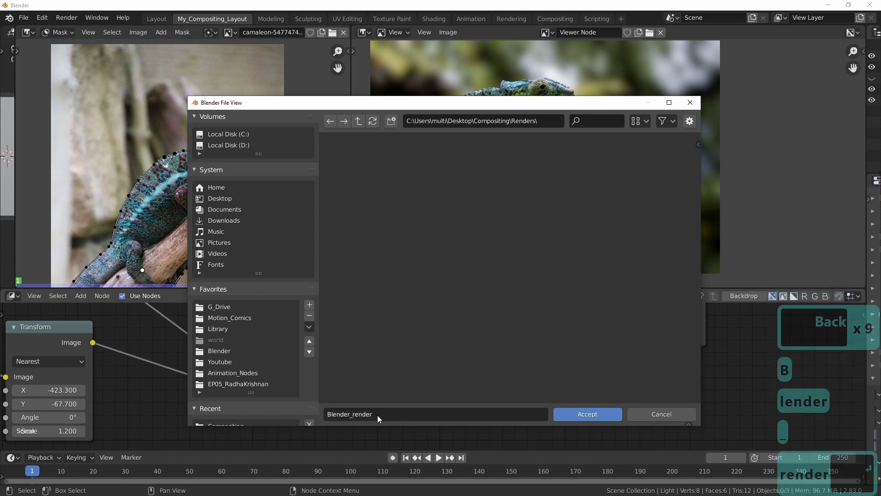
{"action": "left_click", "coordinate": [569, 415]}
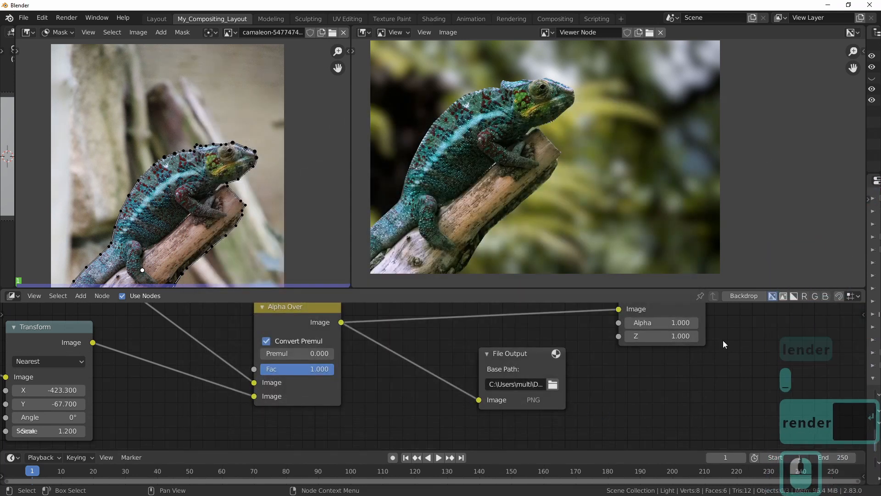
Enlarge the node editor and show the File Output node's item properties in a wide sidebar, including the Image input's format settings
{"action": "left_click_drag", "start_coordinate": [562, 288], "coordinate": [561, 200]}
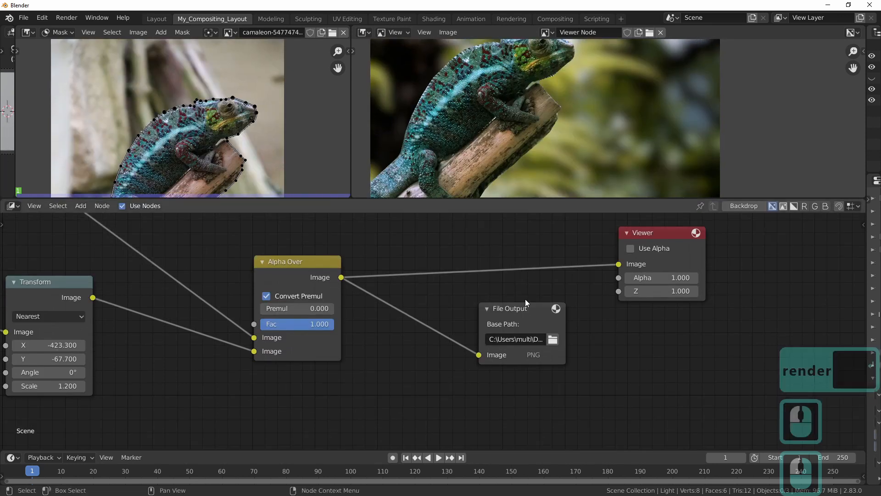
{"action": "left_click", "coordinate": [864, 222]}
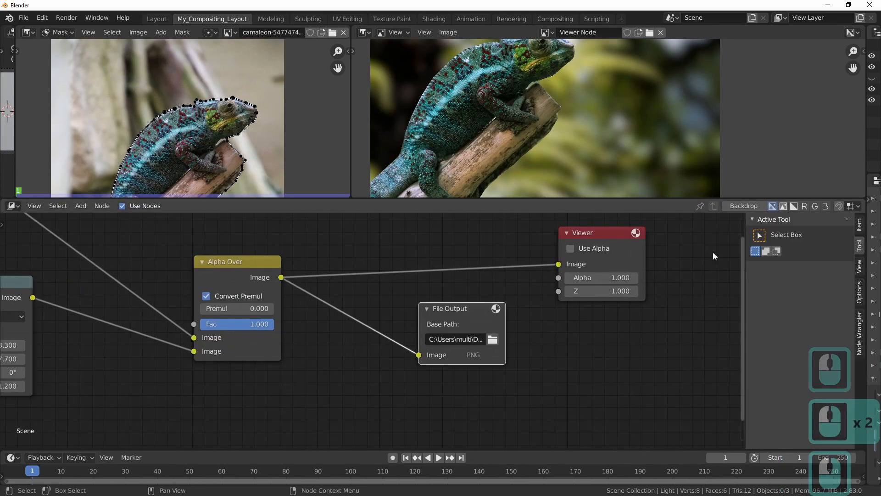
{"action": "left_click", "coordinate": [861, 293]}
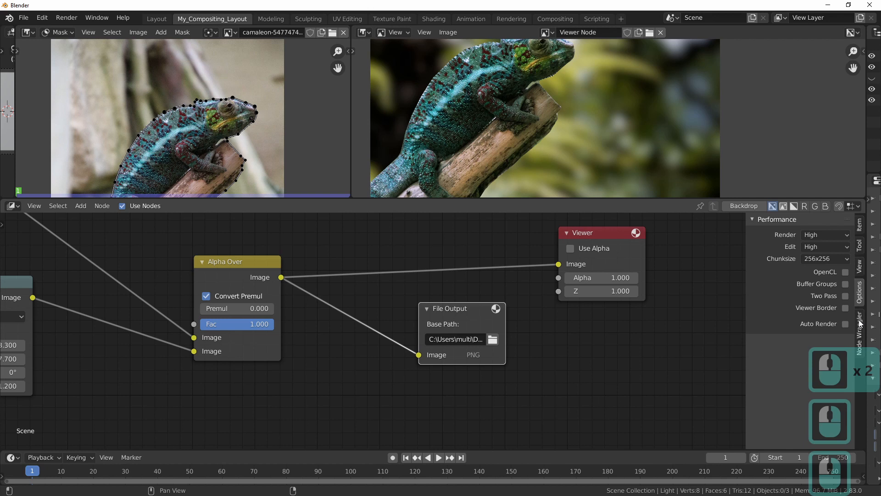
{"action": "left_click", "coordinate": [859, 247]}
{"action": "left_click", "coordinate": [859, 228]}
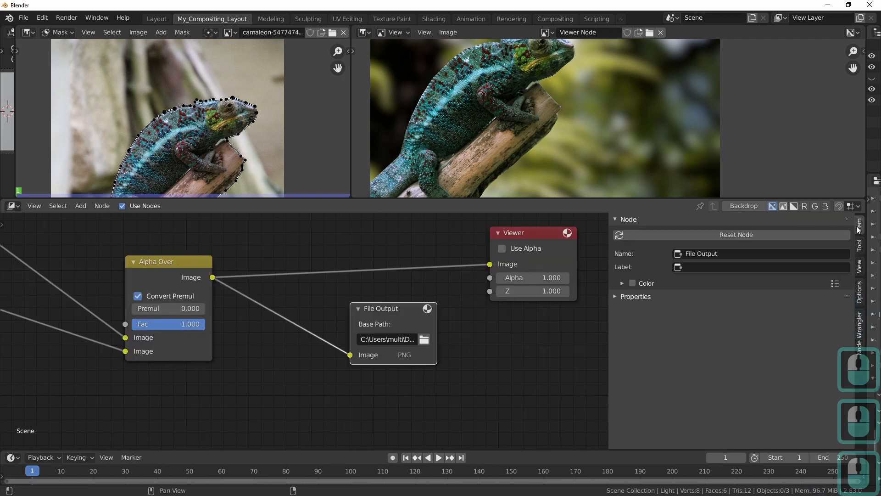
{"action": "left_click", "coordinate": [618, 295]}
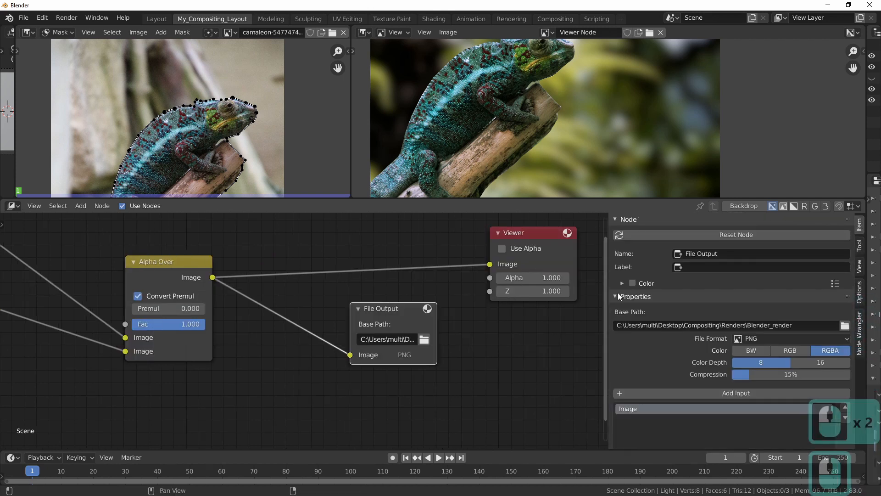
{"action": "scroll", "coordinate": [611, 366], "scroll_direction": "down", "scroll_amount": 8}
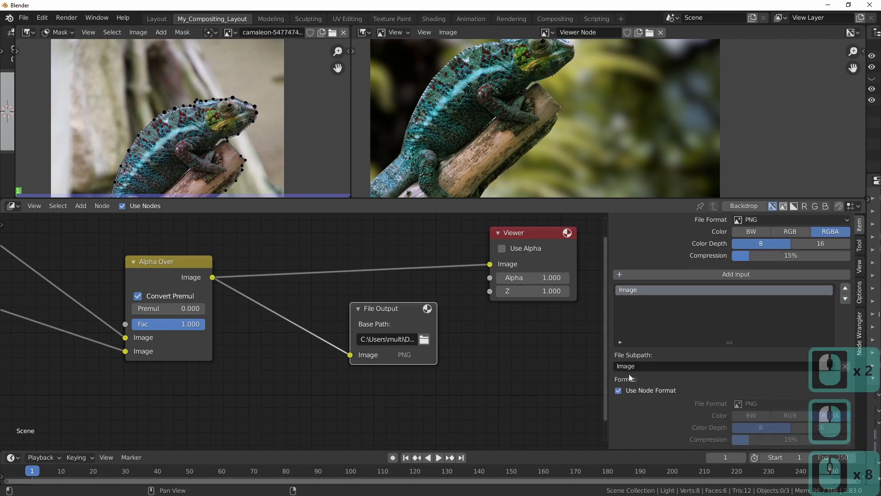
{"action": "left_click_drag", "start_coordinate": [607, 358], "coordinate": [485, 360]}
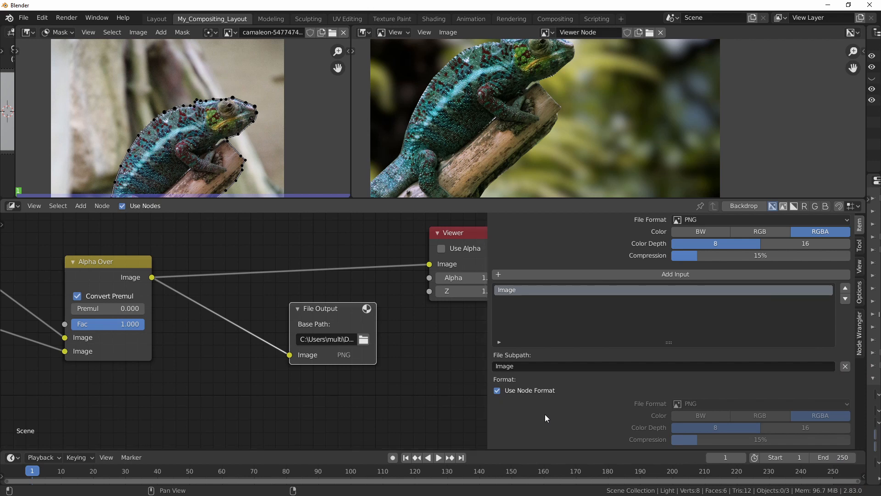
Turn off Use Node Format for the Image input to expose its own format options, and turn it back on
{"action": "left_click", "coordinate": [497, 391]}
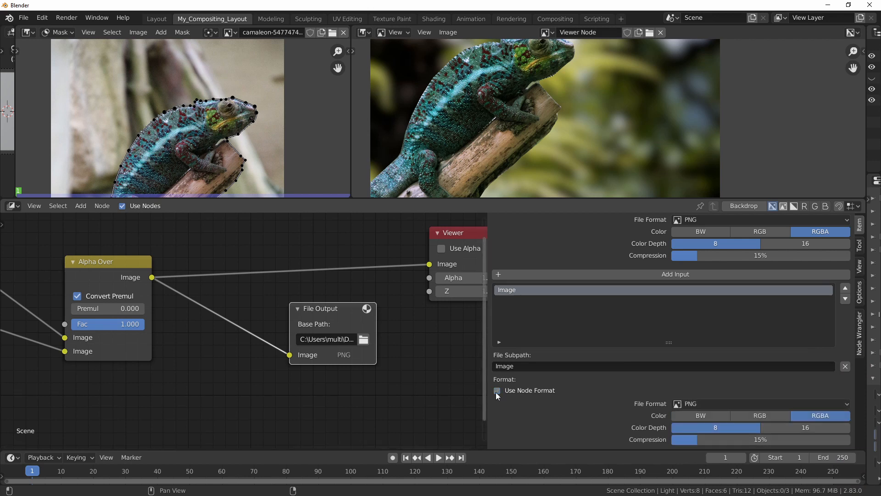
{"action": "left_click", "coordinate": [704, 404]}
{"action": "left_click", "coordinate": [520, 391]}
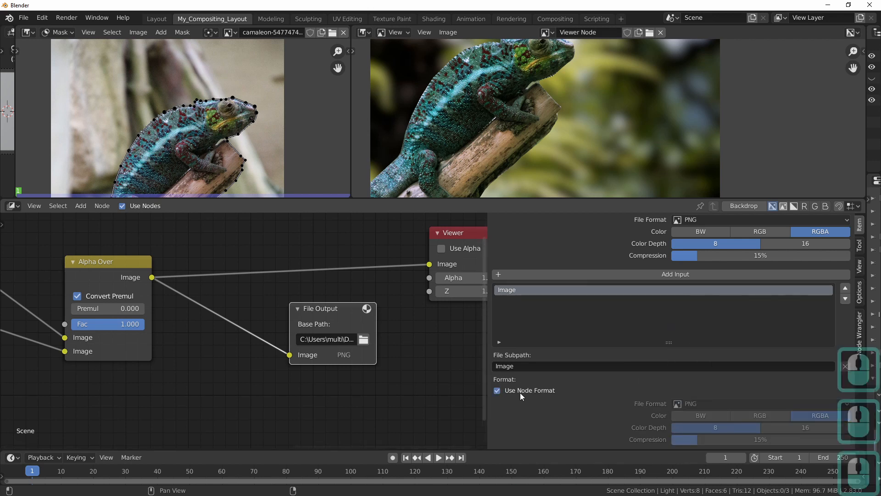
Narrow the node sidebar, examine the scene's output path and format settings in a widened properties editor, and collapse that editor again
{"action": "left_click_drag", "start_coordinate": [487, 365], "coordinate": [712, 372]}
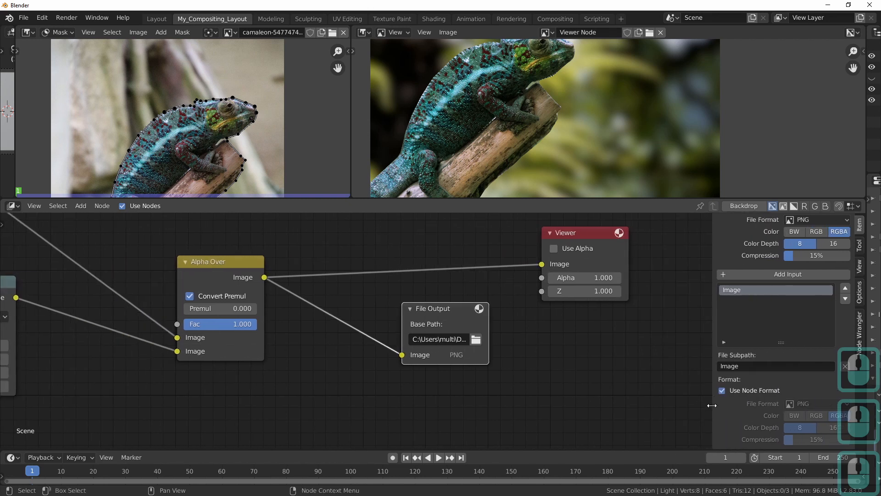
{"action": "left_click_drag", "start_coordinate": [869, 187], "coordinate": [681, 204]}
{"action": "left_click", "coordinate": [688, 219]}
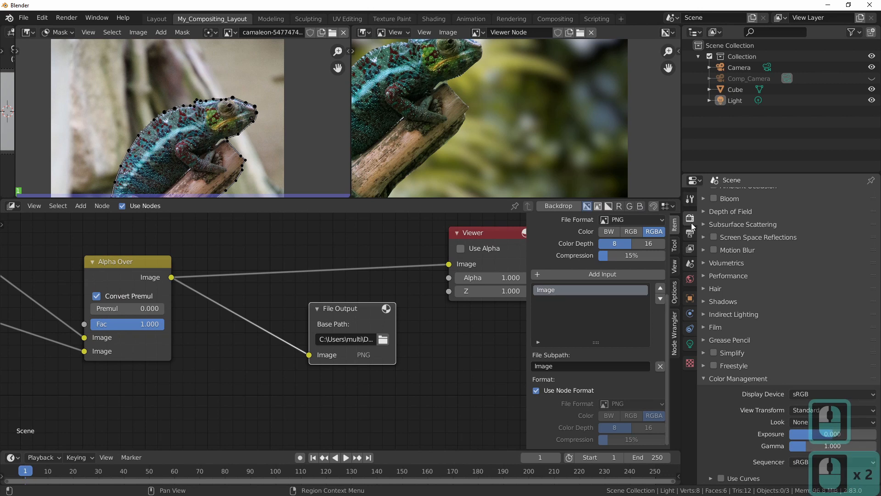
{"action": "left_click", "coordinate": [691, 234]}
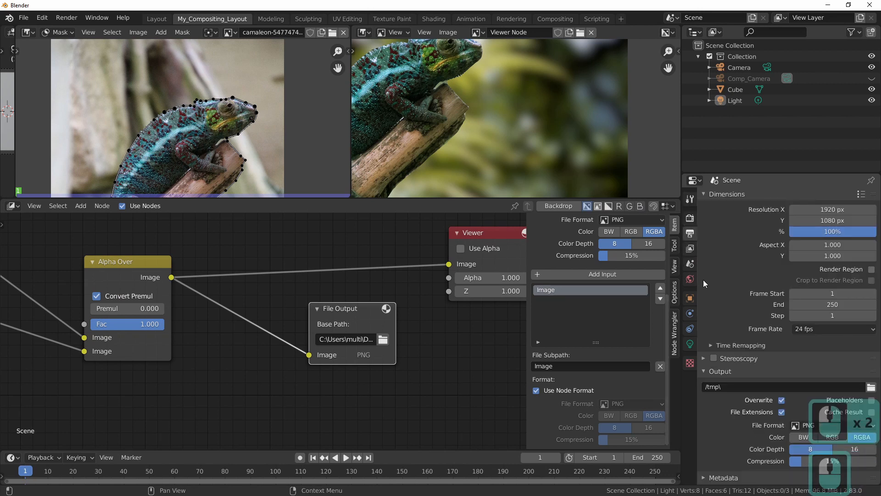
{"action": "scroll", "coordinate": [706, 283], "scroll_direction": "down", "scroll_amount": 4}
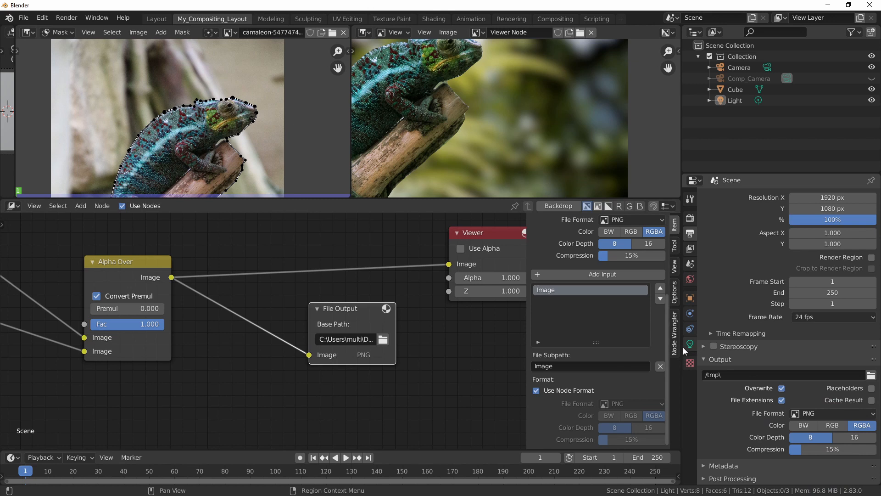
{"action": "left_click_drag", "start_coordinate": [684, 352], "coordinate": [867, 352]}
Move the File Output node farther from Alpha Over, just below the Viewer node, and clear the selection
{"action": "middle_click_drag", "start_coordinate": [544, 325], "coordinate": [558, 351]}
{"action": "left_click_drag", "start_coordinate": [457, 338], "coordinate": [522, 343]}
{"action": "left_click", "coordinate": [444, 336]}
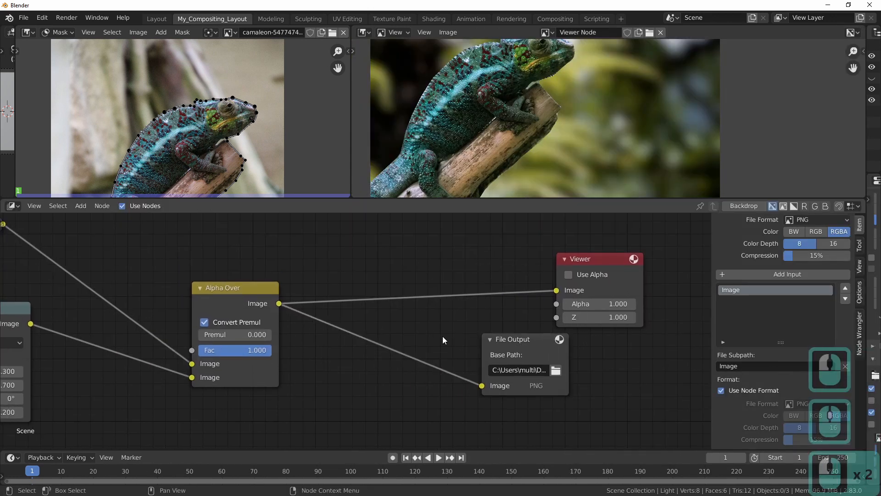
Render the current frame to write the File Output image, and close the render window
{"action": "key", "text": "F12"}
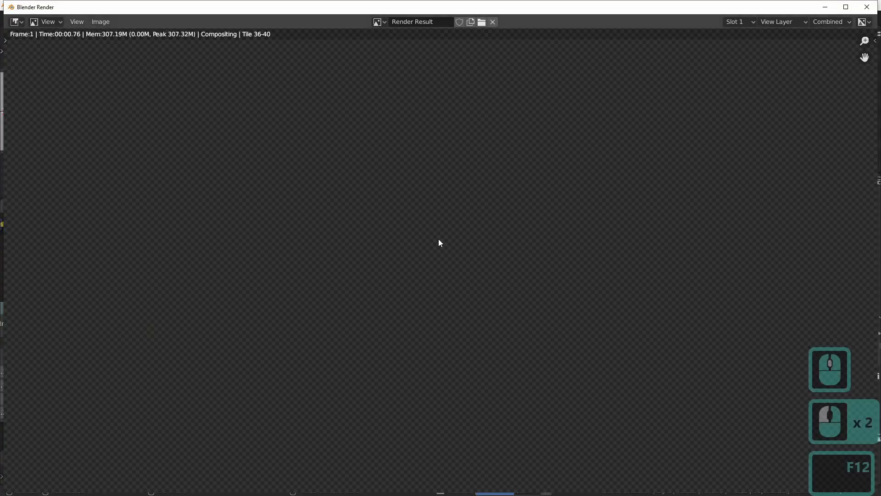
{"action": "left_click", "coordinate": [439, 247]}
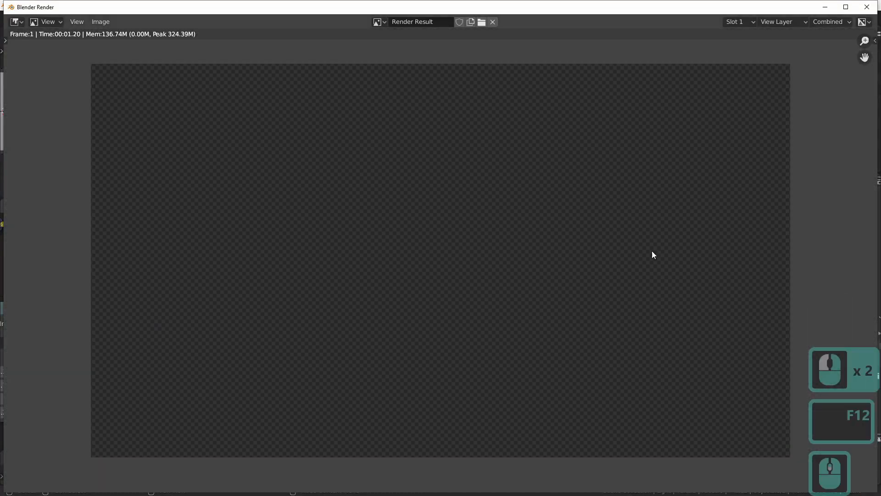
{"action": "left_click", "coordinate": [867, 7]}
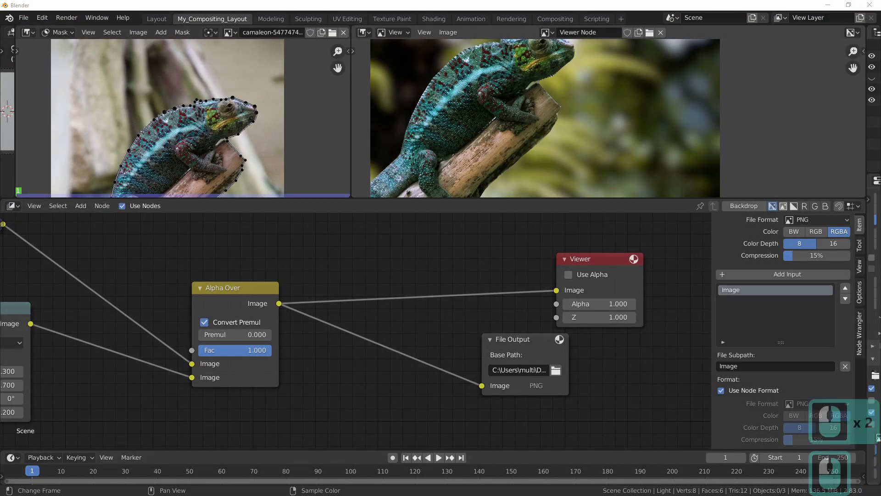
Switch to File Explorer, view Image0001.png from the Blender_render folder at full window size, close it and minimize the folder window
{"action": "double_click", "coordinate": [346, 174]}
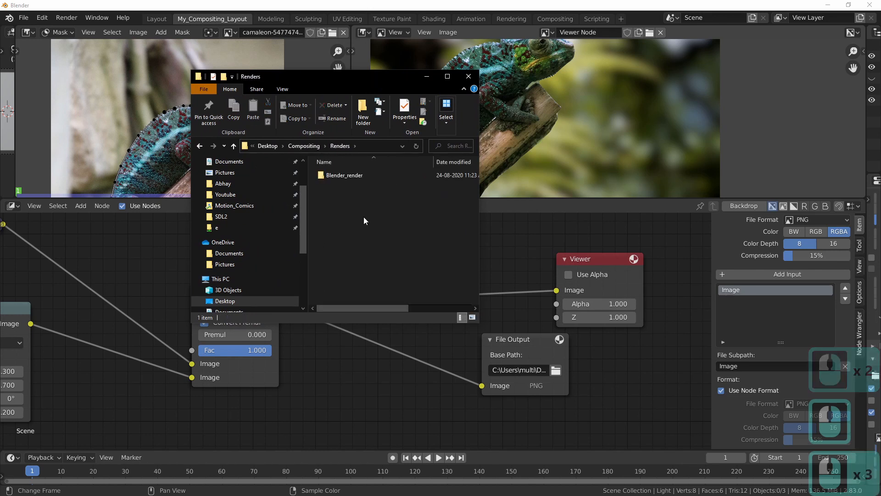
{"action": "double_click", "coordinate": [371, 179]}
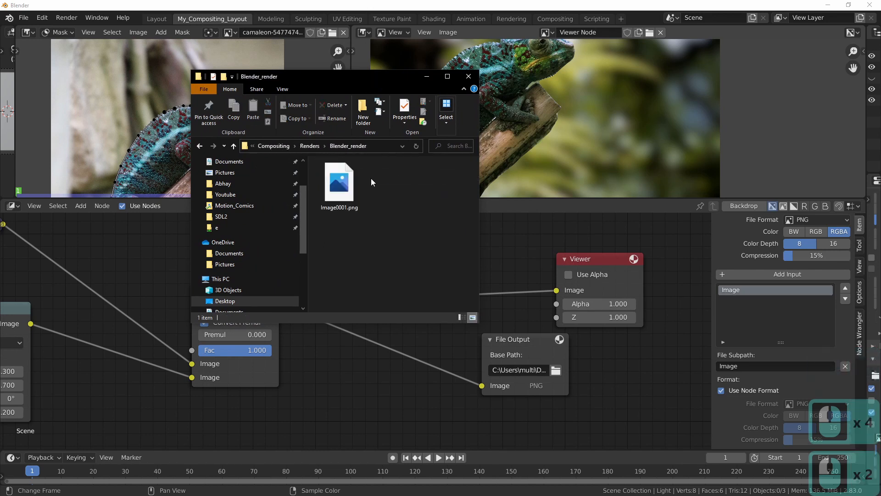
{"action": "double_click", "coordinate": [347, 198]}
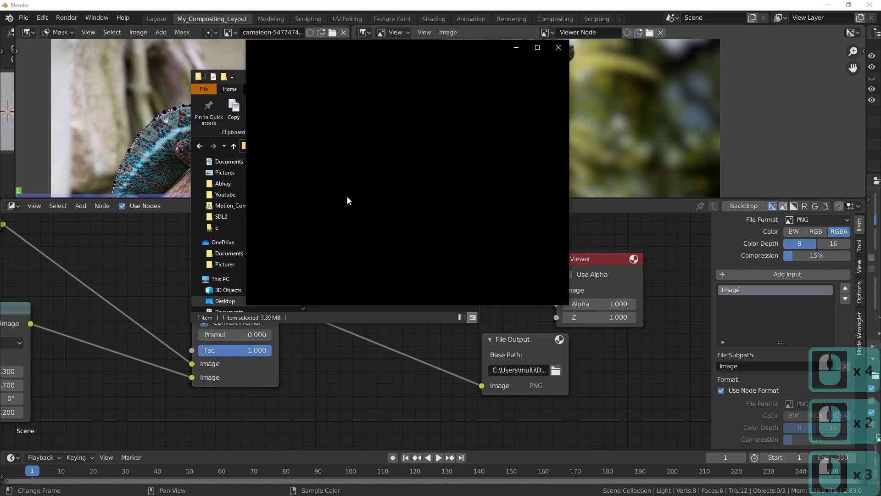
{"action": "double_click", "coordinate": [442, 49]}
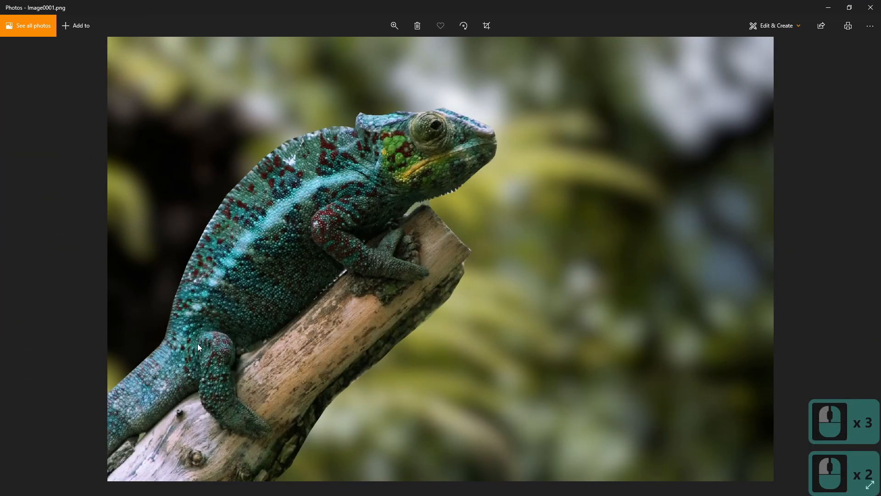
{"action": "left_click", "coordinate": [870, 8]}
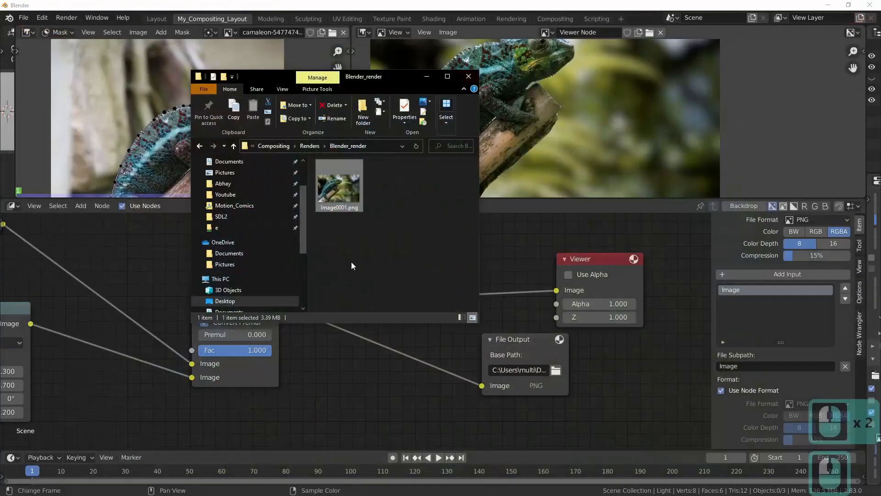
{"action": "left_click_drag", "start_coordinate": [377, 81], "coordinate": [435, 114]}
{"action": "left_click", "coordinate": [487, 111]}
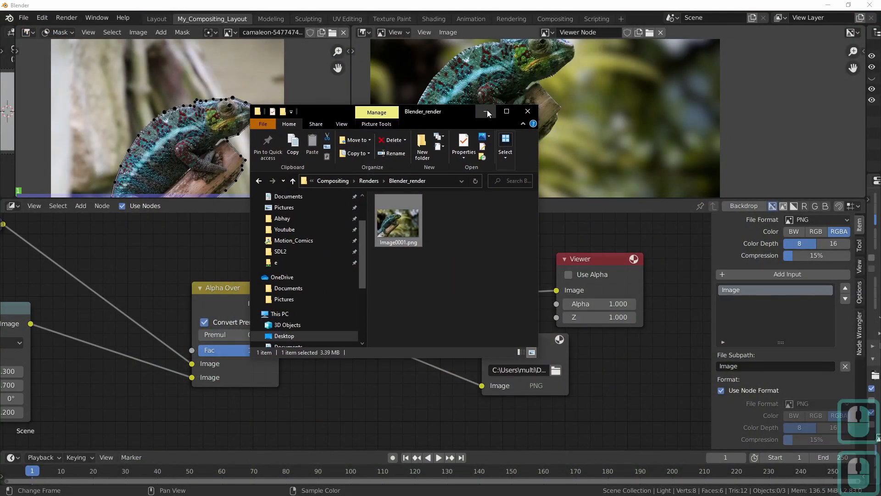
Start saving the compositing project as a blend file
{"action": "scroll", "coordinate": [354, 269], "scroll_direction": "down", "scroll_amount": 12}
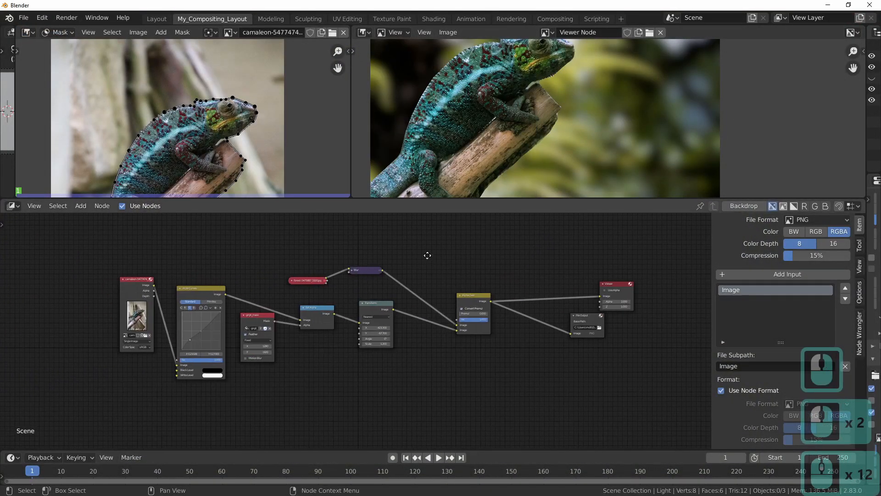
{"action": "left_click", "coordinate": [23, 18]}
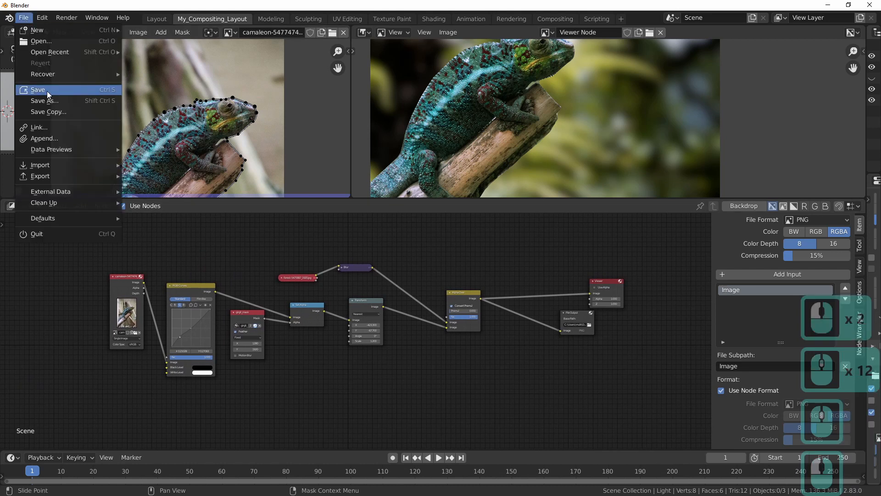
{"action": "left_click", "coordinate": [46, 91]}
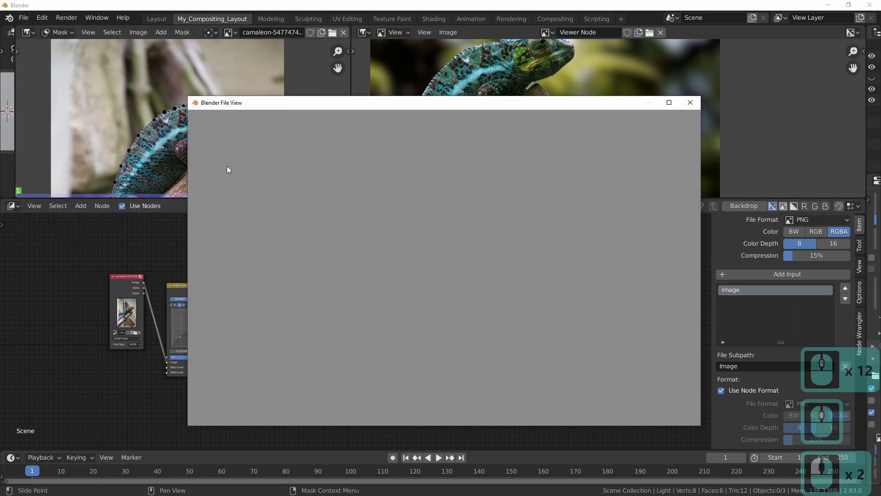
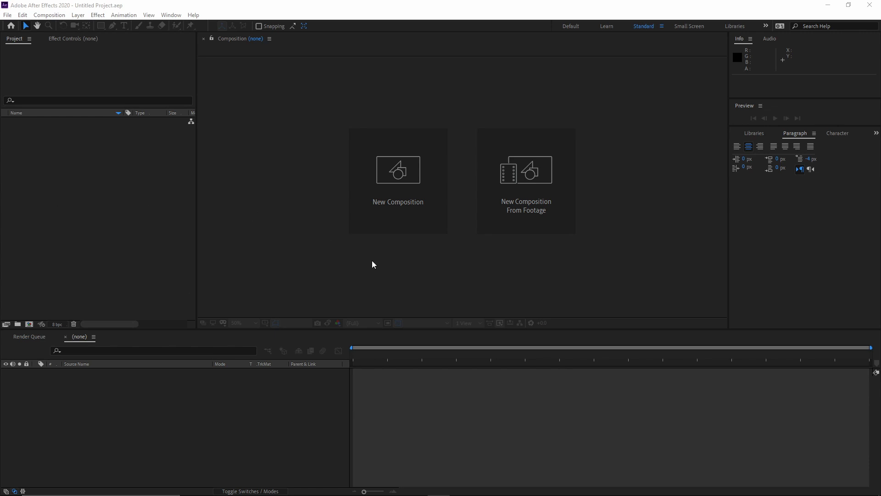
Switch to File Explorer, go up to the Compositing folder and delete untitled.blend
{"action": "key", "text": "alt+Tab"}
{"action": "left_click_drag", "start_coordinate": [542, 100], "coordinate": [438, 88]}
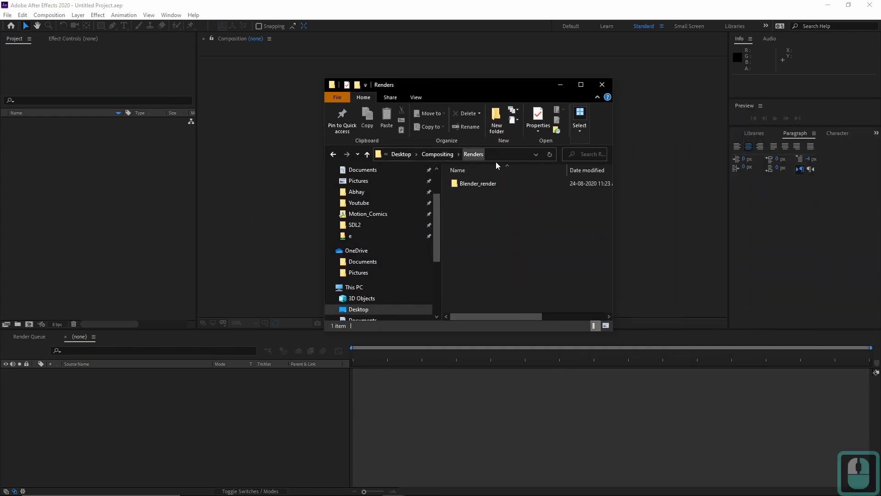
{"action": "left_click", "coordinate": [435, 155]}
{"action": "left_click", "coordinate": [582, 193]}
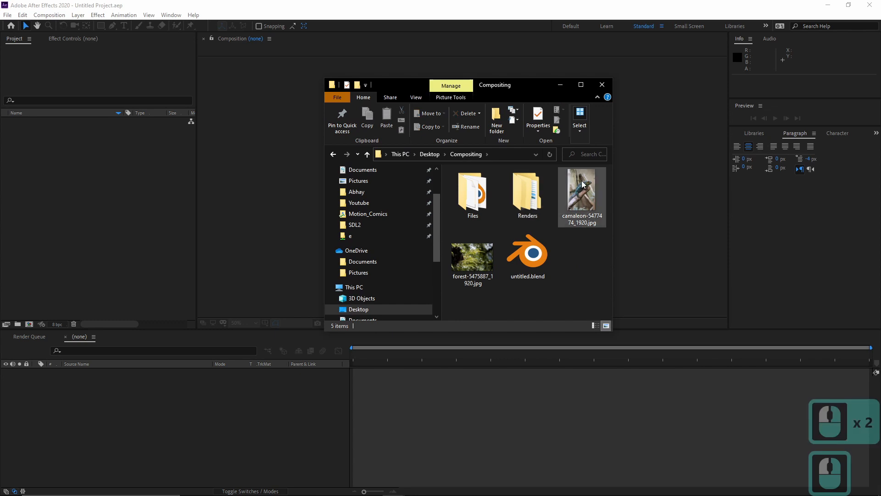
{"action": "left_click", "coordinate": [536, 261]}
{"action": "key", "text": "Delete"}
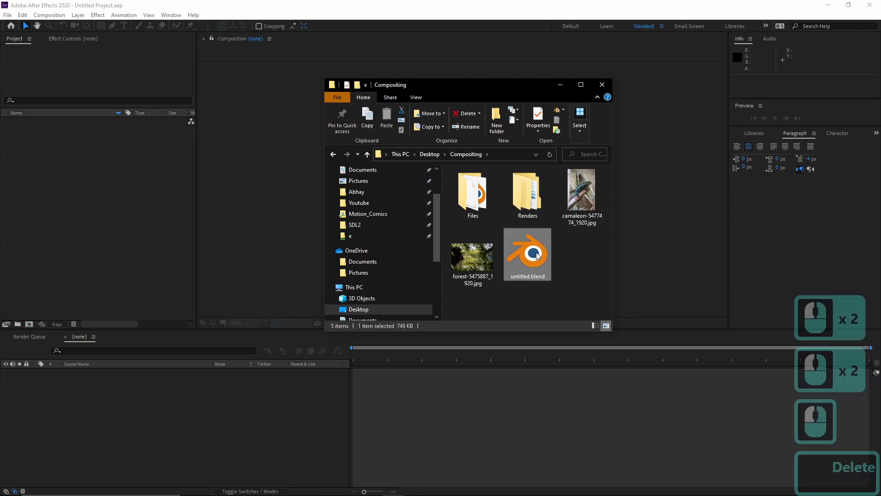
Import the camaleon and forest JPG images from the Compositing folder into the After Effects project and clear the selection
{"action": "left_click", "coordinate": [570, 200]}
{"action": "left_click", "coordinate": [467, 244], "text": "shift"}
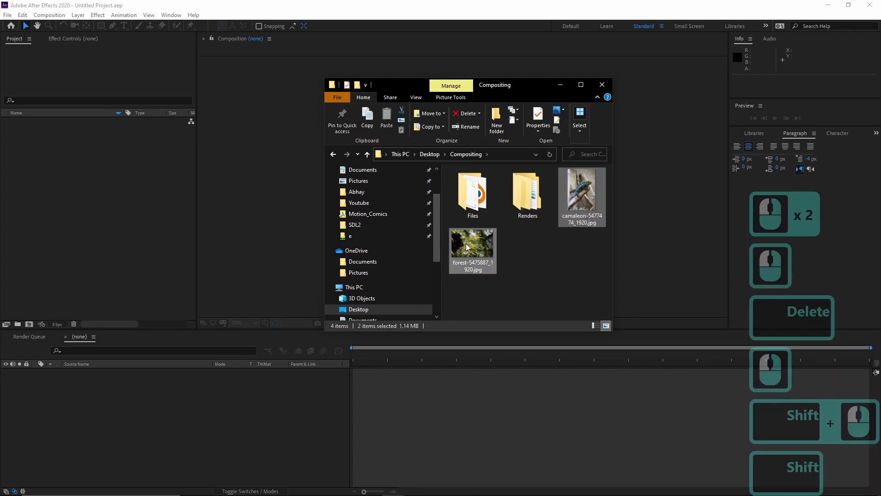
{"action": "left_click", "coordinate": [579, 208]}
{"action": "left_click", "coordinate": [473, 248], "text": "ctrl"}
{"action": "left_click_drag", "start_coordinate": [473, 248], "coordinate": [111, 204]}
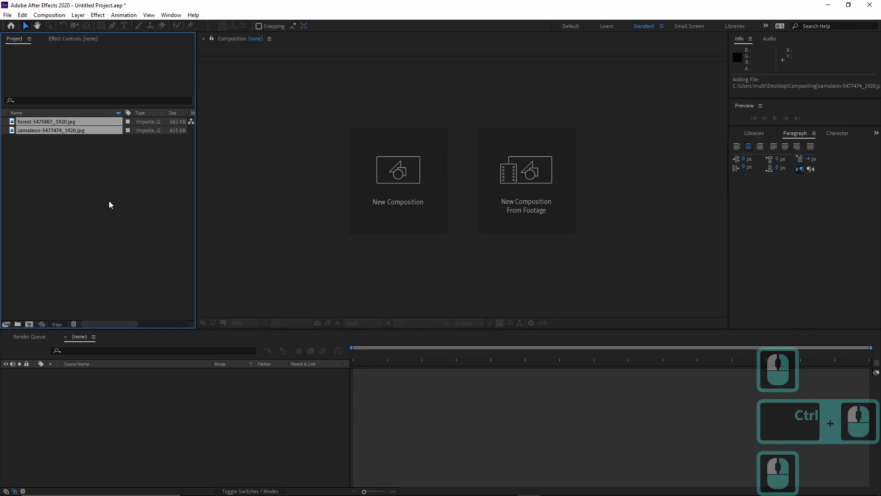
{"action": "left_click", "coordinate": [112, 211]}
{"action": "left_click_drag", "start_coordinate": [62, 130], "coordinate": [77, 189]}
{"action": "left_click", "coordinate": [72, 176]}
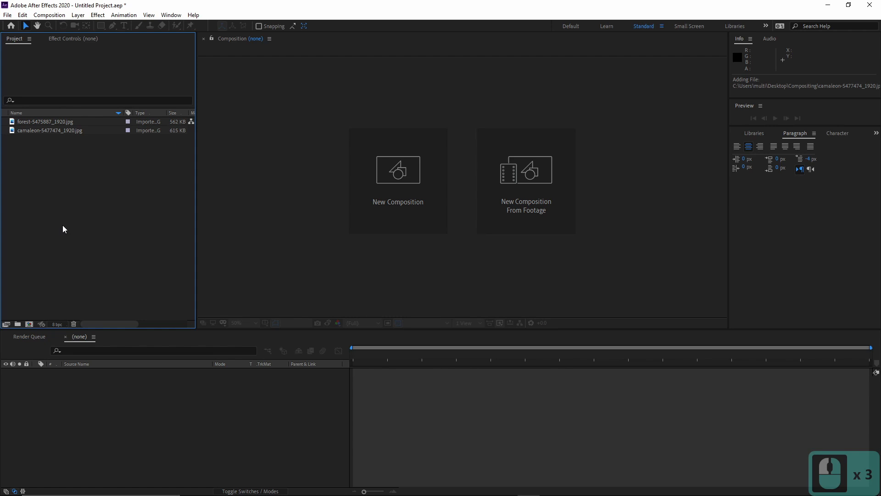
Create a new composition named Comp 1 with the HDTV 1080 25 preset, 1920 x 1080 px, lasting 15 seconds
{"action": "left_click", "coordinate": [407, 176]}
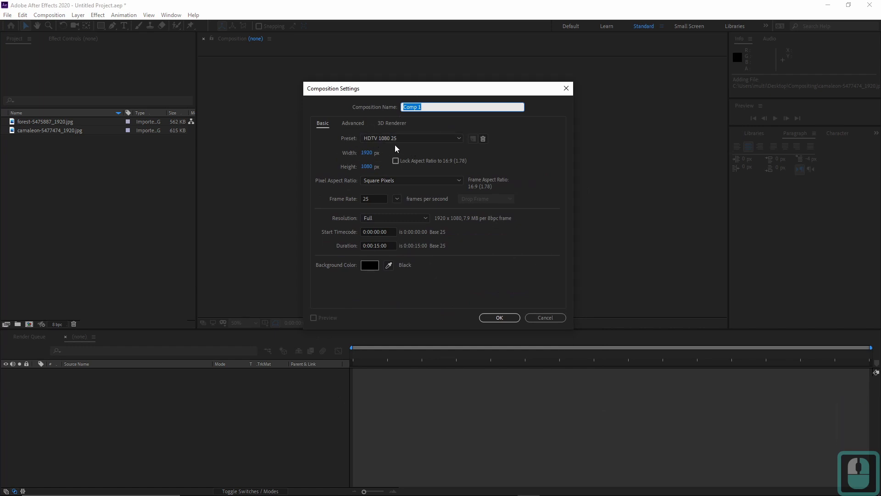
{"action": "left_click", "coordinate": [499, 317]}
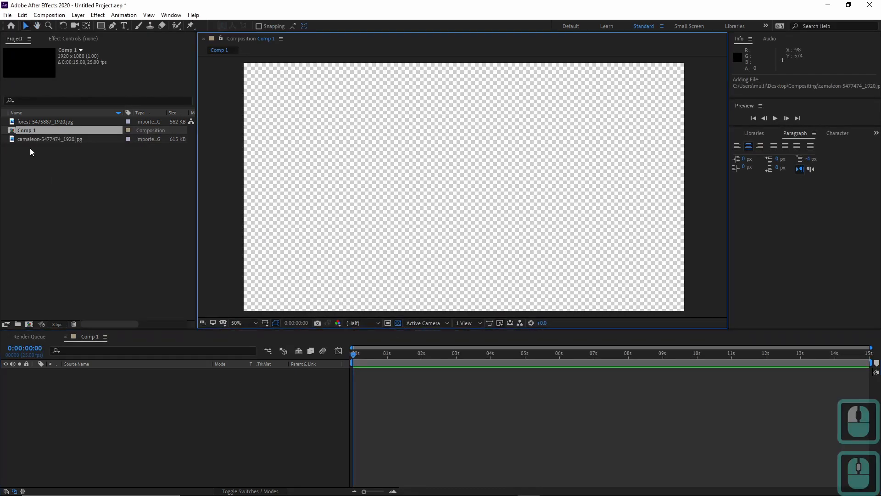
{"action": "left_click", "coordinate": [109, 216]}
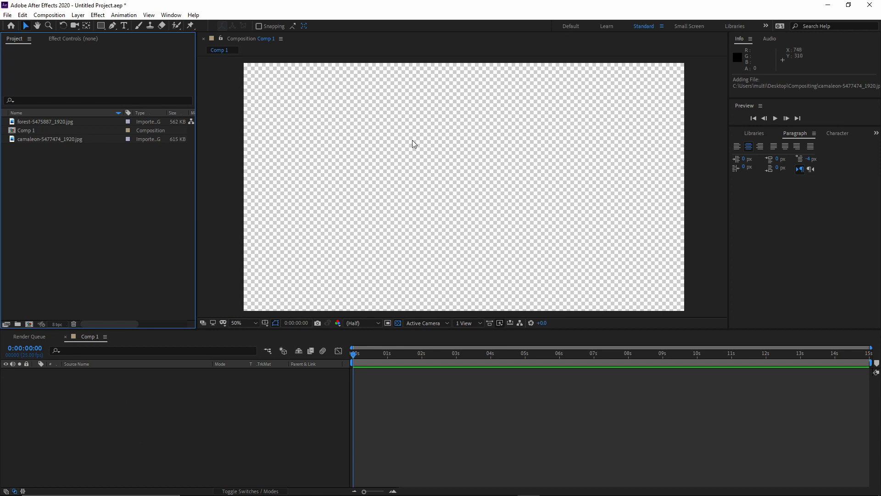
Add the forest image to Comp 1 as a layer
{"action": "left_click", "coordinate": [59, 139]}
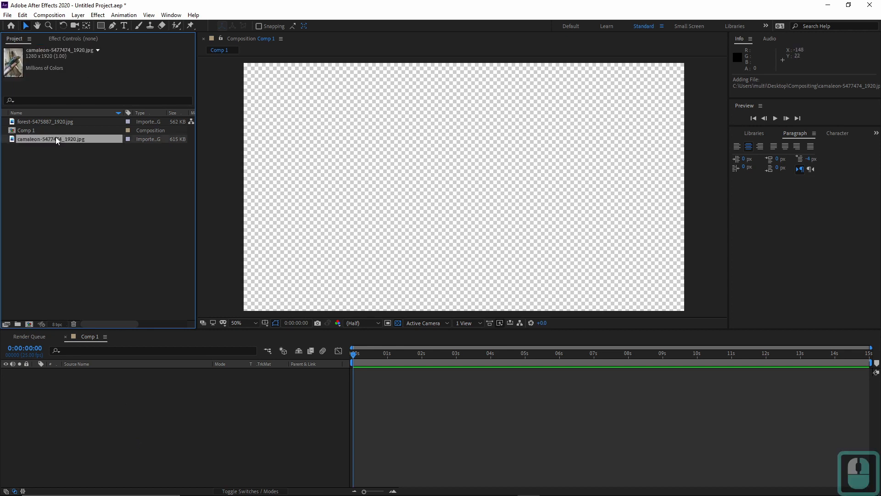
{"action": "left_click", "coordinate": [70, 125]}
{"action": "left_click_drag", "start_coordinate": [42, 123], "coordinate": [130, 437]}
{"action": "scroll", "coordinate": [501, 191], "scroll_direction": "down", "scroll_amount": 2}
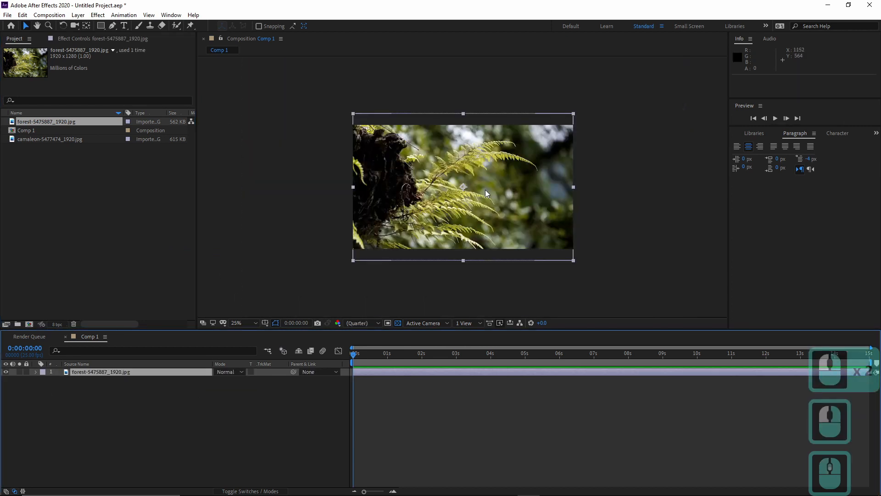
{"action": "scroll", "coordinate": [500, 191], "scroll_direction": "up", "scroll_amount": 2}
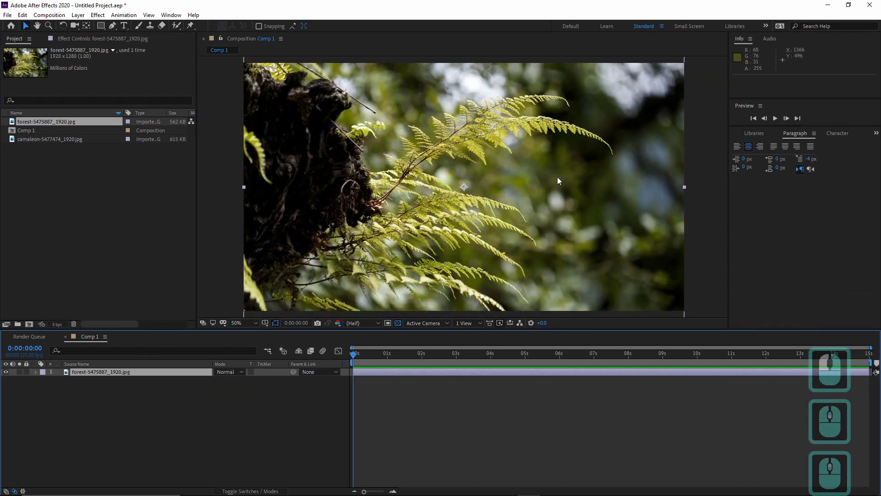
Expand the forest layer's Transform properties to look at them
{"action": "left_click", "coordinate": [46, 139]}
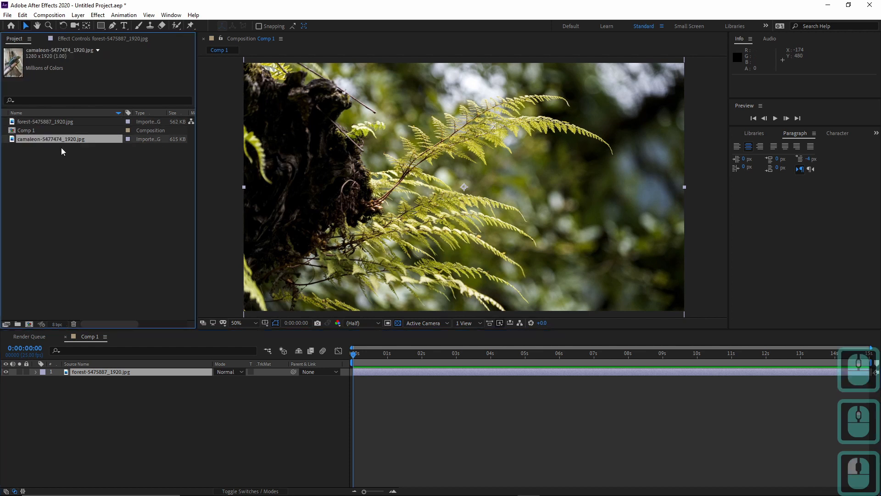
{"action": "left_click", "coordinate": [95, 386]}
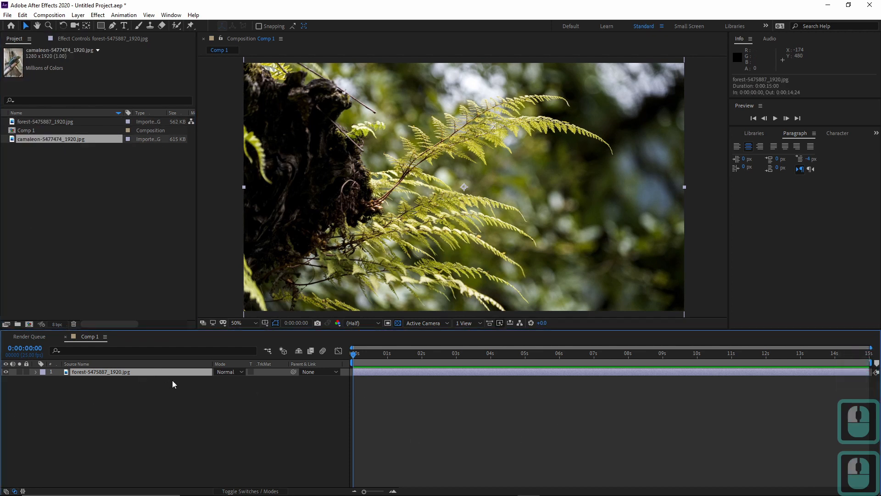
{"action": "left_click", "coordinate": [36, 371]}
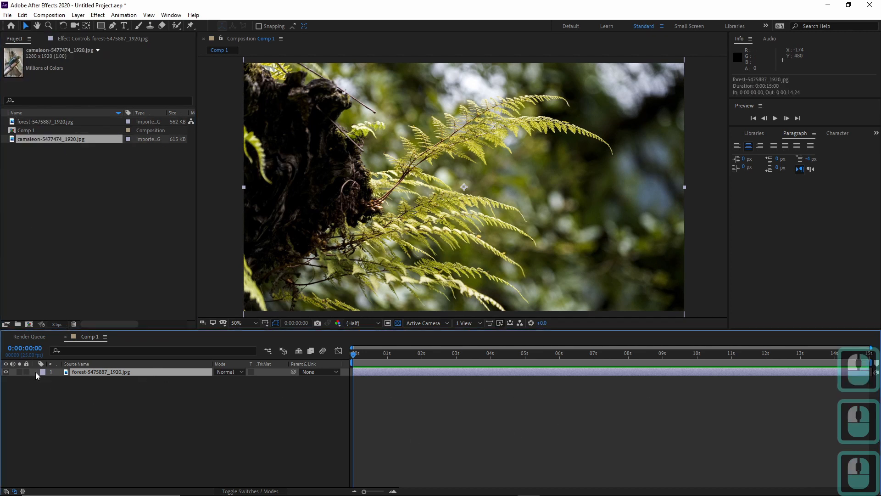
{"action": "left_click", "coordinate": [44, 380]}
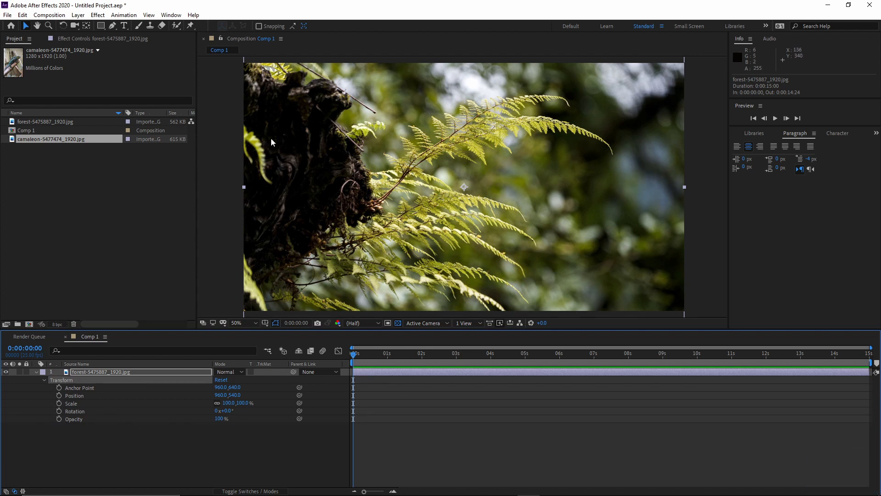
Dock Effect Controls as its own area between Project and the composition viewer, and clear the selection
{"action": "left_click", "coordinate": [90, 39]}
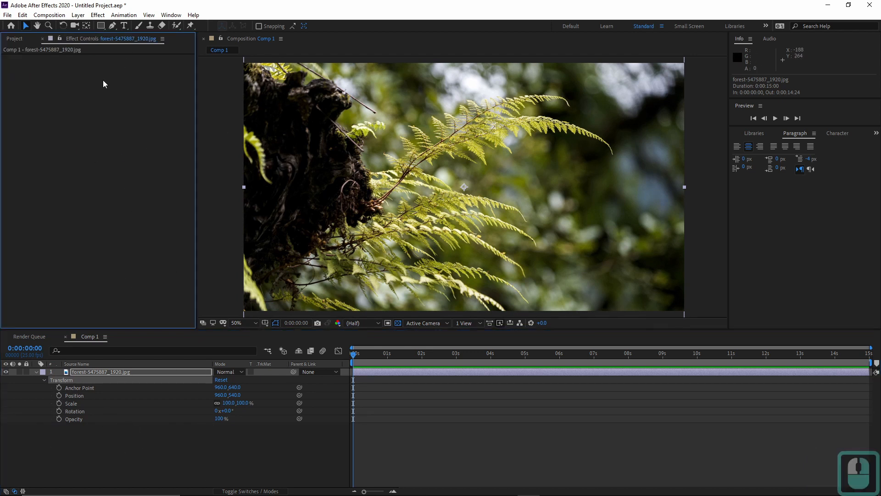
{"action": "left_click_drag", "start_coordinate": [90, 39], "coordinate": [220, 174]}
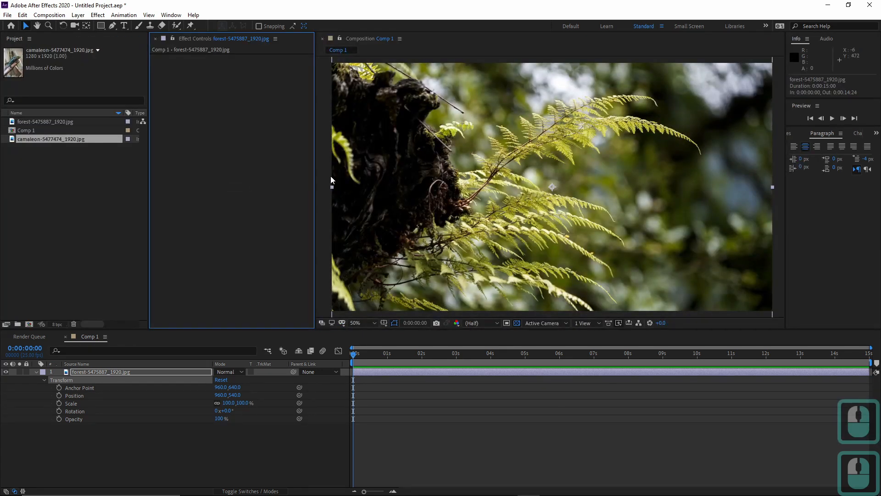
{"action": "triple_click", "coordinate": [75, 211]}
{"action": "left_click", "coordinate": [531, 414]}
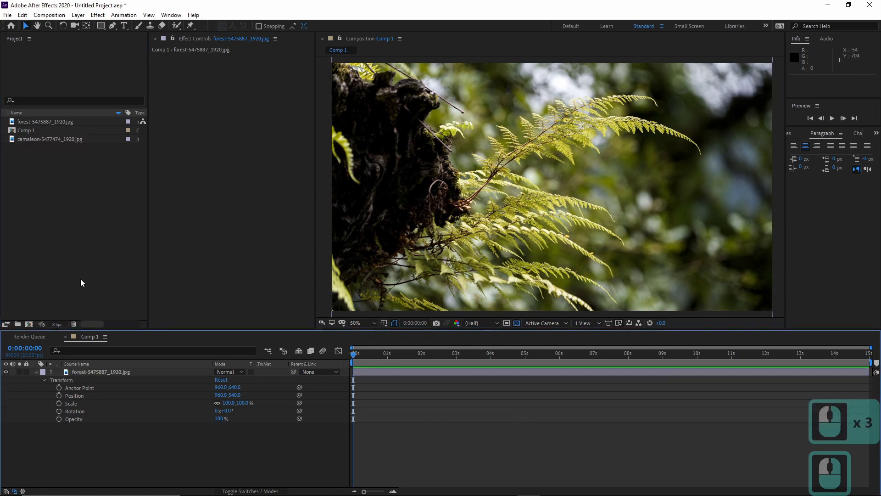
Collapse the forest layer's properties and add the camaleon image to Comp 1 as a layer above the forest
{"action": "left_click", "coordinate": [36, 372]}
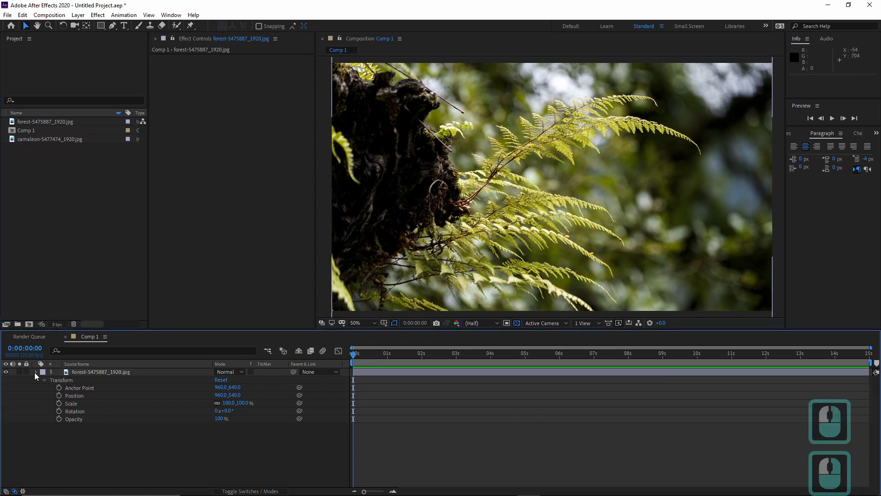
{"action": "left_click", "coordinate": [82, 373]}
{"action": "left_click", "coordinate": [43, 170]}
{"action": "left_click_drag", "start_coordinate": [39, 139], "coordinate": [105, 375]}
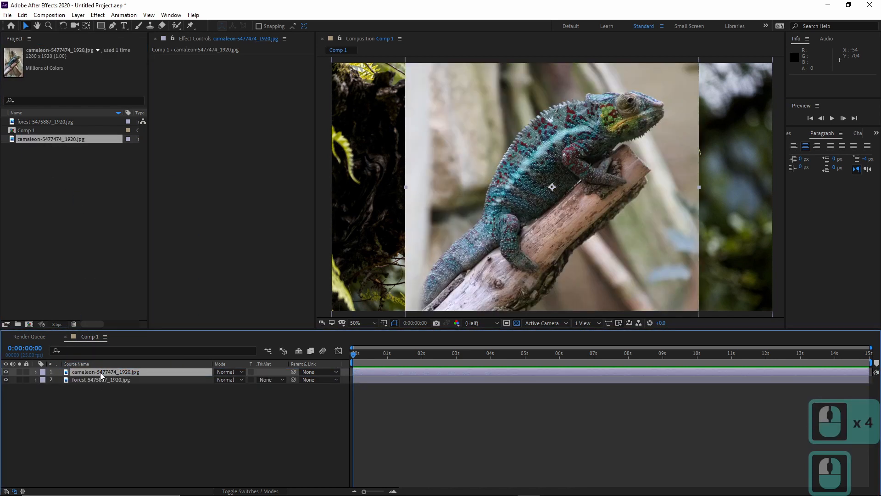
{"action": "scroll", "coordinate": [410, 139], "scroll_direction": "down", "scroll_amount": 2}
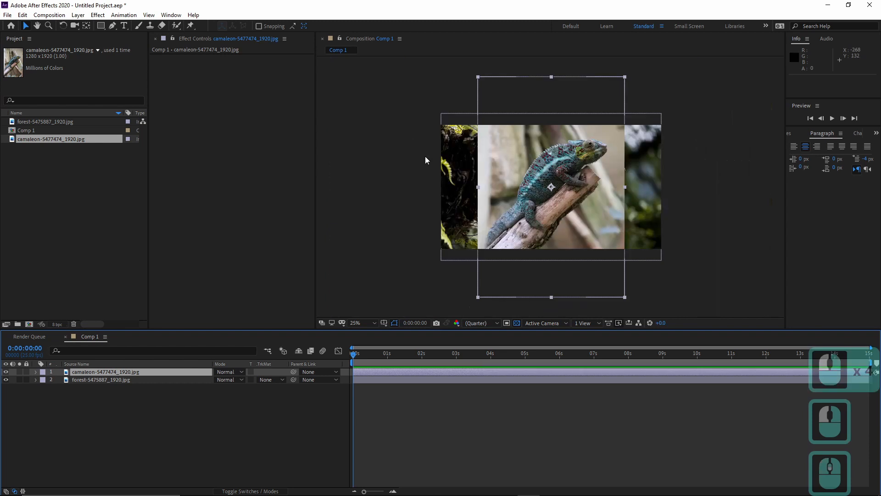
{"action": "left_click", "coordinate": [487, 456]}
{"action": "scroll", "coordinate": [384, 221], "scroll_direction": "up", "scroll_amount": 2}
{"action": "scroll", "coordinate": [384, 221], "scroll_direction": "down", "scroll_amount": 2}
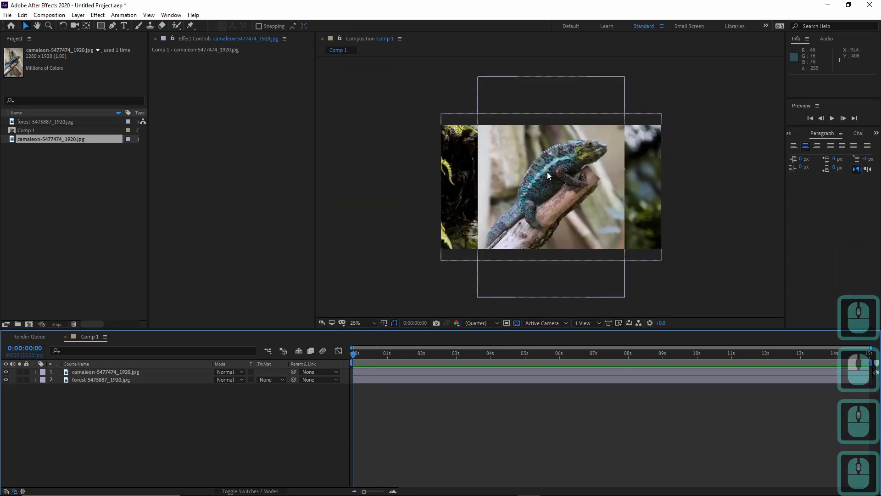
{"action": "scroll", "coordinate": [547, 172], "scroll_direction": "up", "scroll_amount": 2}
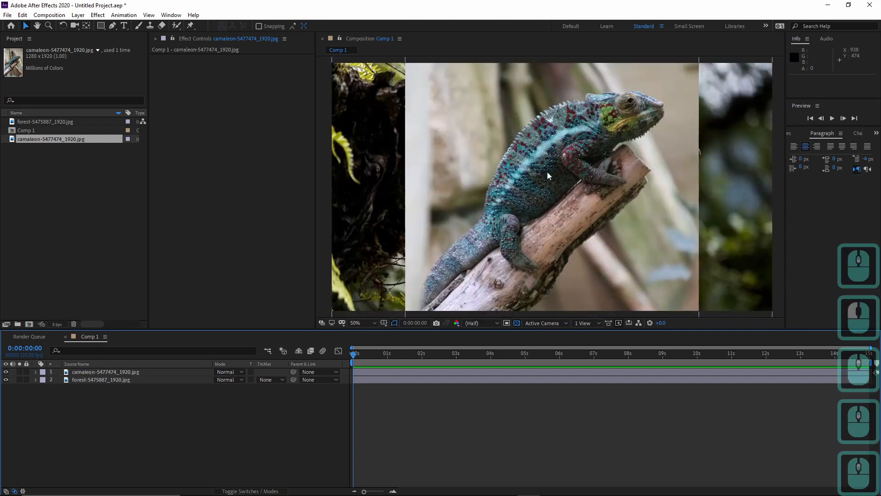
{"action": "left_click", "coordinate": [111, 380]}
{"action": "left_click", "coordinate": [112, 371]}
{"action": "left_click", "coordinate": [114, 381]}
{"action": "left_click", "coordinate": [118, 372]}
{"action": "left_click", "coordinate": [119, 380]}
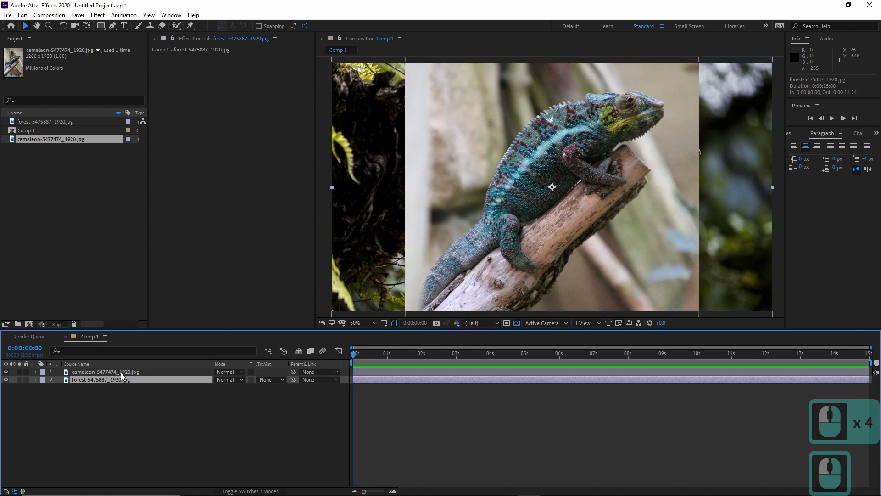
Open the camaleon layer in its own Layer viewer and enlarge the viewer area by shrinking the timeline
{"action": "left_click", "coordinate": [122, 373]}
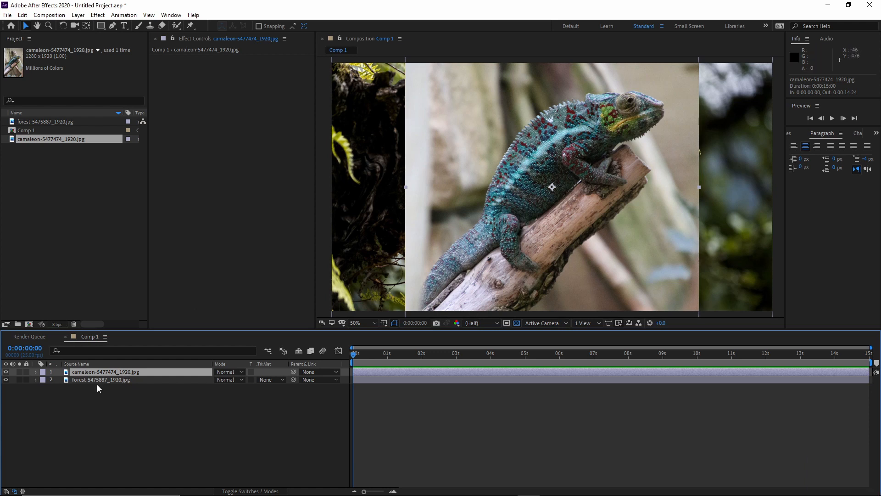
{"action": "double_click", "coordinate": [106, 372]}
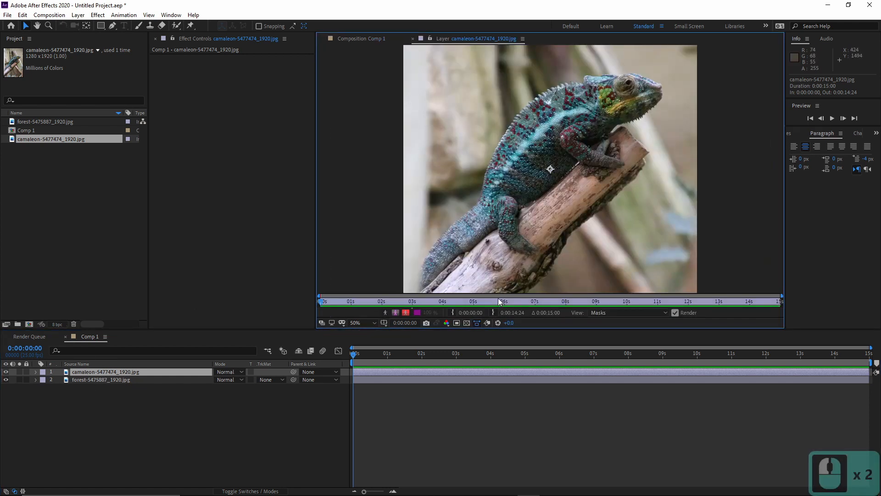
{"action": "left_click_drag", "start_coordinate": [490, 331], "coordinate": [491, 374]}
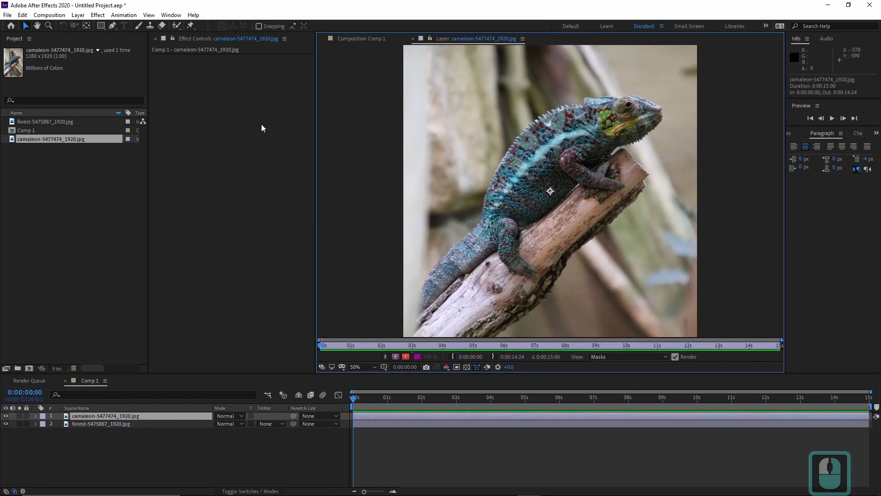
Start a Pen tool mask on the camaleon layer along the outer edge of the tail, beginning where it meets the branch
{"action": "left_click", "coordinate": [112, 25]}
{"action": "scroll", "coordinate": [483, 236], "scroll_direction": "up", "scroll_amount": 2}
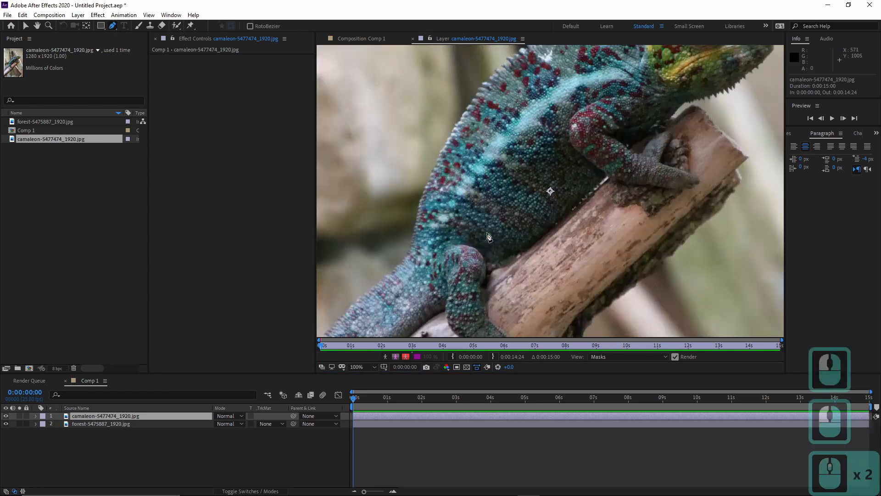
{"action": "middle_click_drag", "start_coordinate": [392, 254], "coordinate": [504, 211]}
{"action": "scroll", "coordinate": [463, 249], "scroll_direction": "up", "scroll_amount": 4}
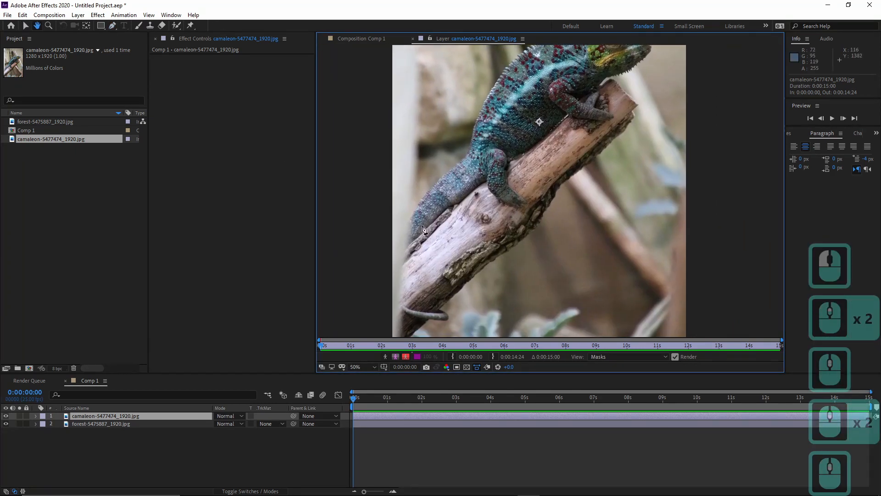
{"action": "middle_click_drag", "start_coordinate": [364, 219], "coordinate": [516, 239]}
{"action": "middle_click_drag", "start_coordinate": [376, 280], "coordinate": [395, 202]}
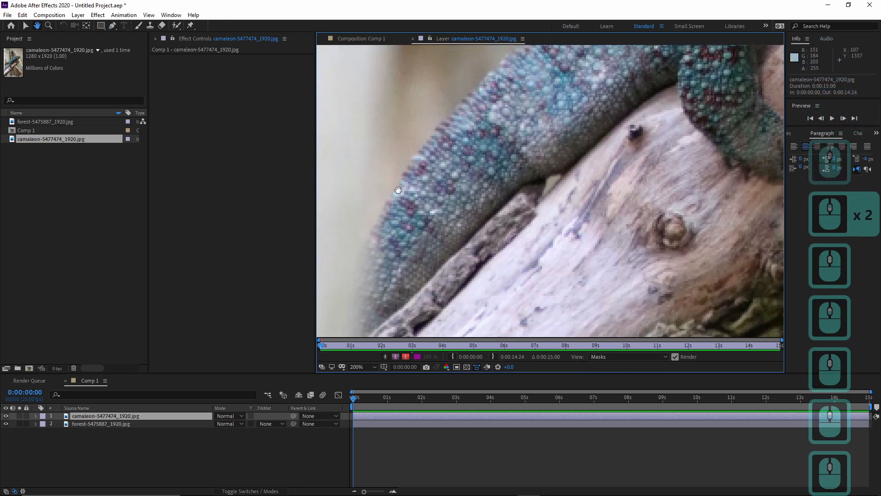
{"action": "left_click_drag", "start_coordinate": [341, 304], "coordinate": [412, 162]}
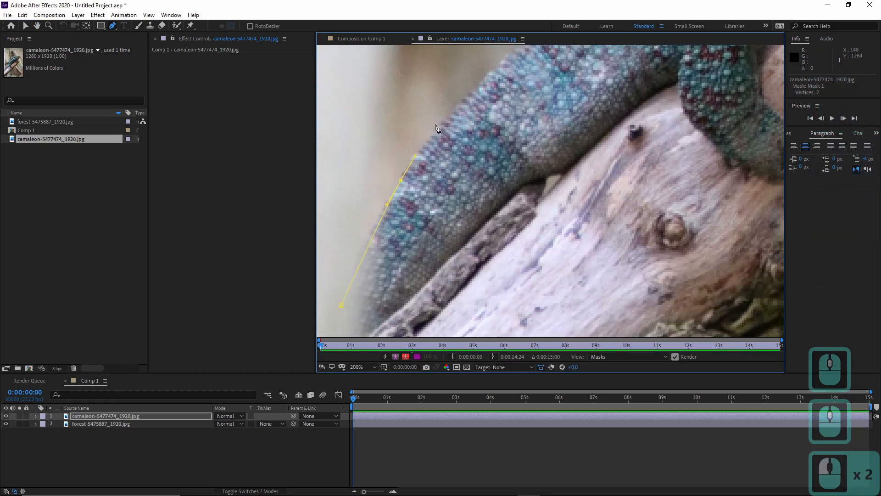
{"action": "left_click", "coordinate": [442, 134]}
Continue the mask path from the tail up along the chameleon's curved back to the top of its head
{"action": "scroll", "coordinate": [457, 142], "scroll_direction": "down", "scroll_amount": 2}
{"action": "middle_click_drag", "start_coordinate": [488, 218], "coordinate": [359, 218]}
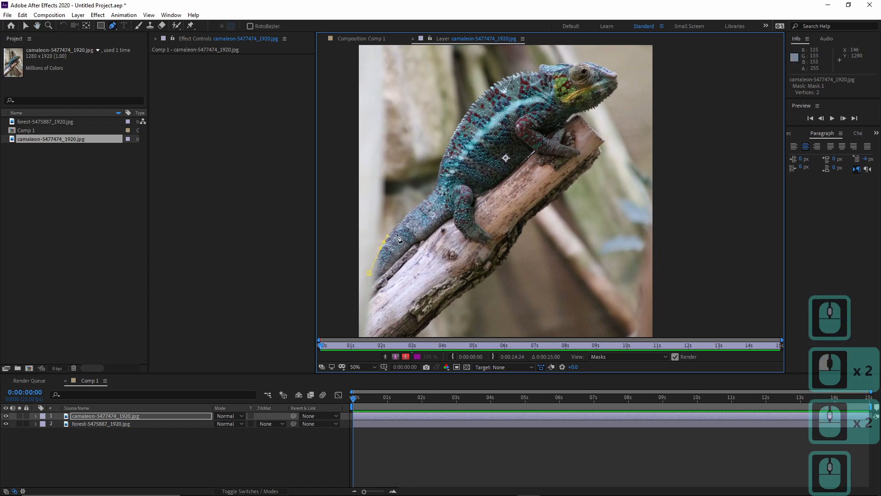
{"action": "left_click", "coordinate": [410, 211]}
{"action": "left_click", "coordinate": [432, 192]}
{"action": "left_click", "coordinate": [441, 162]}
{"action": "left_click_drag", "start_coordinate": [480, 95], "coordinate": [501, 76]}
{"action": "left_click", "coordinate": [543, 65]}
{"action": "left_click", "coordinate": [565, 62]}
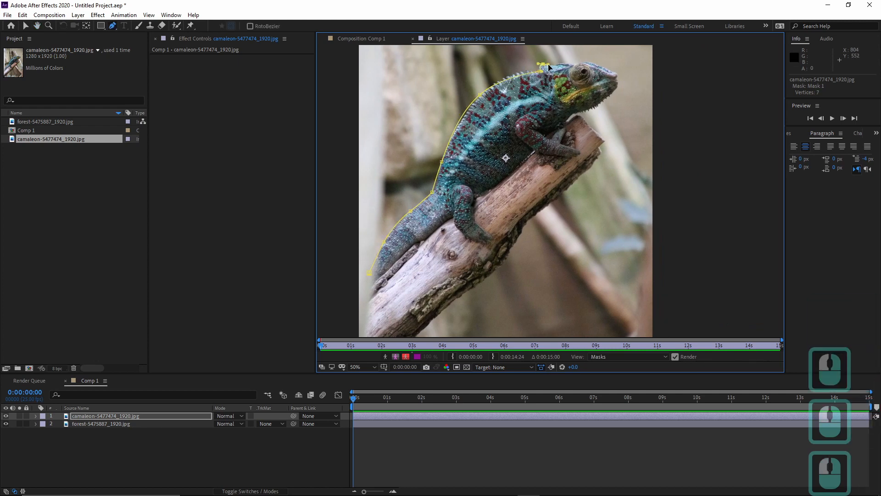
Trace the mask around the chameleon's snout and chin and over the upper end of the branch
{"action": "left_click", "coordinate": [604, 66]}
{"action": "left_click", "coordinate": [617, 83]}
{"action": "left_click", "coordinate": [604, 100]}
{"action": "left_click", "coordinate": [582, 114]}
{"action": "left_click", "coordinate": [602, 140]}
{"action": "left_click", "coordinate": [599, 148]}
{"action": "left_click", "coordinate": [601, 154]}
Continue the mask path down the branch's underside to the small twig at its lower end
{"action": "left_click", "coordinate": [573, 184]}
{"action": "left_click", "coordinate": [533, 217]}
{"action": "left_click", "coordinate": [509, 251]}
{"action": "left_click", "coordinate": [467, 292]}
{"action": "left_click", "coordinate": [416, 337]}
{"action": "middle_click_drag", "start_coordinate": [416, 338], "coordinate": [403, 274]}
{"action": "left_click", "coordinate": [427, 273]}
{"action": "left_click_drag", "start_coordinate": [433, 284], "coordinate": [439, 282]}
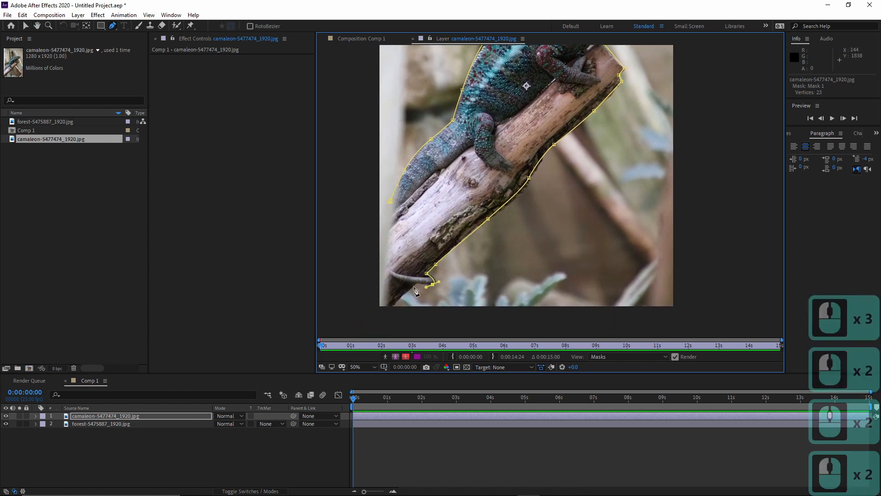
Carry the mask around the branch's lower end, slightly outside the image edge, and close it at the starting point on the tail
{"action": "left_click", "coordinate": [418, 283]}
{"action": "left_click", "coordinate": [371, 226]}
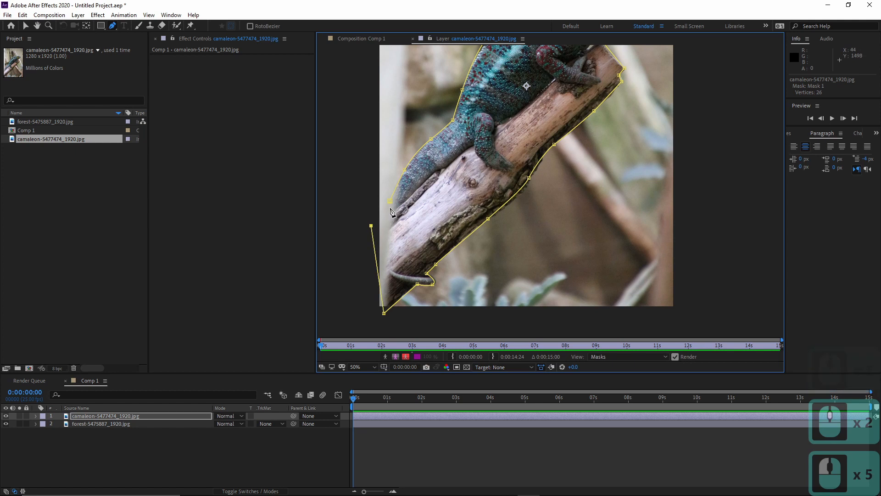
{"action": "left_click", "coordinate": [390, 201]}
{"action": "scroll", "coordinate": [528, 193], "scroll_direction": "down", "scroll_amount": 2}
{"action": "scroll", "coordinate": [492, 133], "scroll_direction": "up", "scroll_amount": 2}
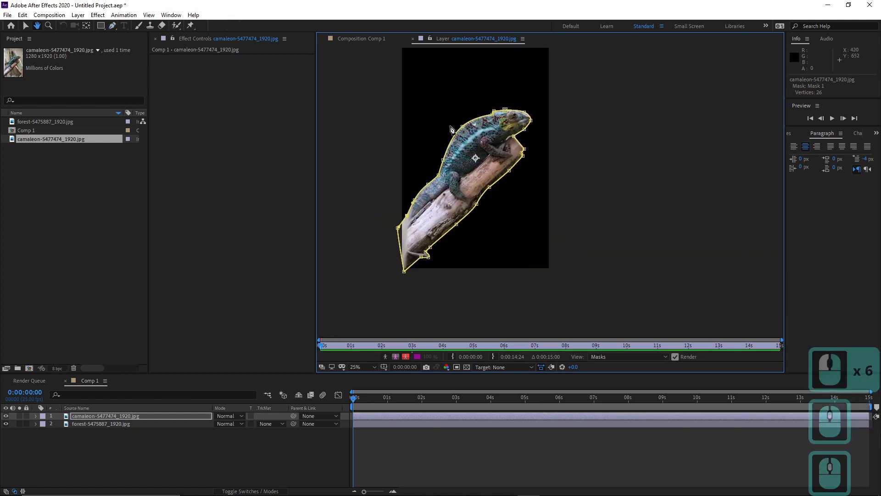
{"action": "middle_click_drag", "start_coordinate": [482, 111], "coordinate": [580, 141]}
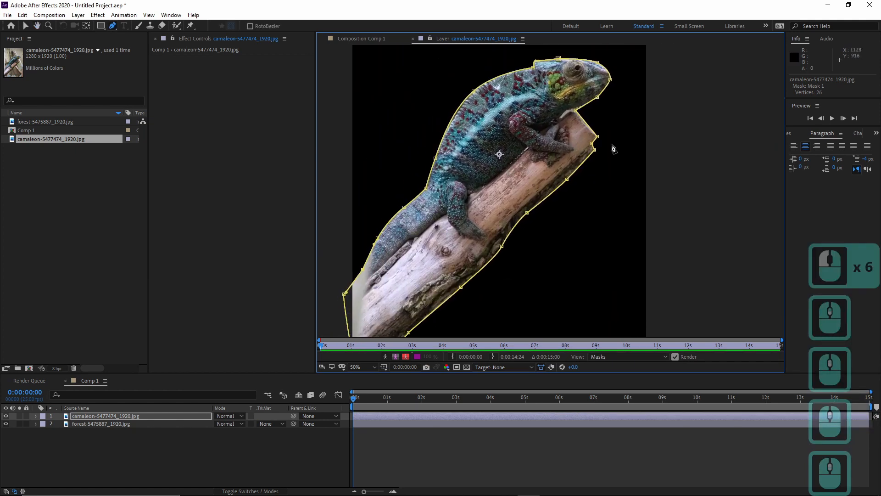
Return to the Comp 1 composition view and deselect everything to check the masked chameleon over the forest
{"action": "left_click", "coordinate": [115, 455]}
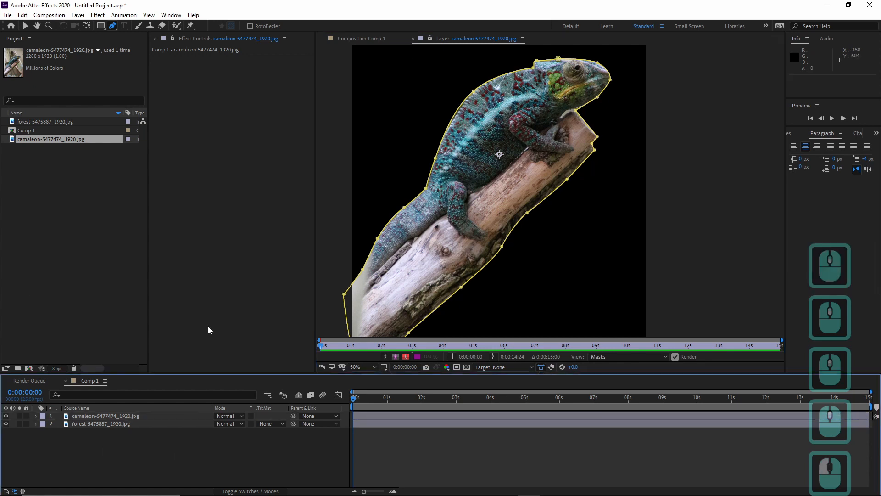
{"action": "left_click", "coordinate": [414, 40]}
{"action": "middle_click_drag", "start_coordinate": [502, 220], "coordinate": [501, 221]}
{"action": "left_click", "coordinate": [509, 452]}
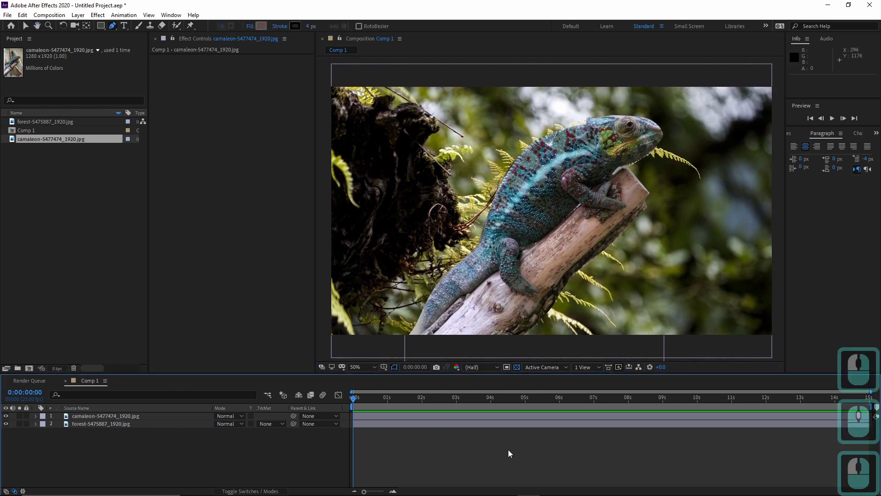
Move the camaleon layer up to about 932, 456 with the Selection tool and scale it proportionally to 95%
{"action": "left_click", "coordinate": [119, 416]}
{"action": "left_click", "coordinate": [26, 26]}
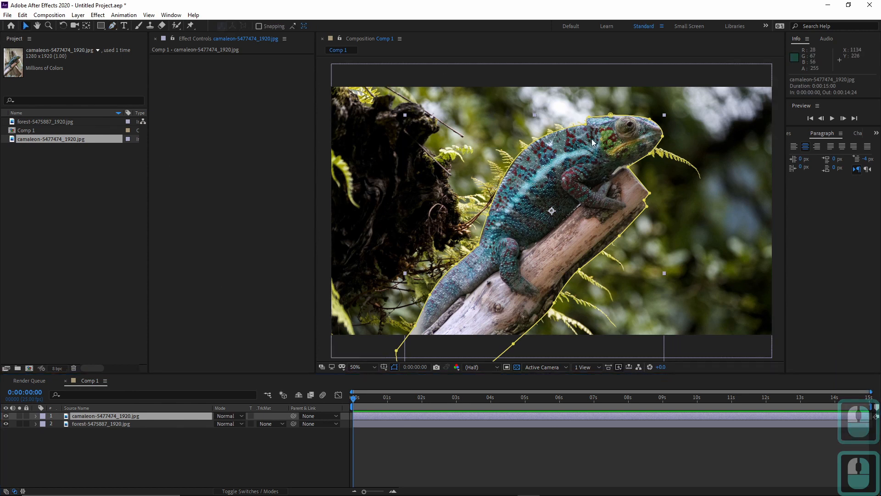
{"action": "left_click_drag", "start_coordinate": [558, 210], "coordinate": [551, 190]}
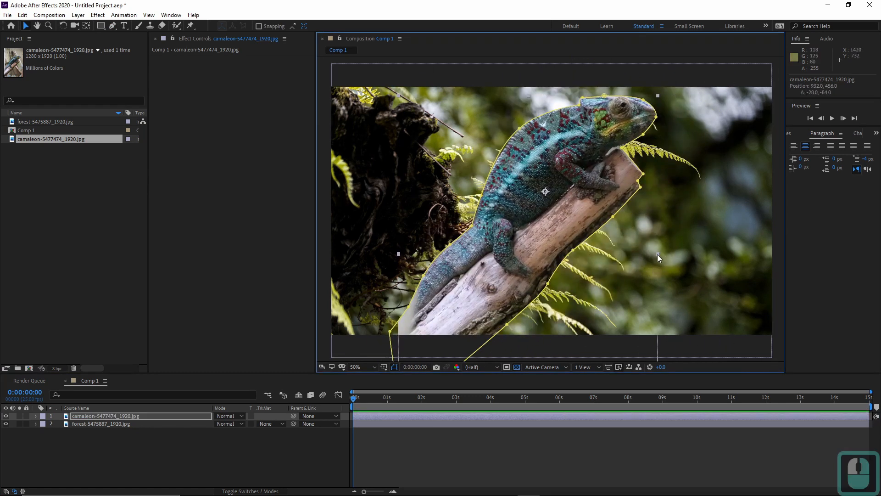
{"action": "mouse_move", "coordinate": [658, 254]}
{"action": "left_mouse_down", "text": "shift"}
{"action": "mouse_move", "coordinate": [690, 272]}
{"action": "mouse_move", "coordinate": [651, 246]}
{"action": "left_mouse_up", "text": "shift"}
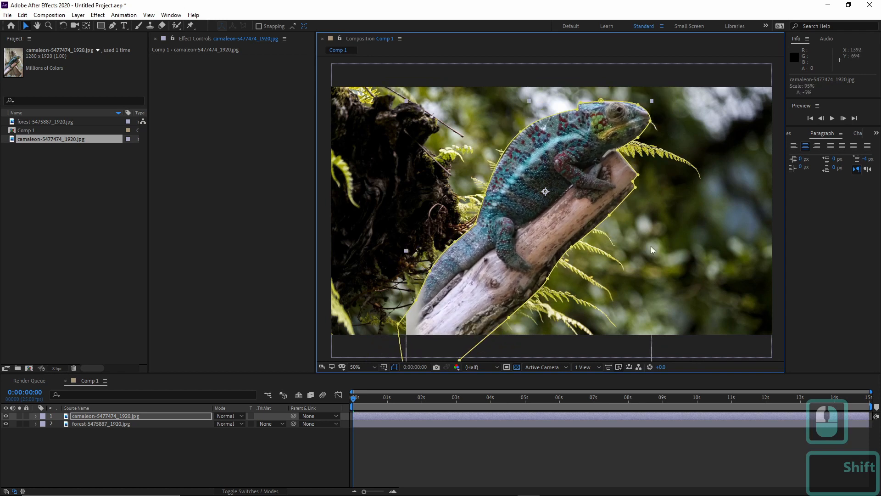
Try small rotations of the camaleon layer in both directions and leave it at -1°
{"action": "key", "text": "KP_Subtract"}
{"action": "key", "text": "KP_Subtract"}
{"action": "key", "text": "KP_Subtract"}
{"action": "key", "text": "KP_Add"}
{"action": "key", "text": "KP_Add"}
{"action": "key", "text": "KP_Add"}
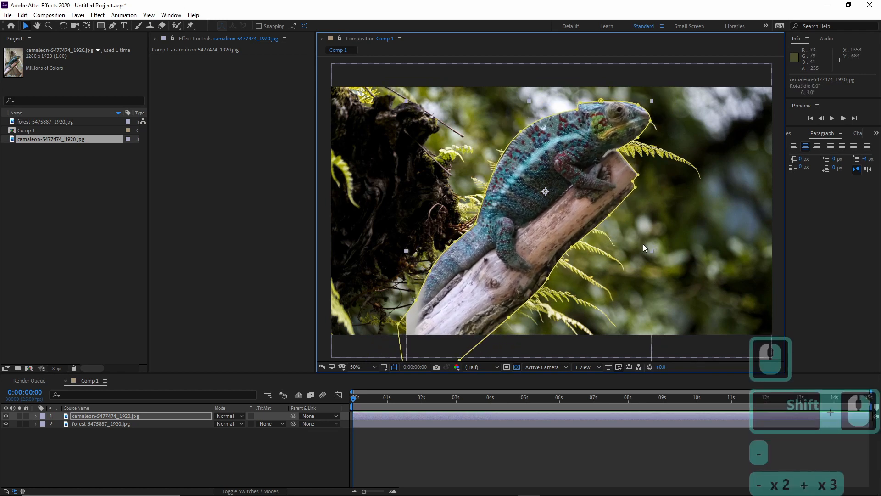
{"action": "key", "text": "KP_Subtract"}
{"action": "key", "text": "KP_Subtract"}
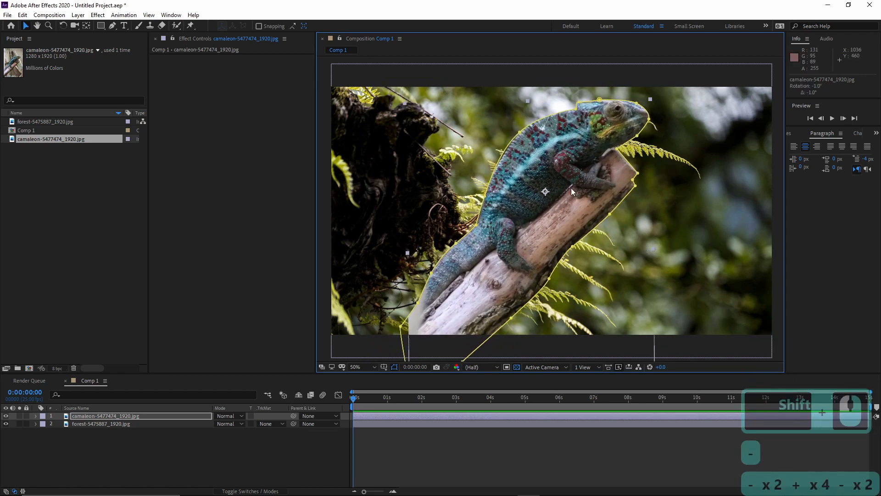
Slightly enlarge the camaleon layer proportionally and reposition it at about 492, 628 in the frame's lower-left area, leaving it deselected
{"action": "left_click_drag", "start_coordinate": [582, 157], "coordinate": [474, 188]}
{"action": "left_click_drag", "start_coordinate": [547, 279], "coordinate": [562, 283], "text": "shift"}
{"action": "left_click_drag", "start_coordinate": [459, 243], "coordinate": [466, 251]}
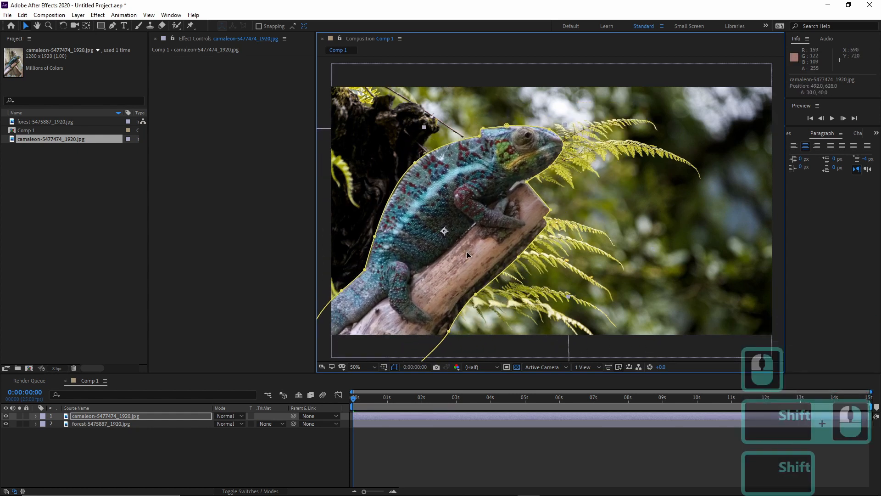
{"action": "left_click", "coordinate": [502, 447]}
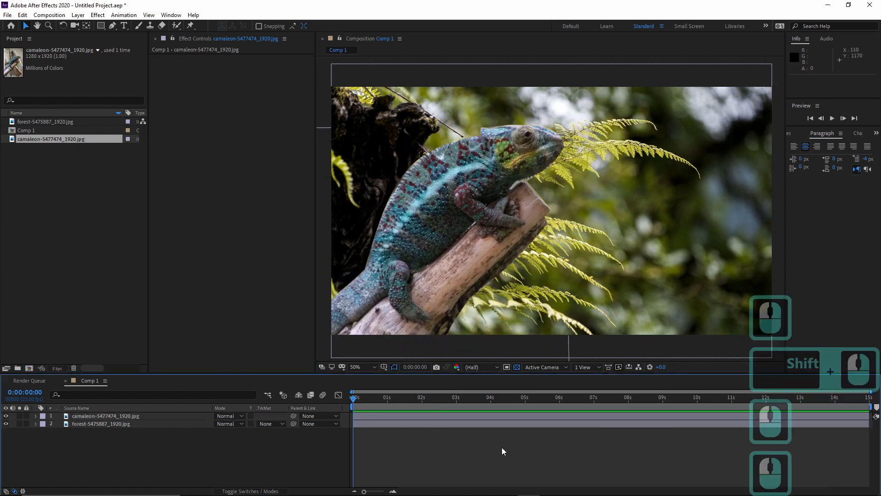
Select the forest layer and look through the available Blur & Sharpen effects
{"action": "left_click", "coordinate": [123, 423]}
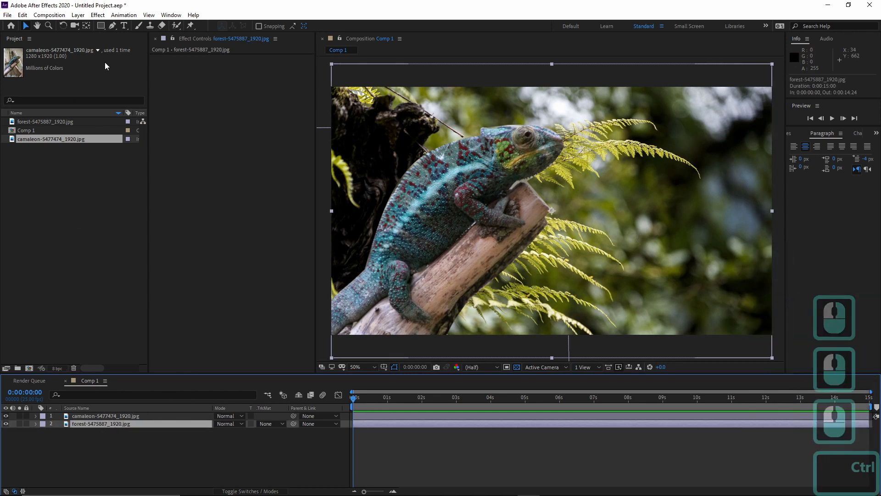
{"action": "left_click", "coordinate": [98, 15]}
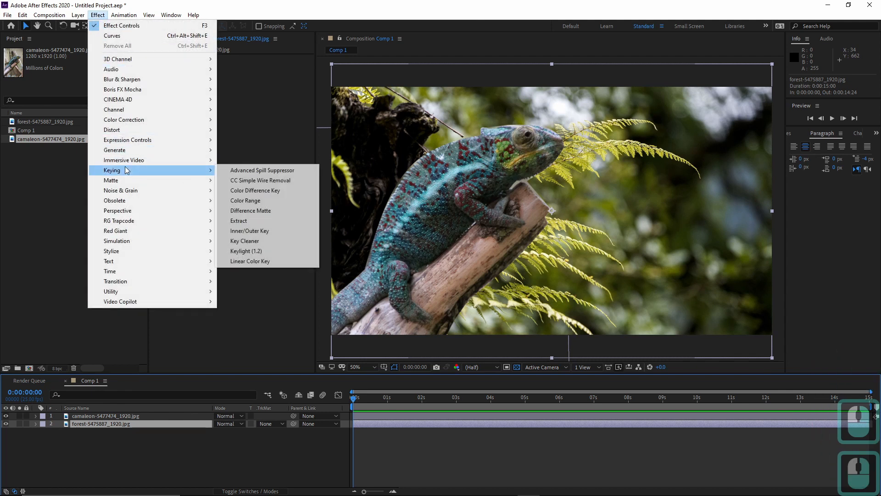
{"action": "mouse_move", "coordinate": [138, 80]}
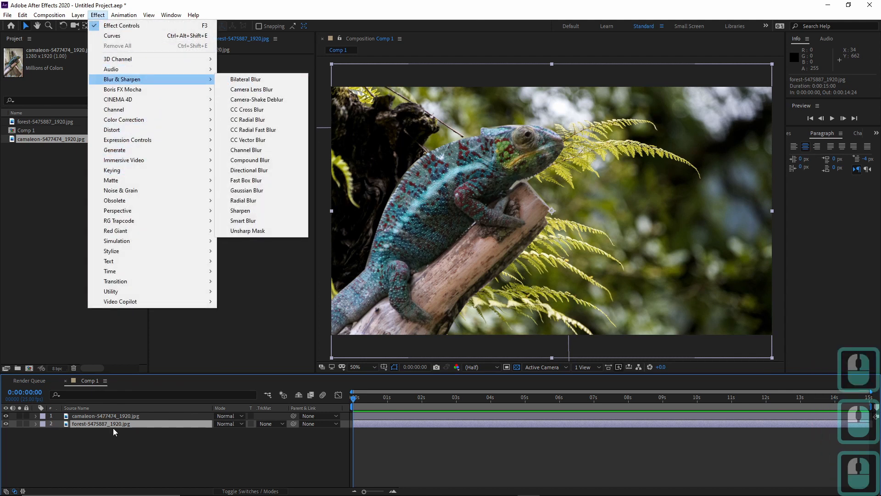
{"action": "left_click", "coordinate": [114, 428]}
Search the quick effect finder for "blur" and replace that with "fast" to find Fast Box Blur for the forest layer
{"action": "key", "text": "ctrl+space"}
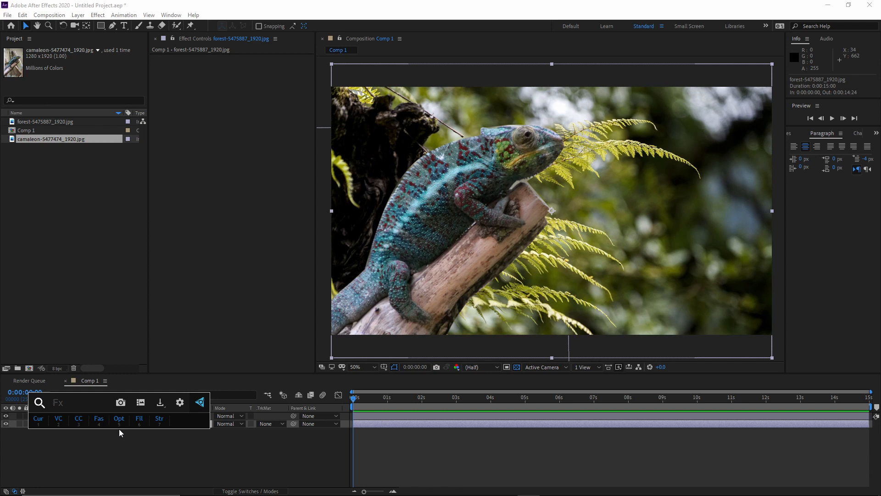
{"action": "type", "text": "bu"}
{"action": "key", "text": "BackSpace"}
{"action": "type", "text": "lur"}
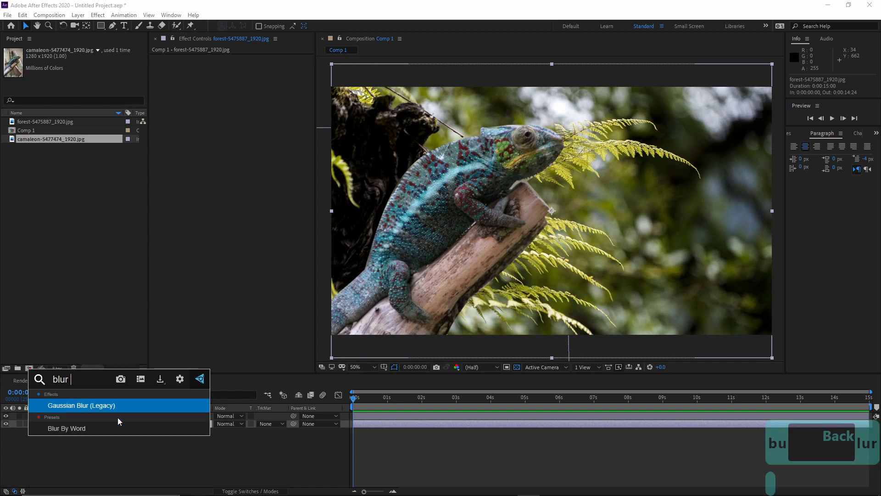
{"action": "double_click", "coordinate": [60, 379]}
{"action": "type", "text": "fast"}
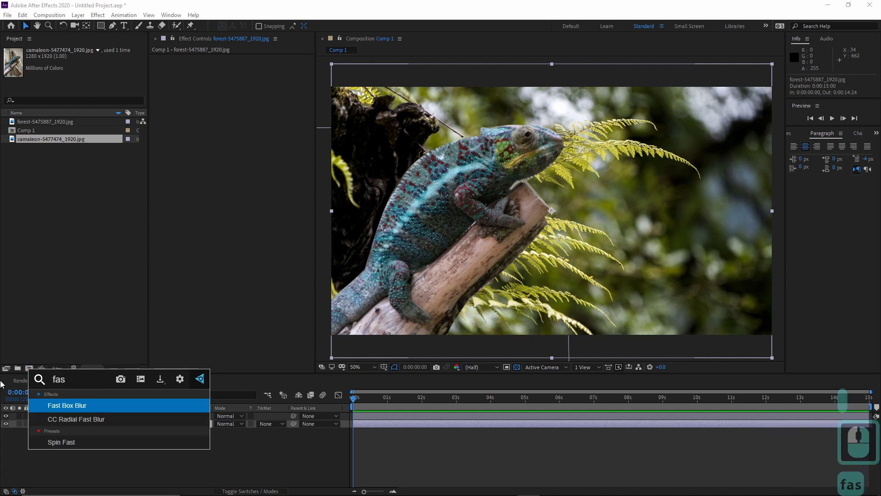
Apply Fast Box Blur to the forest background layer with a Blur Radius of 17 and Repeat Edge Pixels enabled
{"action": "left_click", "coordinate": [89, 408]}
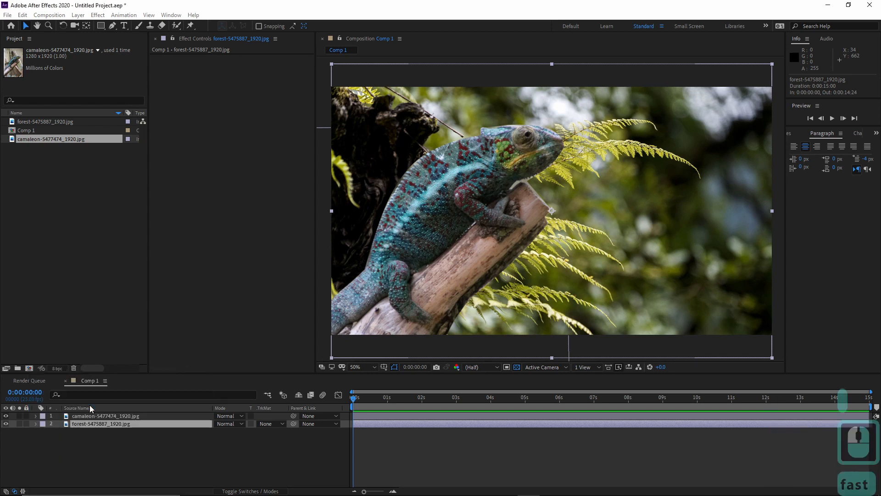
{"action": "mouse_move", "coordinate": [245, 66]}
{"action": "left_mouse_down"}
{"action": "mouse_move", "coordinate": [258, 67]}
{"action": "mouse_move", "coordinate": [240, 70]}
{"action": "left_mouse_up"}
{"action": "left_click", "coordinate": [242, 90]}
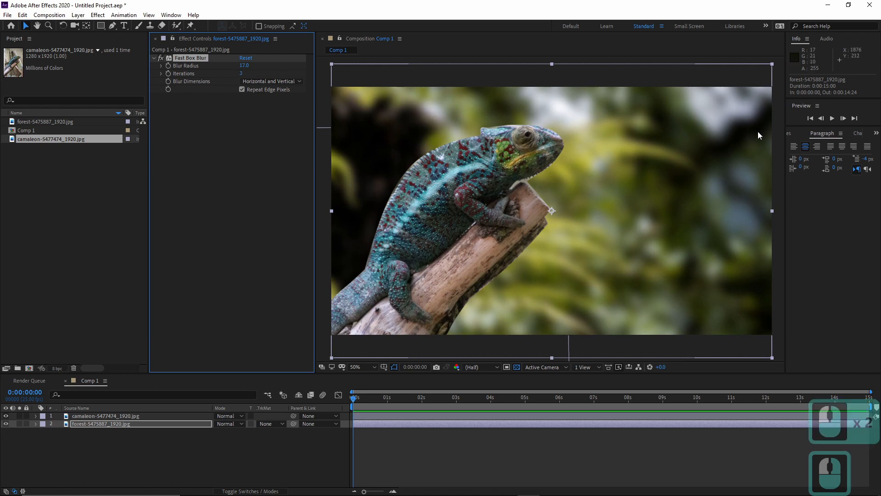
{"action": "left_click", "coordinate": [535, 470]}
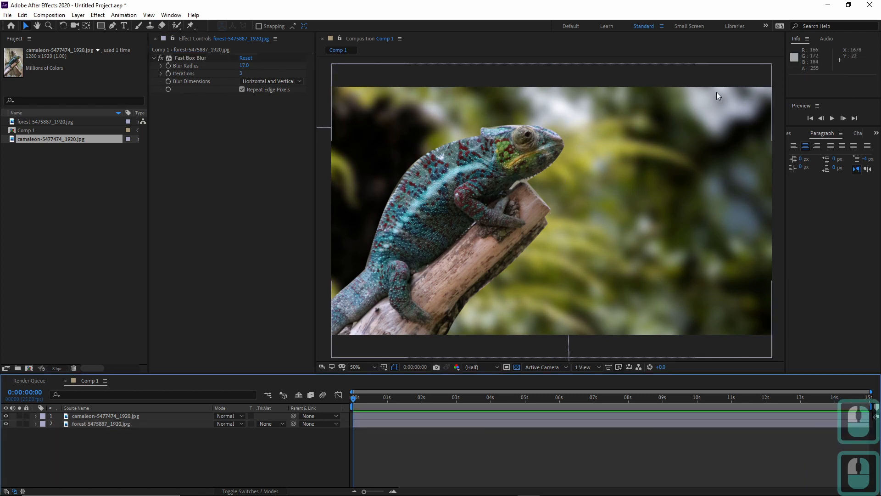
Add the Curves effect to the chameleon layer
{"action": "left_click", "coordinate": [426, 210]}
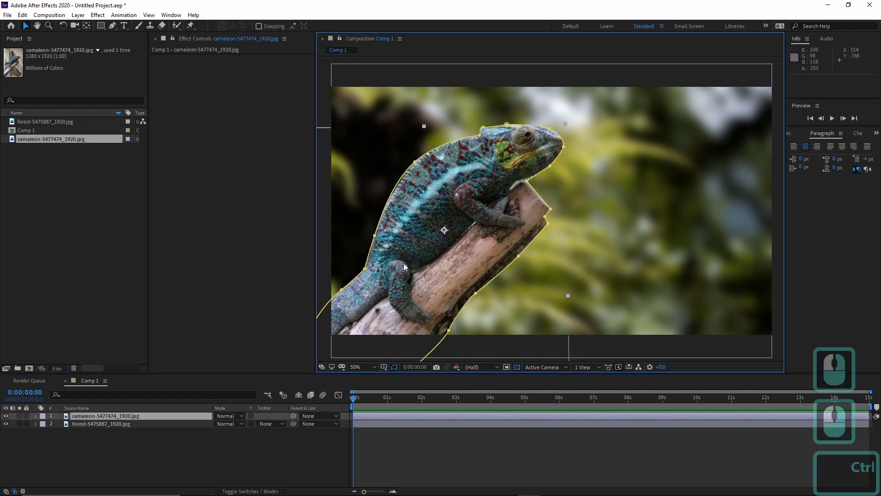
{"action": "key", "text": "ctrl+space"}
{"action": "left_click", "coordinate": [326, 251]}
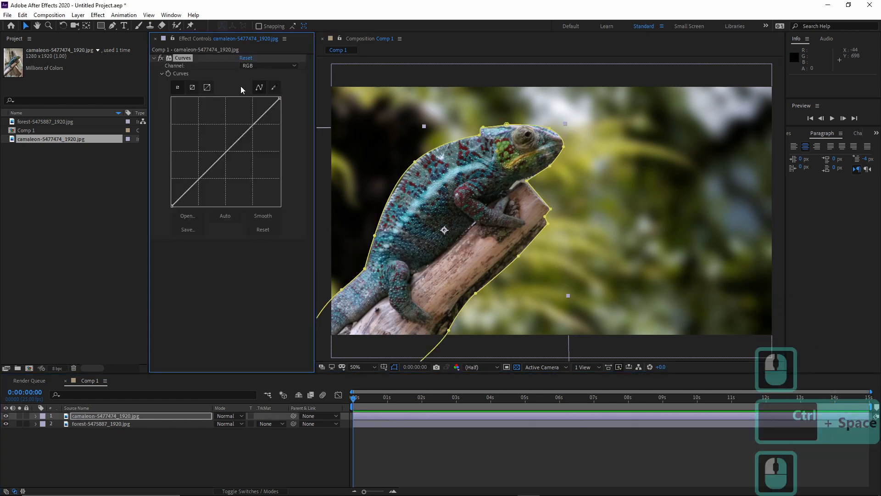
Try lowering the green channel's shadows in the chameleon's Curves effect, and remove the added curve points
{"action": "left_click", "coordinate": [264, 67]}
{"action": "left_click", "coordinate": [252, 94]}
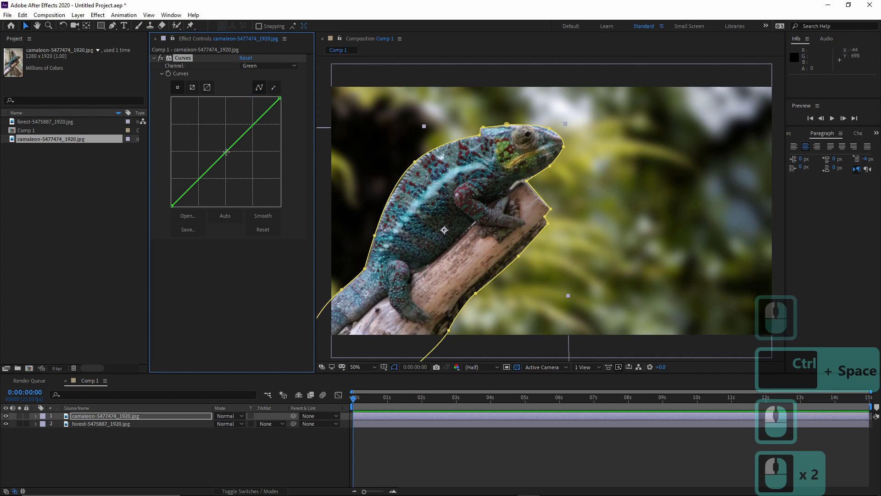
{"action": "left_click_drag", "start_coordinate": [207, 172], "coordinate": [194, 194]}
{"action": "left_click", "coordinate": [226, 153]}
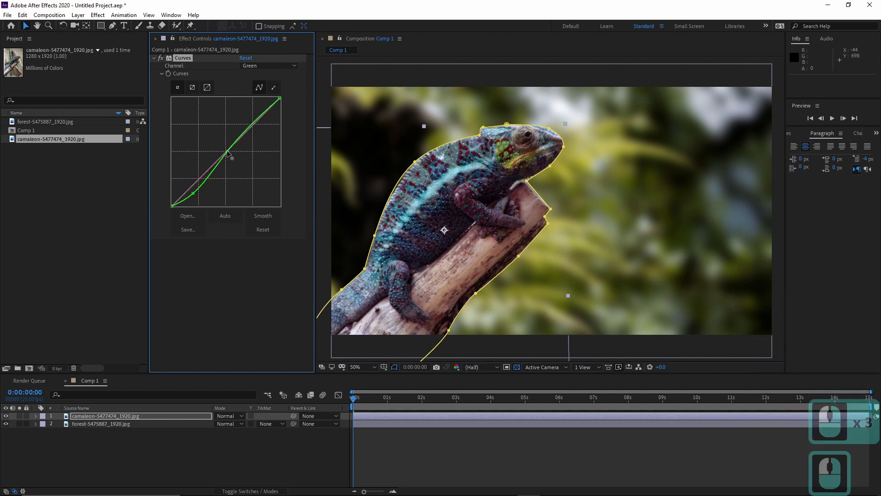
{"action": "left_click_drag", "start_coordinate": [228, 153], "coordinate": [500, 190]}
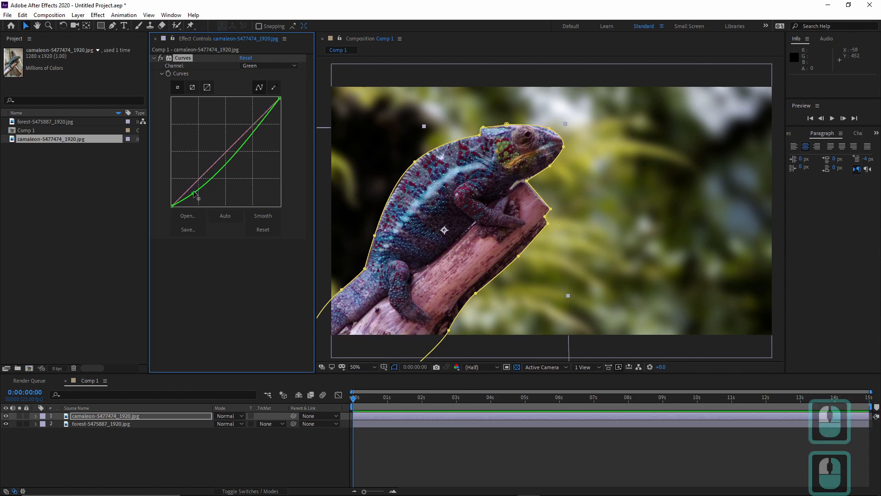
{"action": "left_click_drag", "start_coordinate": [193, 194], "coordinate": [486, 132]}
Anchor the midtones of the chameleon's blue channel curve and lower its shadows slightly
{"action": "left_click", "coordinate": [271, 66]}
{"action": "left_click", "coordinate": [261, 105]}
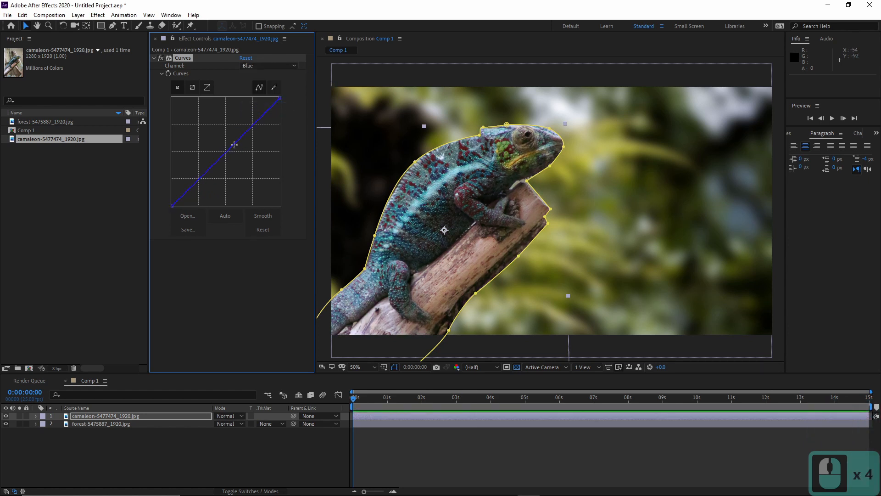
{"action": "left_click", "coordinate": [228, 150]}
{"action": "left_click_drag", "start_coordinate": [207, 174], "coordinate": [202, 186]}
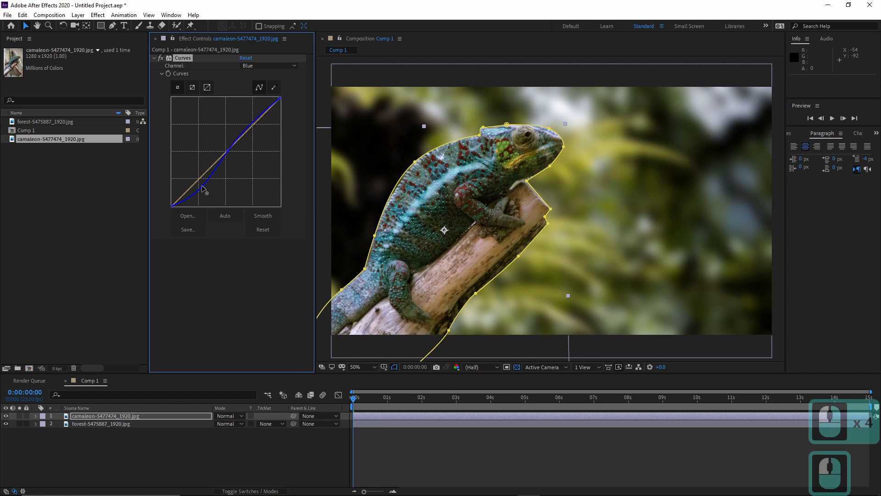
{"action": "left_click", "coordinate": [283, 67]}
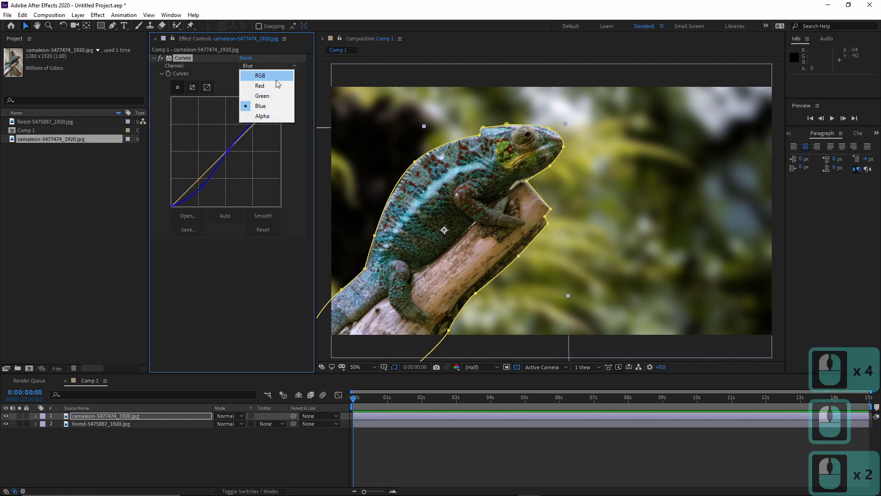
{"action": "left_click", "coordinate": [263, 96]}
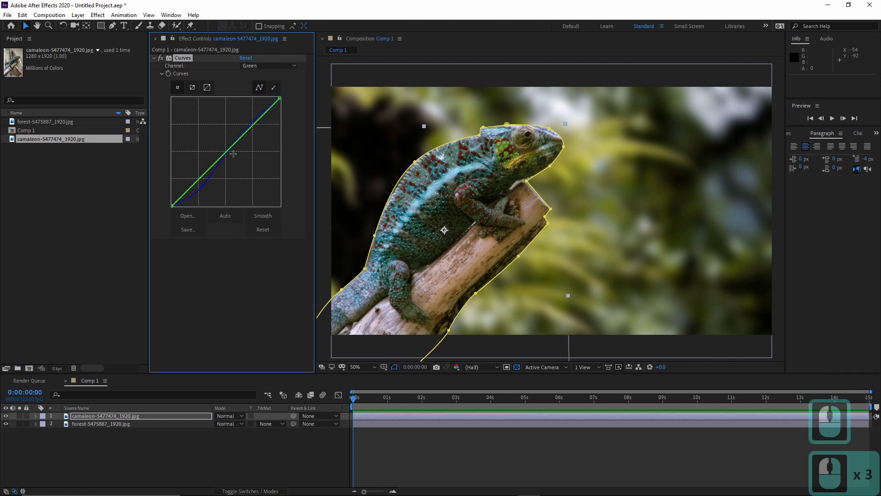
{"action": "left_click", "coordinate": [203, 181]}
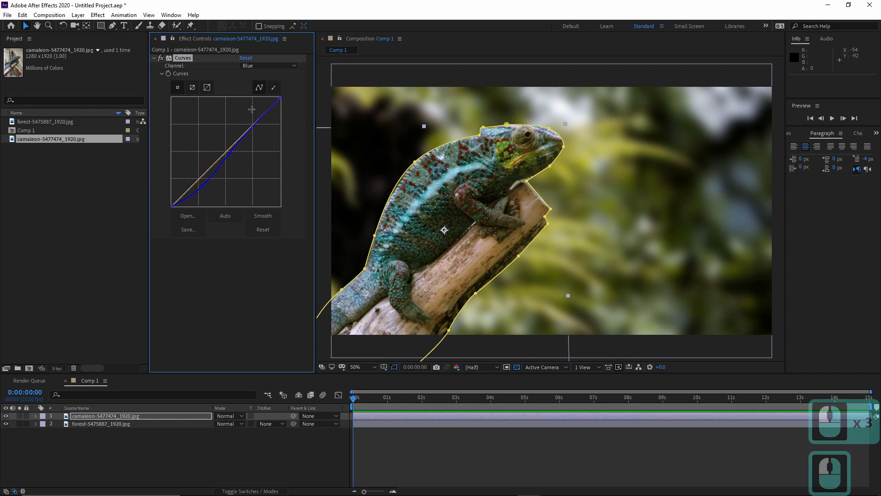
Add midtone and shadow points to the chameleon's green channel curve, keeping them close to the diagonal
{"action": "left_click", "coordinate": [257, 65]}
{"action": "left_click", "coordinate": [260, 95]}
{"action": "left_click", "coordinate": [228, 151]}
{"action": "left_click_drag", "start_coordinate": [196, 179], "coordinate": [197, 180]}
Toggle the Curves effect off and on to compare the chameleon's color against the blurred background
{"action": "left_click", "coordinate": [161, 58]}
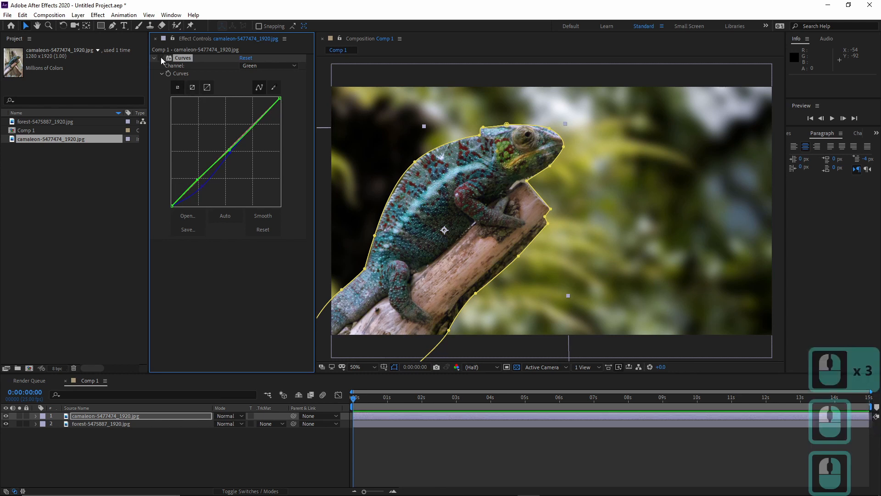
{"action": "left_click", "coordinate": [161, 58]}
{"action": "left_click", "coordinate": [161, 58]}
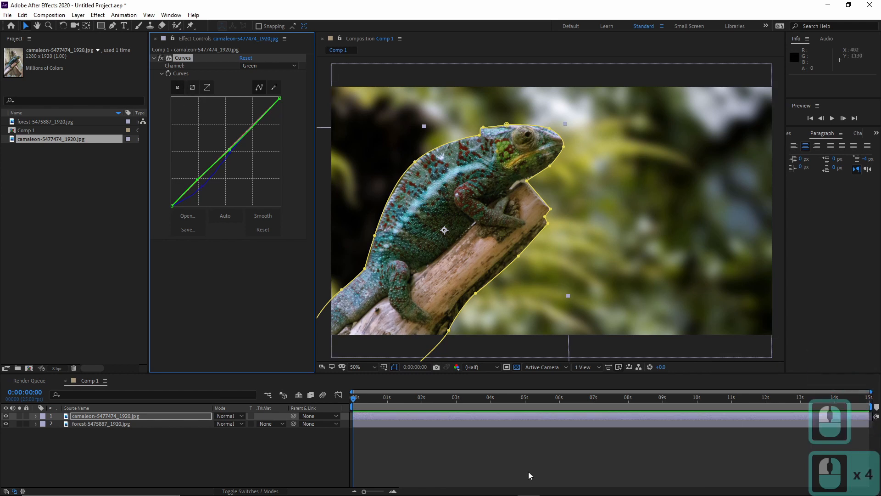
{"action": "left_click", "coordinate": [567, 431]}
{"action": "scroll", "coordinate": [572, 186], "scroll_direction": "down", "scroll_amount": 2}
{"action": "scroll", "coordinate": [629, 171], "scroll_direction": "up", "scroll_amount": 2}
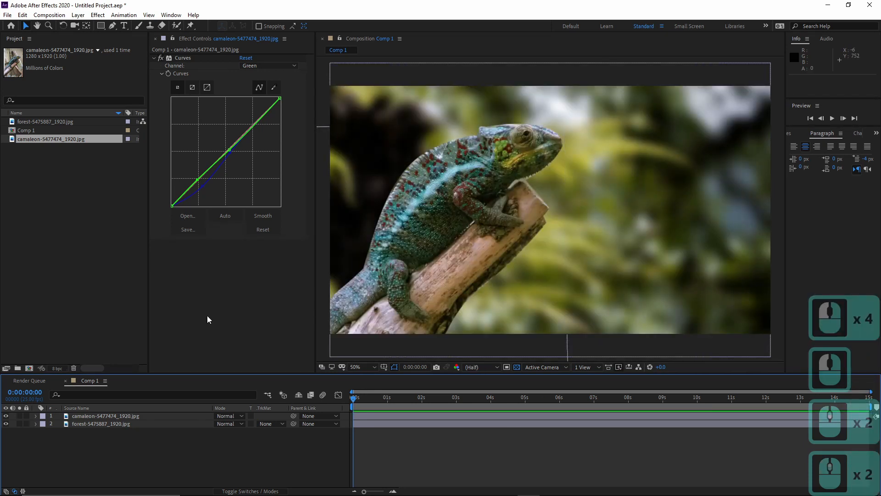
Enlarge the timeline area and add the current frame of Comp 1 to the render queue as a PNG
{"action": "left_click_drag", "start_coordinate": [160, 445], "coordinate": [181, 340]}
{"action": "left_click", "coordinate": [339, 413]}
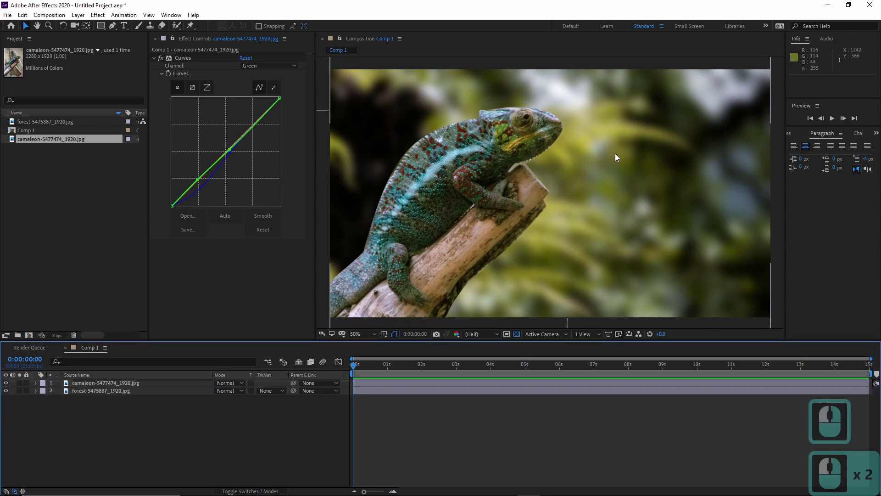
{"action": "key", "text": "ctrl+alt+s"}
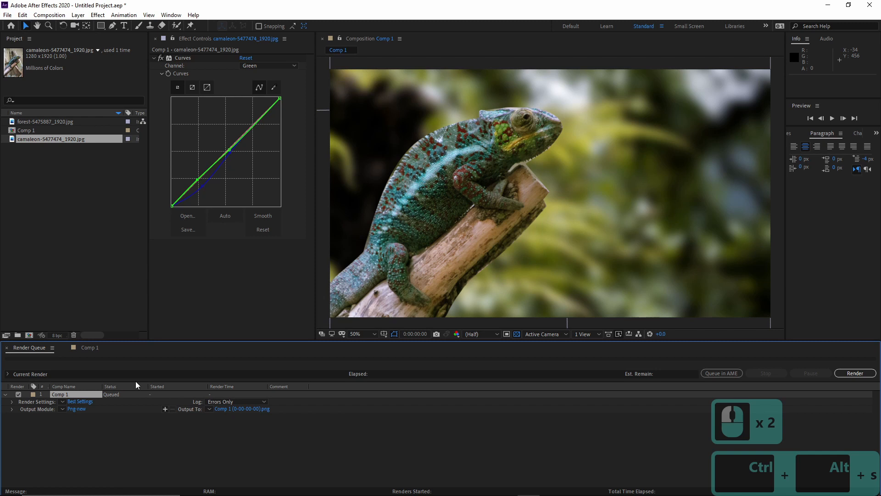
{"action": "left_click", "coordinate": [49, 14]}
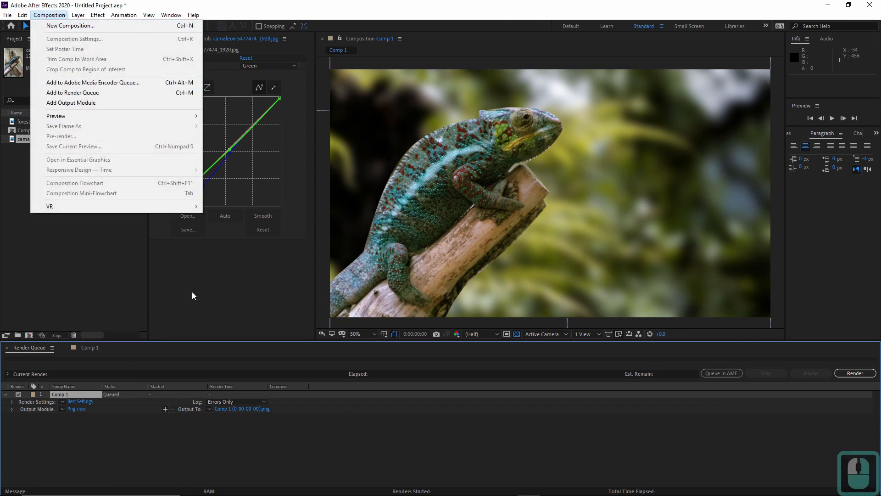
{"action": "left_click", "coordinate": [301, 291]}
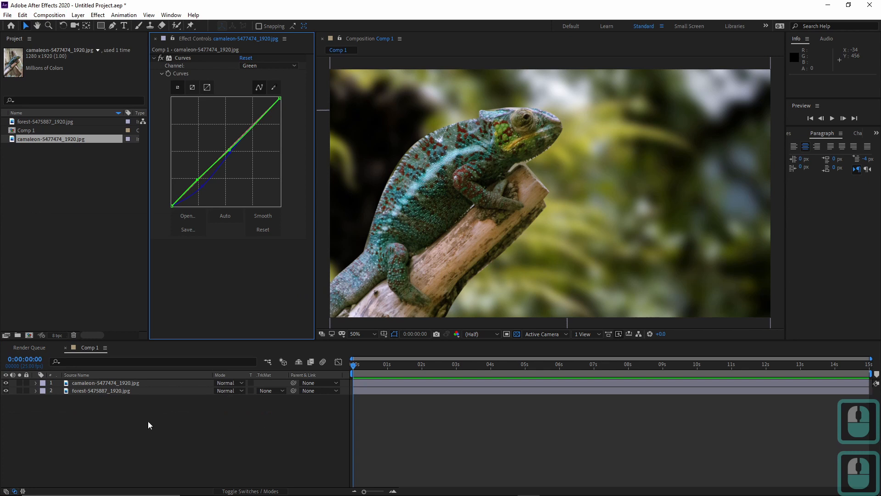
{"action": "key", "text": "ctrl+alt+0"}
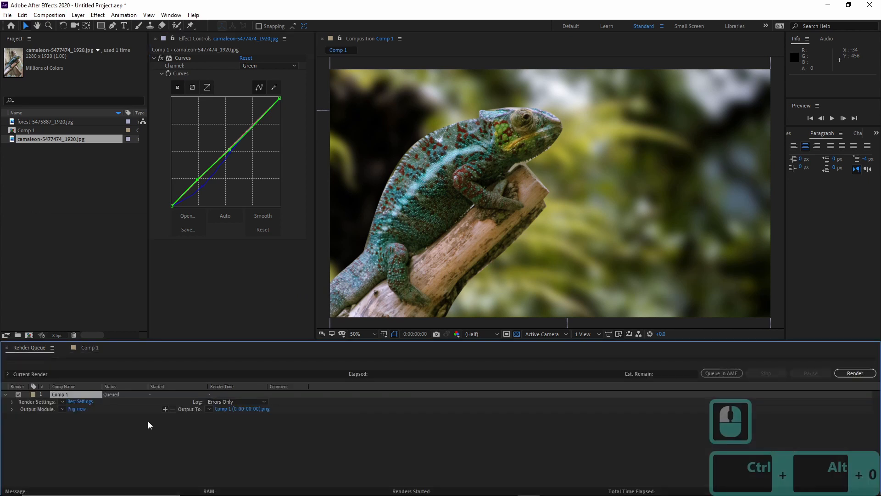
Set the output frame to After_Effects_render in the Desktop > Compositing > Renders folder and render it
{"action": "left_click", "coordinate": [258, 409]}
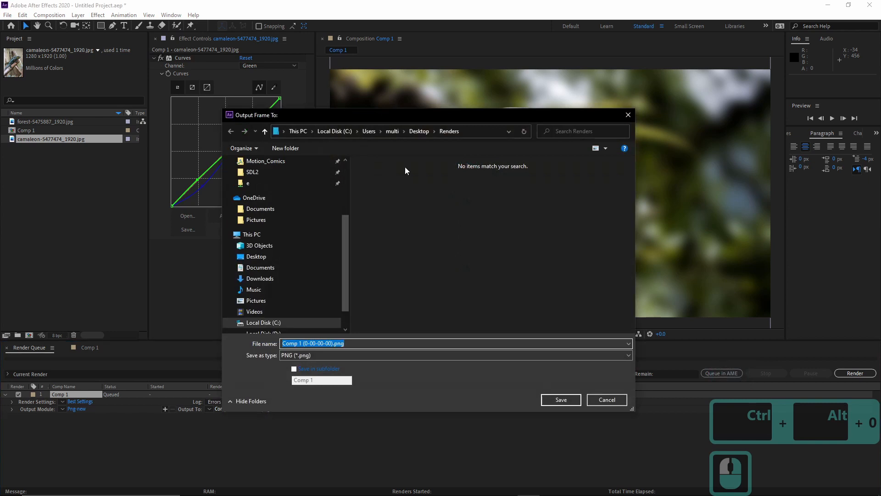
{"action": "left_click", "coordinate": [419, 131]}
{"action": "double_click", "coordinate": [398, 173]}
{"action": "double_click", "coordinate": [398, 174]}
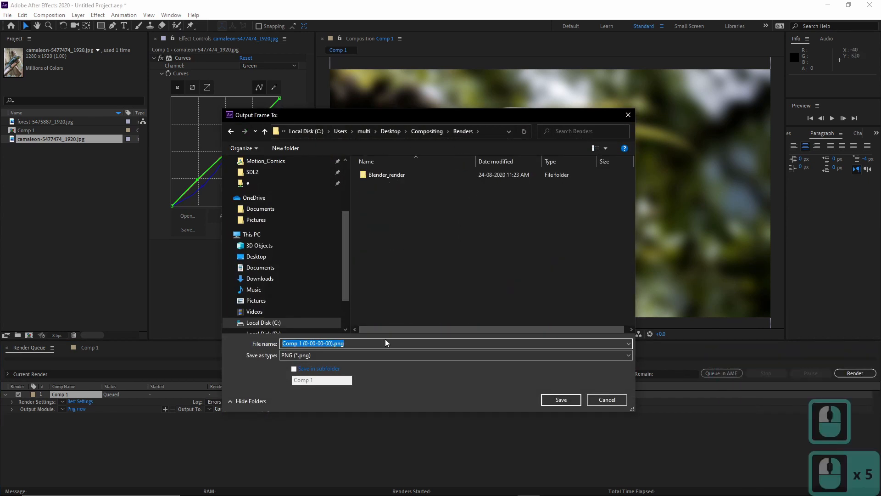
{"action": "type", "text": "After_"}
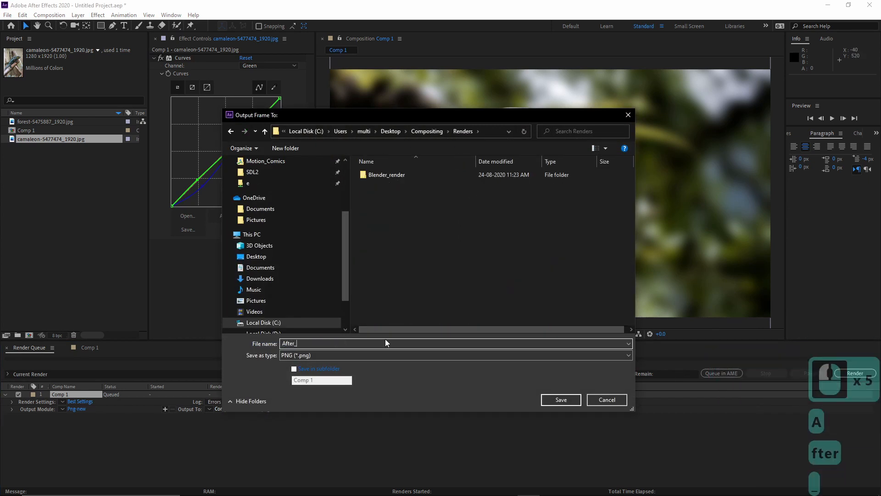
{"action": "type", "text": "Effects"}
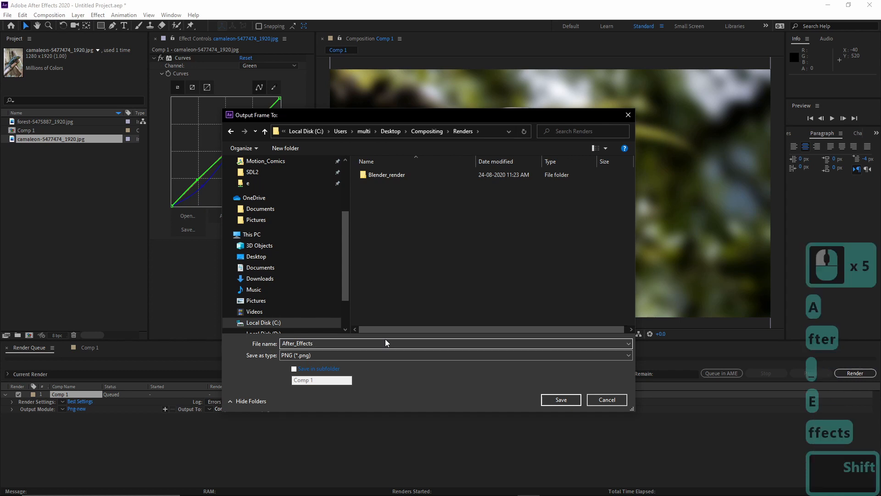
{"action": "type", "text": "_render"}
{"action": "key", "text": "Return"}
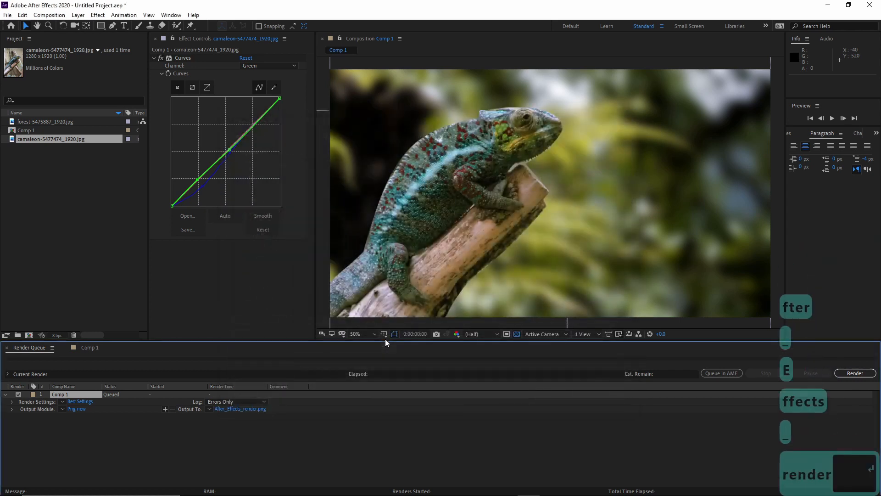
{"action": "left_click", "coordinate": [848, 372]}
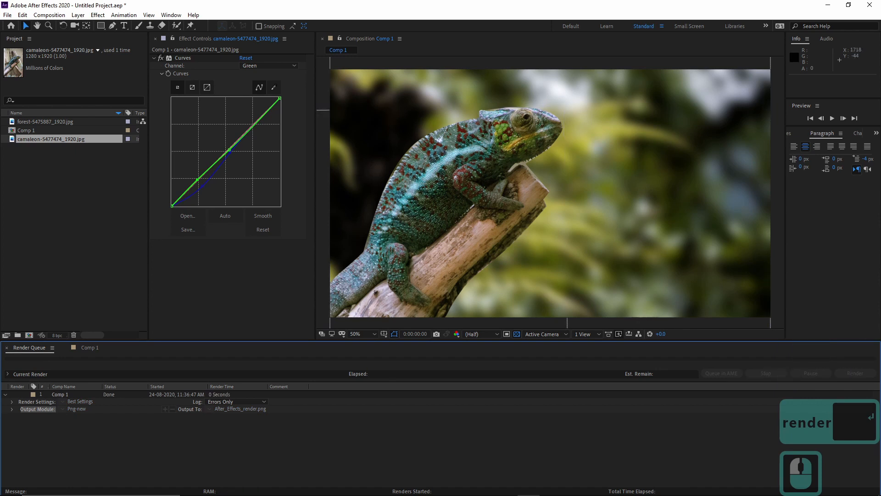
Switch to File Explorer, open Desktop > Compositing > Renders and show its contents as thumbnails
{"action": "left_click_drag", "start_coordinate": [0, 110], "coordinate": [395, 97]}
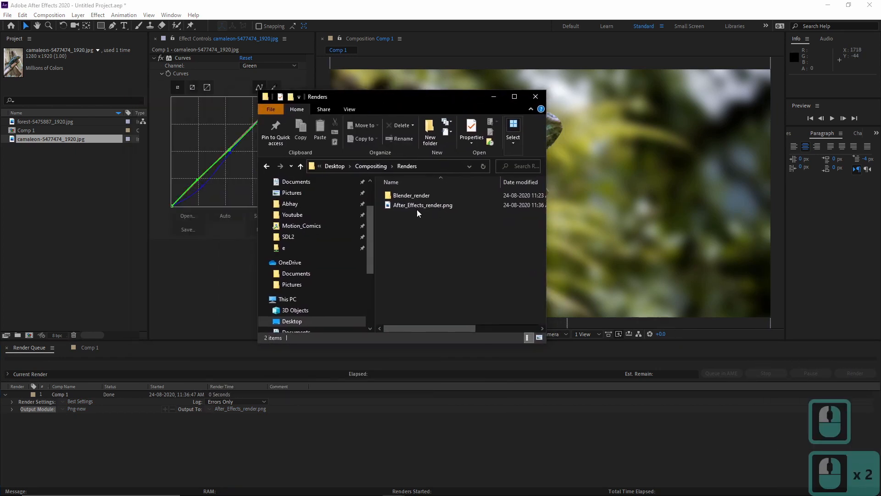
{"action": "left_click", "coordinate": [428, 238]}
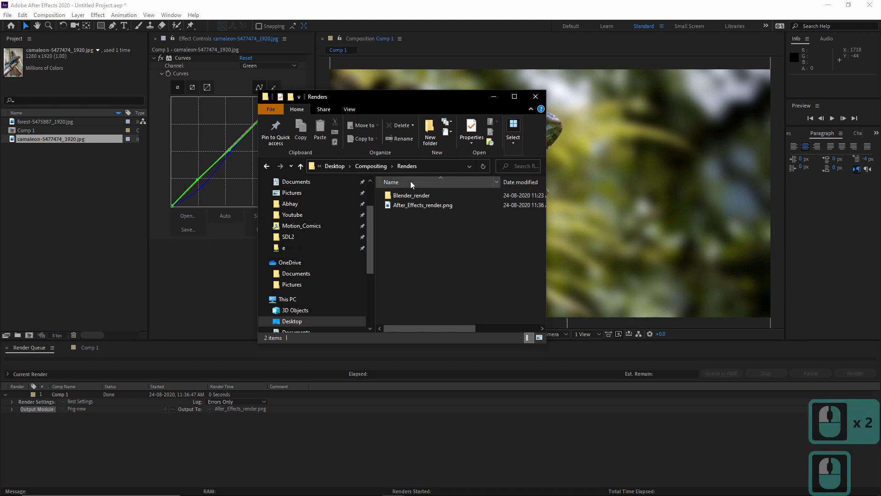
{"action": "left_click", "coordinate": [374, 166]}
{"action": "double_click", "coordinate": [463, 205]}
{"action": "left_click", "coordinate": [441, 248]}
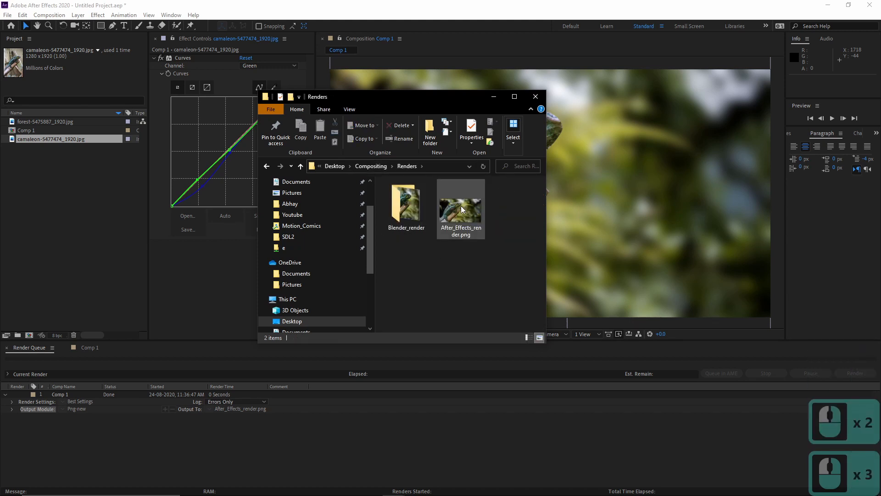
Move Image0001.png from the Blender_render folder into Renders and delete the Blender_render folder
{"action": "double_click", "coordinate": [405, 216]}
{"action": "left_click", "coordinate": [403, 213]}
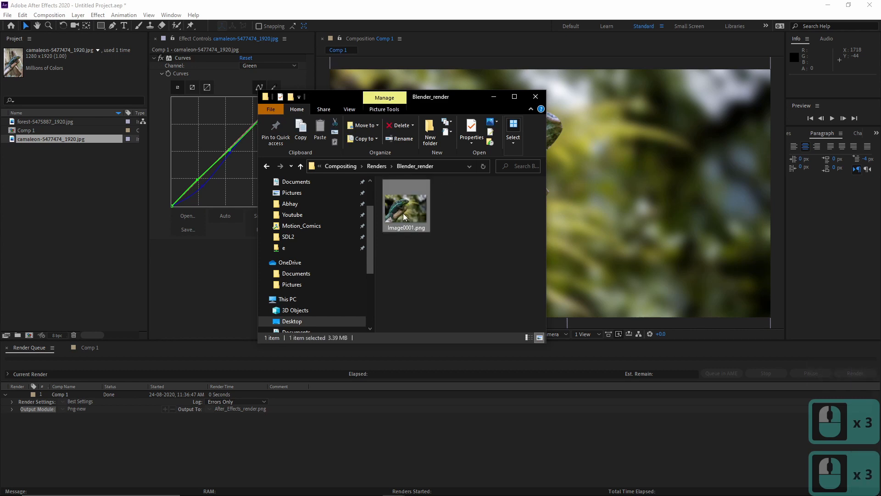
{"action": "key", "text": "ctrl+x"}
{"action": "left_click", "coordinate": [376, 166]}
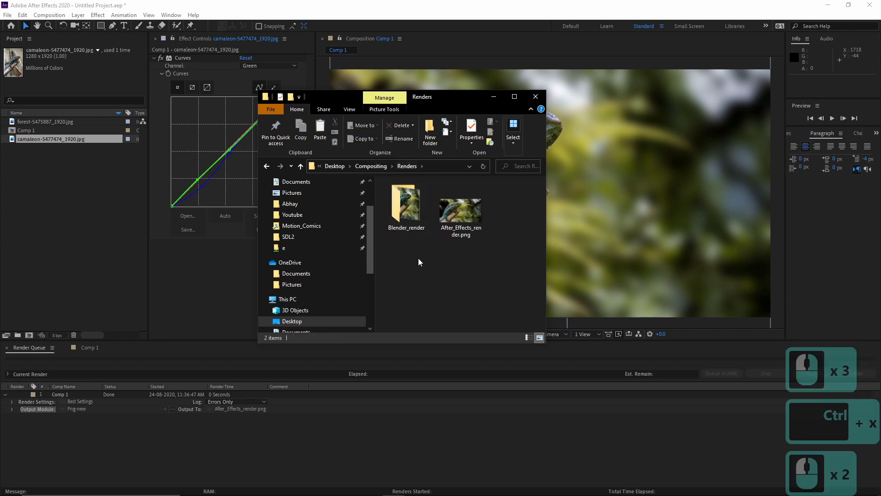
{"action": "key", "text": "ctrl+v"}
{"action": "left_click", "coordinate": [409, 207]}
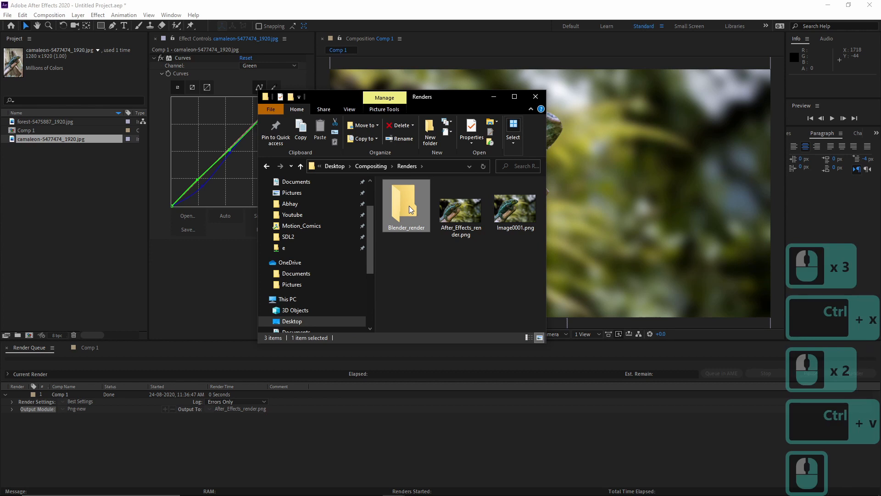
{"action": "key", "text": "Delete"}
Rename Image0001.png in the Renders folder as Blender_render, keeping the .png extension
{"action": "left_click", "coordinate": [463, 214]}
{"action": "left_click", "coordinate": [452, 214]}
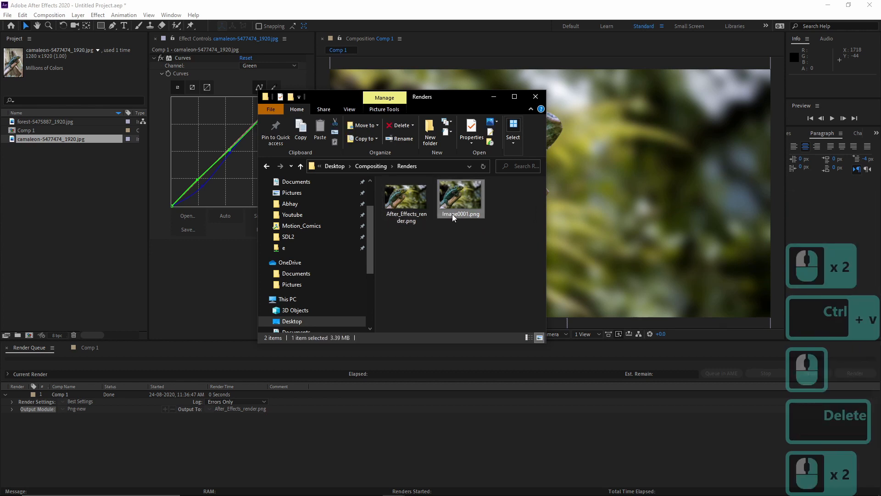
{"action": "type", "text": "Blender"}
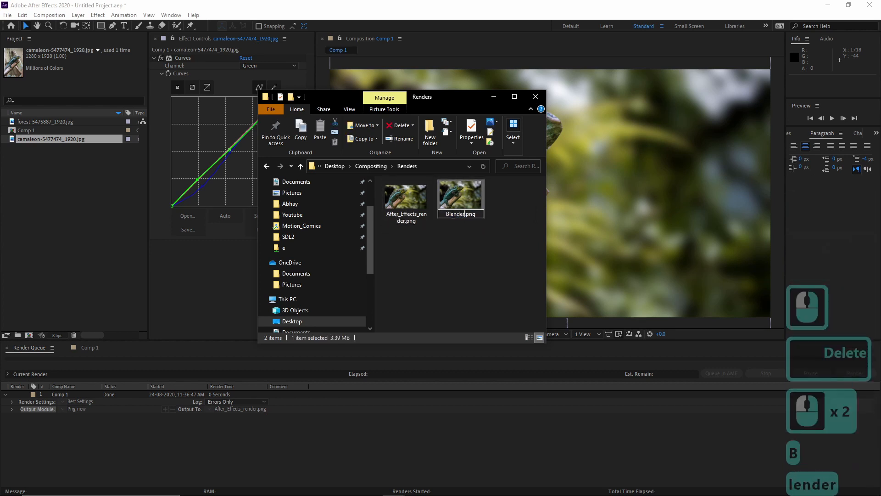
{"action": "type", "text": "_render"}
{"action": "key", "text": "Return"}
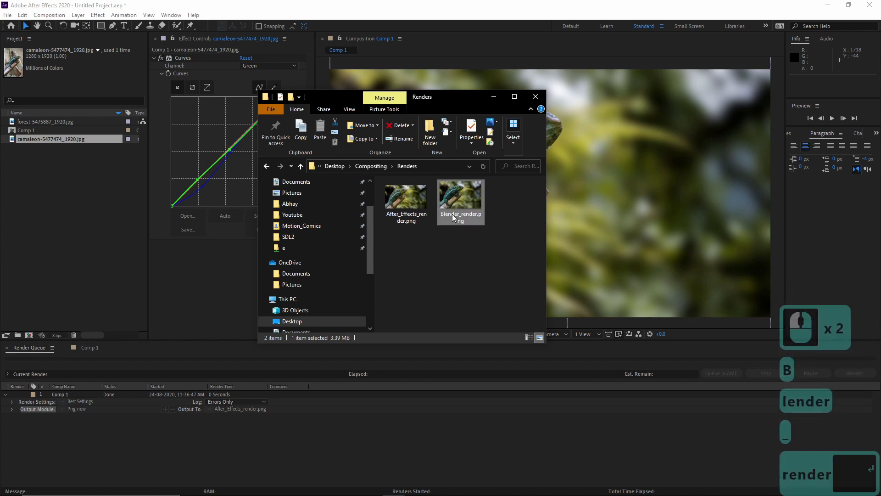
View Blender_render.png and After_Effects_render.png one after the other to compare them, and close the image viewer
{"action": "left_click", "coordinate": [466, 208]}
{"action": "double_click", "coordinate": [467, 208]}
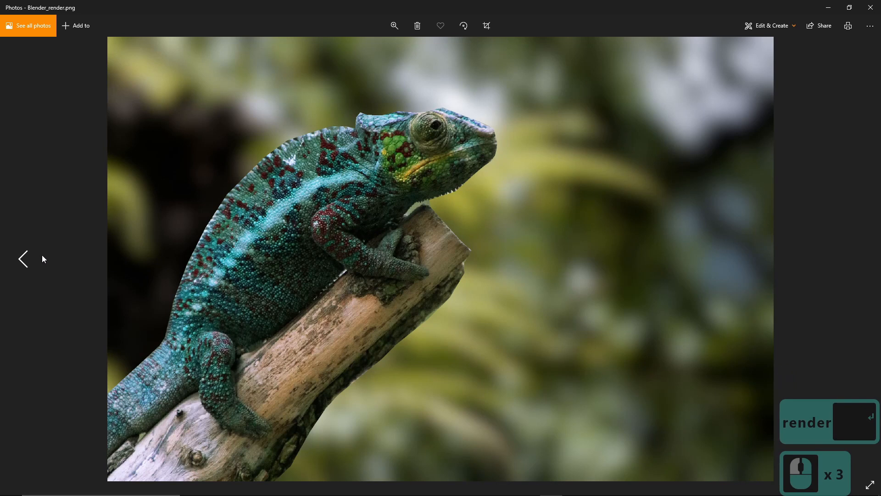
{"action": "left_click", "coordinate": [20, 259]}
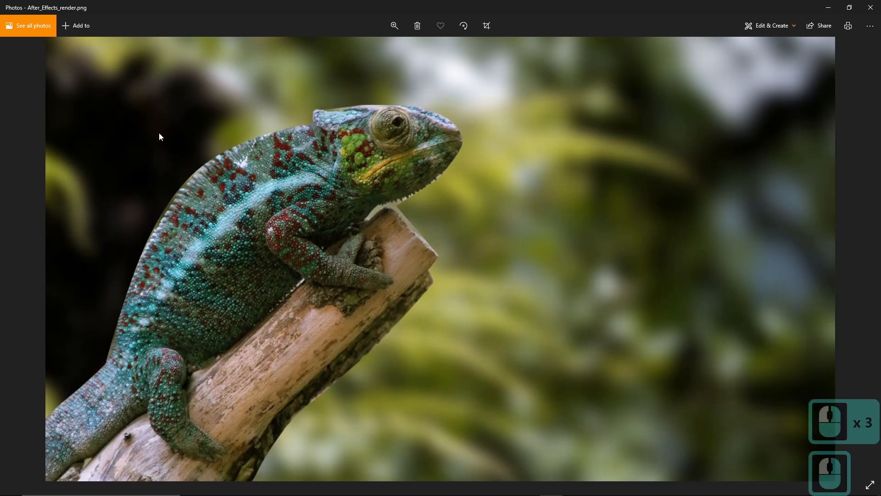
{"action": "left_click", "coordinate": [871, 8]}
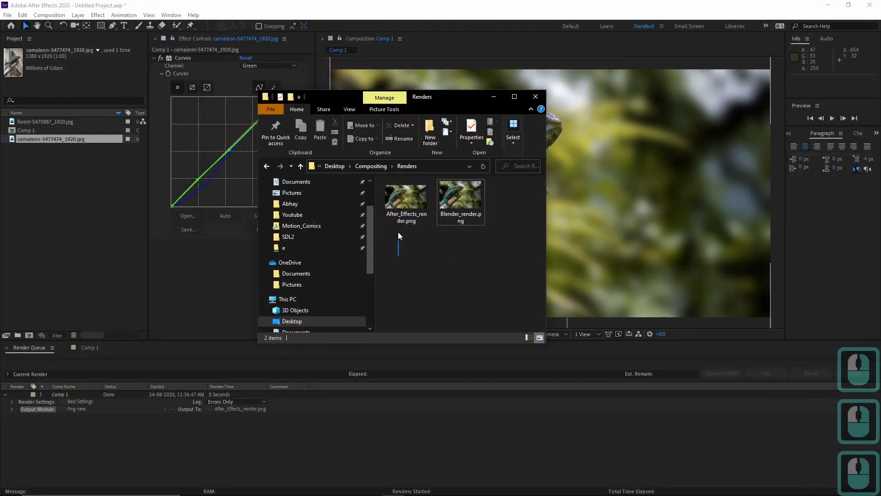
{"action": "left_click", "coordinate": [406, 258]}
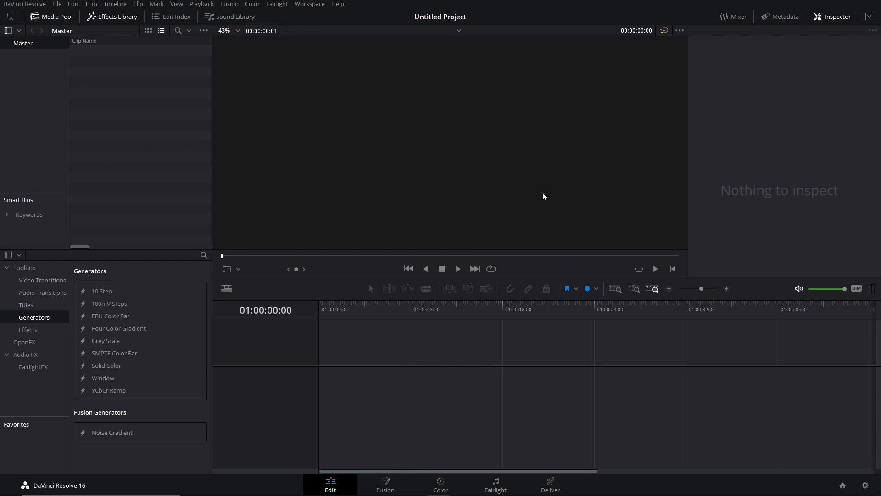
Import the camaleon and forest JPG images from the Compositing folder into the Master bin and move the folder window out of the way
{"action": "key", "text": "alt+Tab"}
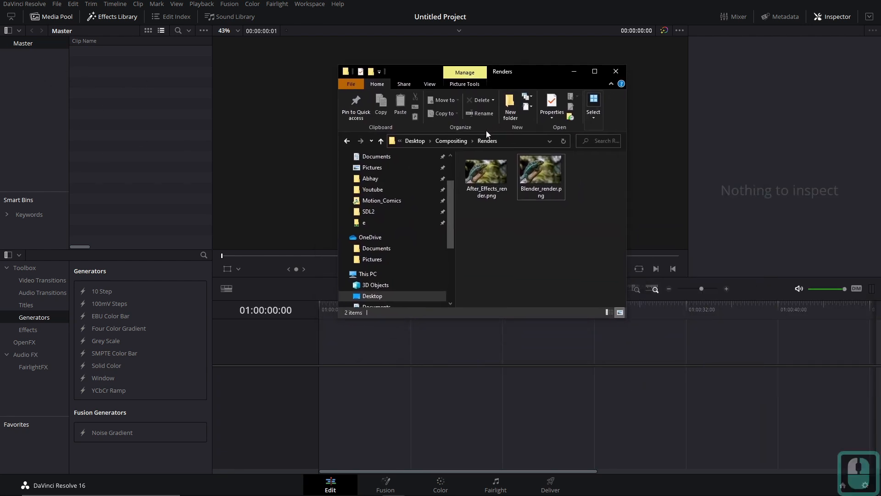
{"action": "left_click", "coordinate": [452, 142]}
{"action": "left_click", "coordinate": [596, 181]}
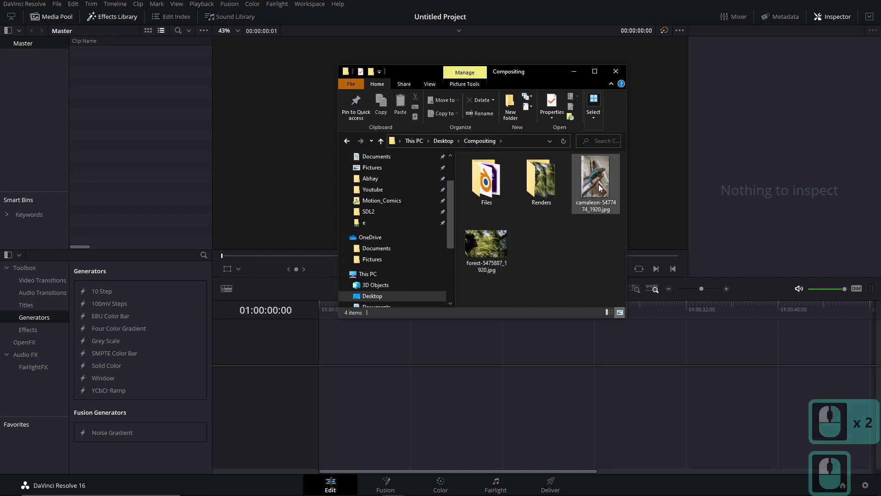
{"action": "left_click", "coordinate": [483, 243], "text": "ctrl"}
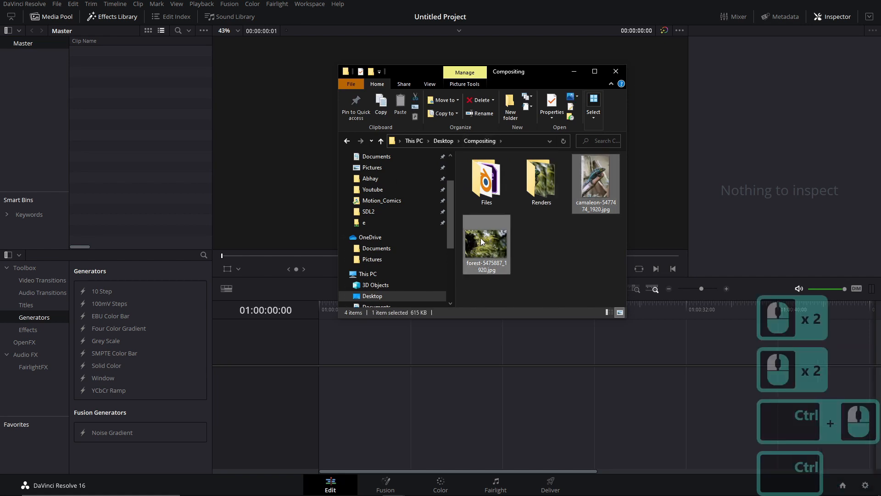
{"action": "left_click_drag", "start_coordinate": [492, 239], "coordinate": [120, 128]}
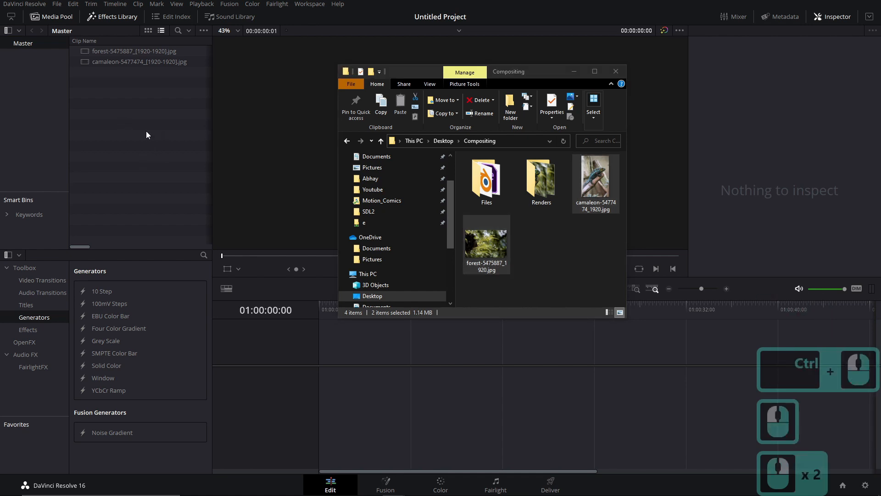
{"action": "left_click", "coordinate": [525, 75]}
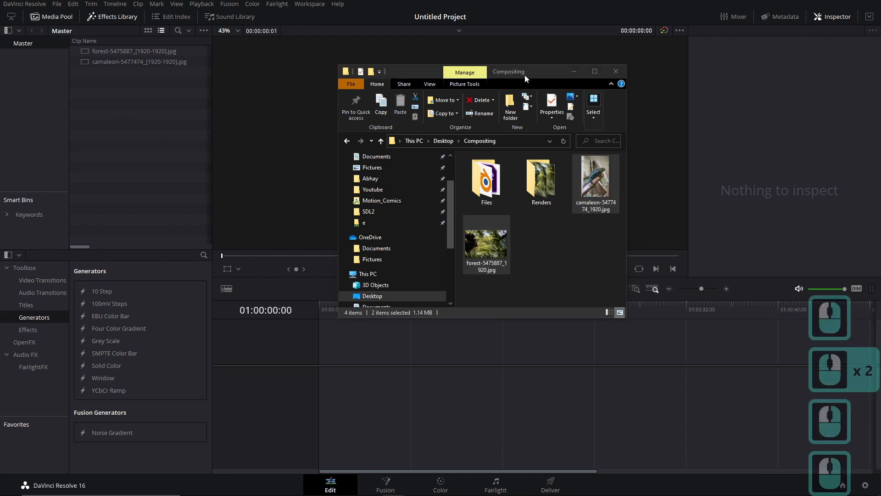
{"action": "left_click_drag", "start_coordinate": [525, 75], "coordinate": [880, 115]}
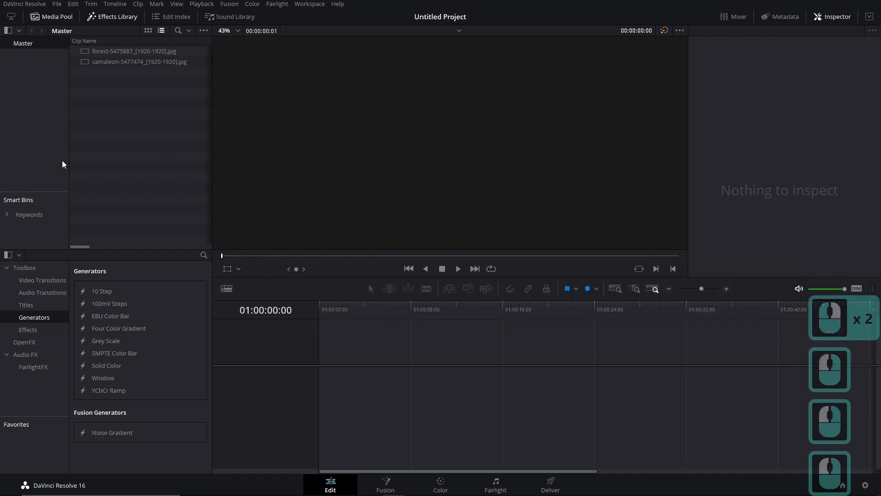
{"action": "right_click", "coordinate": [130, 115]}
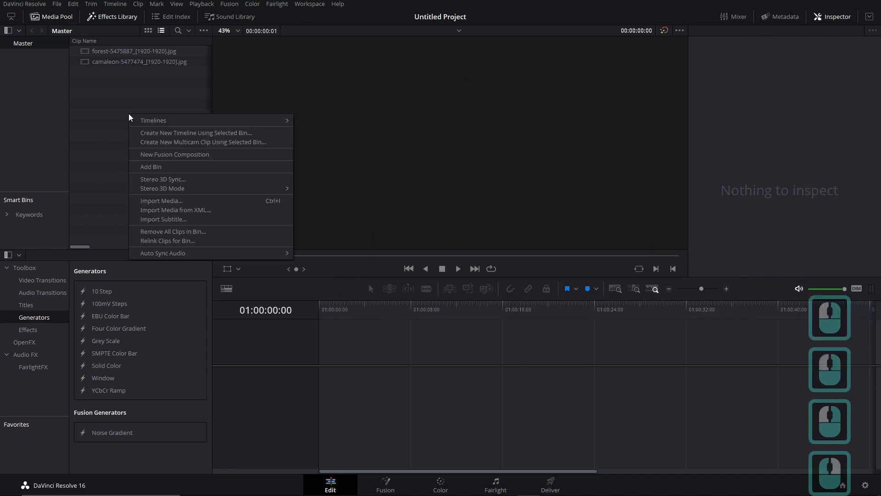
{"action": "left_click", "coordinate": [175, 202]}
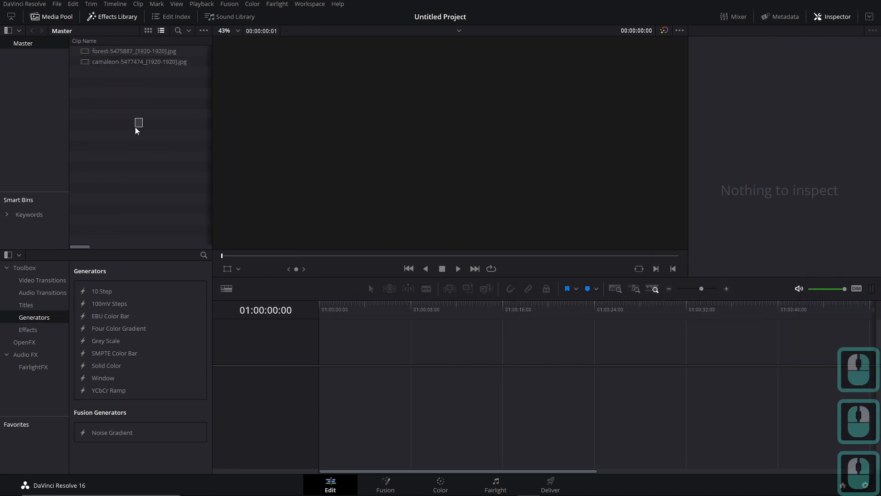
Add a new bin named Fusion under Master in the media pool
{"action": "right_click", "coordinate": [35, 98]}
{"action": "left_click", "coordinate": [56, 100]}
{"action": "key", "text": "Return"}
{"action": "type", "text": "Fusion"}
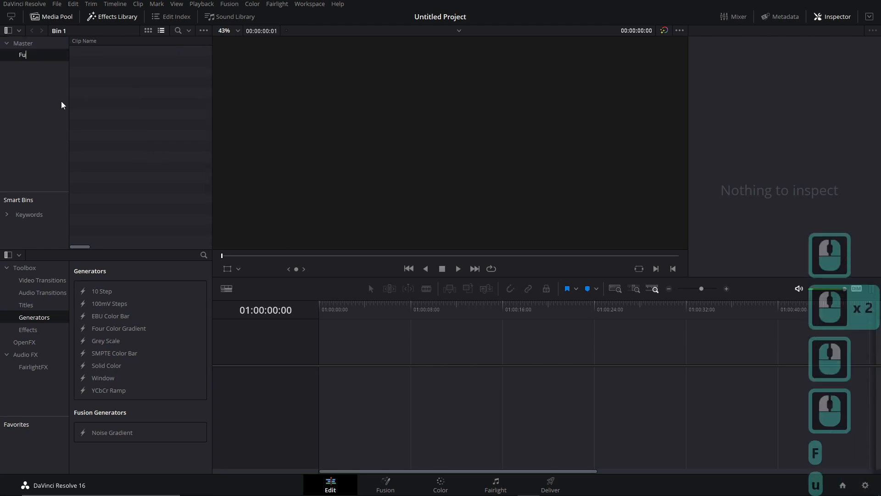
{"action": "key", "text": "Return"}
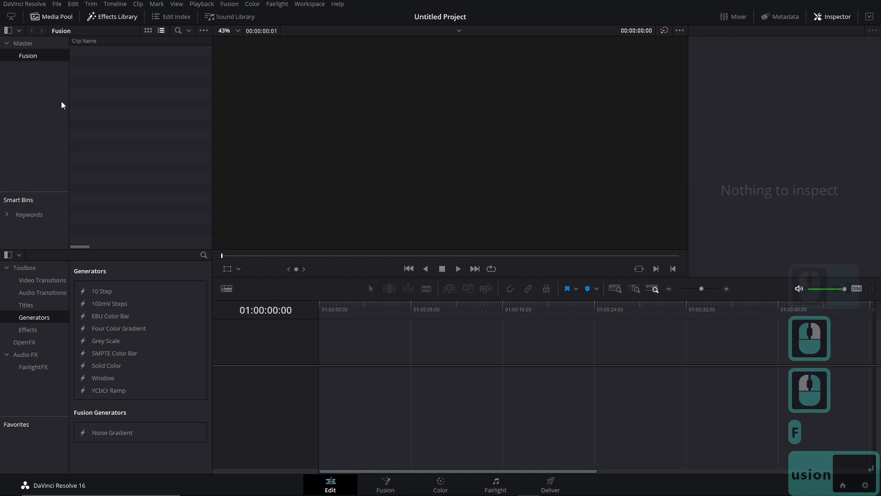
Create a new Fusion composition clip named test in the Fusion bin
{"action": "right_click", "coordinate": [111, 87]}
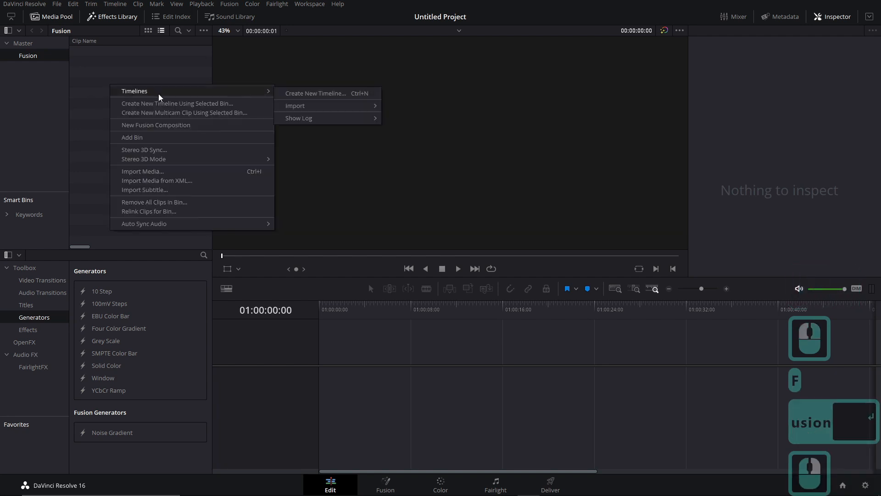
{"action": "left_click", "coordinate": [166, 125]}
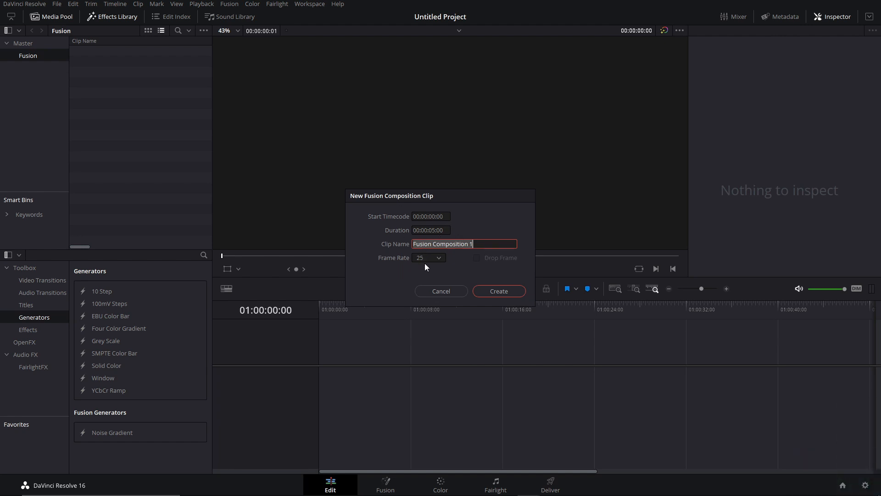
{"action": "double_click", "coordinate": [485, 247]}
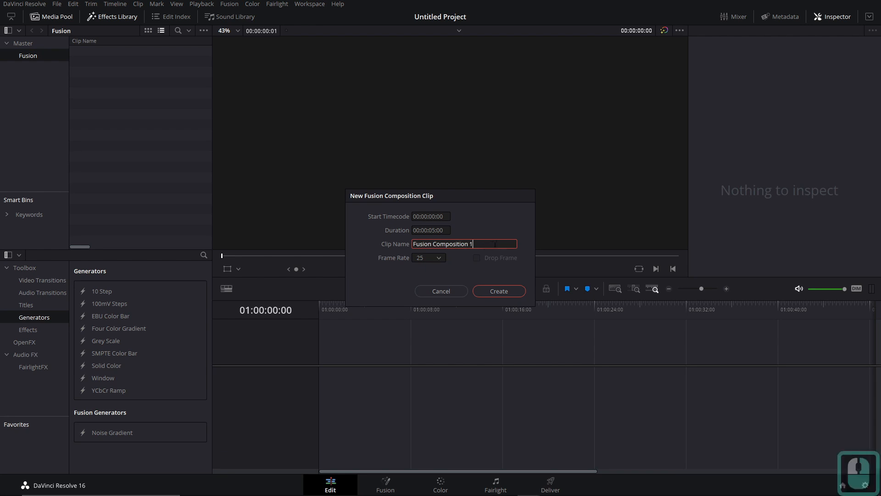
{"action": "type", "text": "test"}
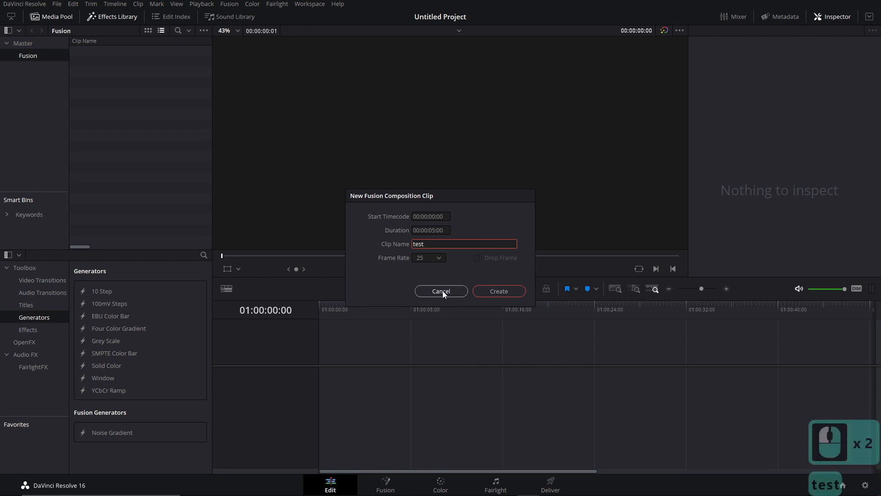
{"action": "left_click", "coordinate": [488, 290]}
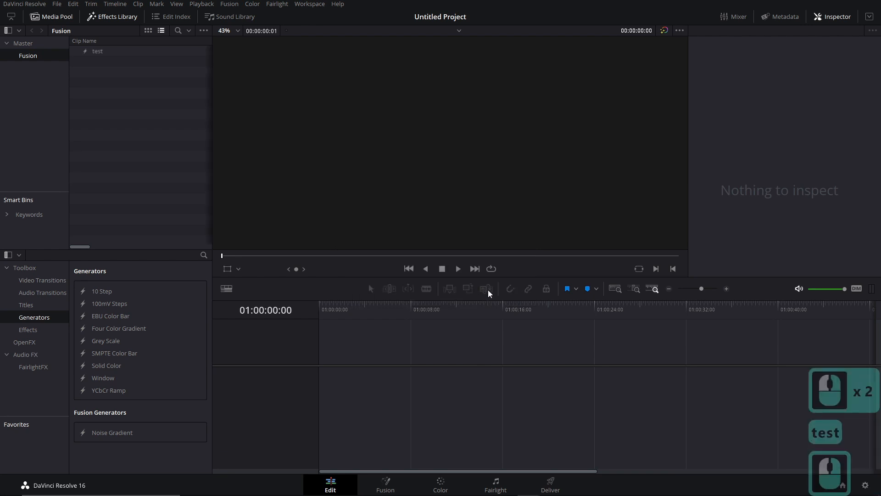
Open the test clip in the Fusion page and move the MediaOut1 node to the right in the node graph
{"action": "right_click", "coordinate": [97, 53]}
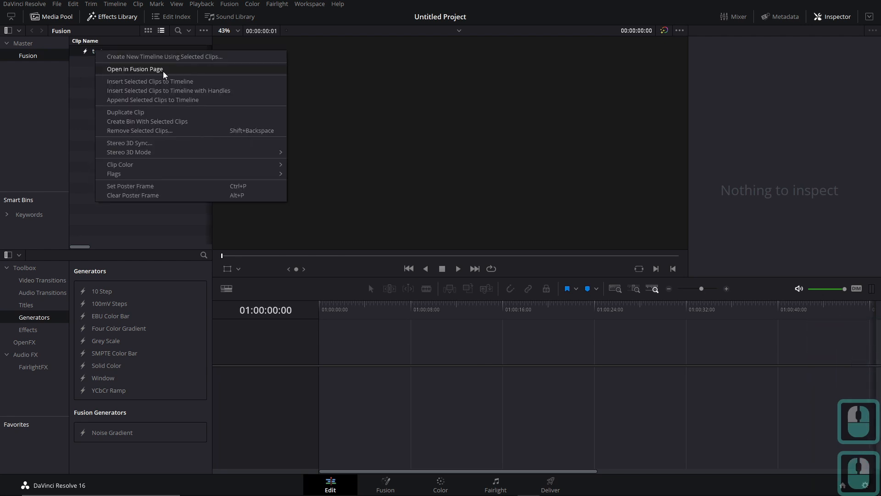
{"action": "left_click", "coordinate": [150, 73]}
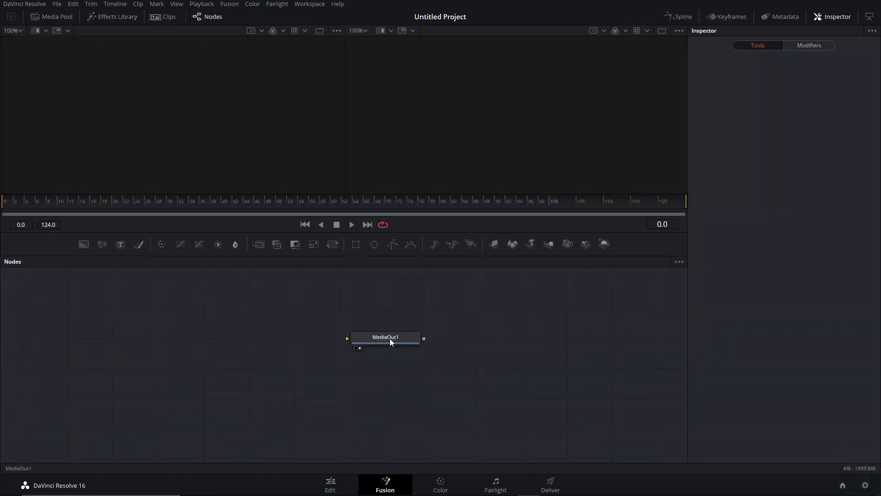
{"action": "left_click_drag", "start_coordinate": [390, 338], "coordinate": [531, 330]}
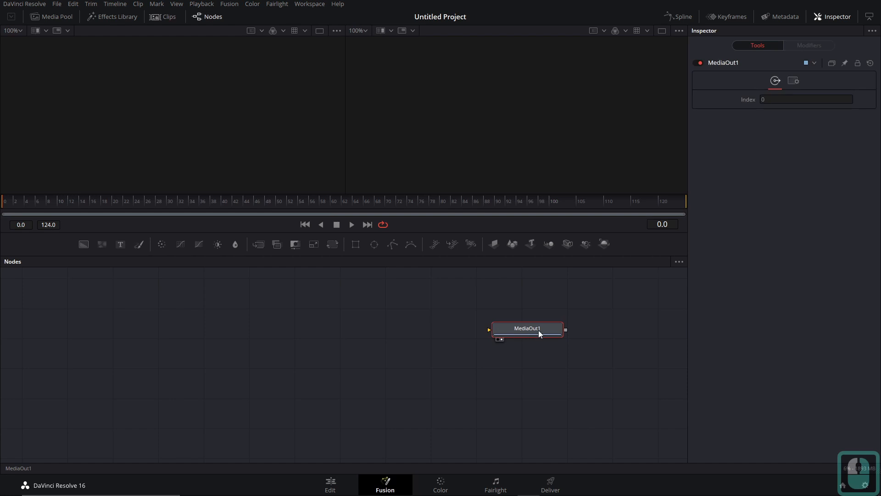
{"action": "left_click_drag", "start_coordinate": [139, 316], "coordinate": [262, 373]}
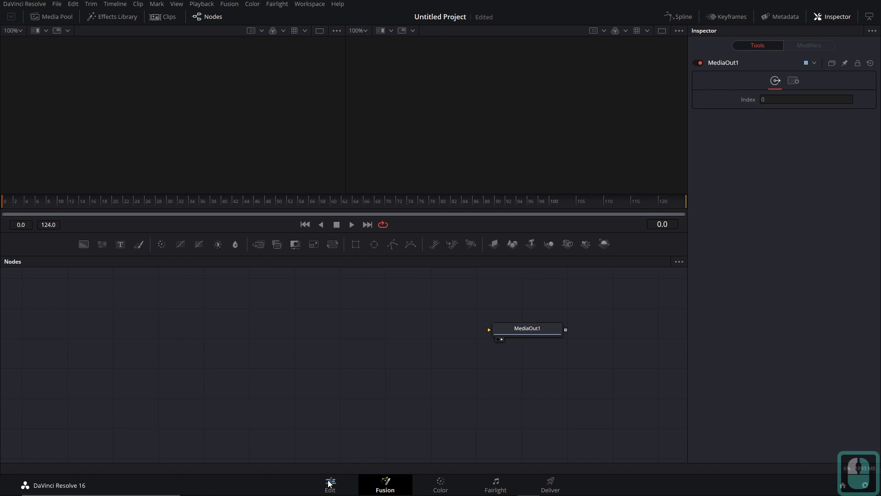
{"action": "left_click_drag", "start_coordinate": [487, 330], "coordinate": [387, 334]}
Show the Media and Cut pages in the page navigation bar
{"action": "left_click", "coordinate": [310, 5]}
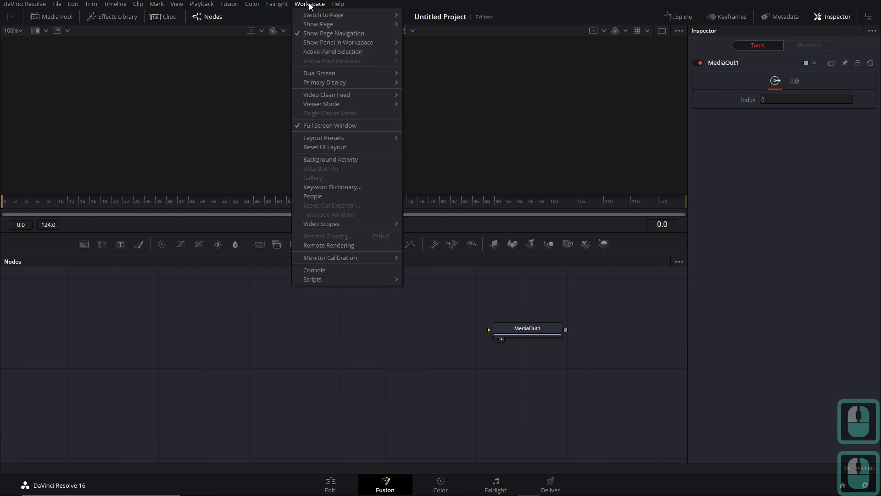
{"action": "left_click", "coordinate": [318, 24]}
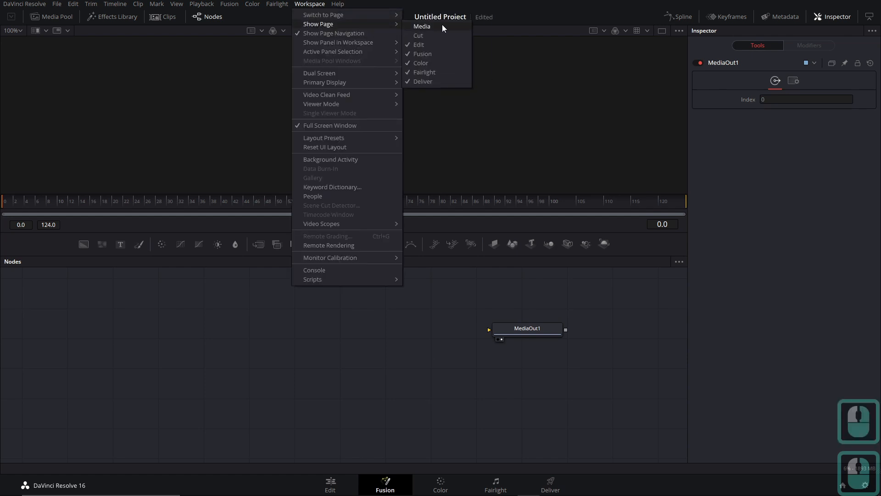
{"action": "left_click", "coordinate": [439, 26]}
{"action": "left_click", "coordinate": [311, 4]}
{"action": "mouse_move", "coordinate": [319, 23]}
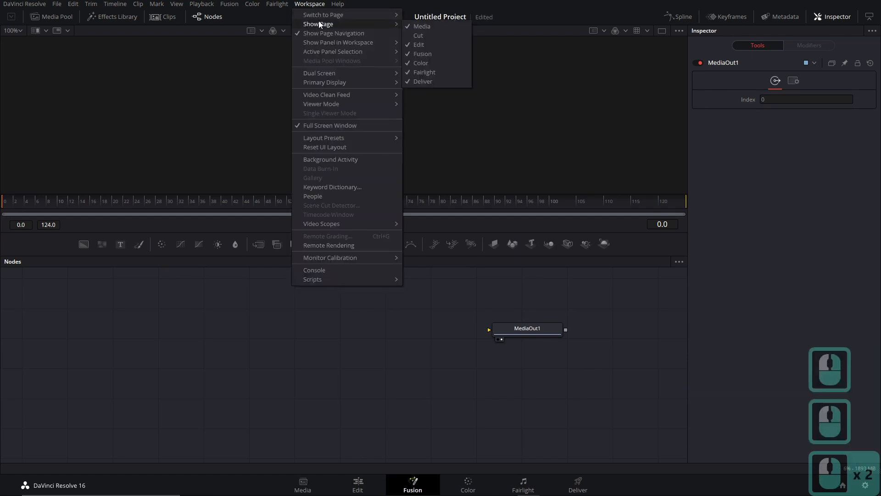
{"action": "left_click", "coordinate": [418, 36]}
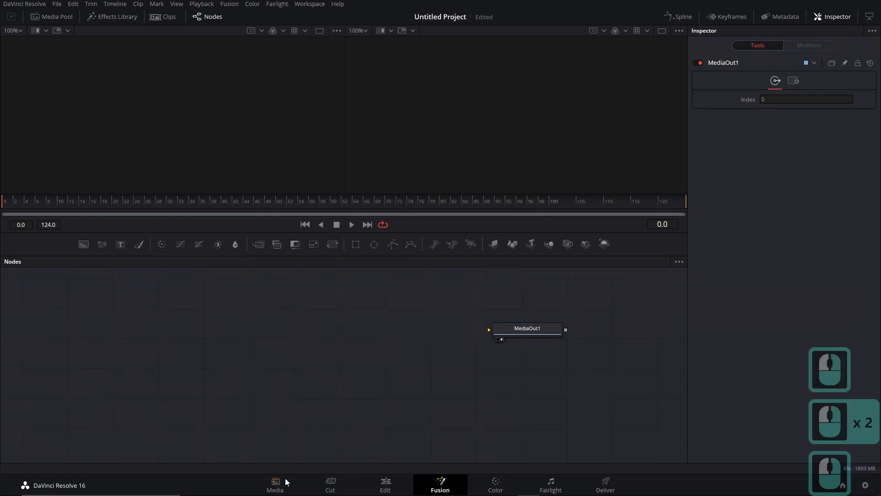
Hide the Media and Cut pages from the page navigation bar again
{"action": "left_click", "coordinate": [314, 4]}
{"action": "mouse_move", "coordinate": [379, 26]}
{"action": "left_click", "coordinate": [422, 27]}
{"action": "left_click", "coordinate": [320, 4]}
{"action": "left_click", "coordinate": [419, 36]}
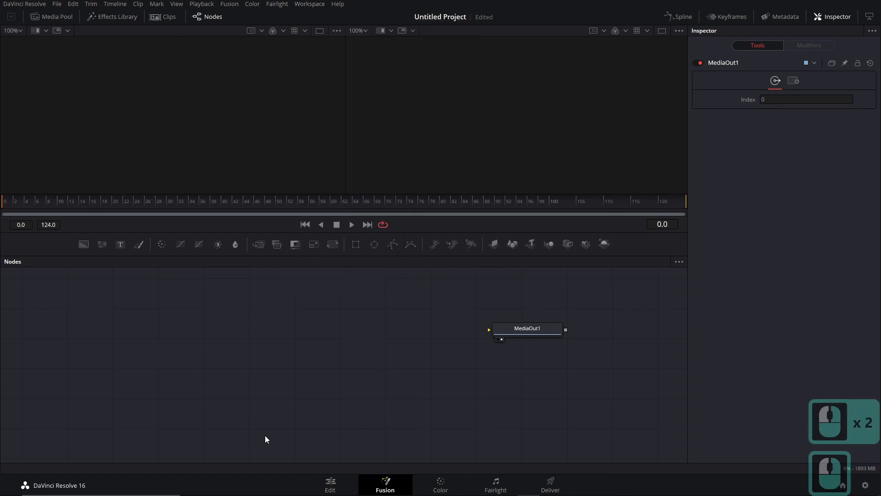
Set the page navigation bar to show icons only, without labels
{"action": "right_click", "coordinate": [619, 485]}
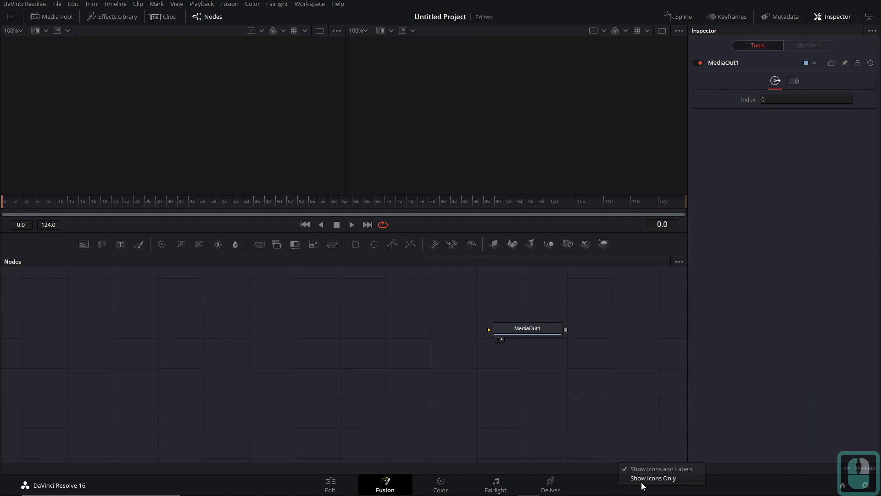
{"action": "left_click", "coordinate": [659, 478]}
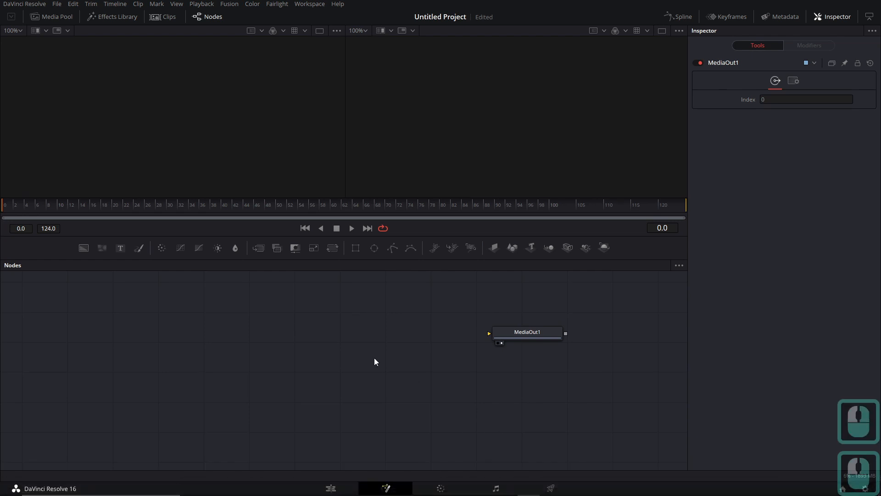
Add the forest and camaleon images from the Master bin to the node graph as separate media inputs
{"action": "left_click", "coordinate": [58, 15]}
{"action": "left_click", "coordinate": [25, 42]}
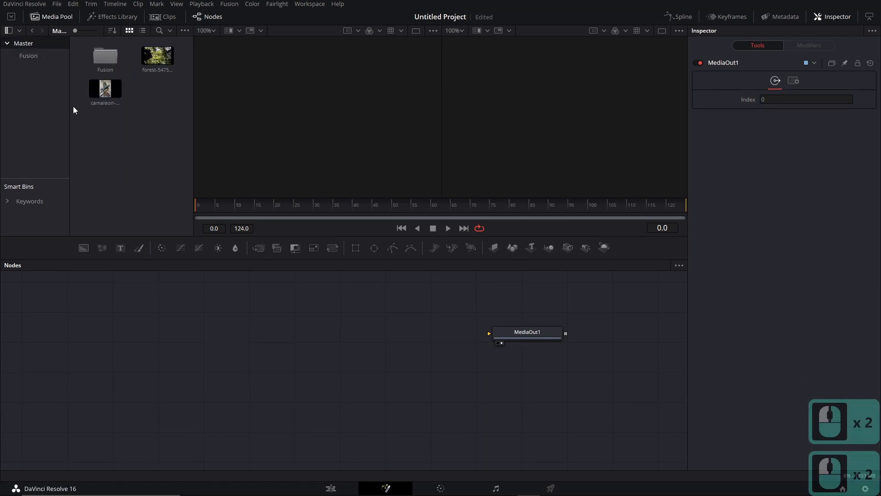
{"action": "left_click_drag", "start_coordinate": [157, 55], "coordinate": [143, 359]}
{"action": "left_click_drag", "start_coordinate": [105, 89], "coordinate": [258, 395]}
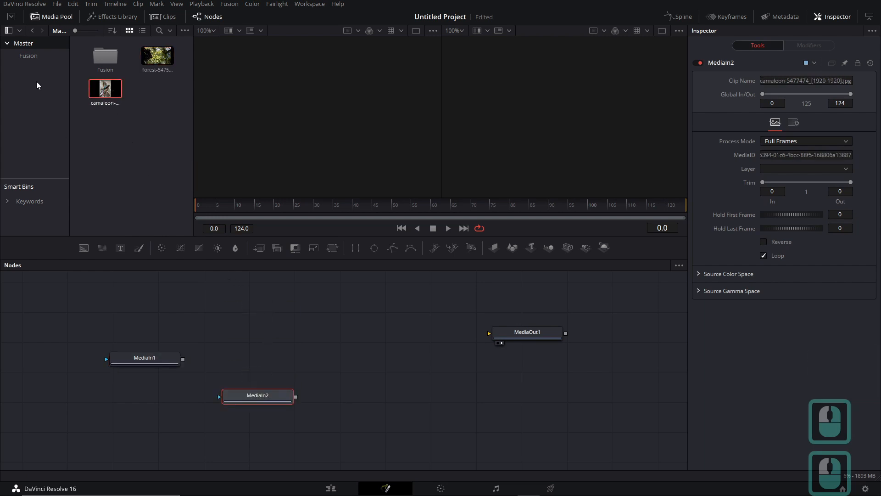
Close the media pool and show the forest input, followed by the chameleon input, in the first viewer
{"action": "left_click", "coordinate": [47, 18]}
{"action": "left_click_drag", "start_coordinate": [156, 358], "coordinate": [204, 188]}
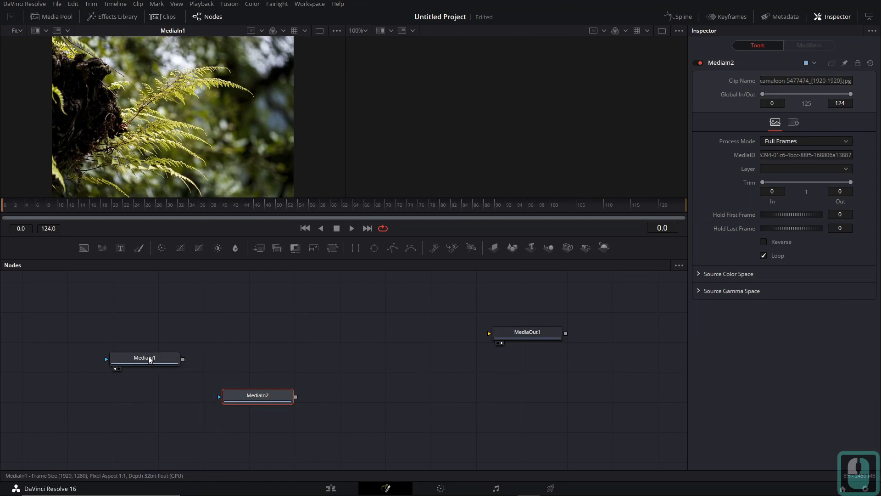
{"action": "left_click_drag", "start_coordinate": [150, 360], "coordinate": [159, 212]}
{"action": "left_click_drag", "start_coordinate": [172, 158], "coordinate": [175, 155]}
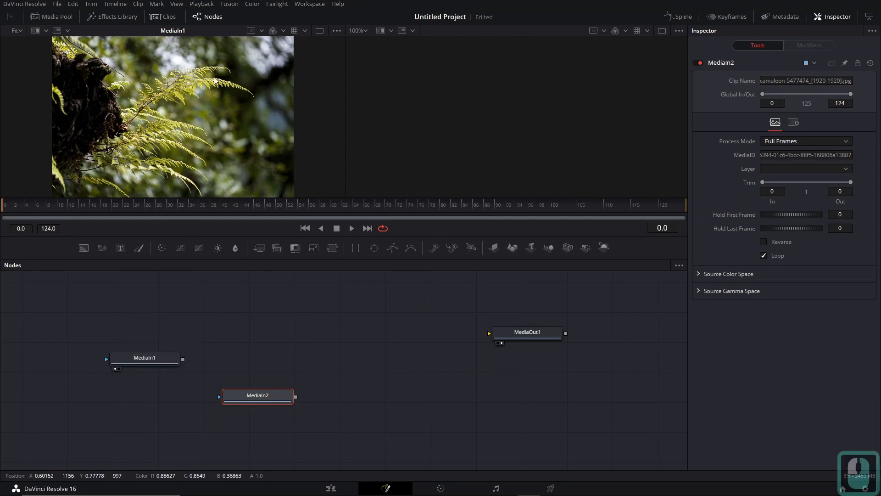
{"action": "left_click_drag", "start_coordinate": [258, 397], "coordinate": [210, 157]}
Switch the first viewer back and forth between the MediaIn1 forest and MediaIn2 chameleon images
{"action": "double_click", "coordinate": [156, 362]}
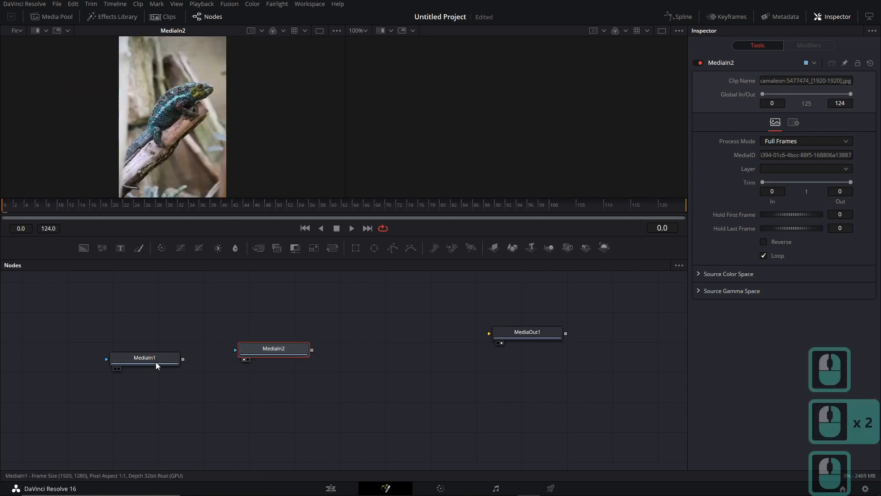
{"action": "key", "text": "1"}
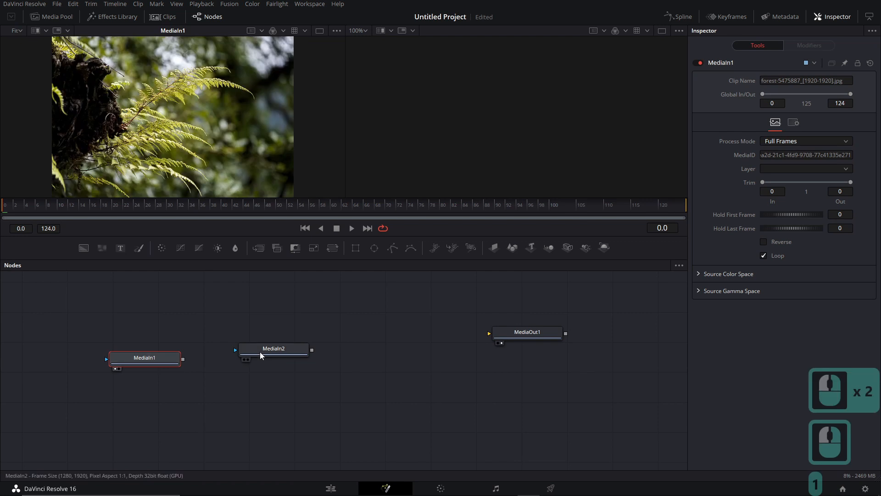
{"action": "left_click", "coordinate": [272, 349]}
{"action": "key", "text": "1"}
{"action": "left_click", "coordinate": [158, 358]}
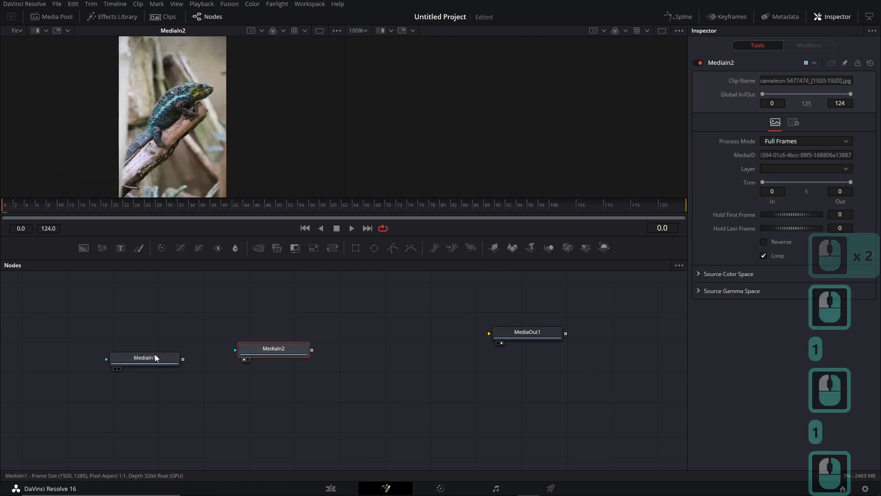
{"action": "key", "text": "1"}
Clear both viewers and show the MediaIn1 forest image in the first viewer again
{"action": "left_click_drag", "start_coordinate": [282, 353], "coordinate": [288, 358]}
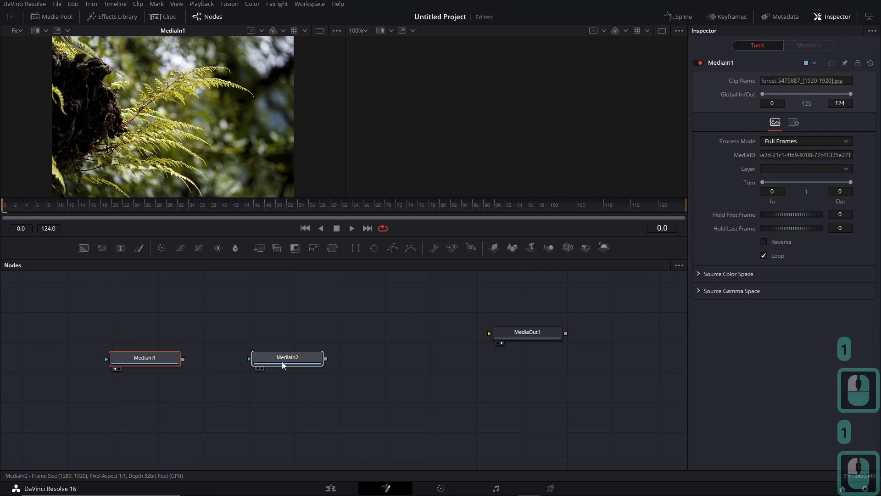
{"action": "left_click", "coordinate": [286, 364]}
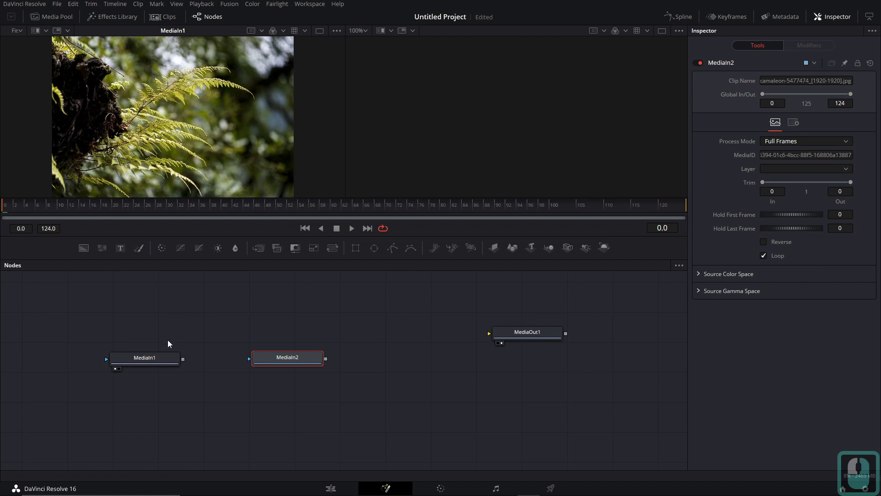
{"action": "left_click_drag", "start_coordinate": [146, 363], "coordinate": [141, 356]}
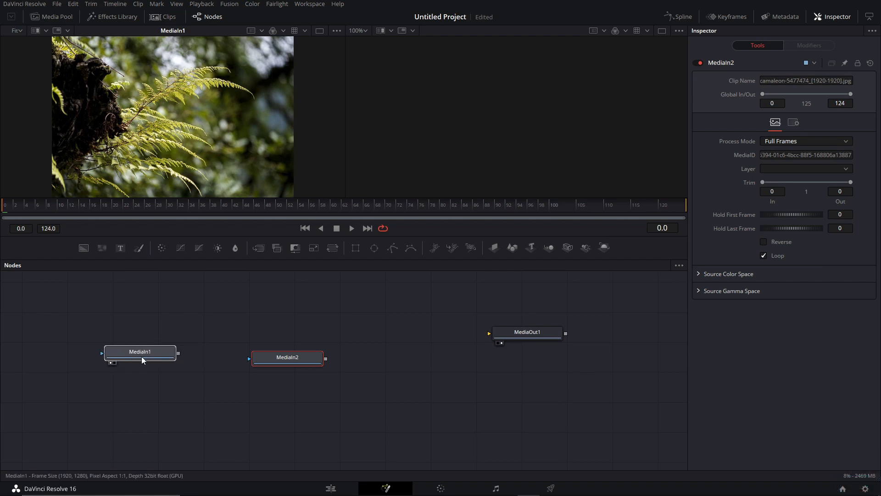
{"action": "left_click", "coordinate": [111, 363]}
{"action": "left_click", "coordinate": [114, 363]}
{"action": "left_click", "coordinate": [114, 363]}
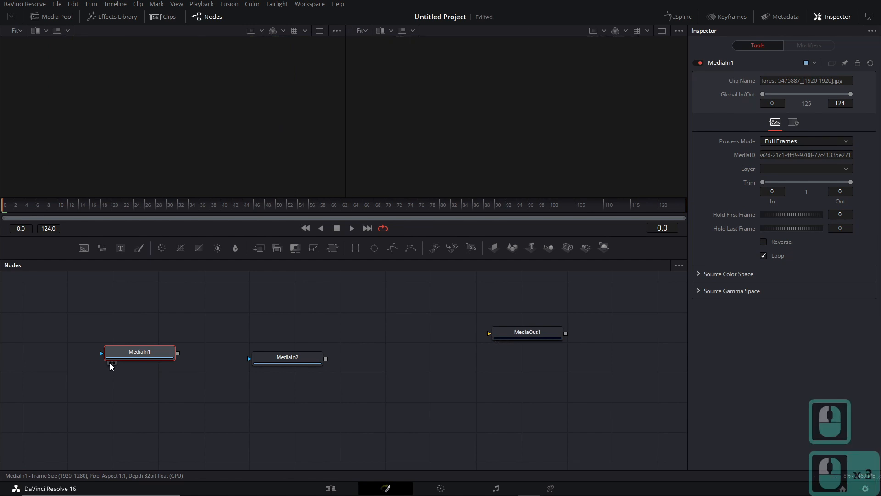
{"action": "left_click", "coordinate": [110, 363]}
Space the two media input nodes apart and show MediaIn2 in the first viewer
{"action": "left_click_drag", "start_coordinate": [149, 356], "coordinate": [181, 359]}
{"action": "left_click_drag", "start_coordinate": [282, 360], "coordinate": [338, 370]}
{"action": "left_click", "coordinate": [340, 374]}
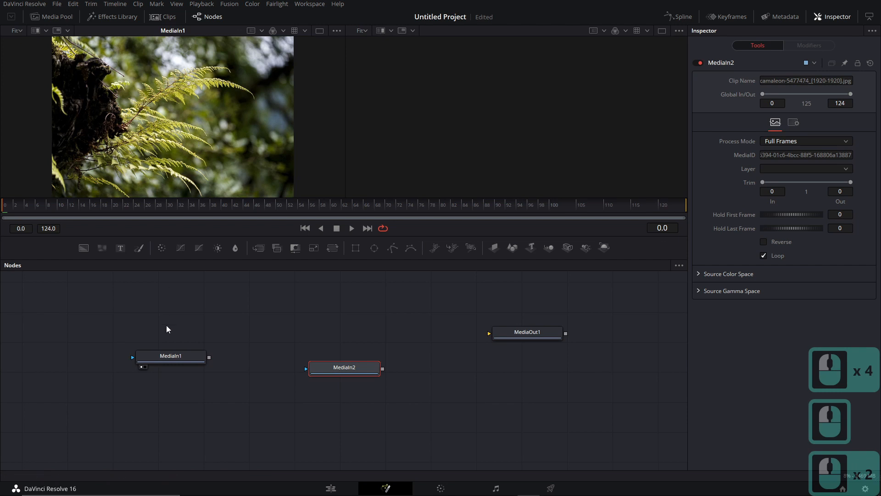
{"action": "left_click", "coordinate": [315, 378]}
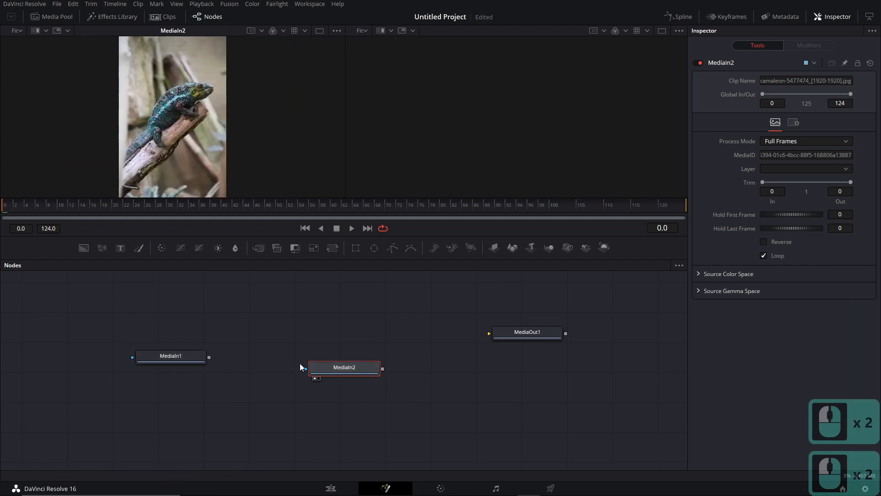
View MediaIn1 and arrange the inputs so that MediaIn2 sits above and to the right of MediaIn1
{"action": "left_click_drag", "start_coordinate": [342, 371], "coordinate": [206, 401]}
{"action": "left_click_drag", "start_coordinate": [176, 358], "coordinate": [213, 136]}
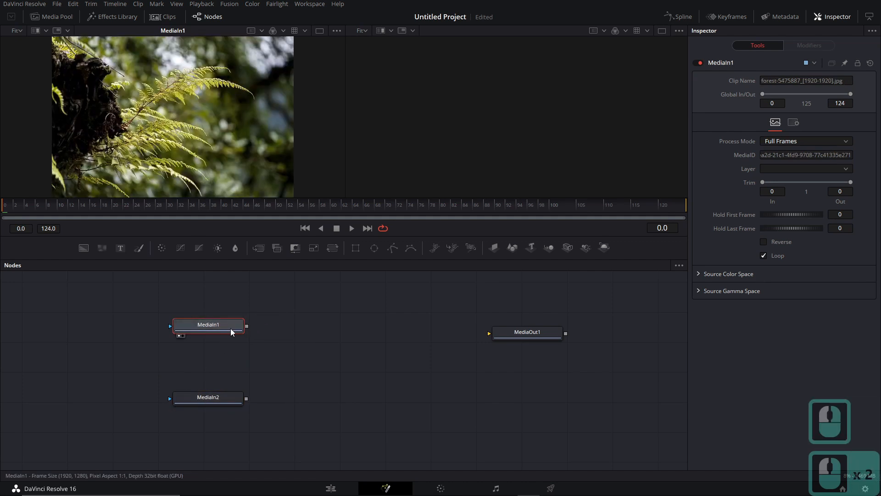
{"action": "left_click_drag", "start_coordinate": [223, 329], "coordinate": [172, 354]}
{"action": "left_click_drag", "start_coordinate": [219, 399], "coordinate": [265, 305]}
{"action": "mouse_move", "coordinate": [285, 366]}
{"action": "middle_mouse_down"}
{"action": "mouse_move", "coordinate": [325, 397]}
{"action": "mouse_move", "coordinate": [297, 355]}
{"action": "middle_mouse_up"}
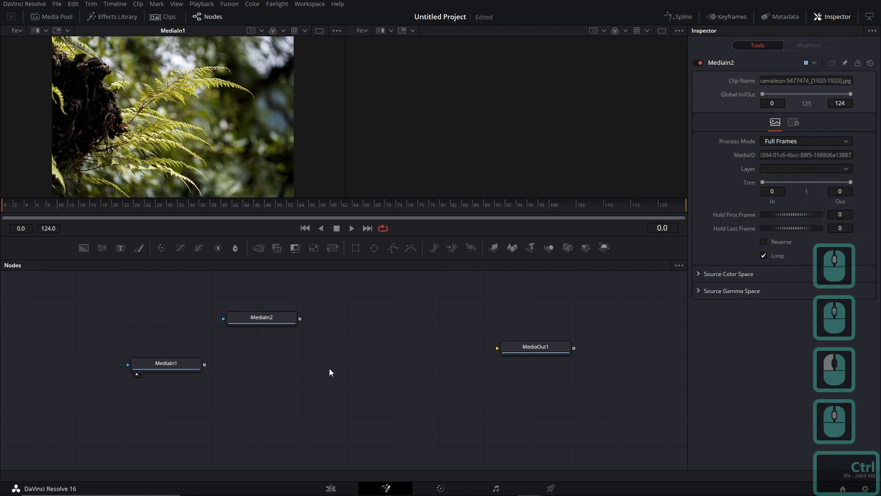
{"action": "key", "text": "ctrl+space"}
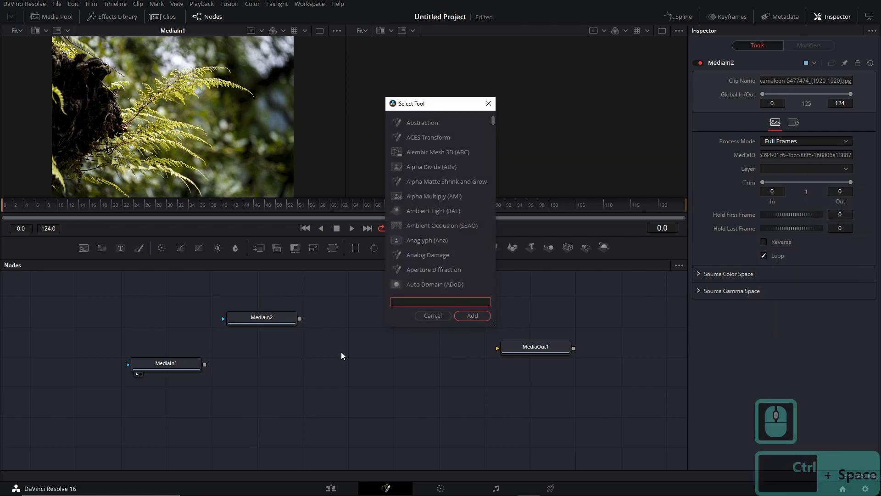
{"action": "type", "text": "merge"}
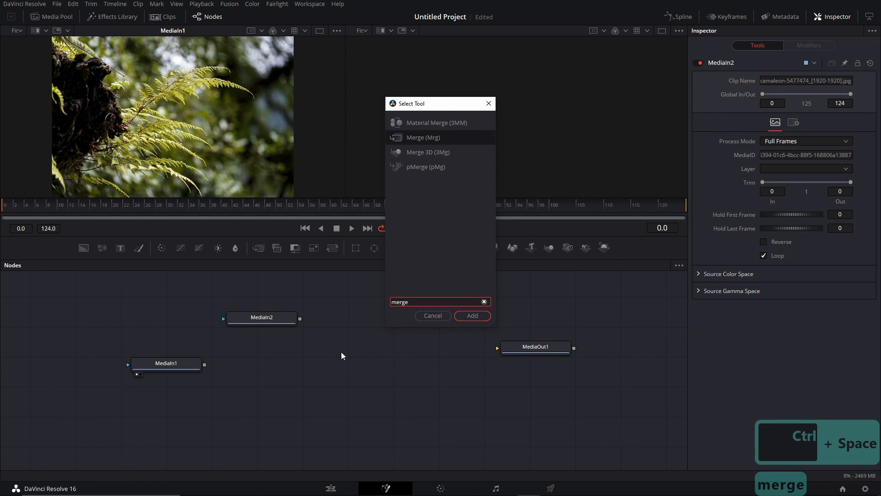
{"action": "key", "text": "Escape"}
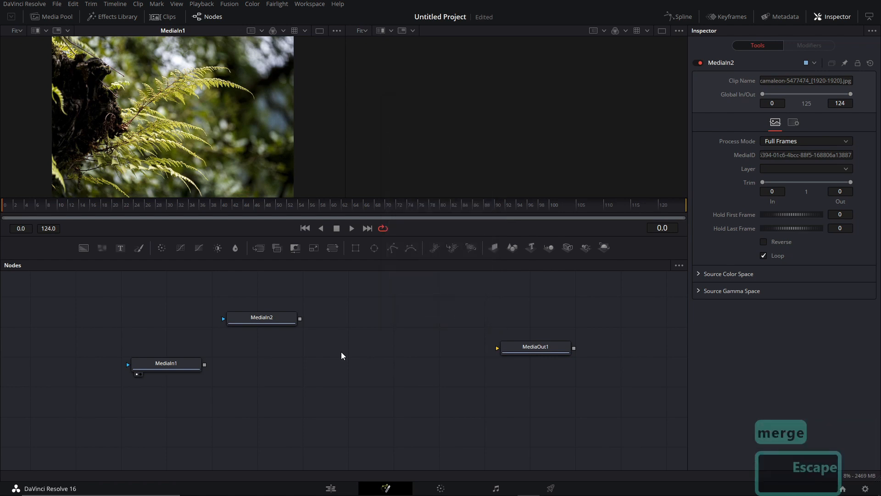
Merge the chameleon over the forest by joining MediaIn2's output to MediaIn1's output, and view the merged result
{"action": "left_click_drag", "start_coordinate": [252, 318], "coordinate": [240, 183]}
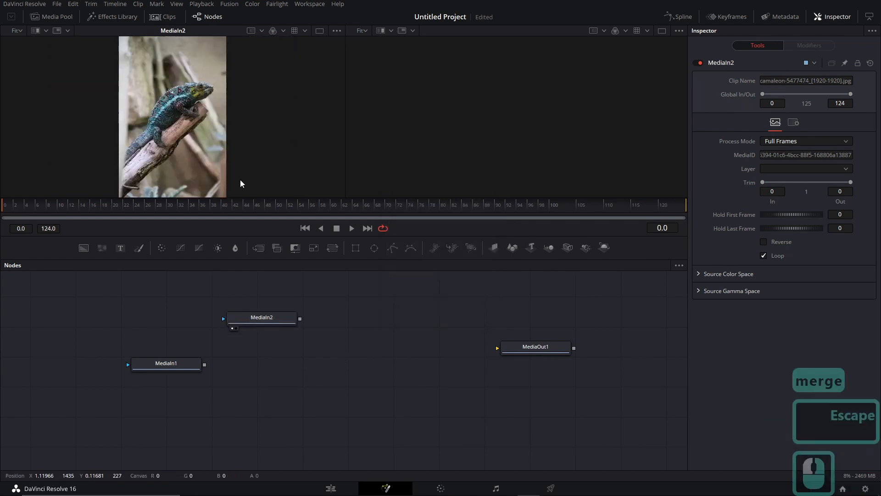
{"action": "left_click_drag", "start_coordinate": [300, 318], "coordinate": [205, 366]}
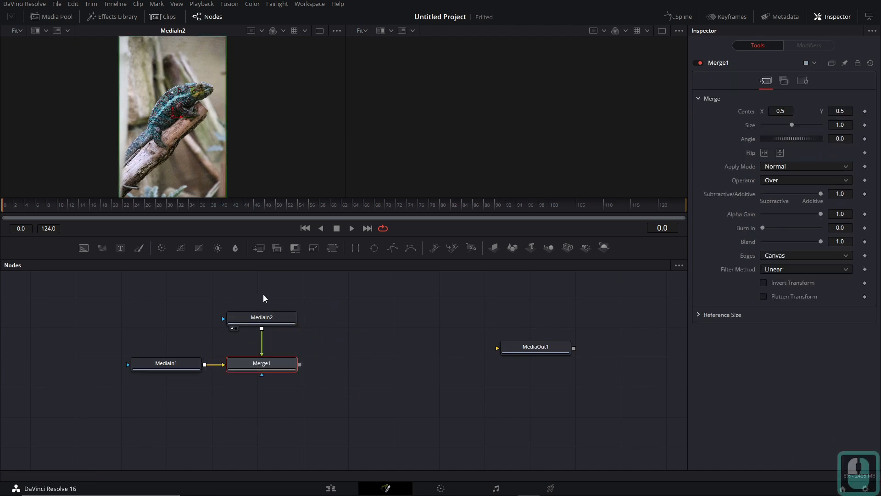
{"action": "key", "text": "1"}
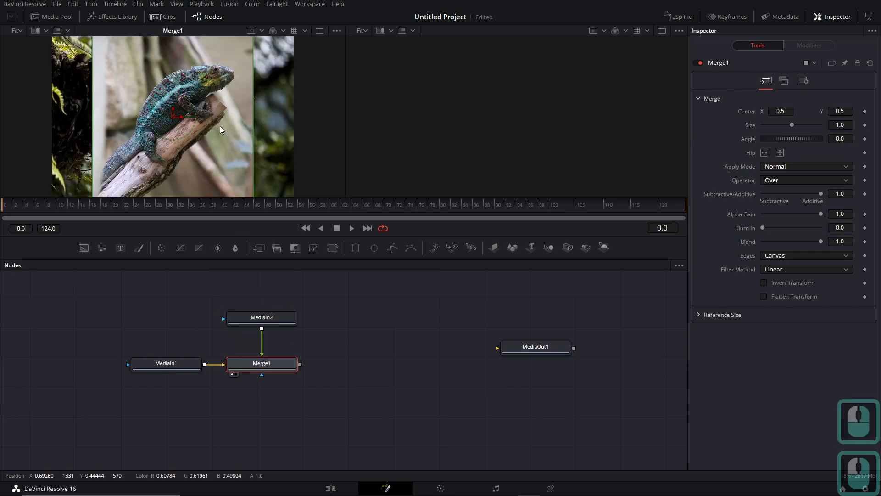
Enlarge the first viewer and spread the MediaIn1, MediaIn2 and Merge1 nodes further apart in the graph
{"action": "left_click_drag", "start_coordinate": [307, 198], "coordinate": [318, 281]}
{"action": "left_click_drag", "start_coordinate": [345, 213], "coordinate": [553, 202]}
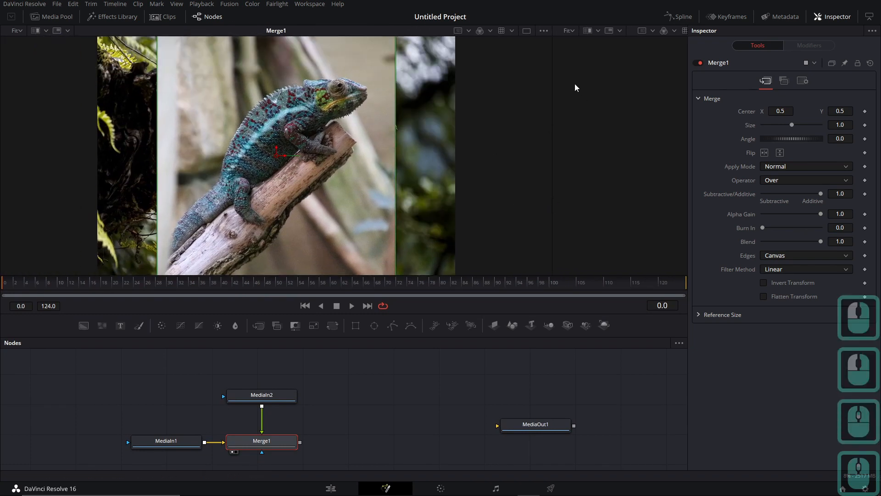
{"action": "left_click", "coordinate": [365, 407]}
{"action": "middle_click_drag", "start_coordinate": [363, 403], "coordinate": [381, 361]}
{"action": "left_click_drag", "start_coordinate": [182, 404], "coordinate": [158, 404]}
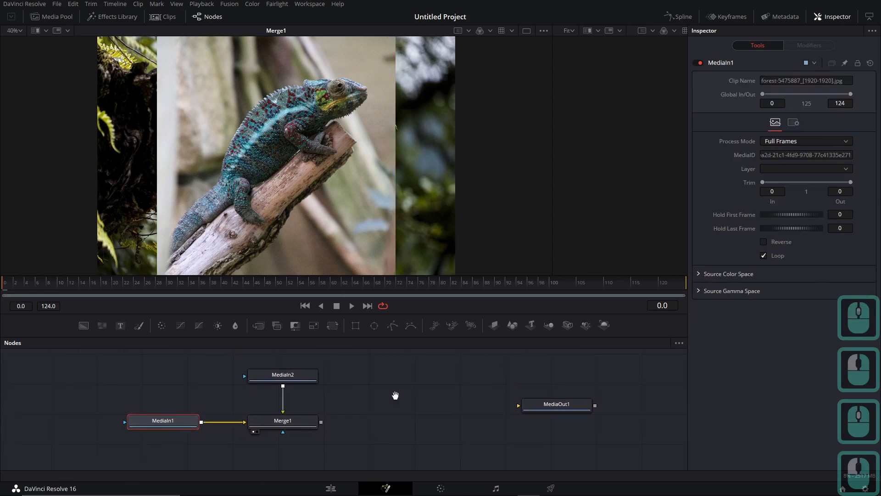
{"action": "left_click", "coordinate": [295, 380]}
{"action": "left_click", "coordinate": [299, 427]}
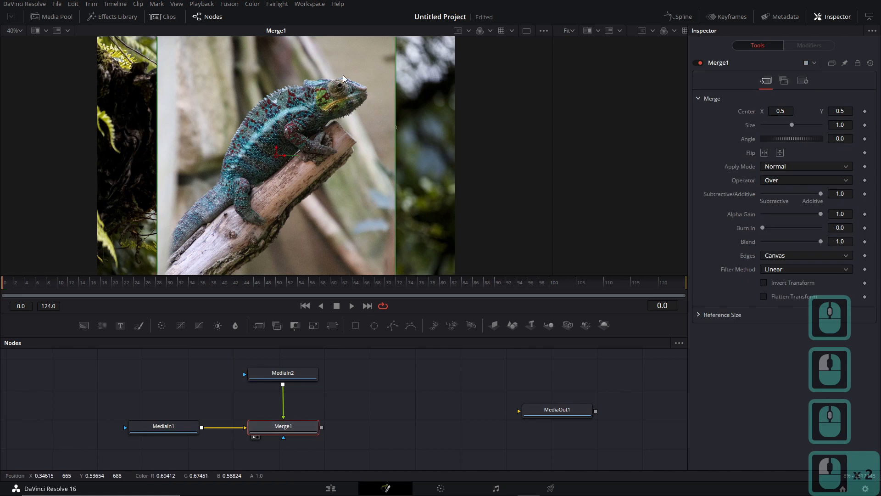
Move the chameleon in Merge1 to about X 0.31, Y 0.37 and enlarge it to a size of about 1.15
{"action": "mouse_move", "coordinate": [276, 149]}
{"action": "left_mouse_down"}
{"action": "mouse_move", "coordinate": [279, 171]}
{"action": "mouse_move", "coordinate": [281, 140]}
{"action": "left_mouse_up"}
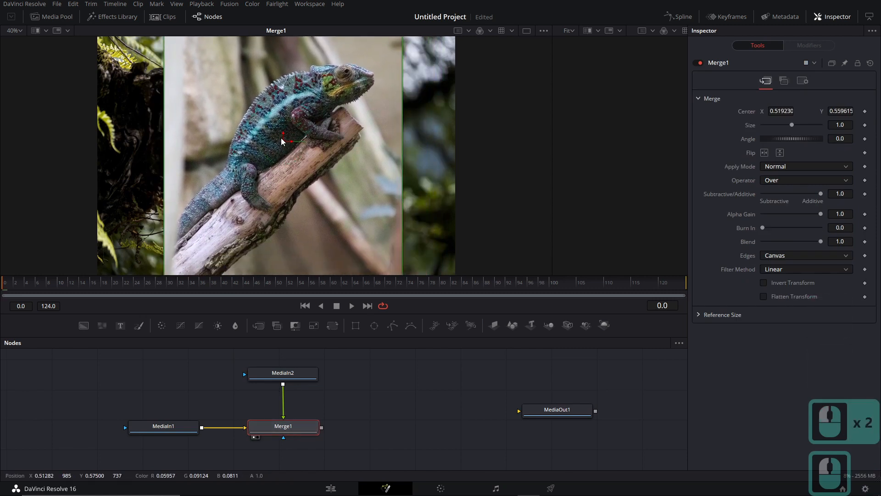
{"action": "left_click_drag", "start_coordinate": [284, 140], "coordinate": [196, 195]}
{"action": "left_click_drag", "start_coordinate": [313, 207], "coordinate": [331, 208]}
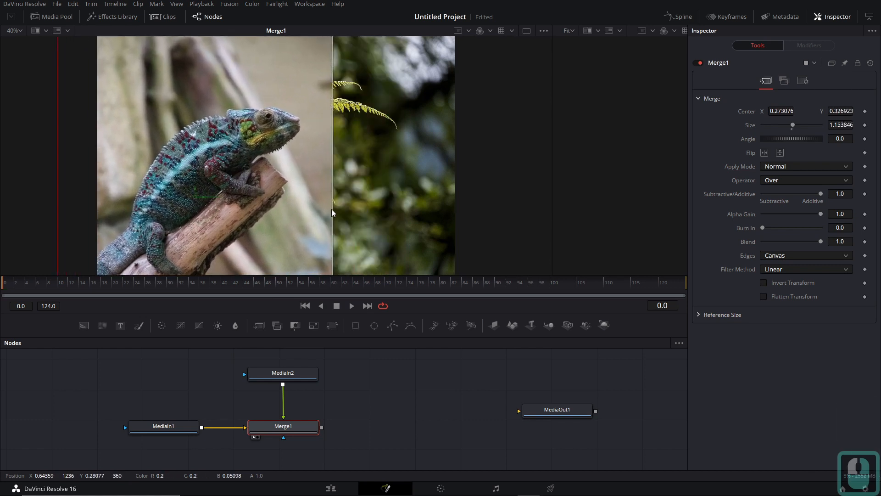
{"action": "left_click_drag", "start_coordinate": [194, 198], "coordinate": [209, 190]}
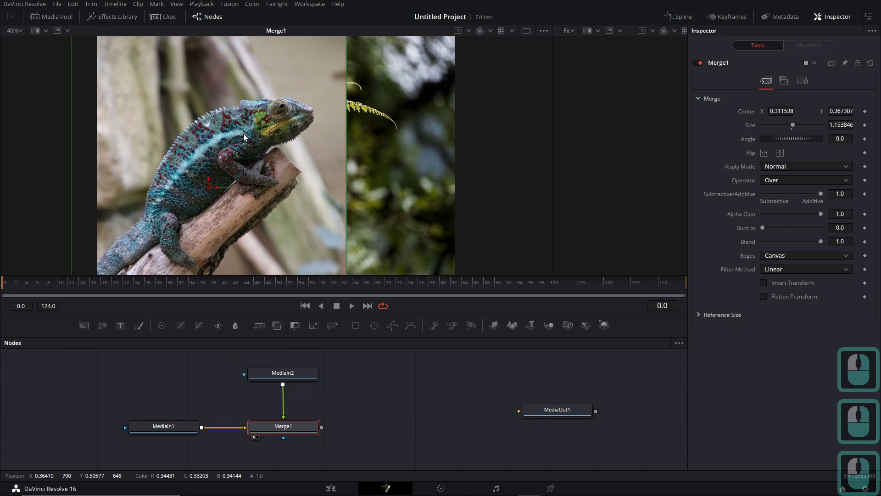
{"action": "middle_click_drag", "start_coordinate": [342, 199], "coordinate": [361, 180]}
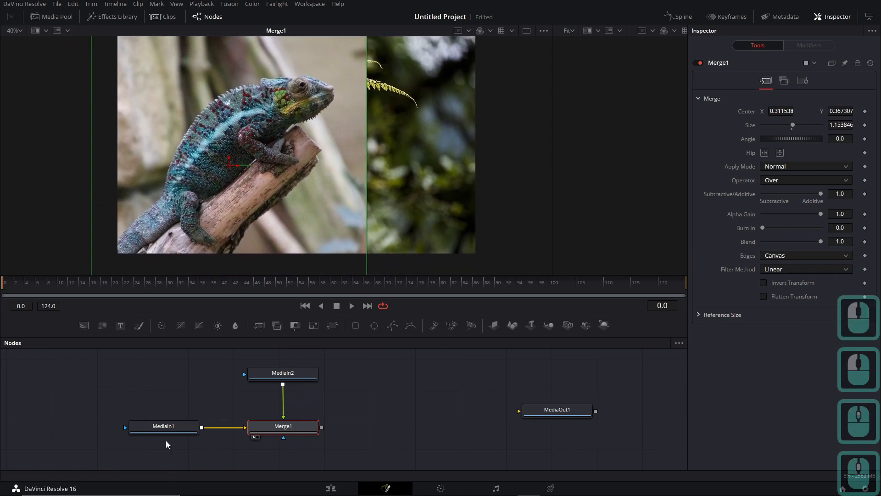
Show MediaIn2 in the first viewer and add a Polygon mask node above it, left unconnected
{"action": "left_click_drag", "start_coordinate": [294, 372], "coordinate": [319, 190]}
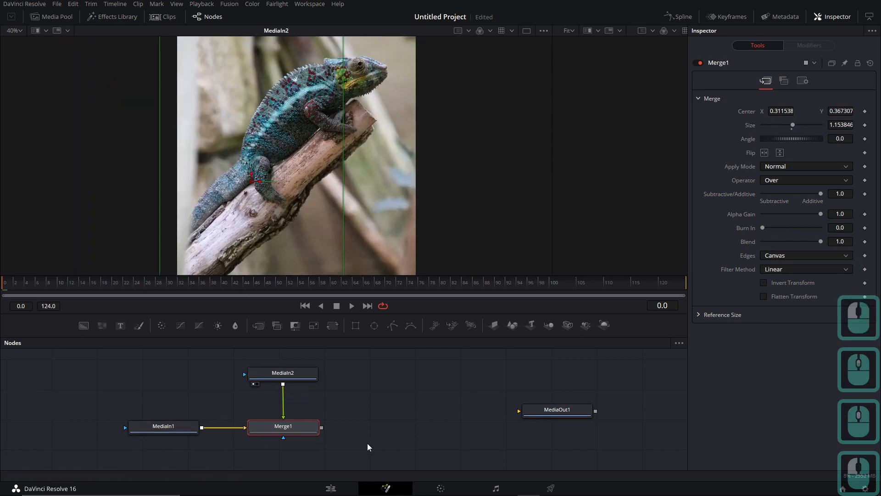
{"action": "left_click", "coordinate": [360, 385]}
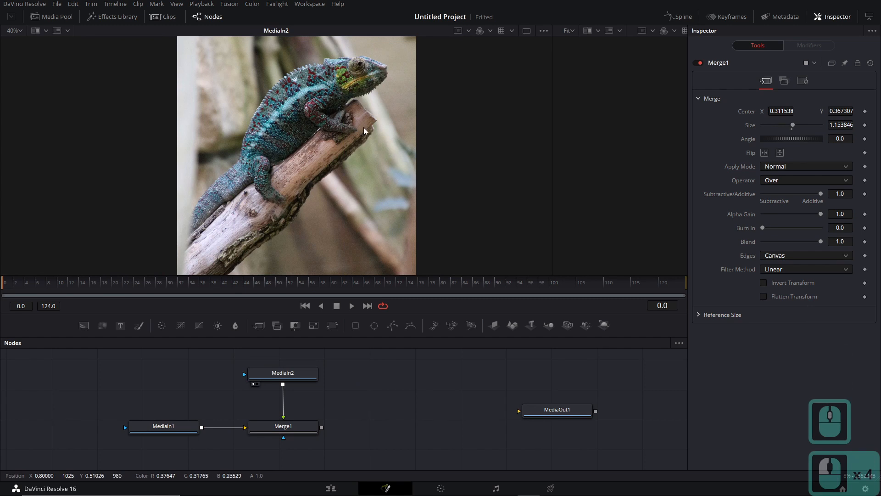
{"action": "middle_click_drag", "start_coordinate": [365, 130], "coordinate": [355, 131]}
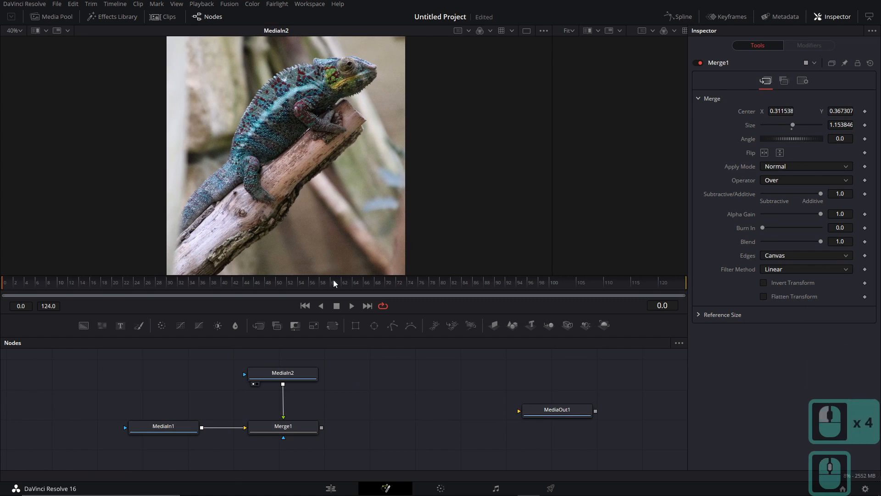
{"action": "left_click", "coordinate": [393, 326]}
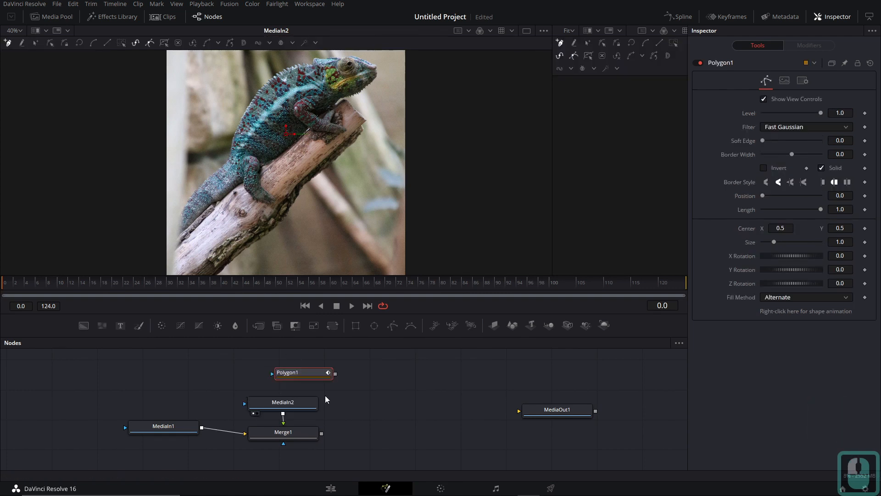
{"action": "left_click_drag", "start_coordinate": [300, 374], "coordinate": [293, 401]}
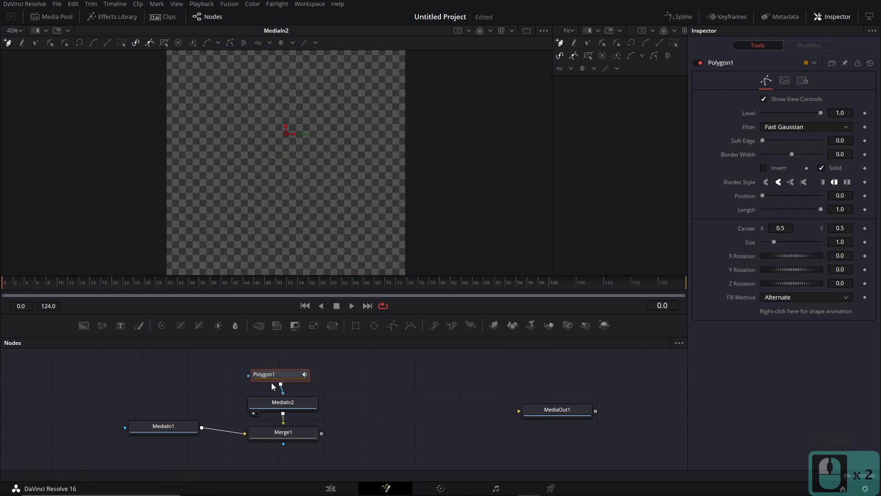
{"action": "left_click_drag", "start_coordinate": [285, 397], "coordinate": [453, 398]}
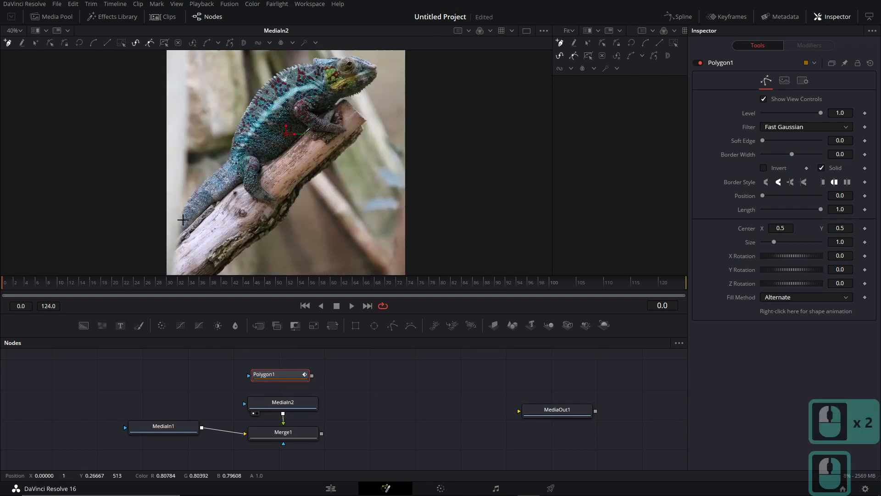
Start the Polygon1 mask with curved points at the tip of the chameleon's tail and up the tail's outer edge
{"action": "scroll", "coordinate": [202, 220], "scroll_direction": "up", "scroll_amount": 3}
{"action": "scroll", "coordinate": [235, 237], "scroll_direction": "down", "scroll_amount": 2}
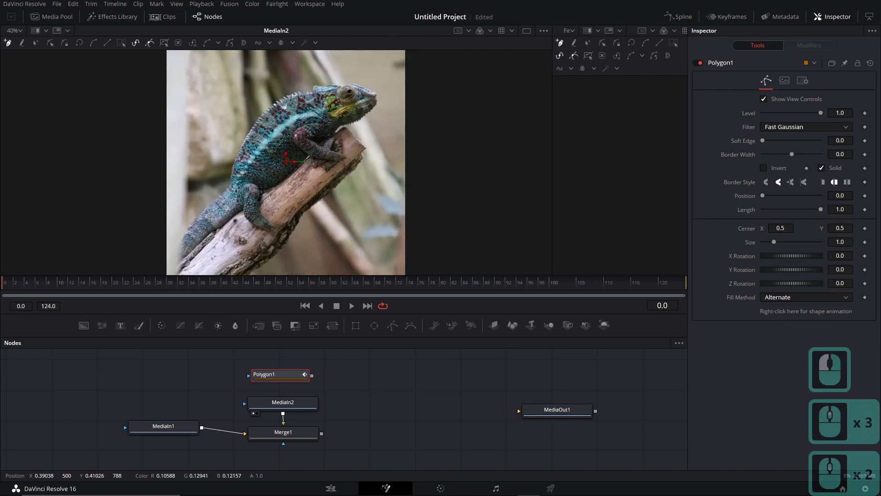
{"action": "scroll", "coordinate": [265, 208], "scroll_direction": "up", "scroll_amount": 4, "text": "ctrl"}
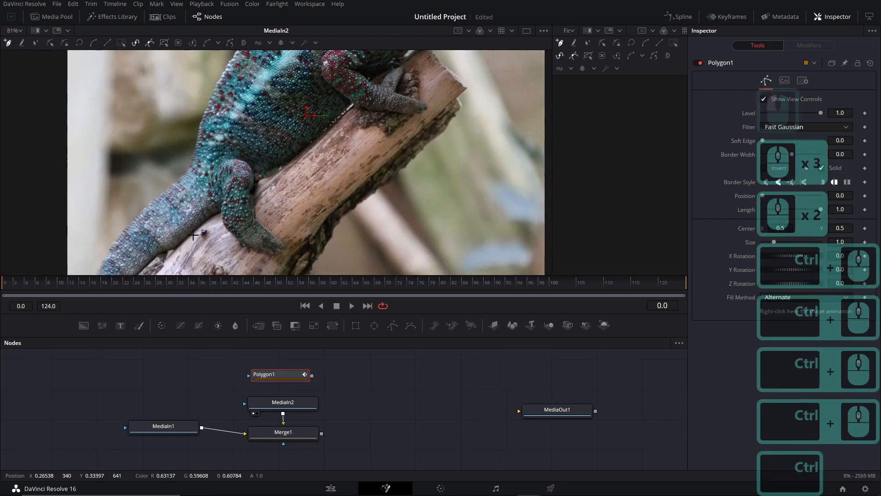
{"action": "middle_click_drag", "start_coordinate": [193, 235], "coordinate": [302, 124]}
{"action": "left_click_drag", "start_coordinate": [192, 205], "coordinate": [239, 204]}
{"action": "left_click_drag", "start_coordinate": [225, 137], "coordinate": [243, 114]}
{"action": "scroll", "coordinate": [268, 126], "scroll_direction": "down", "scroll_amount": 2, "text": "ctrl"}
{"action": "middle_click_drag", "start_coordinate": [268, 125], "coordinate": [244, 202]}
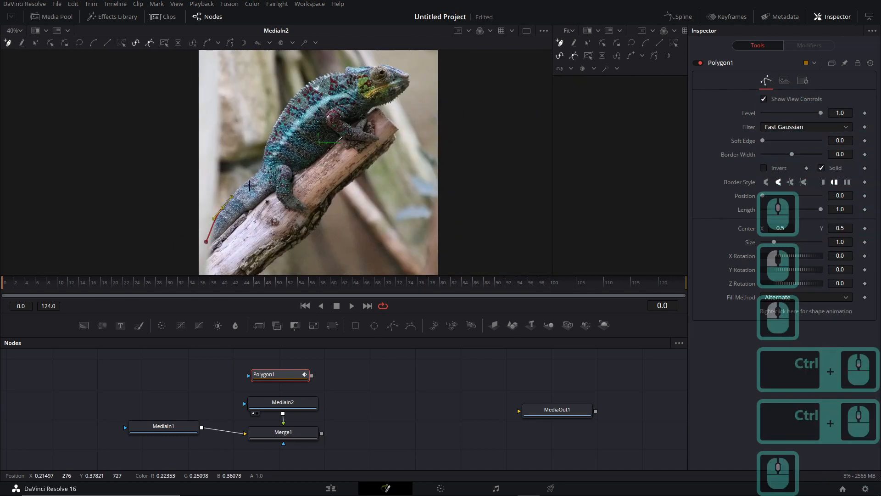
Continue the polygon outline from the tail up over the chameleon's back to the nape of its neck
{"action": "left_click", "coordinate": [247, 180]}
{"action": "left_click", "coordinate": [261, 170]}
{"action": "left_click", "coordinate": [271, 138]}
{"action": "left_click", "coordinate": [293, 95]}
{"action": "left_click", "coordinate": [326, 75]}
{"action": "left_click", "coordinate": [347, 69]}
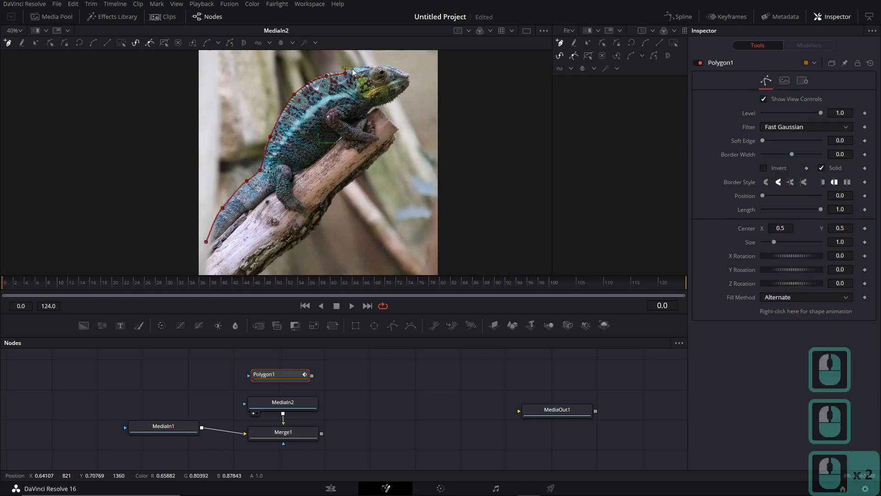
Trace the polygon over the crest, around the snout and under the chin to the upper end of the branch
{"action": "left_click", "coordinate": [361, 67]}
{"action": "left_click", "coordinate": [372, 67]}
{"action": "left_click", "coordinate": [392, 67]}
{"action": "left_click", "coordinate": [410, 83]}
{"action": "left_click", "coordinate": [391, 100]}
{"action": "left_click", "coordinate": [379, 108]}
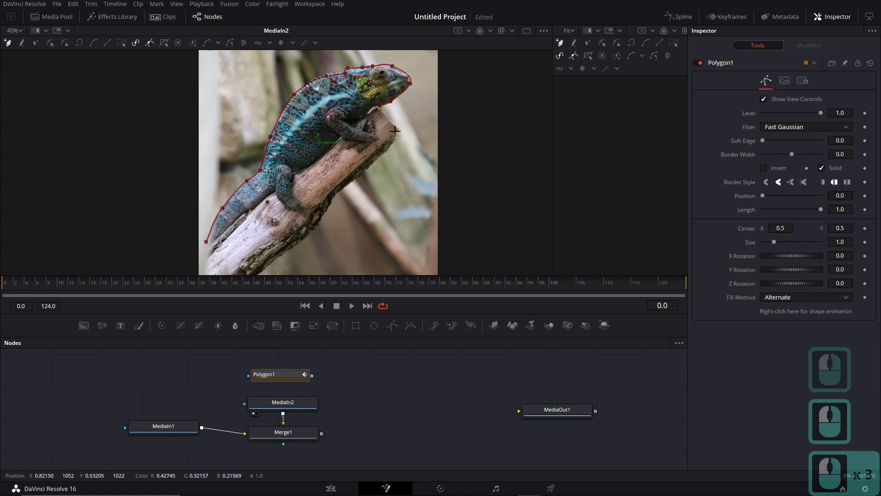
Trace the polygon around the branch's cut end and down along its underside to near the image's lower edge
{"action": "left_click", "coordinate": [398, 130]}
{"action": "left_click", "coordinate": [395, 136]}
{"action": "left_click", "coordinate": [384, 155]}
{"action": "left_click", "coordinate": [361, 174]}
{"action": "left_click", "coordinate": [336, 196]}
{"action": "left_click", "coordinate": [316, 229]}
{"action": "left_click_drag", "start_coordinate": [280, 257], "coordinate": [275, 260]}
Close the polygon around the base of the branch, passing outside the image's lower-left corner back to the tail
{"action": "middle_click_drag", "start_coordinate": [285, 226], "coordinate": [305, 162]}
{"action": "left_click", "coordinate": [273, 218]}
{"action": "left_click", "coordinate": [260, 229]}
{"action": "left_click", "coordinate": [264, 241]}
{"action": "left_click", "coordinate": [222, 263]}
{"action": "left_click", "coordinate": [202, 202]}
{"action": "middle_click_drag", "start_coordinate": [368, 129], "coordinate": [346, 201]}
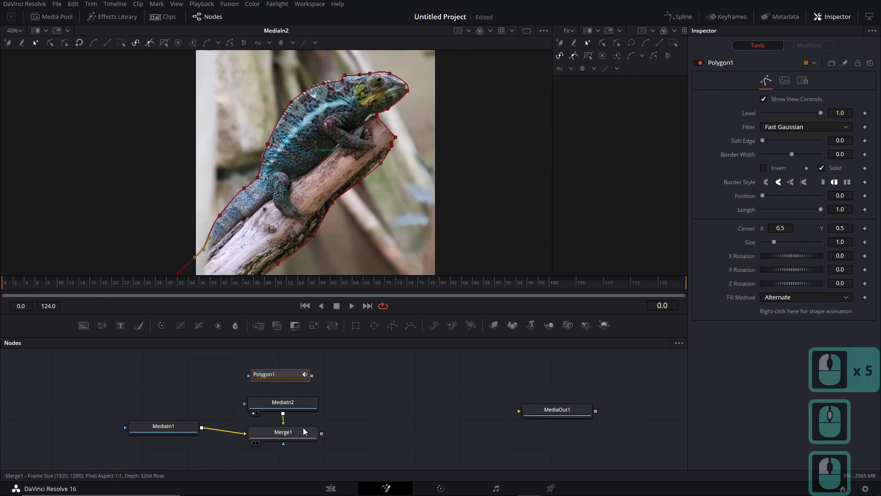
View Merge1 in the first viewer and connect Polygon1 to MediaIn2 as its mask to cut out the chameleon
{"action": "key", "text": "1"}
{"action": "middle_click_drag", "start_coordinate": [362, 396], "coordinate": [360, 381]}
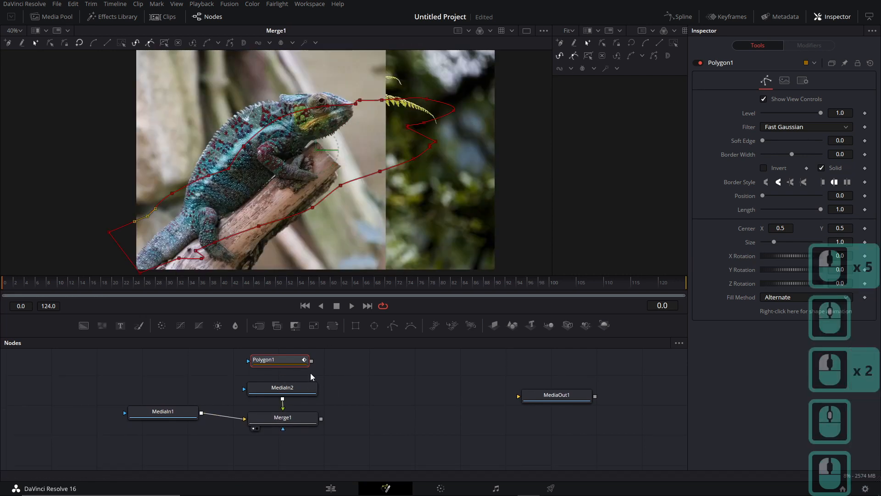
{"action": "left_click_drag", "start_coordinate": [311, 361], "coordinate": [301, 388]}
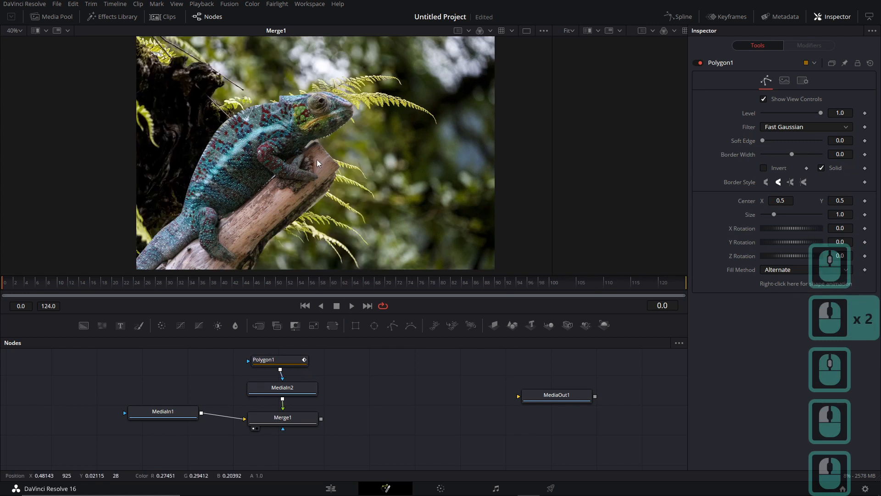
{"action": "scroll", "coordinate": [328, 156], "scroll_direction": "down", "scroll_amount": 2, "text": "ctrl"}
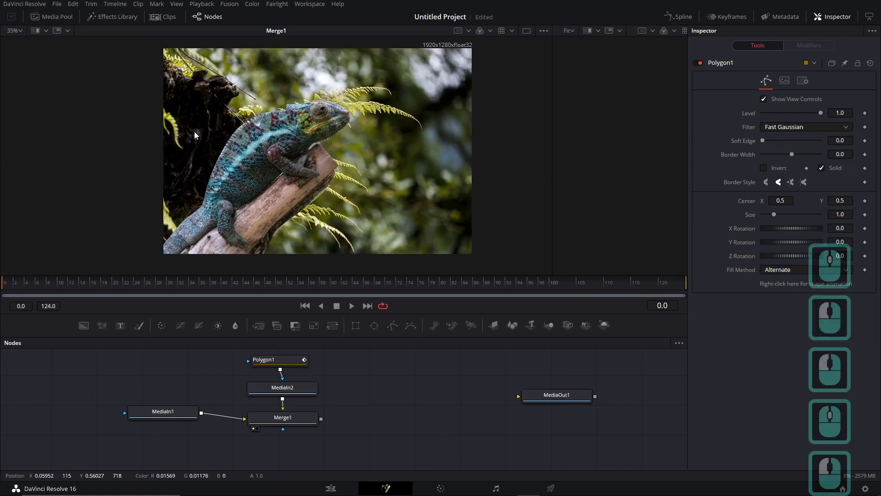
Make room around Merge1 by moving MediaIn1 further away and raising MediaIn2 together with Polygon1
{"action": "left_click_drag", "start_coordinate": [171, 412], "coordinate": [157, 421]}
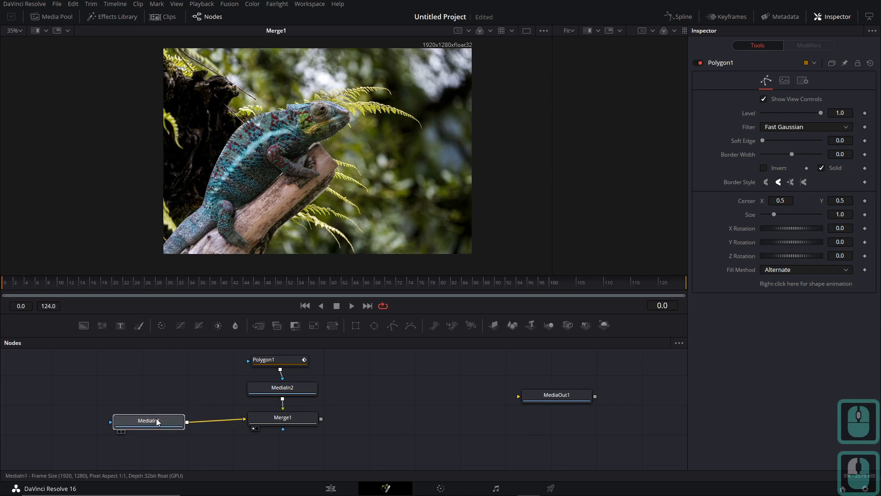
{"action": "middle_click_drag", "start_coordinate": [357, 378], "coordinate": [410, 394]}
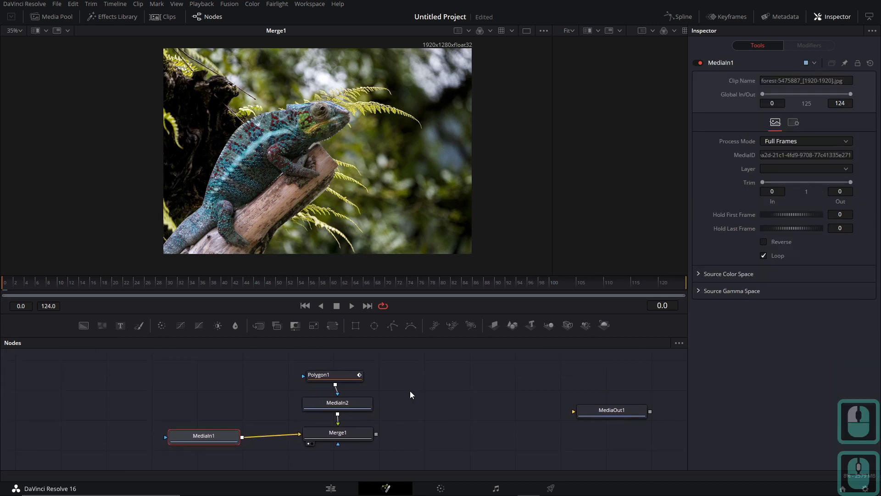
{"action": "left_click_drag", "start_coordinate": [387, 363], "coordinate": [349, 376]}
{"action": "left_click_drag", "start_coordinate": [234, 438], "coordinate": [164, 436]}
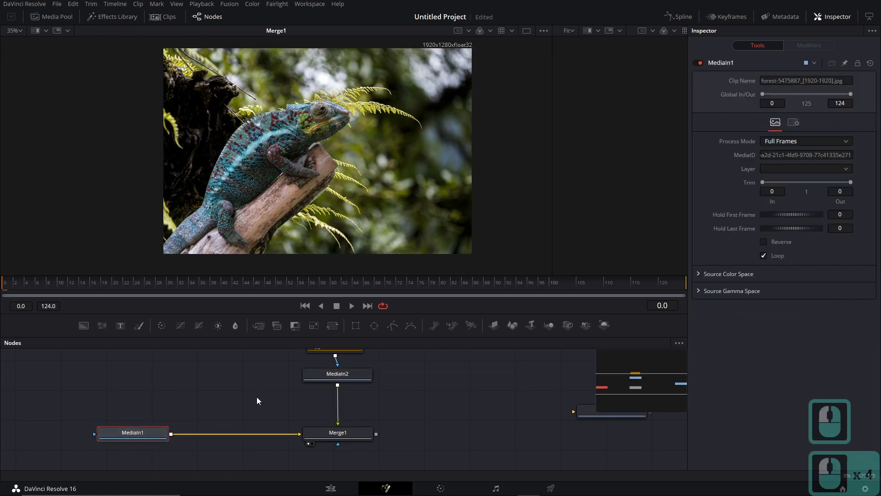
Insert a Blur node between MediaIn1 and Merge1 and set its blur size to 26
{"action": "key", "text": "ctrl+space"}
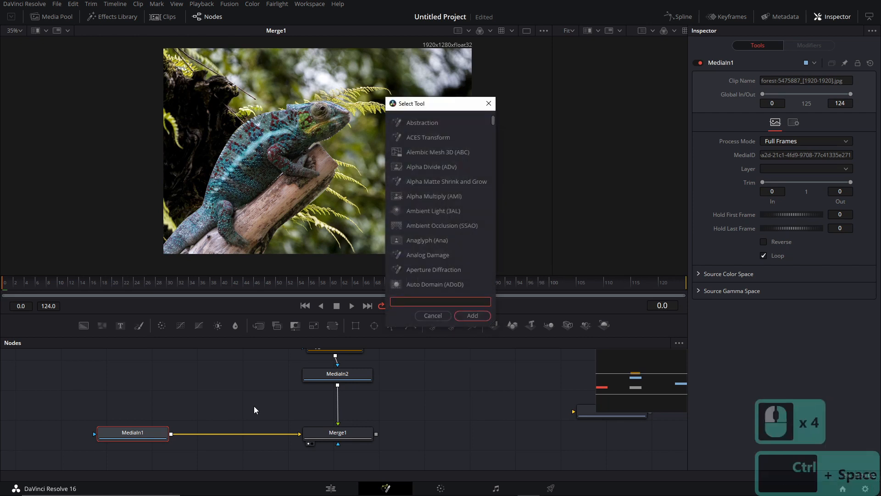
{"action": "type", "text": "blur"}
{"action": "key", "text": "Return"}
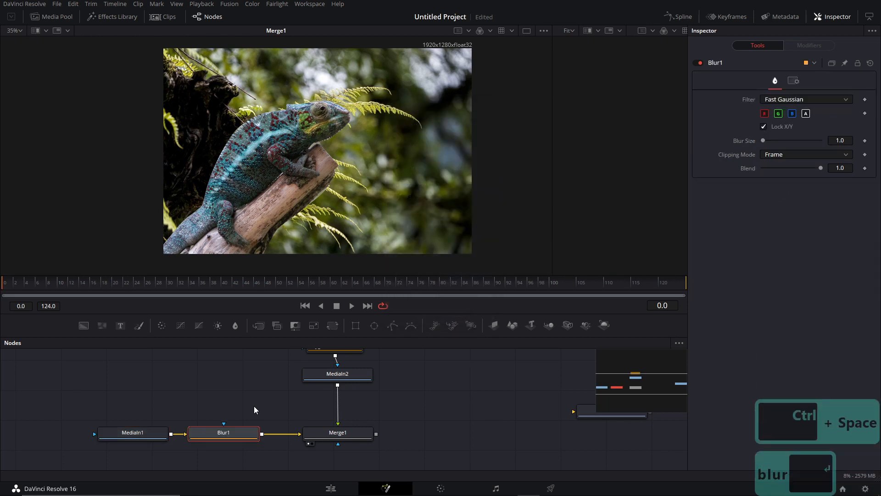
{"action": "left_click_drag", "start_coordinate": [238, 434], "coordinate": [240, 433]}
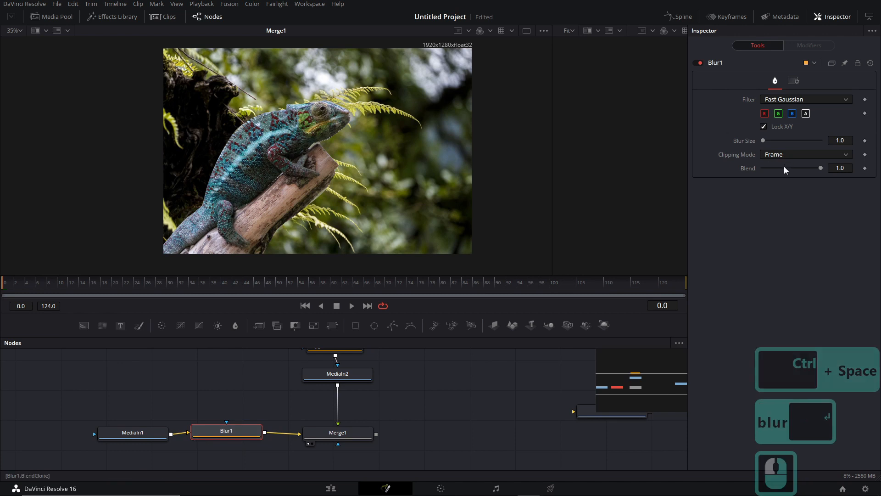
{"action": "mouse_move", "coordinate": [763, 140]}
{"action": "left_mouse_down"}
{"action": "mouse_move", "coordinate": [787, 142]}
{"action": "mouse_move", "coordinate": [773, 139]}
{"action": "mouse_move", "coordinate": [779, 142]}
{"action": "left_mouse_up"}
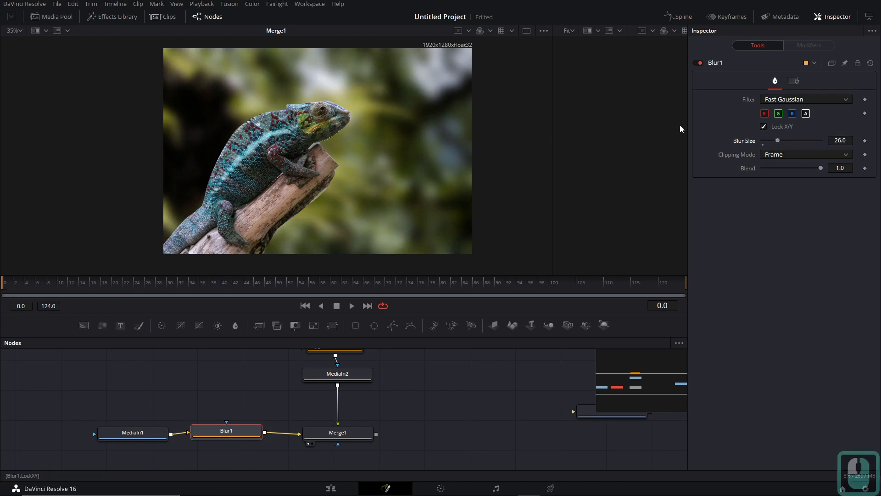
Insert a Color Corrector between MediaIn2 and Merge1 and tint the chameleon green with a strength of about 0.138
{"action": "scroll", "coordinate": [346, 424], "scroll_direction": "up", "scroll_amount": 3}
{"action": "left_click_drag", "start_coordinate": [331, 427], "coordinate": [327, 429]}
{"action": "left_click_drag", "start_coordinate": [348, 417], "coordinate": [348, 405]}
{"action": "left_click", "coordinate": [374, 368]}
{"action": "middle_click_drag", "start_coordinate": [387, 379], "coordinate": [380, 354]}
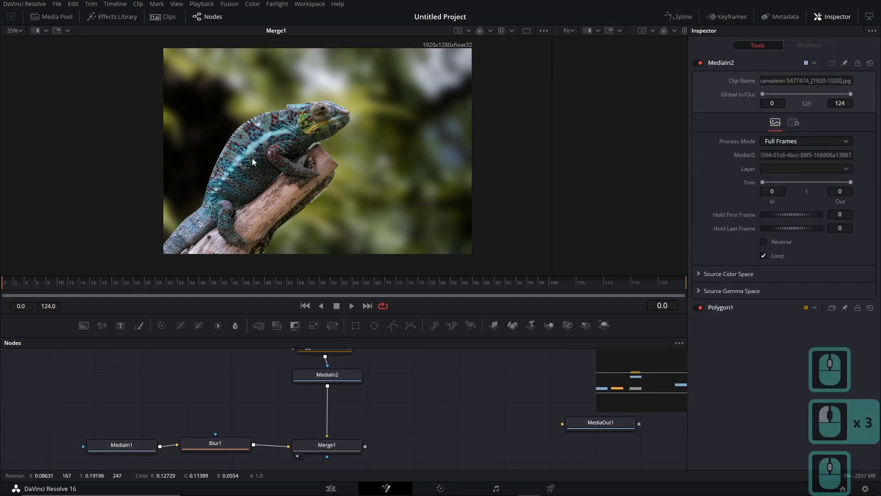
{"action": "left_click_drag", "start_coordinate": [161, 327], "coordinate": [328, 415]}
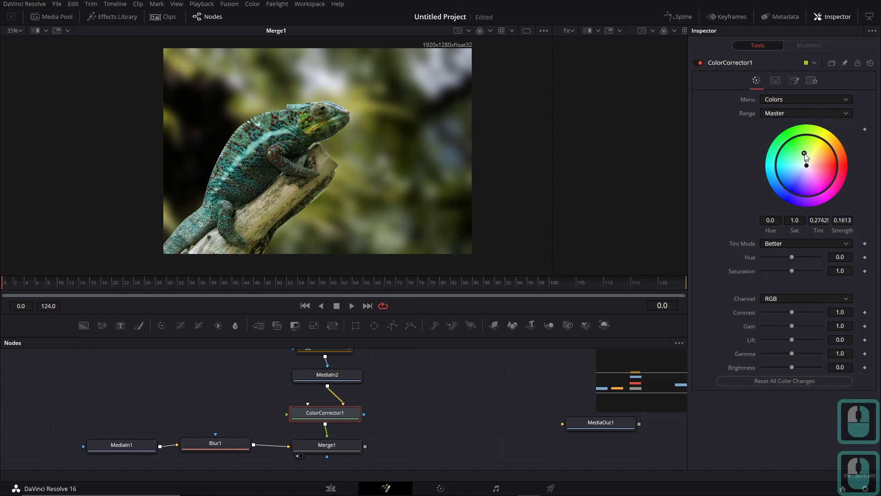
{"action": "left_click_drag", "start_coordinate": [804, 153], "coordinate": [804, 155]}
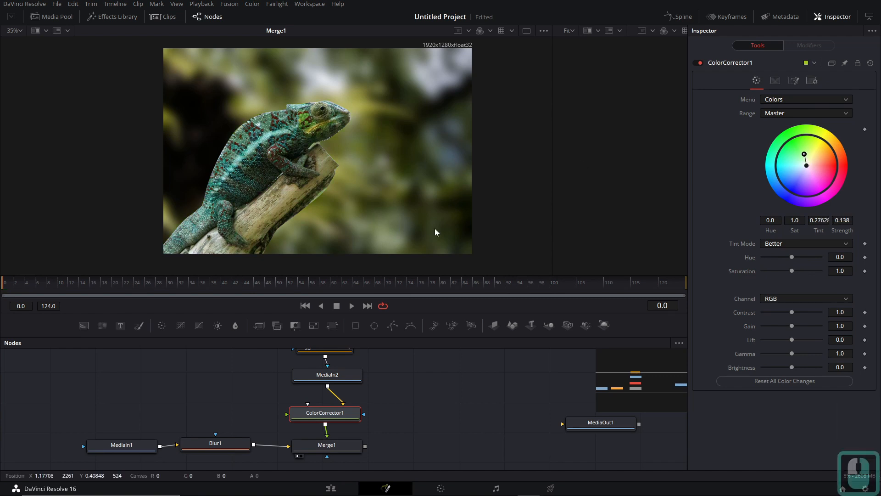
{"action": "left_click", "coordinate": [407, 429]}
Soften the chameleon's cutout by setting Polygon1's soft edge to about 0.019
{"action": "middle_click_drag", "start_coordinate": [305, 128], "coordinate": [342, 134]}
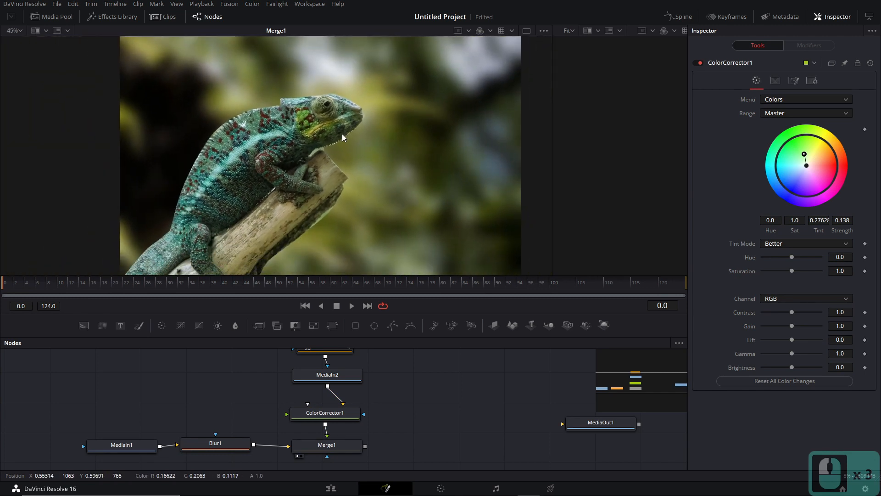
{"action": "scroll", "coordinate": [342, 137], "scroll_direction": "up", "scroll_amount": 3}
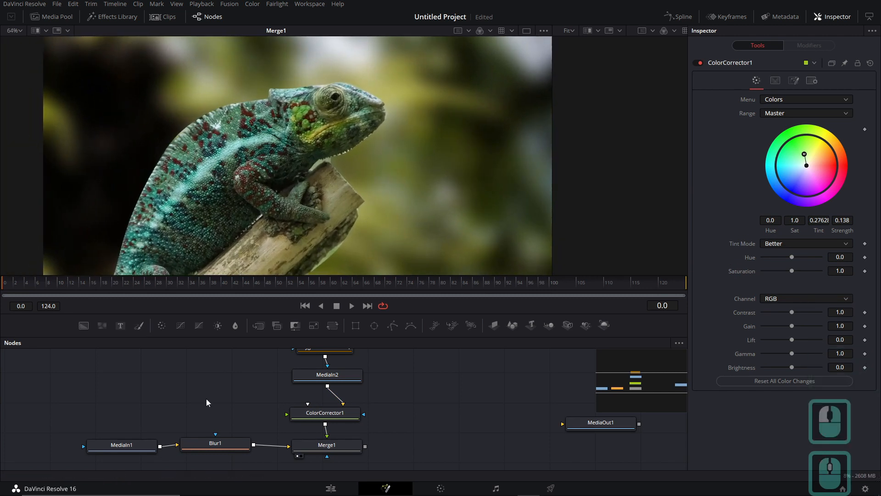
{"action": "middle_click_drag", "start_coordinate": [376, 384], "coordinate": [371, 403]}
{"action": "middle_click_drag", "start_coordinate": [335, 376], "coordinate": [335, 382]}
{"action": "left_click", "coordinate": [329, 367]}
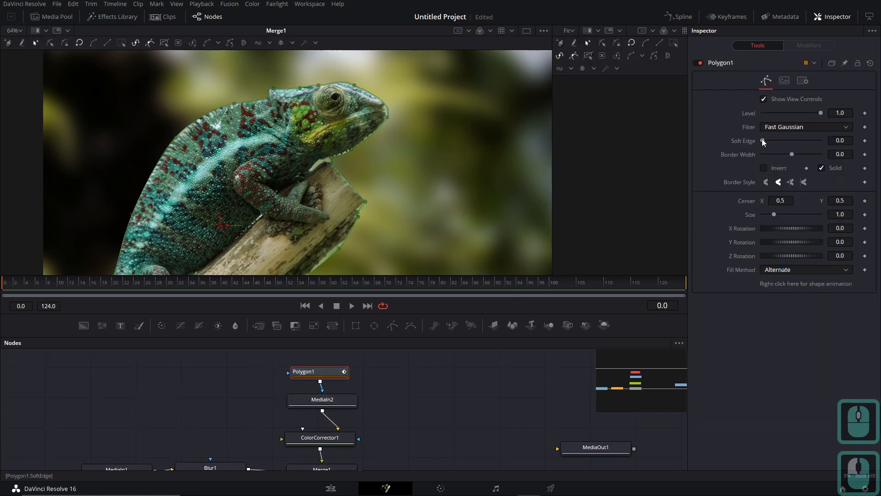
{"action": "left_click_drag", "start_coordinate": [763, 141], "coordinate": [771, 141]}
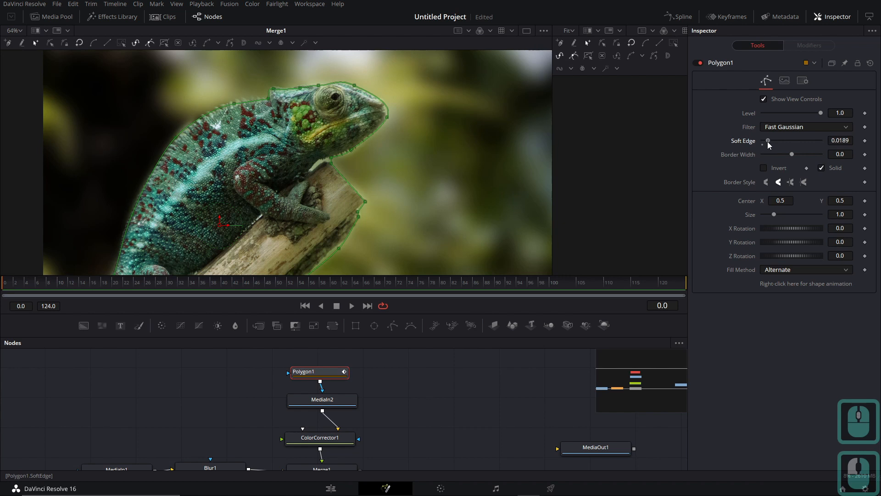
{"action": "left_click", "coordinate": [491, 426]}
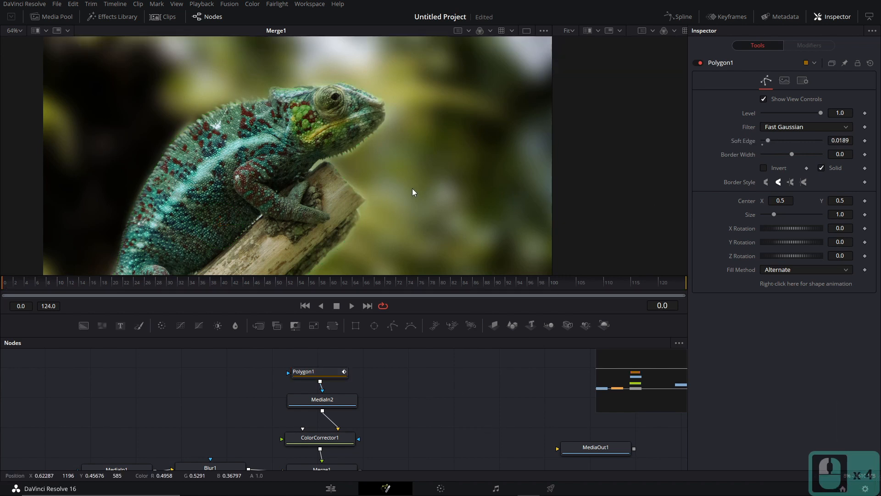
{"action": "scroll", "coordinate": [413, 192], "scroll_direction": "down", "scroll_amount": 6}
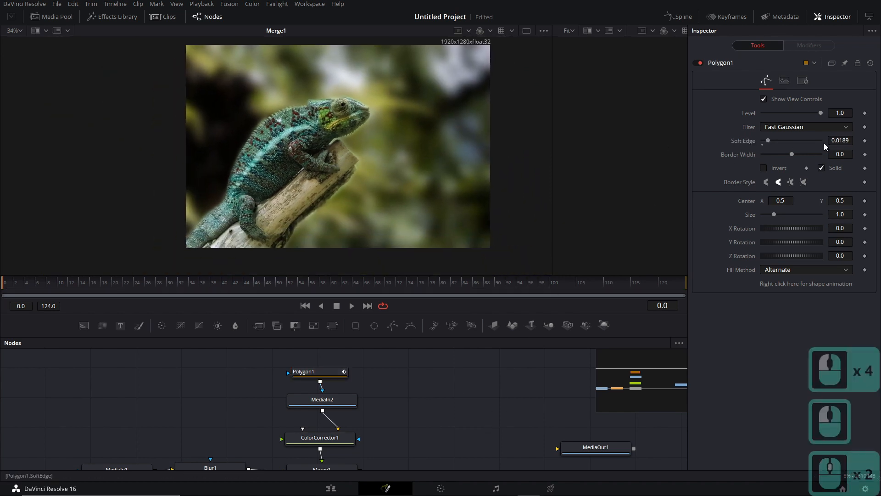
Move MediaOut1 slightly closer to Merge1 and more in line with it
{"action": "middle_click_drag", "start_coordinate": [409, 401], "coordinate": [376, 358]}
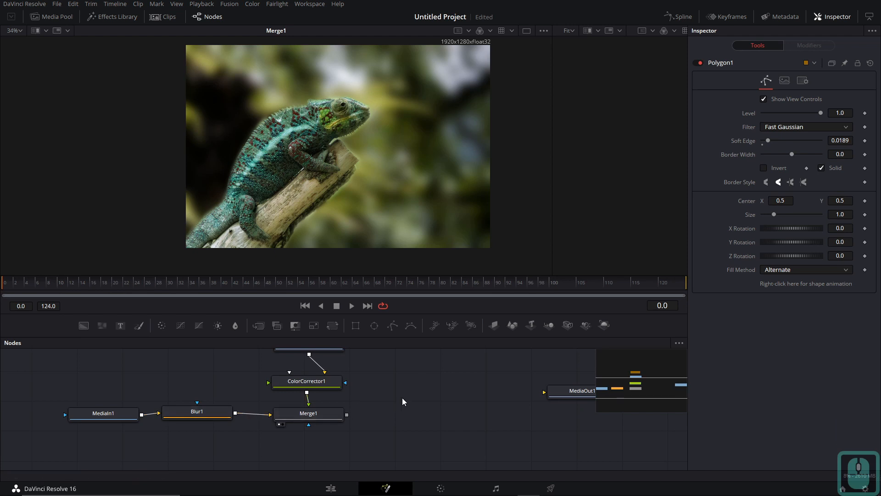
{"action": "mouse_move", "coordinate": [402, 401]}
{"action": "middle_mouse_down"}
{"action": "mouse_move", "coordinate": [427, 415]}
{"action": "mouse_move", "coordinate": [388, 409]}
{"action": "middle_mouse_up"}
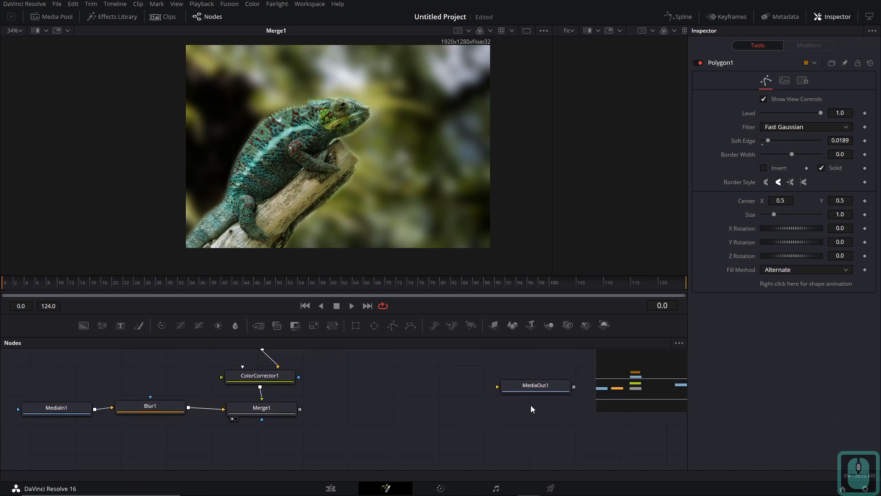
{"action": "left_click_drag", "start_coordinate": [509, 394], "coordinate": [515, 405]}
{"action": "left_click", "coordinate": [515, 406]}
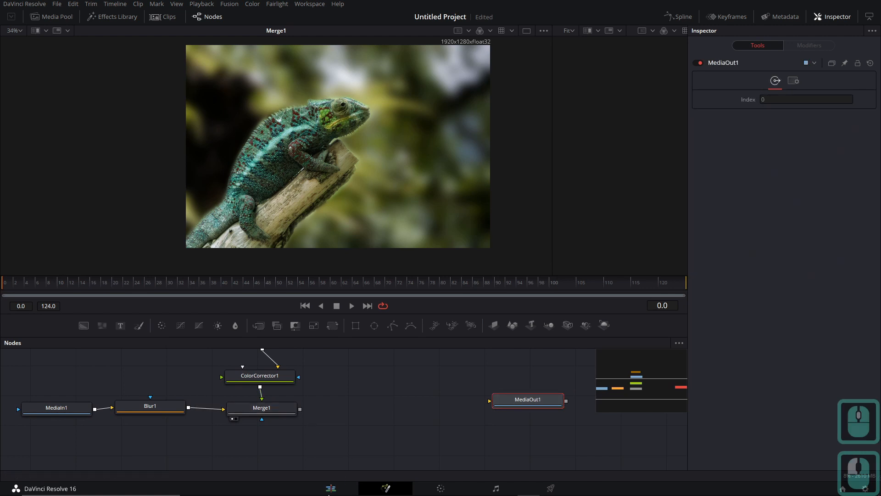
On the Edit page, place the test composition from the Fusion bin at the start of a new timeline
{"action": "left_click", "coordinate": [330, 488]}
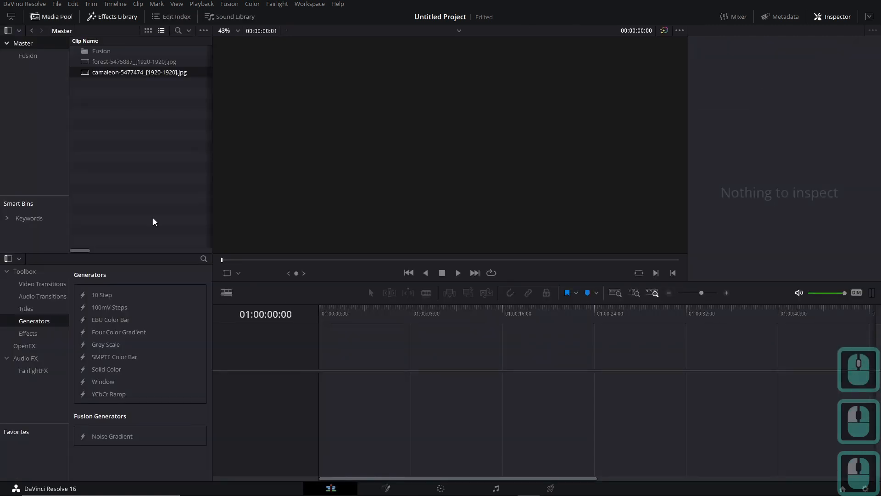
{"action": "left_click", "coordinate": [27, 55]}
{"action": "left_click_drag", "start_coordinate": [95, 51], "coordinate": [324, 394]}
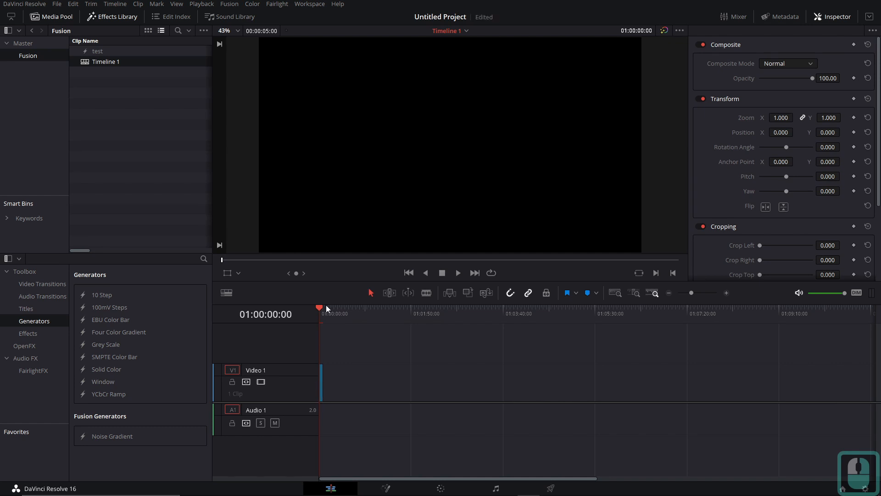
Return to the Fusion page and connect Merge1's output to MediaOut1
{"action": "left_click", "coordinate": [391, 492]}
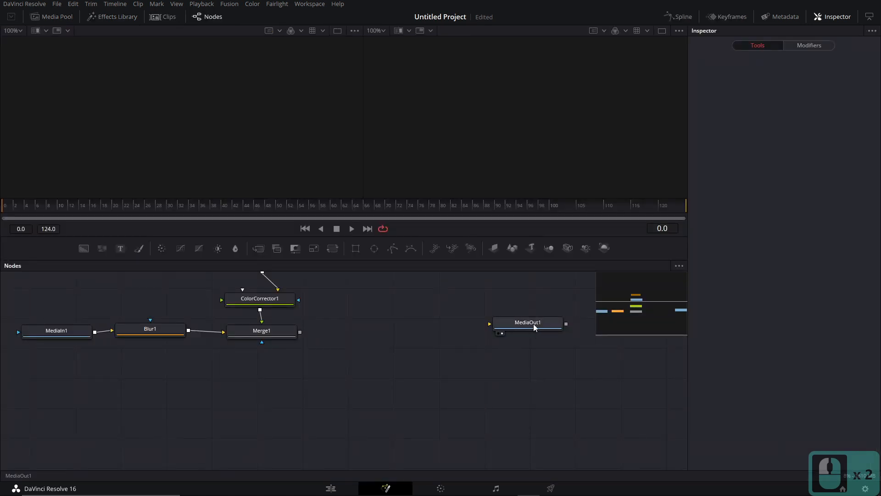
{"action": "left_click_drag", "start_coordinate": [534, 327], "coordinate": [521, 336]}
{"action": "middle_click_drag", "start_coordinate": [384, 307], "coordinate": [397, 330]}
{"action": "left_click_drag", "start_coordinate": [314, 358], "coordinate": [531, 351]}
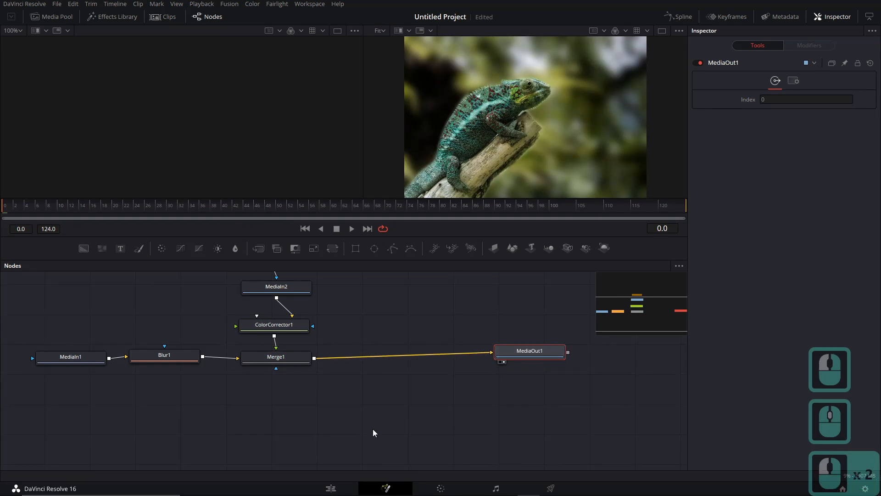
Check the finished composite on the Edit page and on the Color page
{"action": "left_click", "coordinate": [337, 489]}
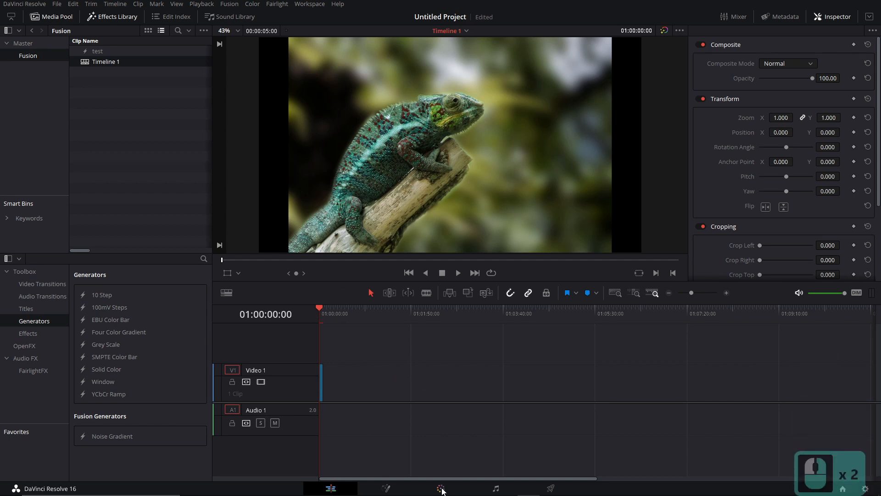
{"action": "left_click", "coordinate": [441, 489]}
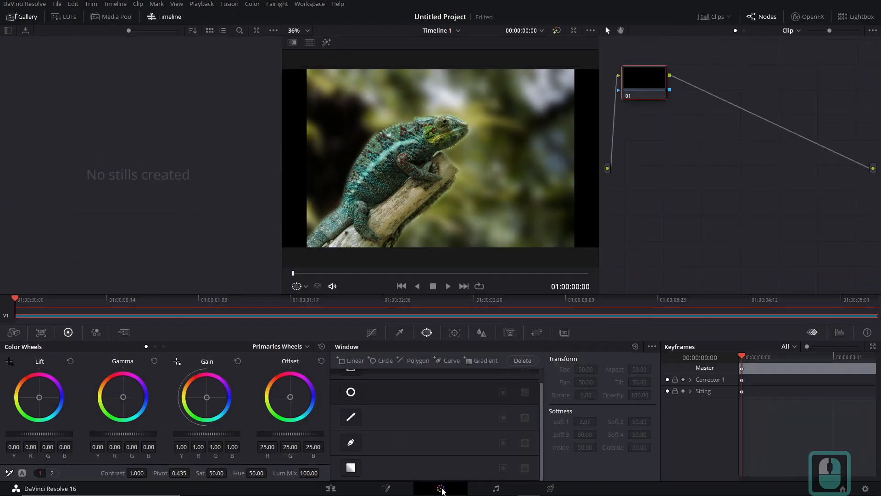
{"action": "right_click", "coordinate": [381, 105]}
{"action": "left_click", "coordinate": [459, 115]}
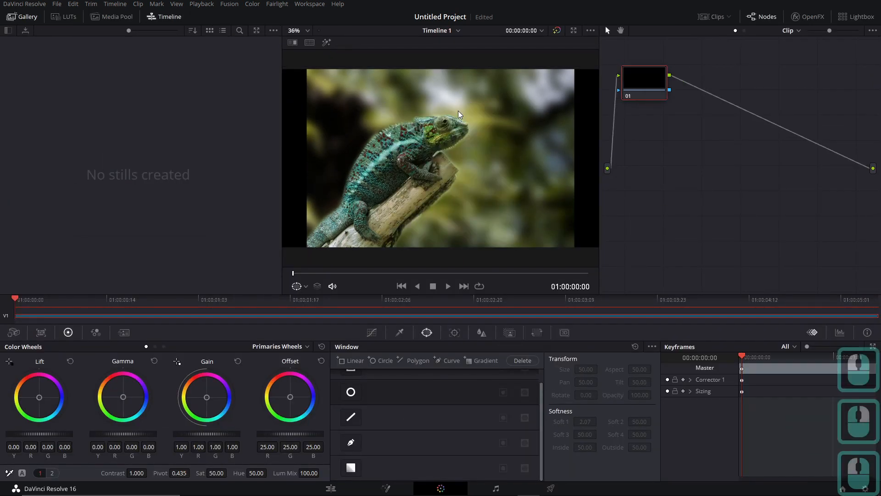
Start exporting the gallery still of the chameleon composite and choose the Desktop > Compositing > Renders folder
{"action": "right_click", "coordinate": [31, 52]}
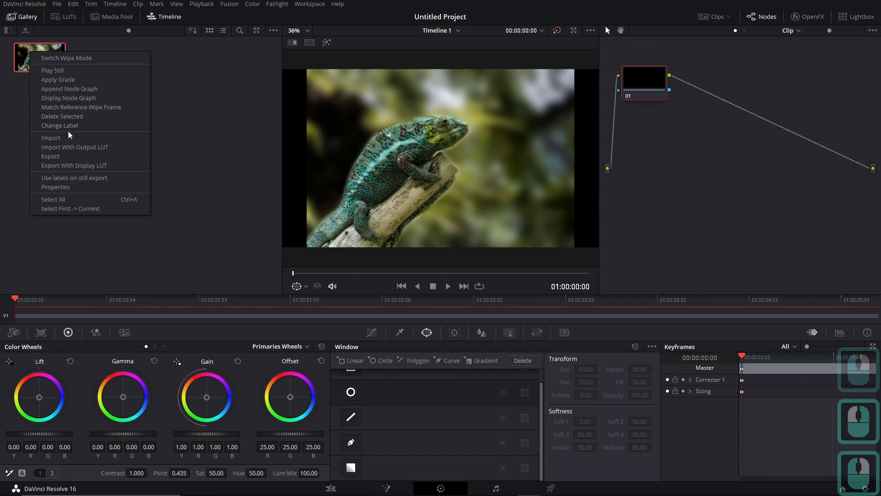
{"action": "left_click", "coordinate": [69, 156]}
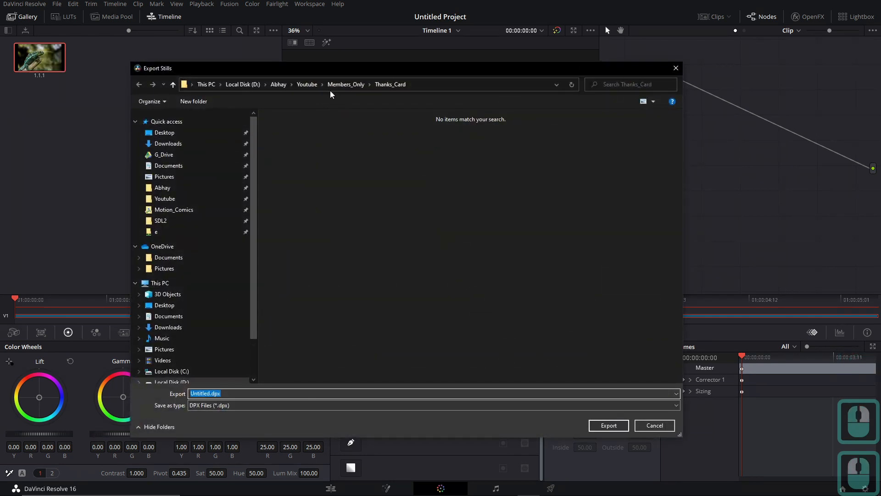
{"action": "left_click", "coordinate": [171, 132]}
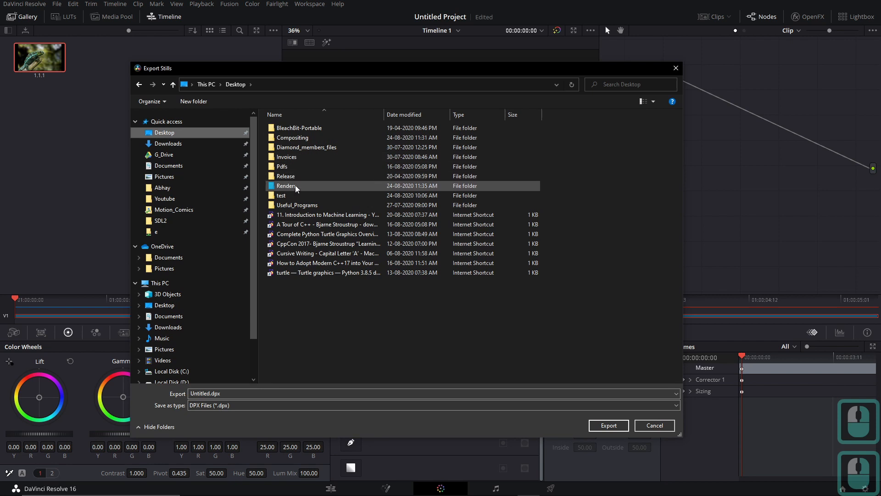
{"action": "double_click", "coordinate": [318, 139]}
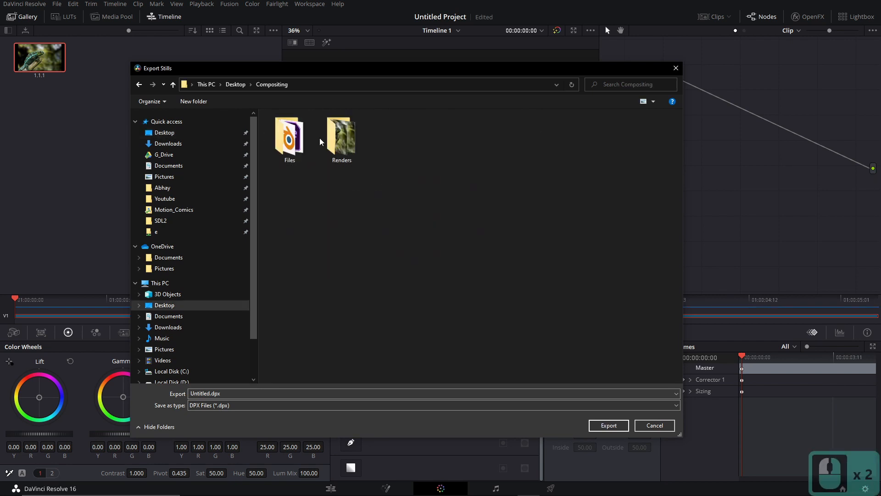
{"action": "double_click", "coordinate": [342, 140]}
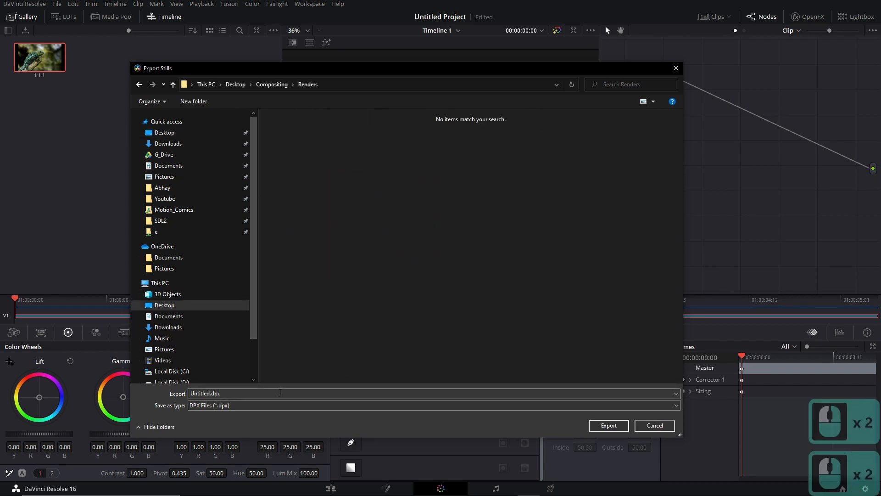
Name the still Fusion_render.jpg, set its file type to JPEG and export it
{"action": "double_click", "coordinate": [281, 393]}
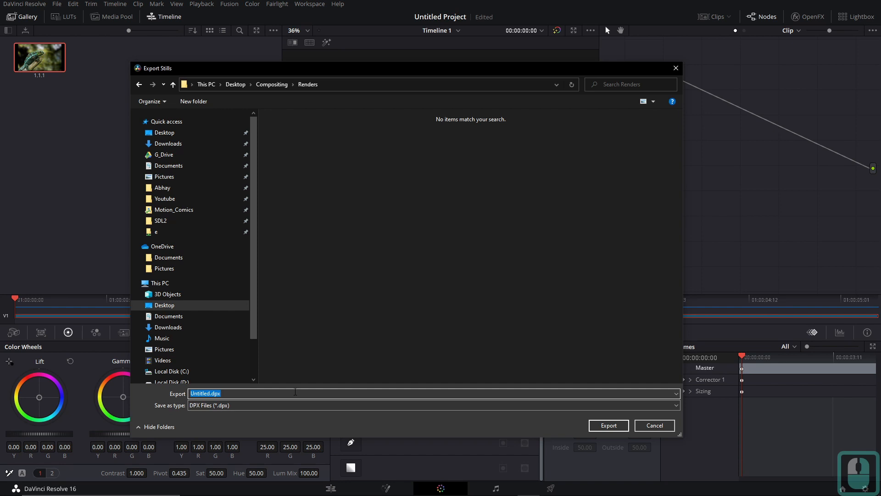
{"action": "type", "text": "Fusion_render."}
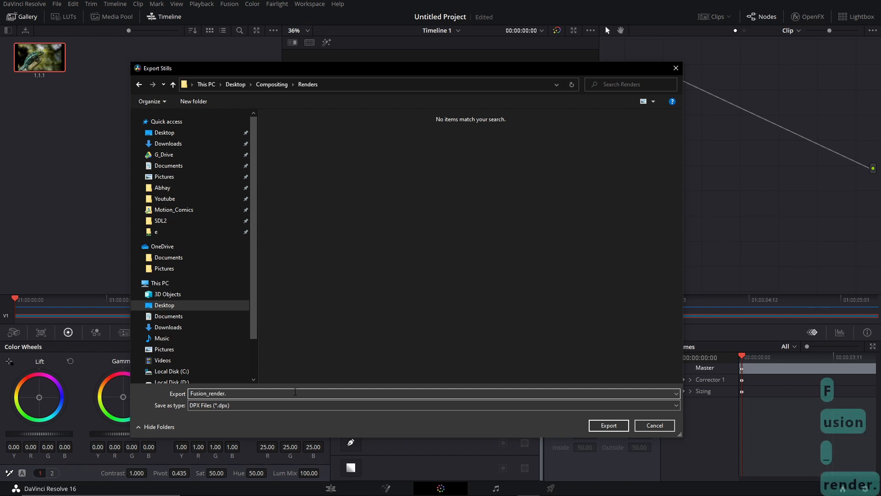
{"action": "type", "text": "jpg"}
{"action": "left_click", "coordinate": [270, 406]}
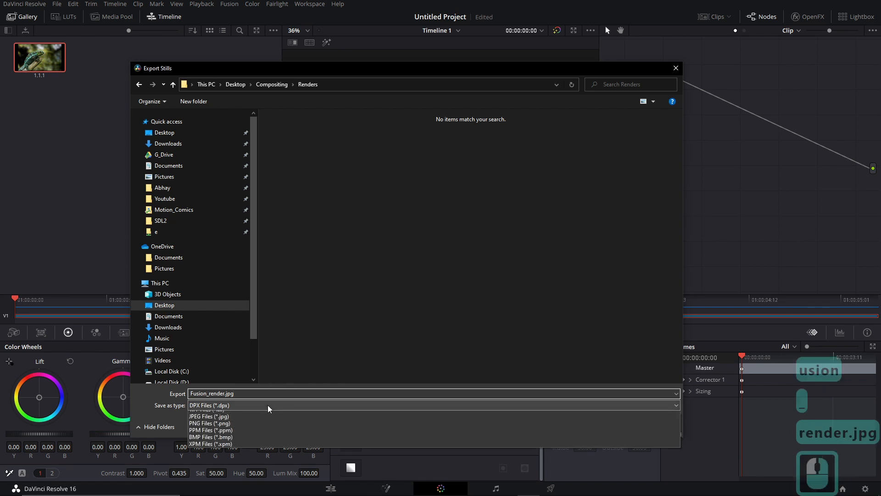
{"action": "left_click", "coordinate": [231, 437]}
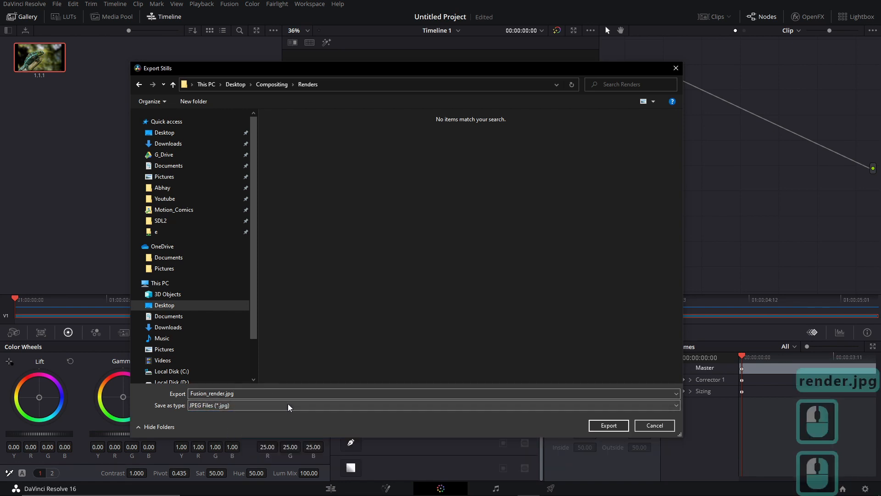
{"action": "left_click", "coordinate": [590, 428]}
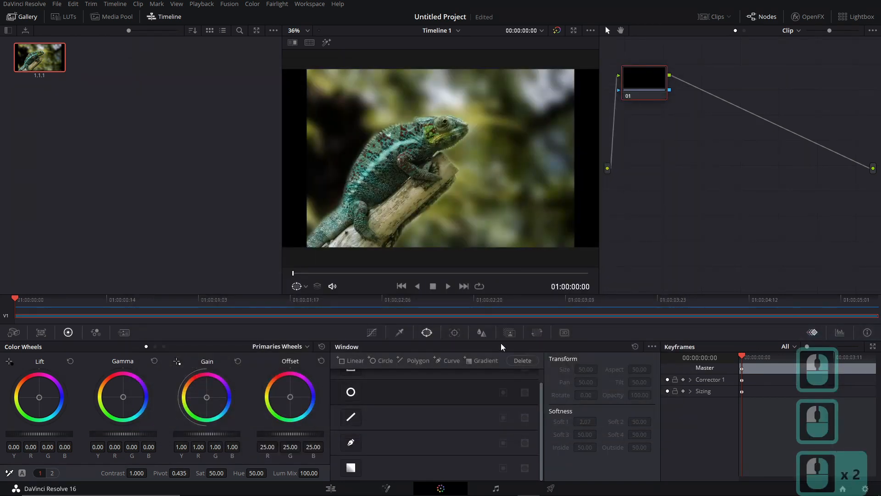
Switch to File Explorer and view the exported Fusion render JPEG from the Compositing > Renders folder
{"action": "left_click_drag", "start_coordinate": [647, 80], "coordinate": [677, 108]}
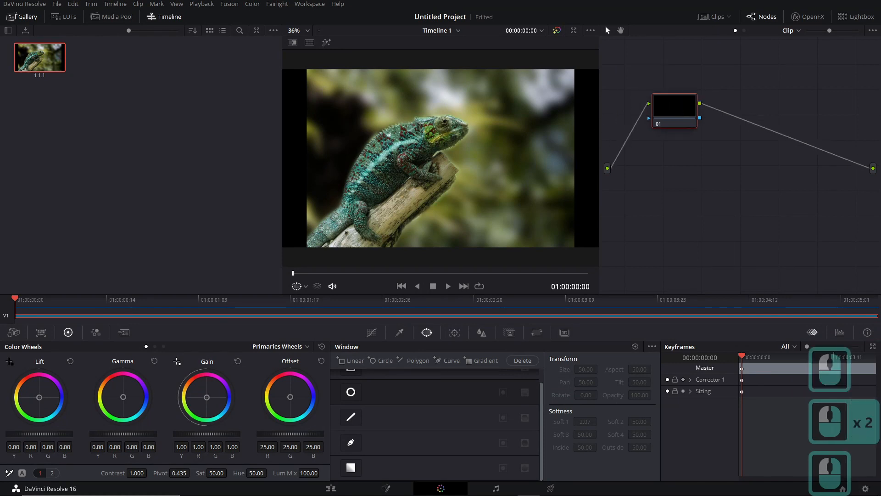
{"action": "left_click_drag", "start_coordinate": [880, 50], "coordinate": [345, 73]}
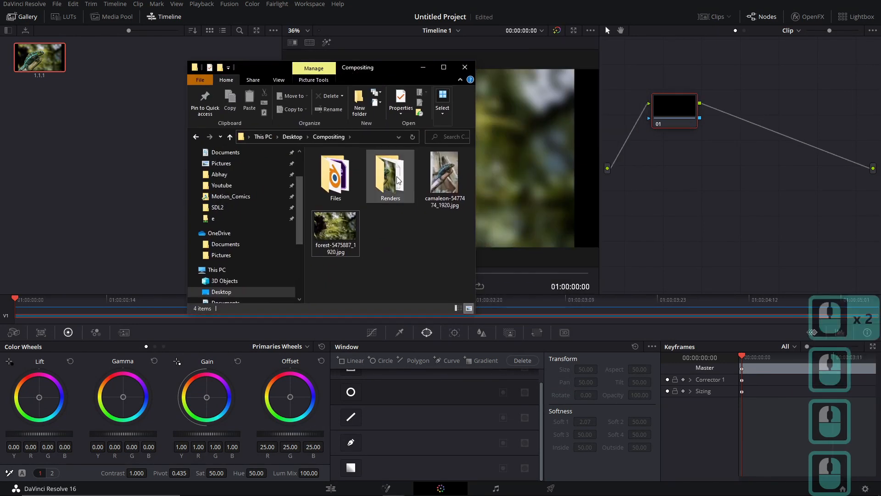
{"action": "double_click", "coordinate": [397, 180]}
{"action": "double_click", "coordinate": [340, 246]}
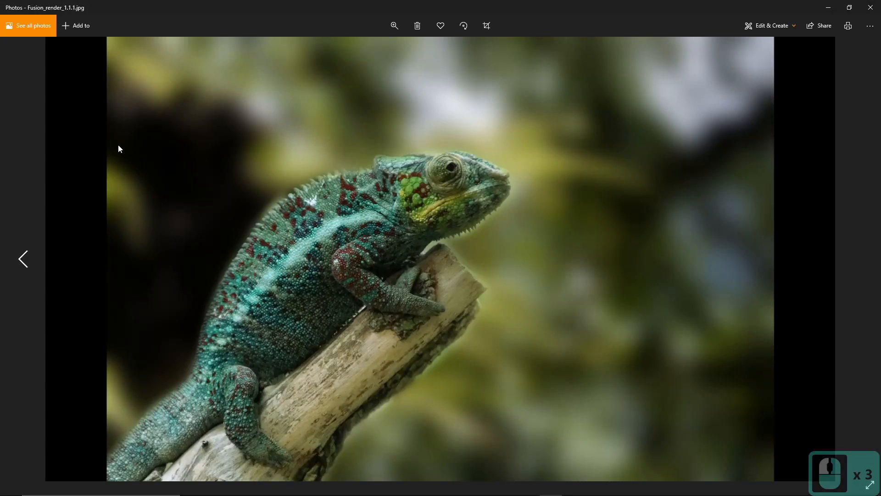
{"action": "left_click", "coordinate": [870, 7]}
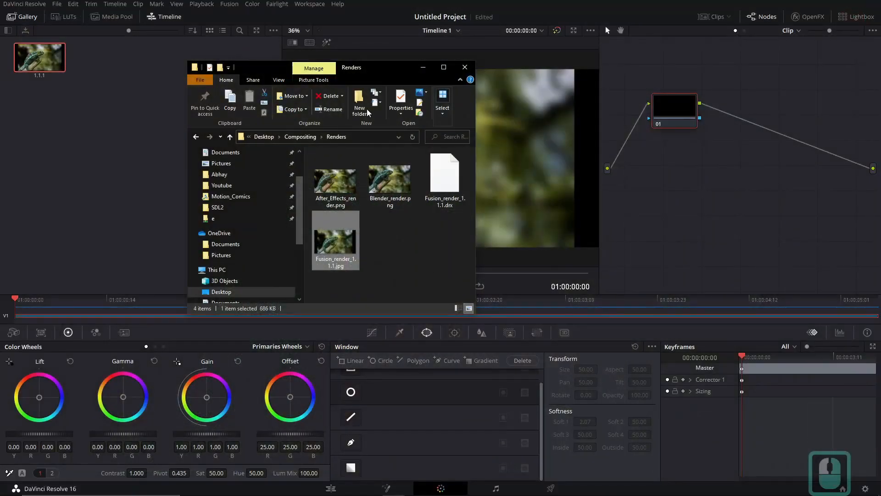
{"action": "left_click_drag", "start_coordinate": [372, 72], "coordinate": [880, 176]}
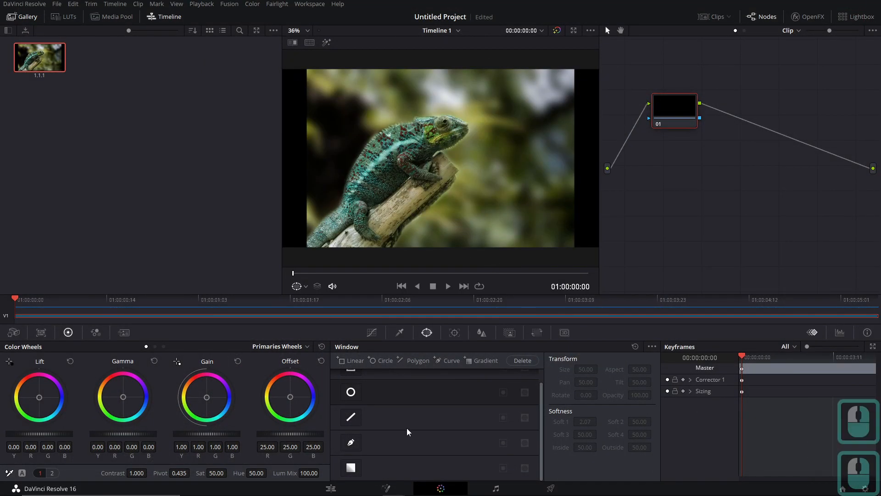
On the Edit page, check the timeline resolution in the project settings and select the composition clip
{"action": "left_click", "coordinate": [330, 489]}
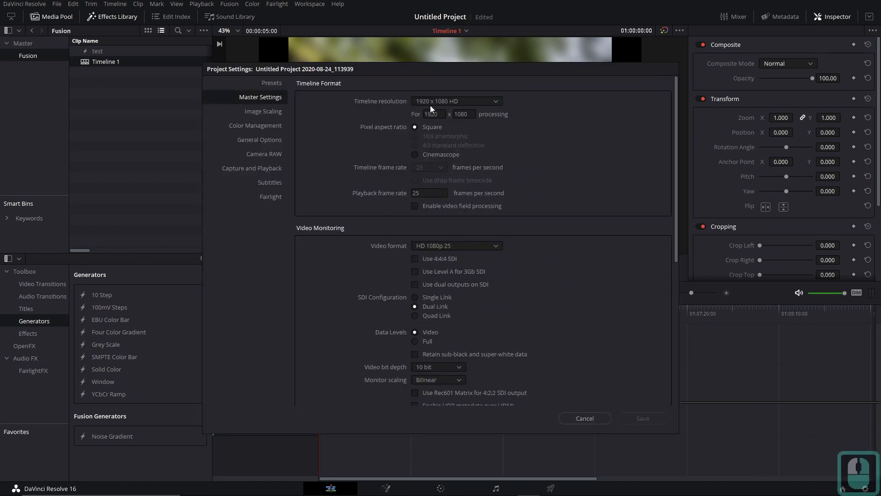
{"action": "left_click", "coordinate": [591, 419]}
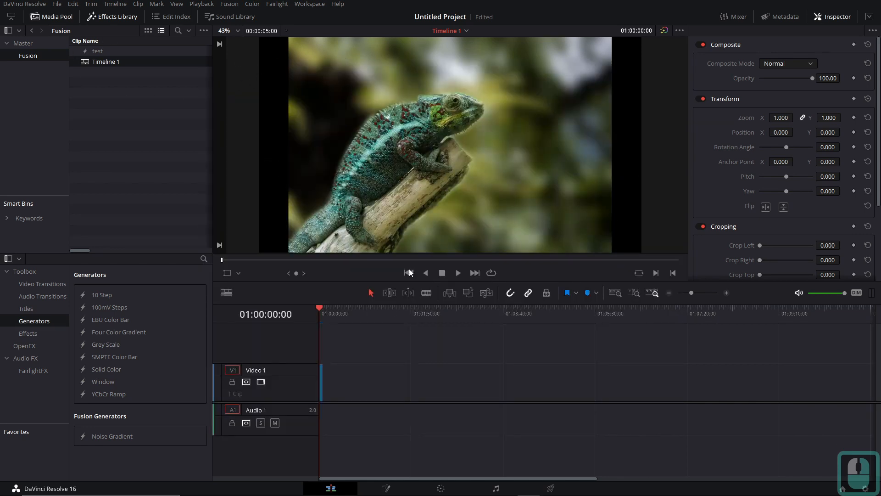
{"action": "left_click", "coordinate": [321, 387]}
{"action": "left_click_drag", "start_coordinate": [782, 118], "coordinate": [791, 118]}
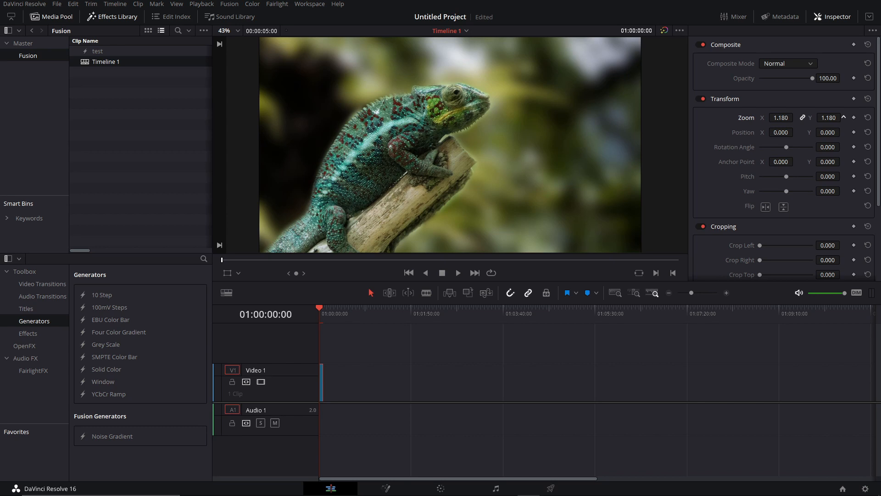
{"action": "double_click", "coordinate": [804, 118]}
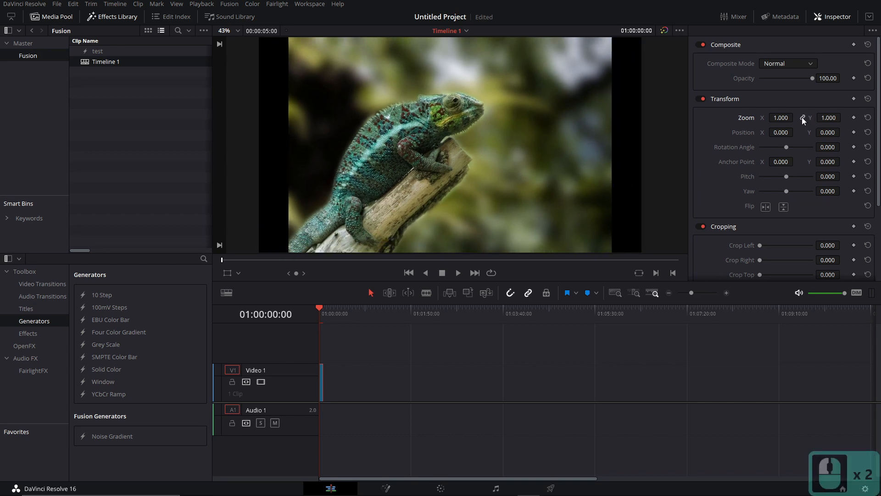
{"action": "left_click_drag", "start_coordinate": [780, 118], "coordinate": [779, 118]}
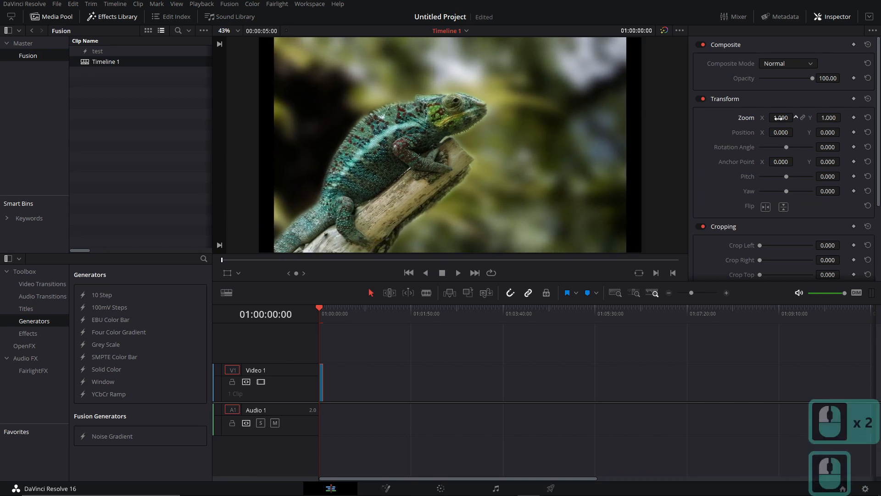
{"action": "key", "text": "ctrl+z"}
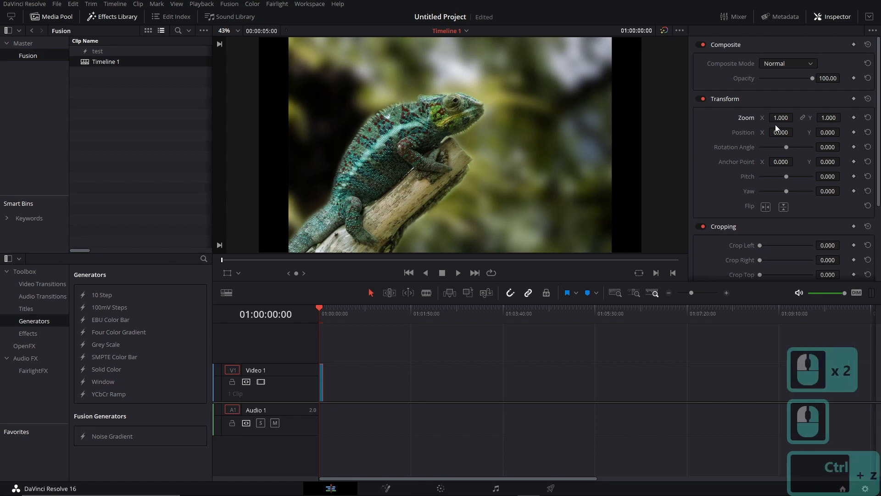
Relink the clip's X and Y zoom and set both to 1.190 to fill the frame
{"action": "left_click", "coordinate": [801, 118]}
{"action": "left_click_drag", "start_coordinate": [781, 118], "coordinate": [776, 117]}
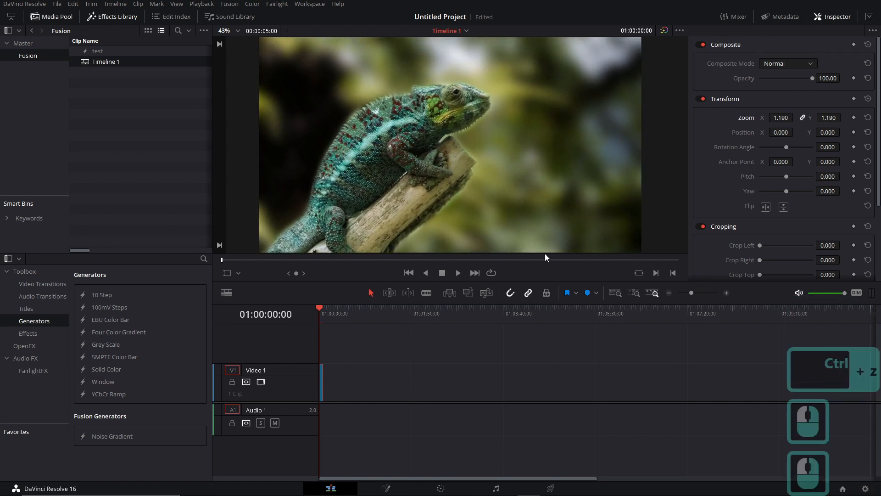
On the Color page, grab a new still of the zoomed composite and export it from the gallery
{"action": "left_click", "coordinate": [440, 488]}
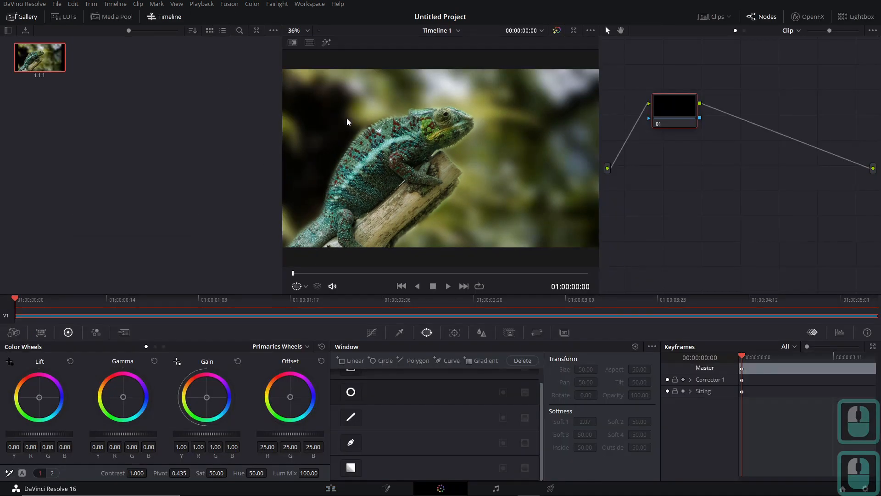
{"action": "right_click", "coordinate": [356, 133]}
{"action": "left_click", "coordinate": [374, 140]}
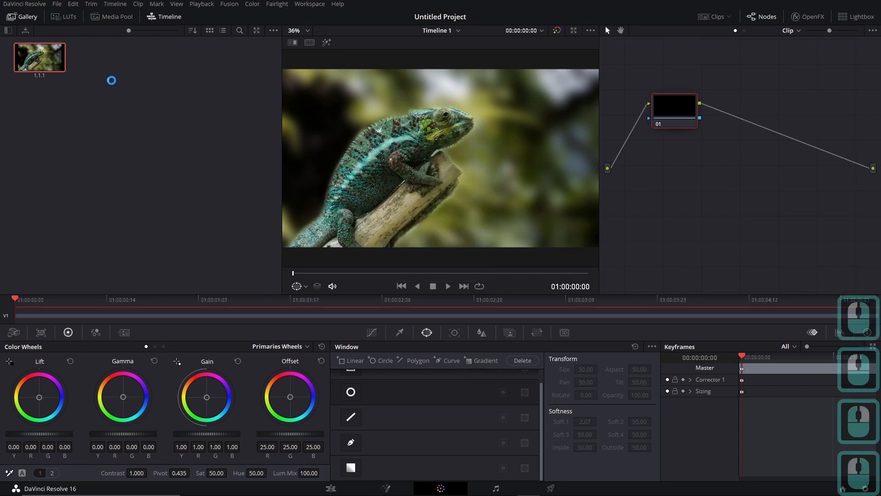
{"action": "right_click", "coordinate": [98, 61]}
{"action": "left_click", "coordinate": [78, 152]}
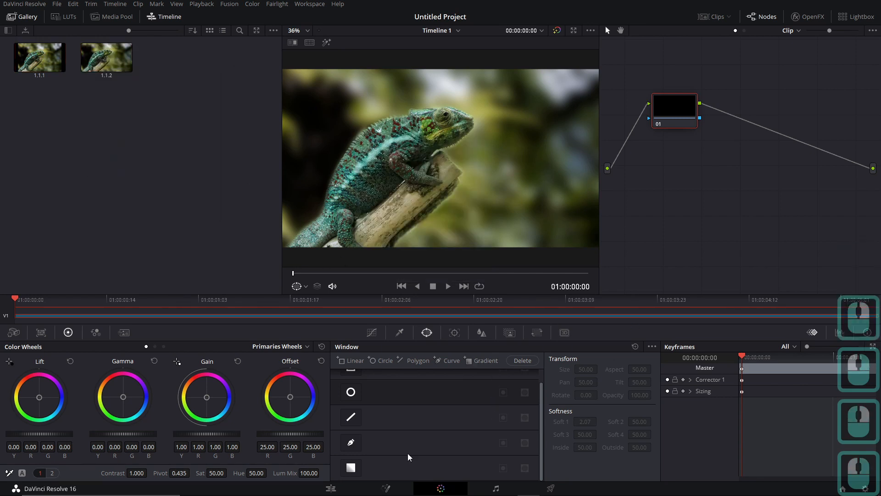
On the Fusion page, move MediaOut1 farther from Merge1 and level with it, and look over the node tree
{"action": "left_click", "coordinate": [387, 489]}
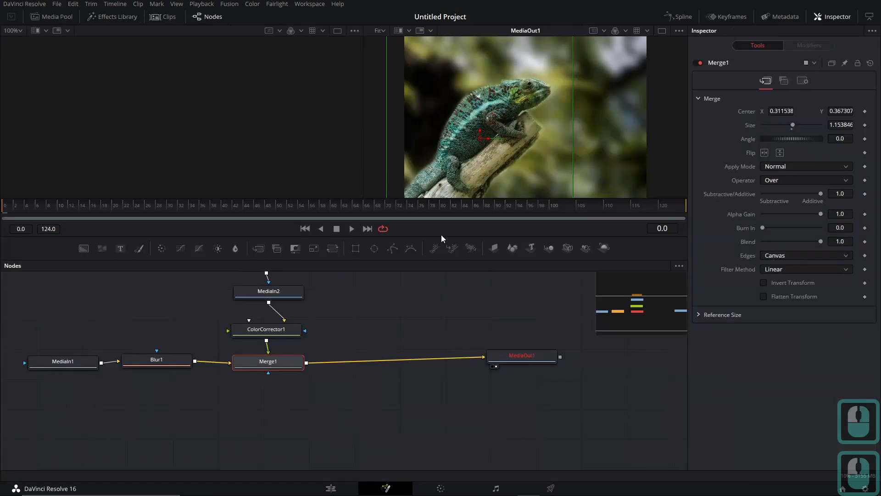
{"action": "left_click", "coordinate": [413, 321]}
{"action": "middle_click_drag", "start_coordinate": [413, 328], "coordinate": [443, 339]}
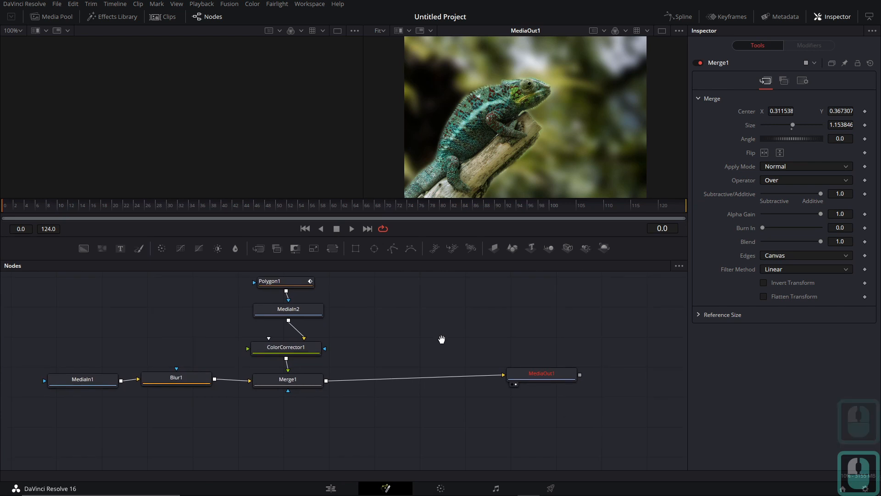
{"action": "left_click_drag", "start_coordinate": [551, 380], "coordinate": [595, 387]}
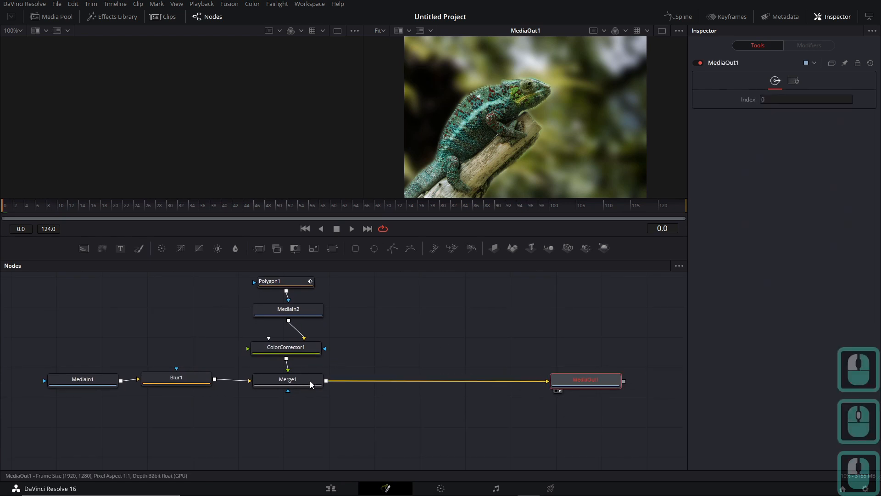
{"action": "left_click_drag", "start_coordinate": [369, 348], "coordinate": [587, 366]}
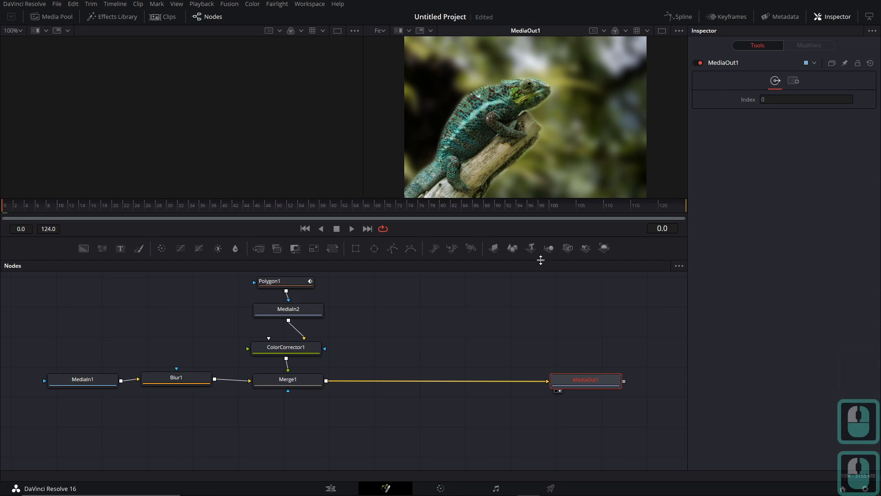
{"action": "middle_click_drag", "start_coordinate": [392, 317], "coordinate": [429, 324]}
{"action": "left_click_drag", "start_coordinate": [47, 274], "coordinate": [569, 439]}
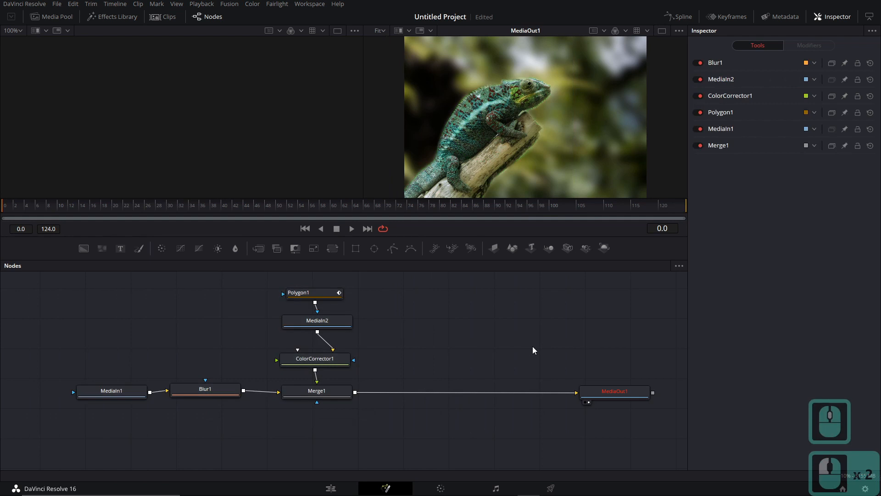
{"action": "middle_click_drag", "start_coordinate": [513, 296], "coordinate": [515, 301]}
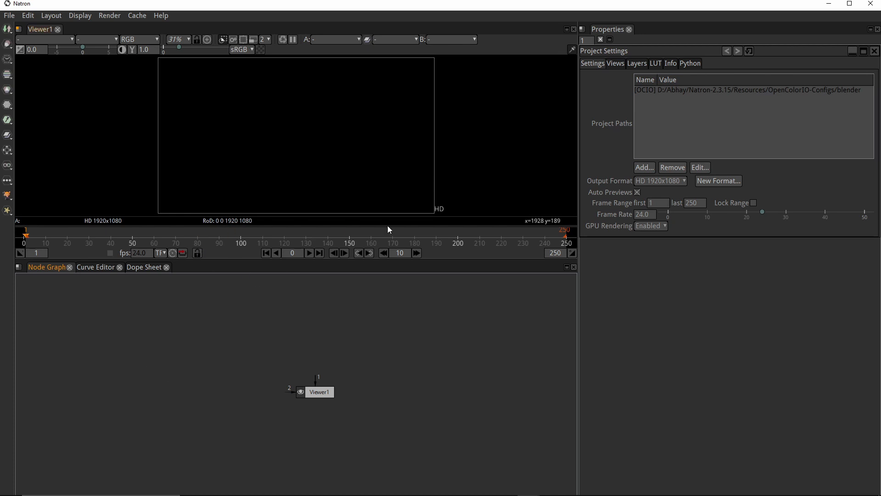
{"action": "left_click", "coordinate": [201, 330]}
{"action": "left_click", "coordinate": [210, 328]}
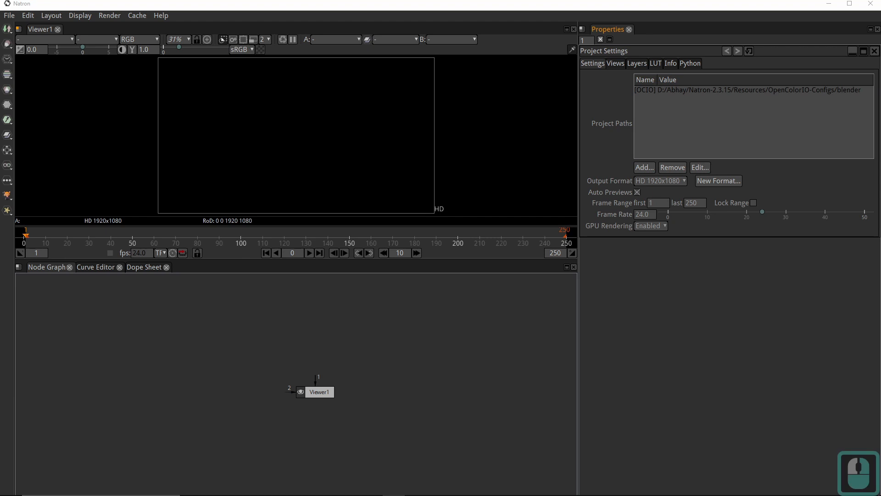
{"action": "left_click", "coordinate": [299, 316]}
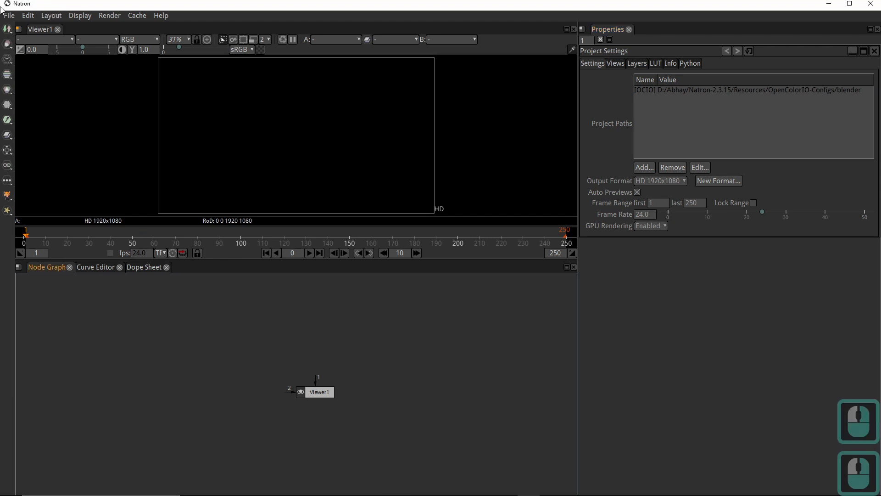
{"action": "left_click", "coordinate": [9, 32]}
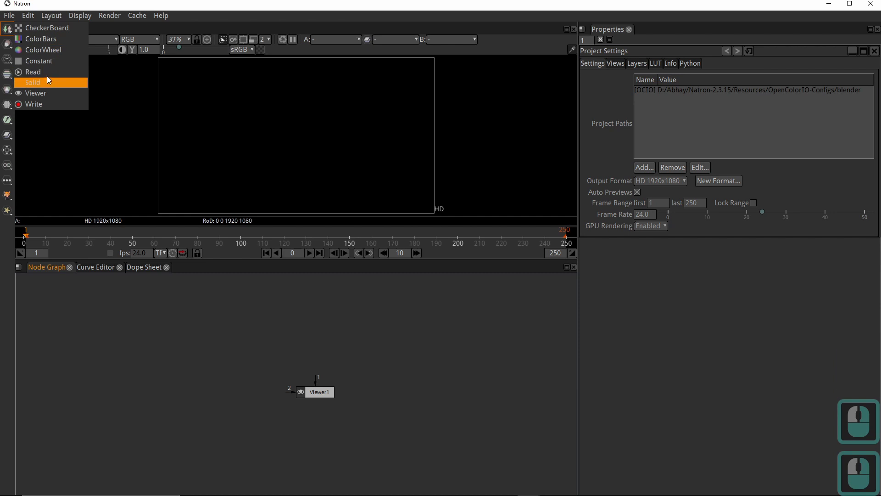
{"action": "left_click", "coordinate": [188, 368]}
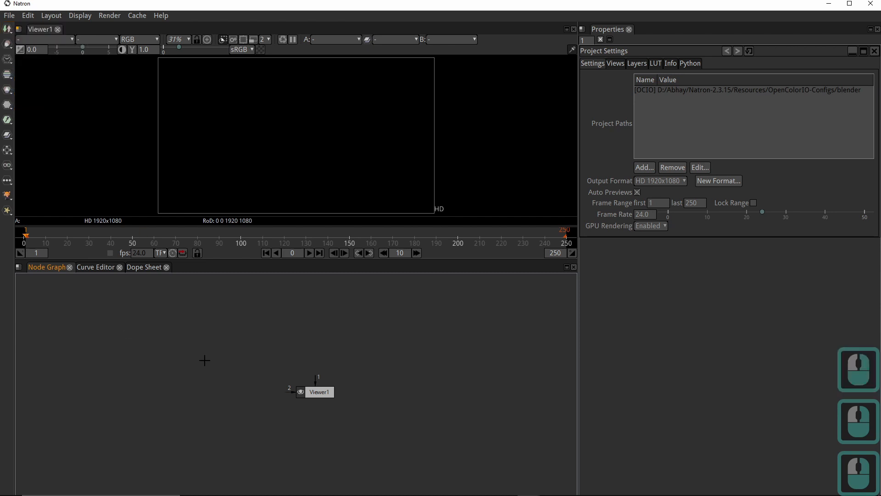
Read camaleon-5477474_1920.jpg from the Desktop's Compositing folder into the node graph and place its node clear of the viewer
{"action": "key", "text": "r"}
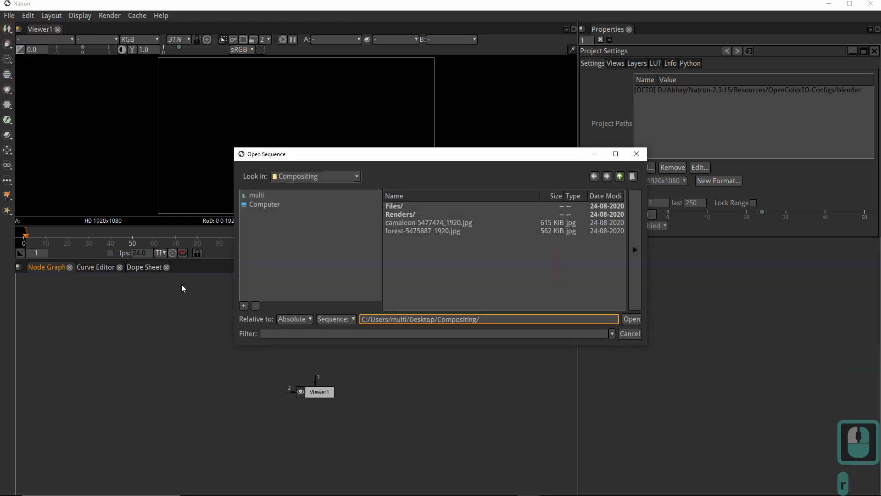
{"action": "left_click_drag", "start_coordinate": [362, 157], "coordinate": [295, 135]}
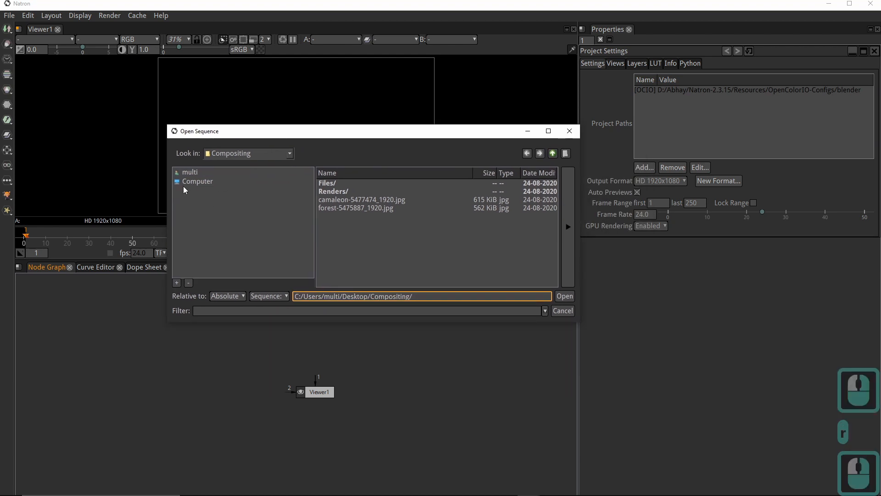
{"action": "left_click", "coordinate": [199, 175]}
{"action": "scroll", "coordinate": [364, 240], "scroll_direction": "down", "scroll_amount": 3}
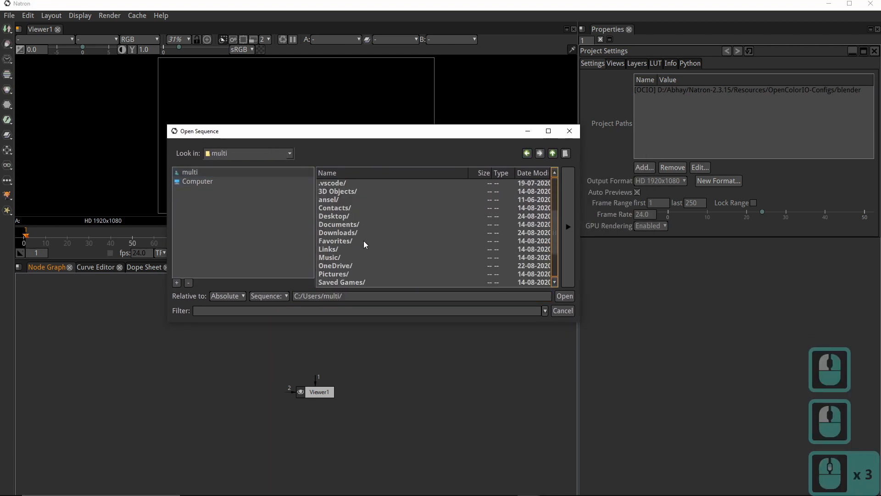
{"action": "double_click", "coordinate": [338, 213]}
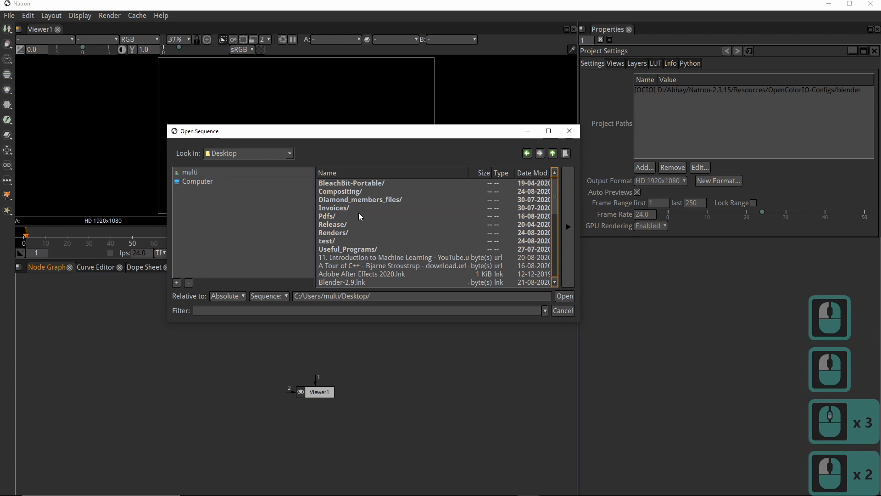
{"action": "double_click", "coordinate": [345, 192]}
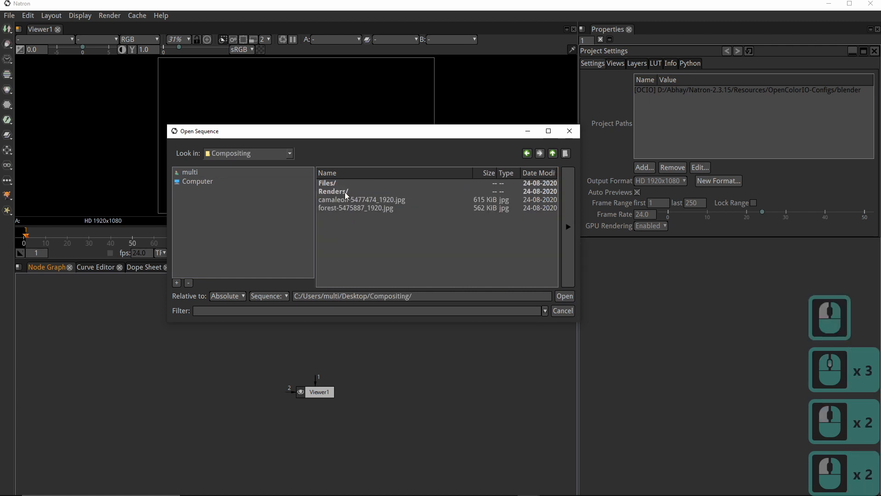
{"action": "double_click", "coordinate": [373, 200]}
{"action": "left_click_drag", "start_coordinate": [220, 375], "coordinate": [184, 324]}
Read forest-5475887_1920.jpg into the graph, place it beside Read1, and move Viewer1 below and between the two image nodes
{"action": "key", "text": "r"}
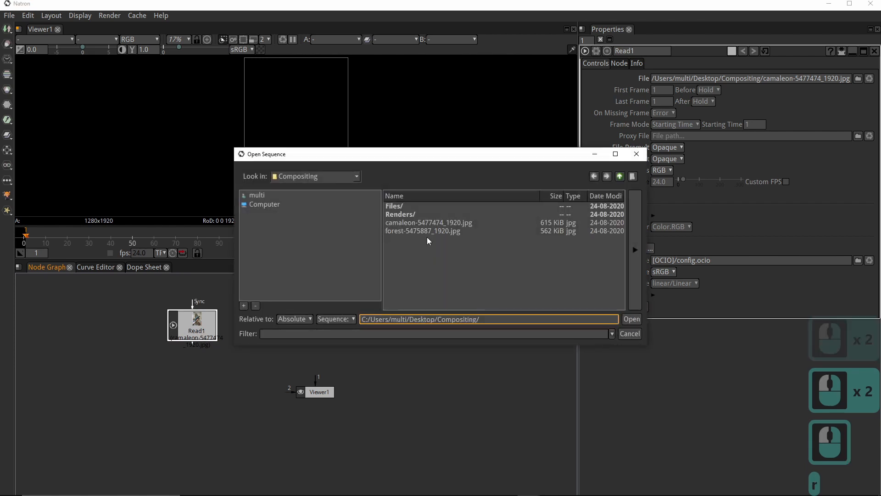
{"action": "double_click", "coordinate": [414, 232]}
{"action": "left_click_drag", "start_coordinate": [320, 389], "coordinate": [306, 320]}
{"action": "middle_click_drag", "start_coordinate": [367, 337], "coordinate": [433, 349]}
{"action": "scroll", "coordinate": [378, 358], "scroll_direction": "up", "scroll_amount": 3}
{"action": "left_click_drag", "start_coordinate": [107, 344], "coordinate": [114, 339]}
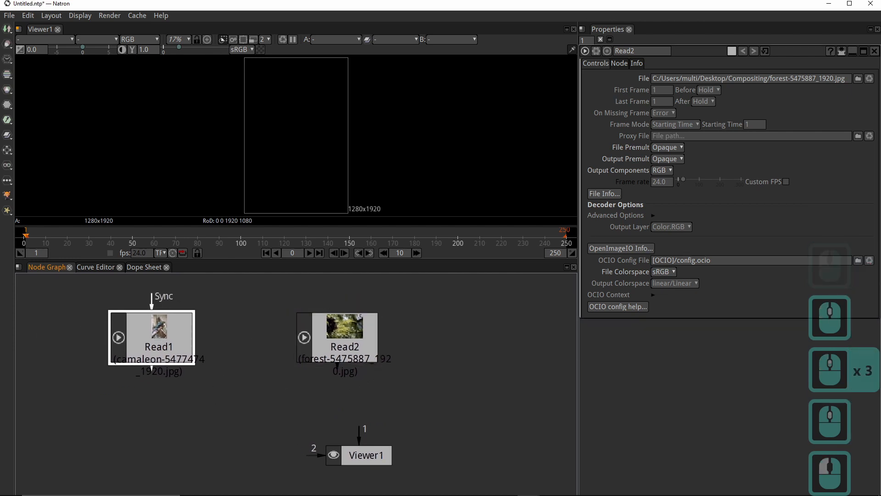
{"action": "left_click_drag", "start_coordinate": [363, 460], "coordinate": [314, 452]}
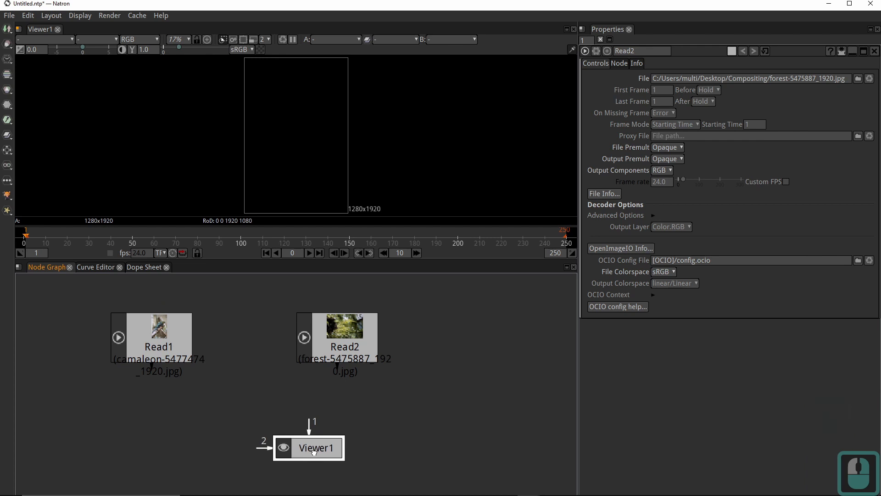
View the chameleon and the forest in turn by connecting Viewer1 to Read1 and Read2, and disconnect the viewer
{"action": "left_click", "coordinate": [316, 408]}
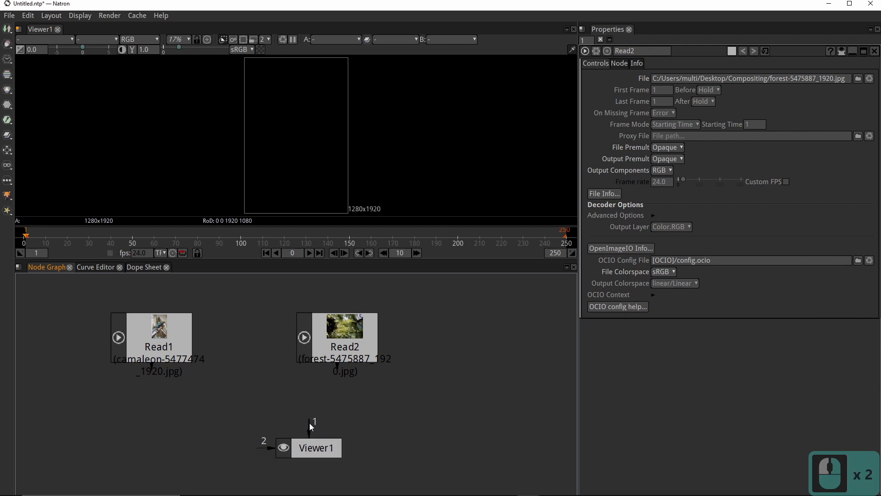
{"action": "left_click_drag", "start_coordinate": [265, 353], "coordinate": [166, 342]}
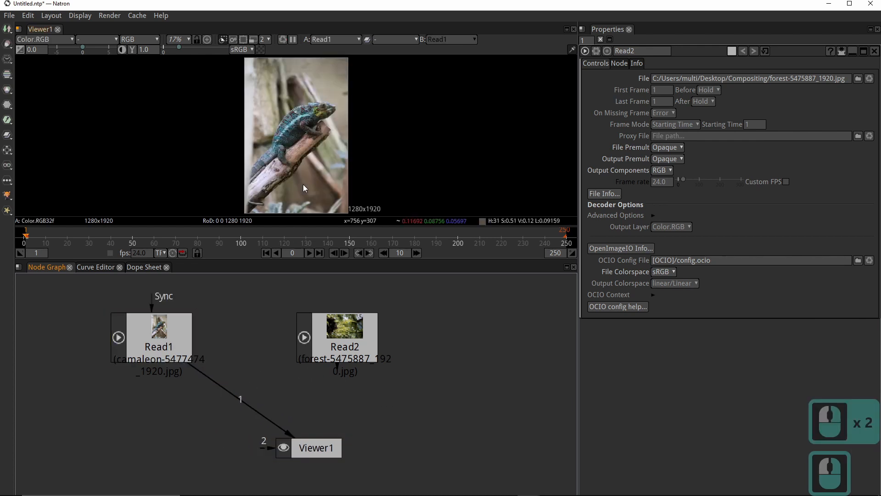
{"action": "left_click_drag", "start_coordinate": [202, 378], "coordinate": [345, 339]}
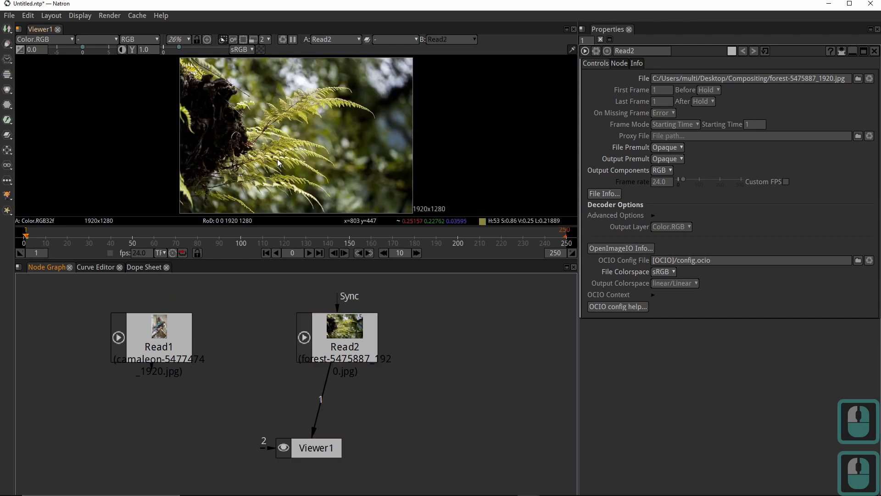
{"action": "mouse_move", "coordinate": [259, 447]}
{"action": "left_mouse_down"}
{"action": "mouse_move", "coordinate": [202, 392]}
{"action": "mouse_move", "coordinate": [263, 442]}
{"action": "left_mouse_up"}
{"action": "left_click_drag", "start_coordinate": [327, 371], "coordinate": [329, 338]}
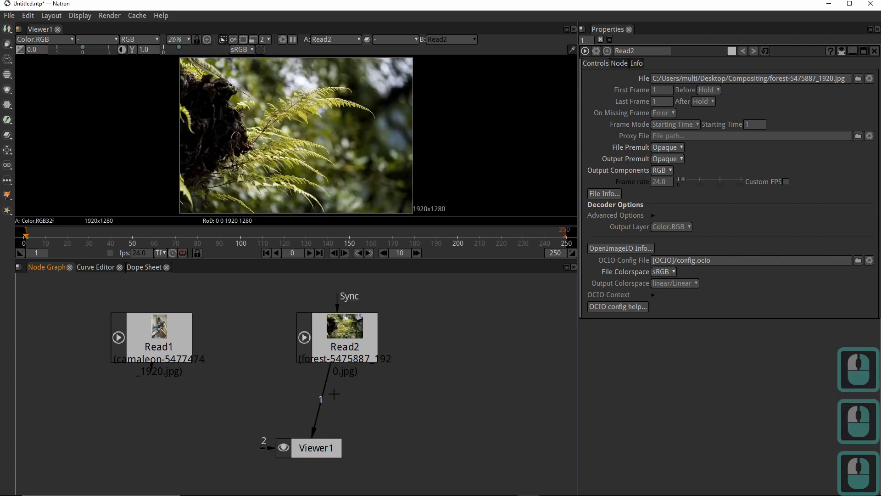
{"action": "left_click_drag", "start_coordinate": [326, 379], "coordinate": [396, 389]}
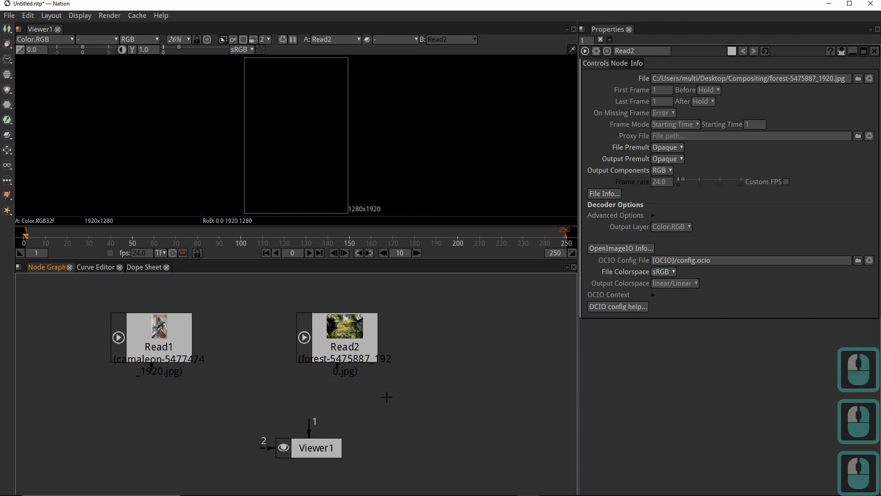
Add a Merge node below Read1 and connect its A input to the chameleon and its B input to the forest
{"action": "middle_click_drag", "start_coordinate": [237, 354], "coordinate": [312, 351]}
{"action": "left_click_drag", "start_coordinate": [229, 342], "coordinate": [195, 344]}
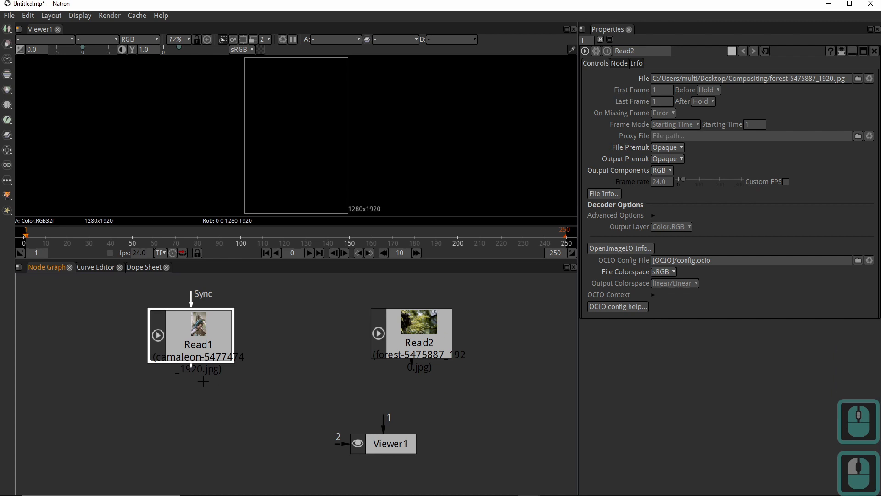
{"action": "left_click_drag", "start_coordinate": [203, 334], "coordinate": [202, 330]}
{"action": "key", "text": "m"}
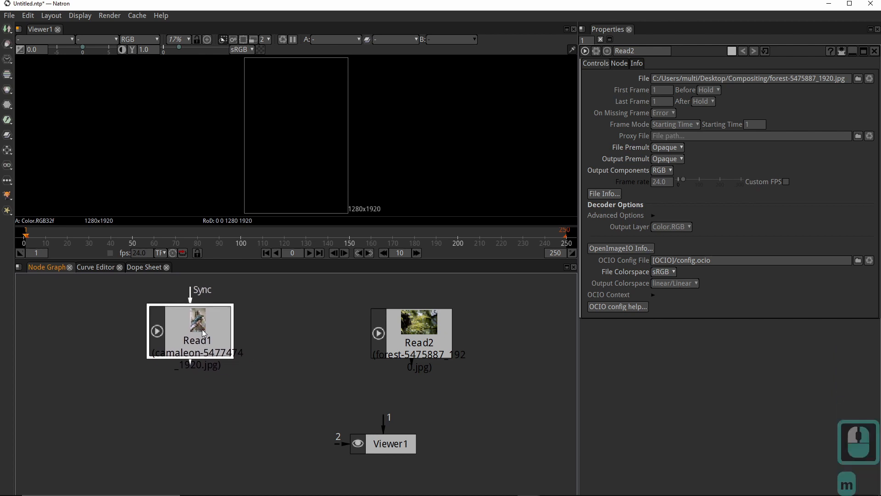
{"action": "left_click_drag", "start_coordinate": [185, 398], "coordinate": [204, 467]}
{"action": "left_click_drag", "start_coordinate": [198, 385], "coordinate": [97, 393]}
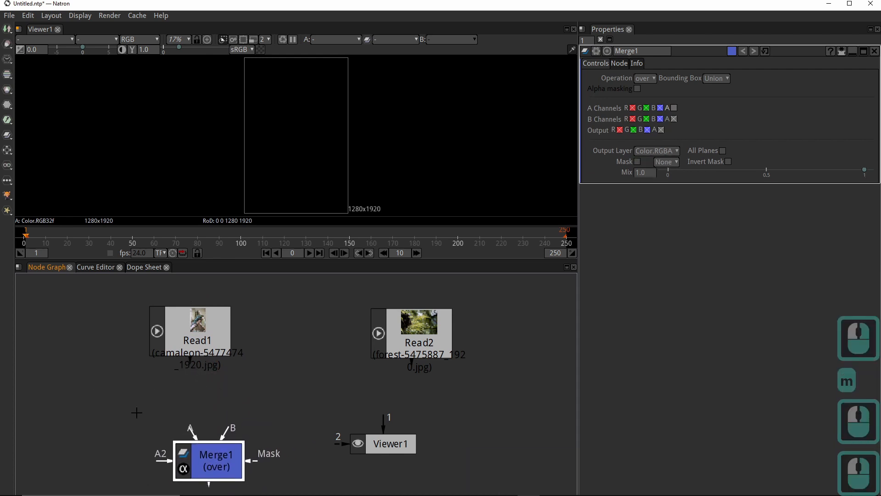
{"action": "left_click_drag", "start_coordinate": [189, 428], "coordinate": [213, 344]}
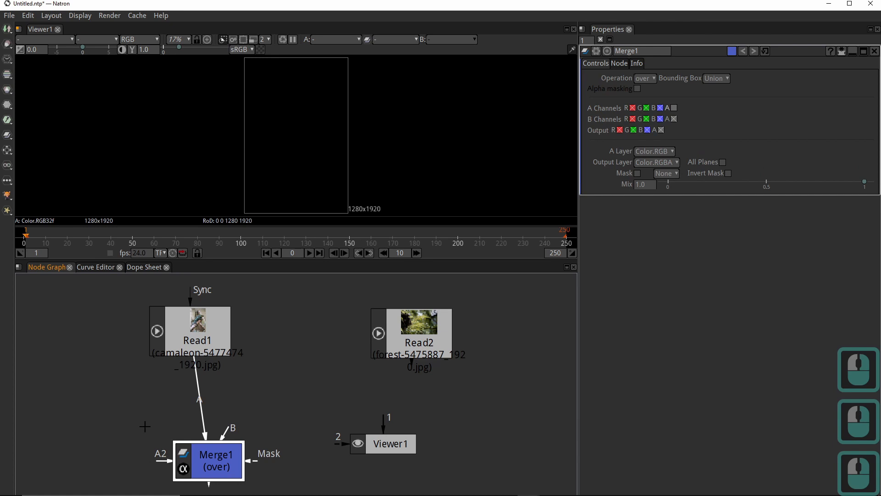
{"action": "left_click_drag", "start_coordinate": [227, 428], "coordinate": [417, 340]}
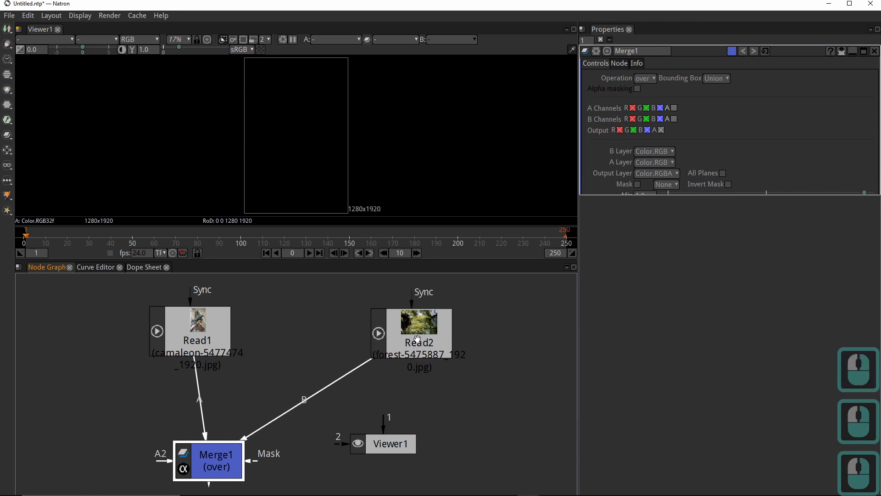
Connect Viewer1 to Merge1's output, space the two apart on one line, and move the Read nodes into a tidier layout
{"action": "left_click_drag", "start_coordinate": [209, 460], "coordinate": [251, 437]}
{"action": "left_click_drag", "start_coordinate": [384, 421], "coordinate": [264, 438]}
{"action": "left_click_drag", "start_coordinate": [379, 449], "coordinate": [485, 449]}
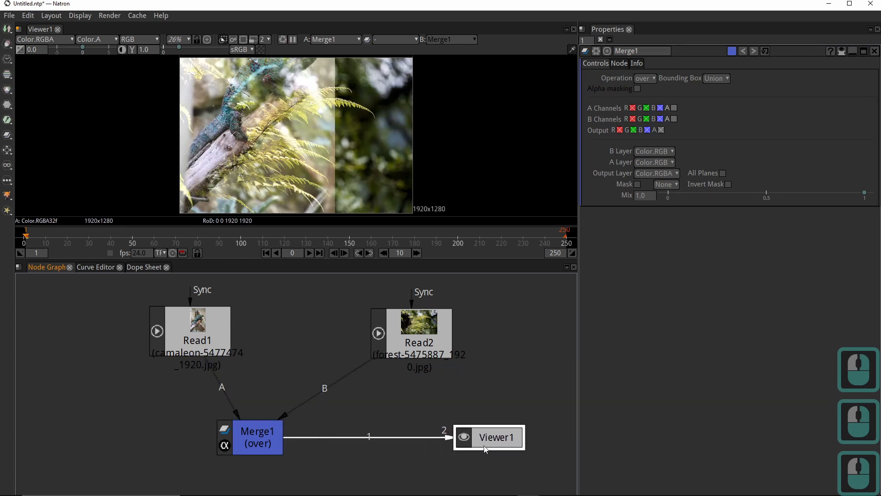
{"action": "left_click", "coordinate": [293, 405]}
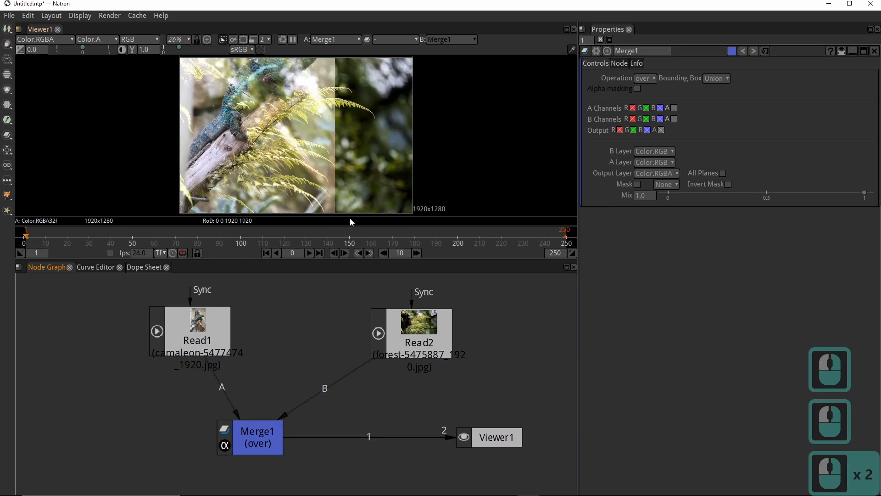
{"action": "middle_click_drag", "start_coordinate": [303, 321], "coordinate": [299, 337]}
{"action": "middle_click_drag", "start_coordinate": [354, 93], "coordinate": [341, 124]}
{"action": "scroll", "coordinate": [347, 111], "scroll_direction": "down", "scroll_amount": 4}
{"action": "scroll", "coordinate": [347, 112], "scroll_direction": "up", "scroll_amount": 2}
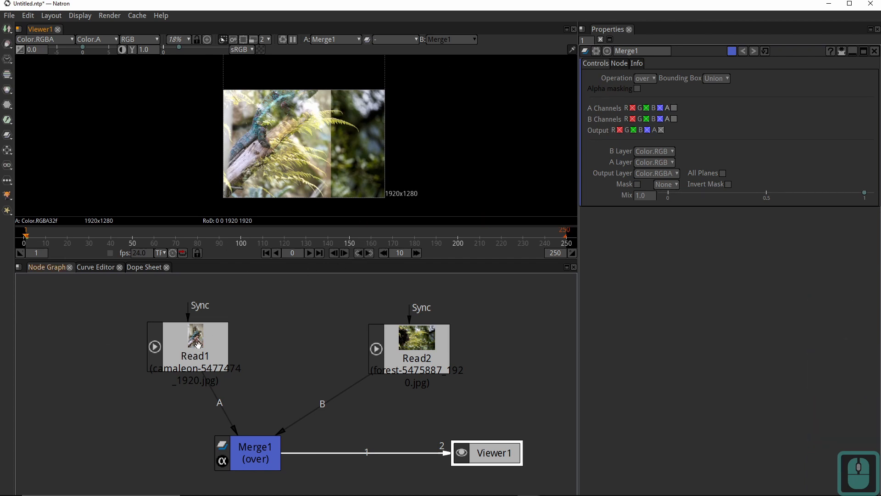
{"action": "left_click_drag", "start_coordinate": [190, 353], "coordinate": [173, 352]}
{"action": "left_click_drag", "start_coordinate": [407, 347], "coordinate": [362, 349]}
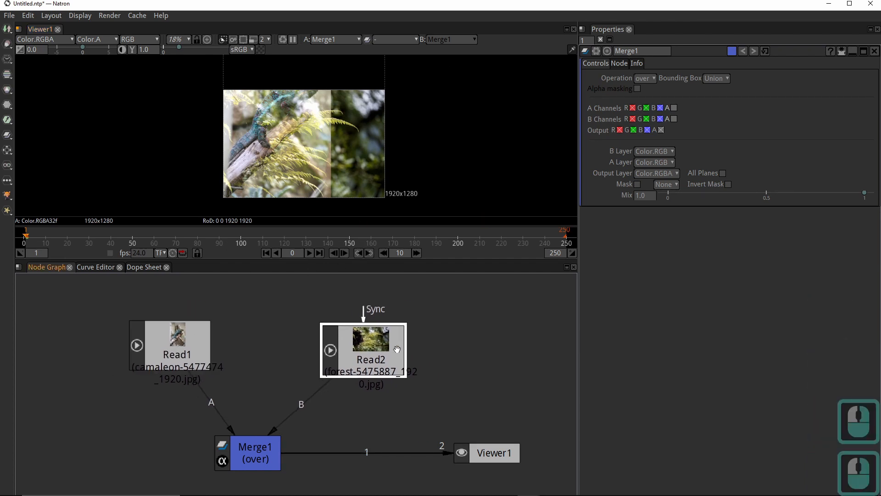
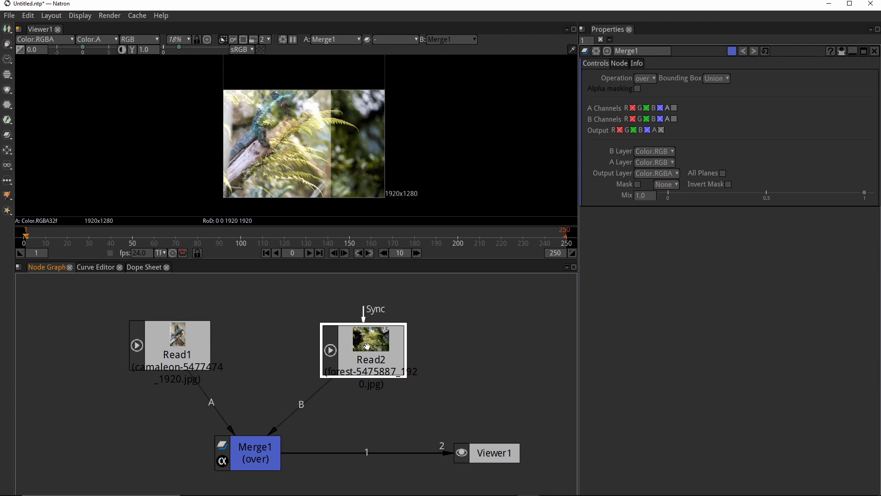
Set the project's output format to 1920x1280
{"action": "left_click", "coordinate": [279, 364]}
{"action": "key", "text": "s"}
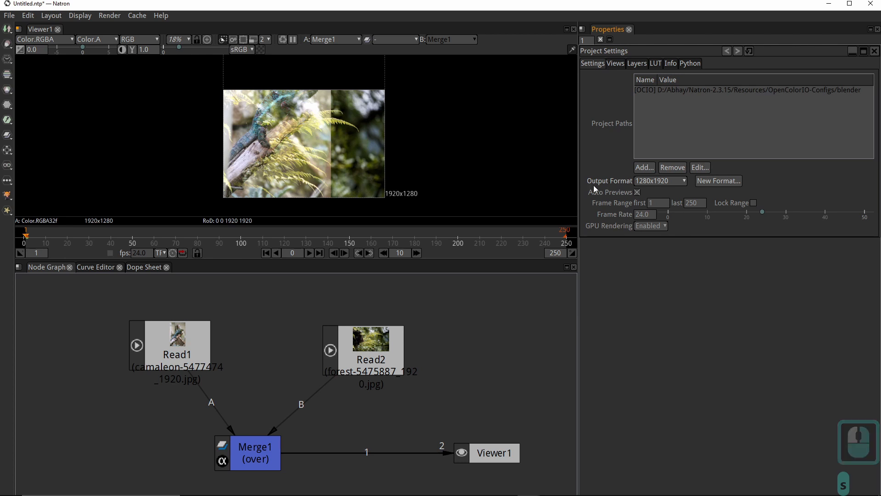
{"action": "left_click", "coordinate": [684, 180]}
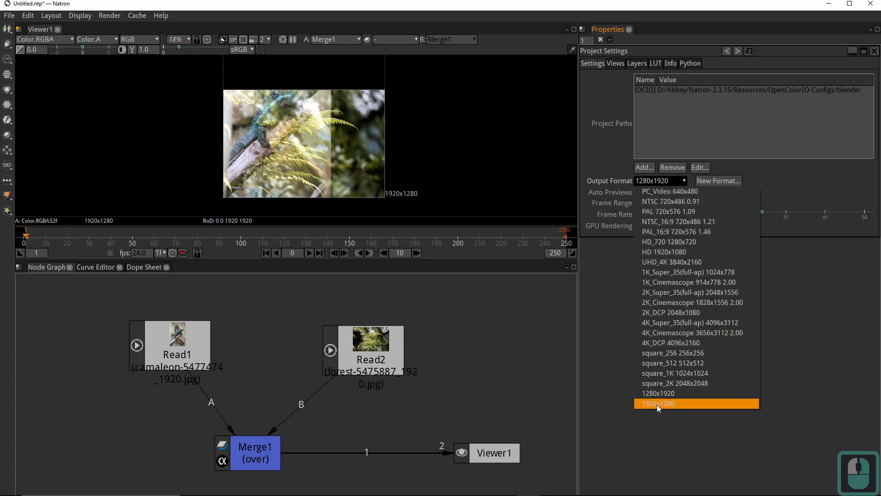
{"action": "left_click", "coordinate": [673, 403]}
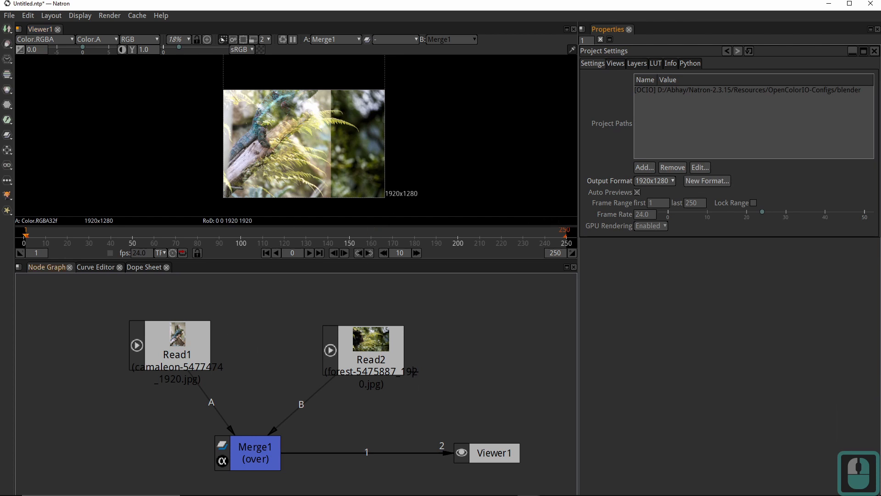
Check Read1's settings and enable the alpha channel for Merge1's A input
{"action": "middle_click_drag", "start_coordinate": [411, 386], "coordinate": [413, 369]}
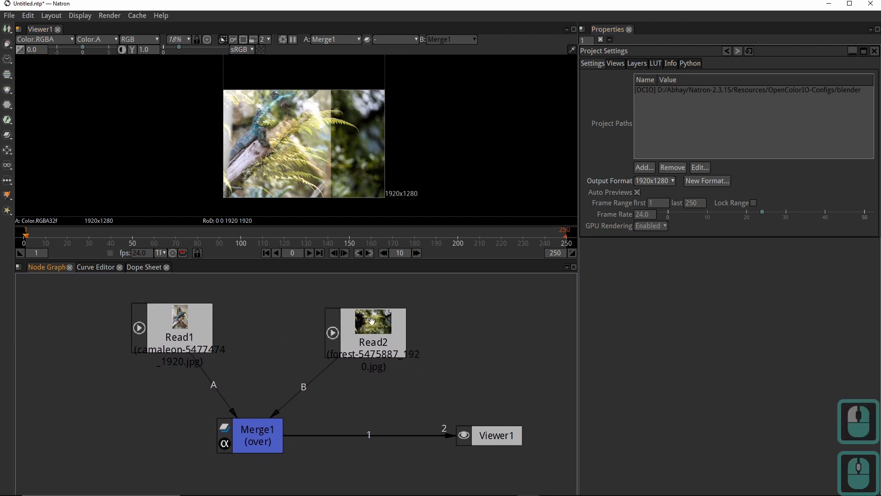
{"action": "left_click", "coordinate": [180, 330]}
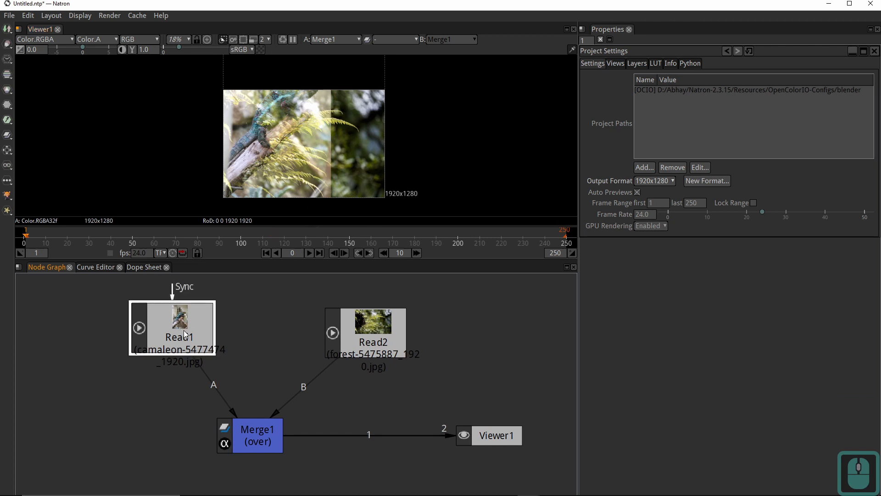
{"action": "double_click", "coordinate": [185, 332]}
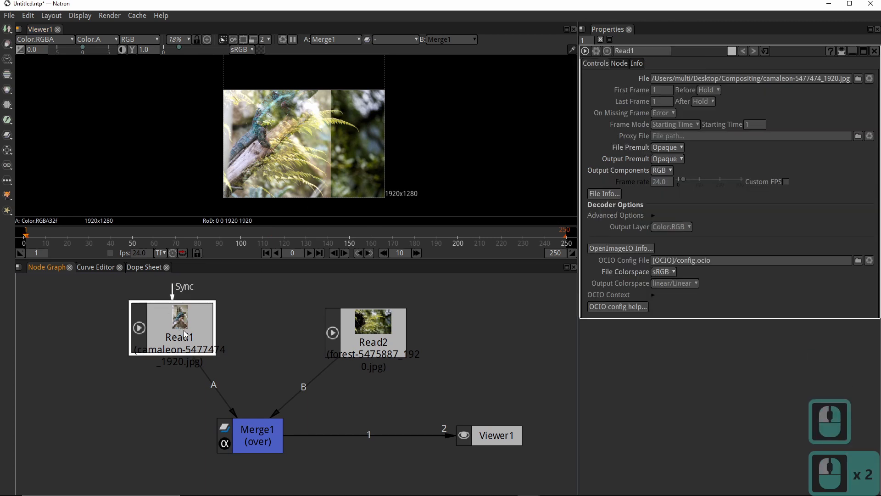
{"action": "double_click", "coordinate": [257, 441]}
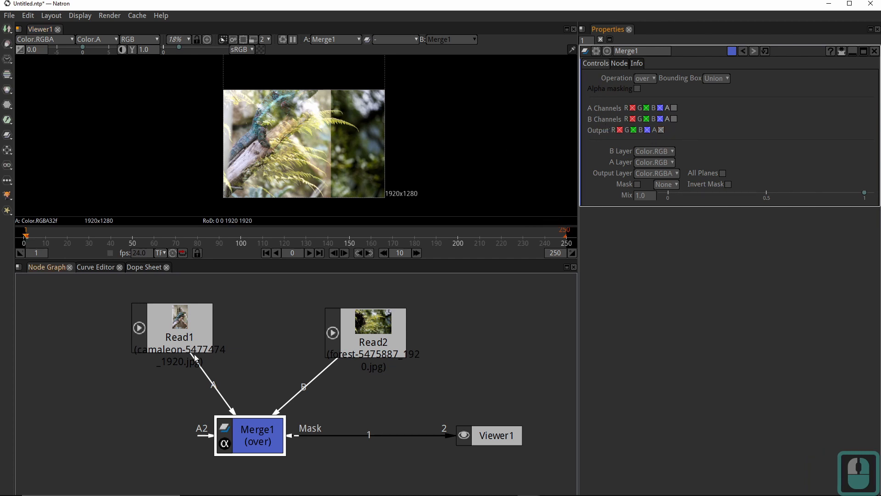
{"action": "left_click", "coordinate": [674, 108]}
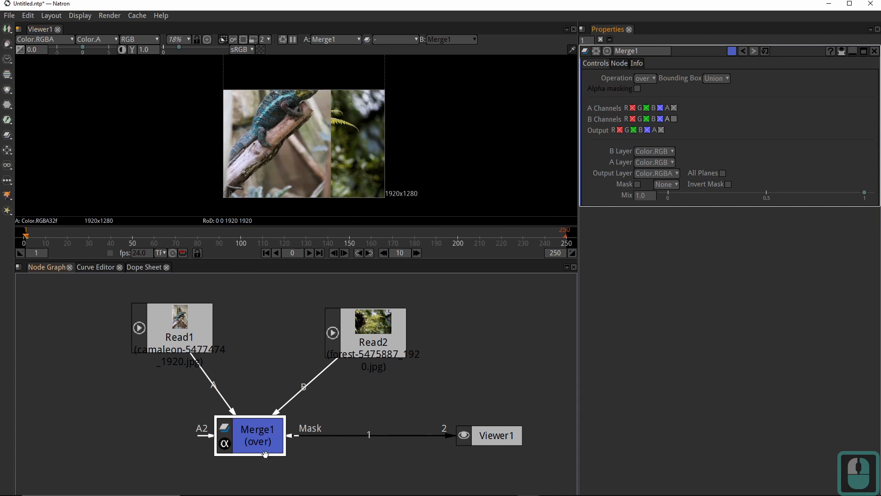
{"action": "scroll", "coordinate": [340, 121], "scroll_direction": "up", "scroll_amount": 1}
{"action": "middle_click_drag", "start_coordinate": [340, 120], "coordinate": [353, 106]}
Move Read1 farther from Merge1 and add a Transform node to the chameleon branch
{"action": "left_click_drag", "start_coordinate": [188, 321], "coordinate": [156, 328]}
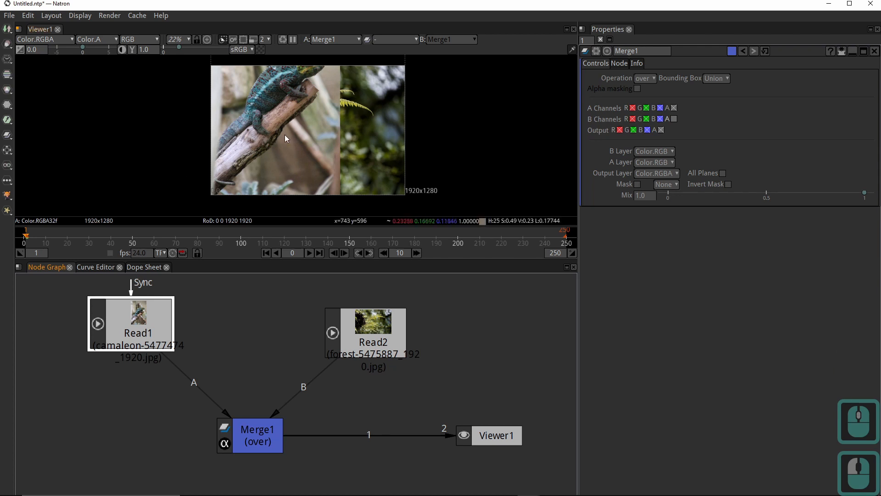
{"action": "middle_click_drag", "start_coordinate": [334, 124], "coordinate": [320, 131]}
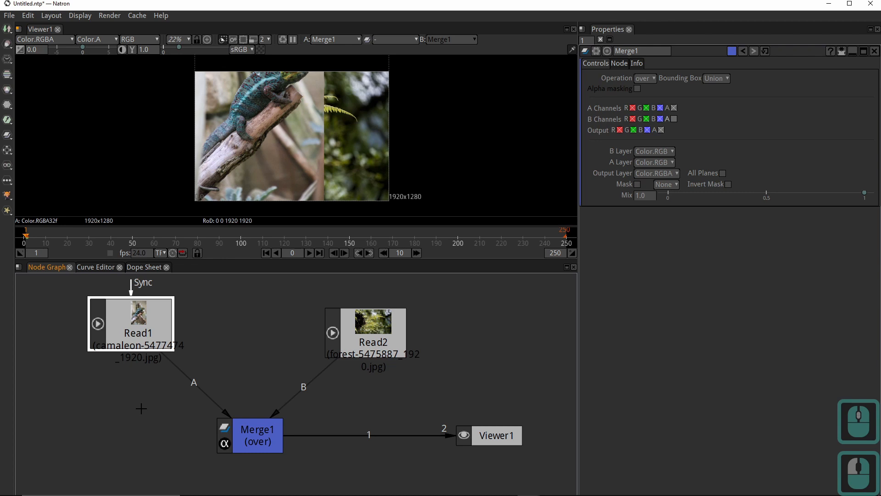
{"action": "key", "text": "Tab"}
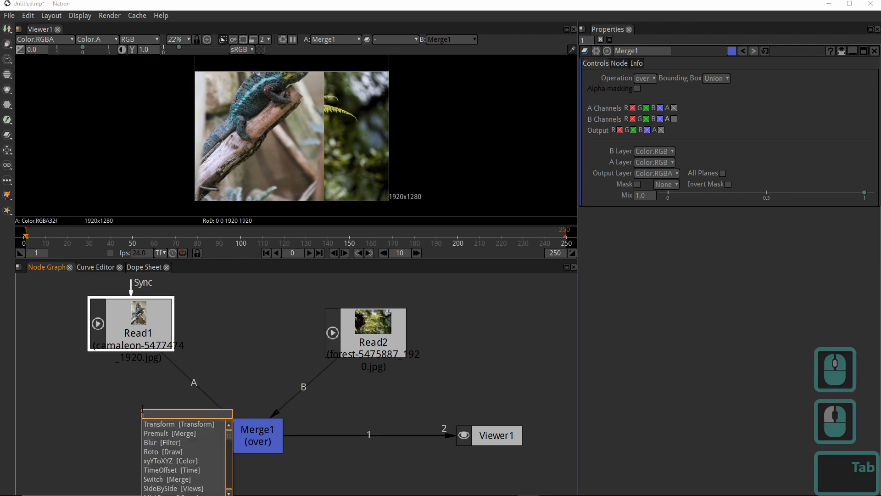
{"action": "left_click", "coordinate": [185, 426]}
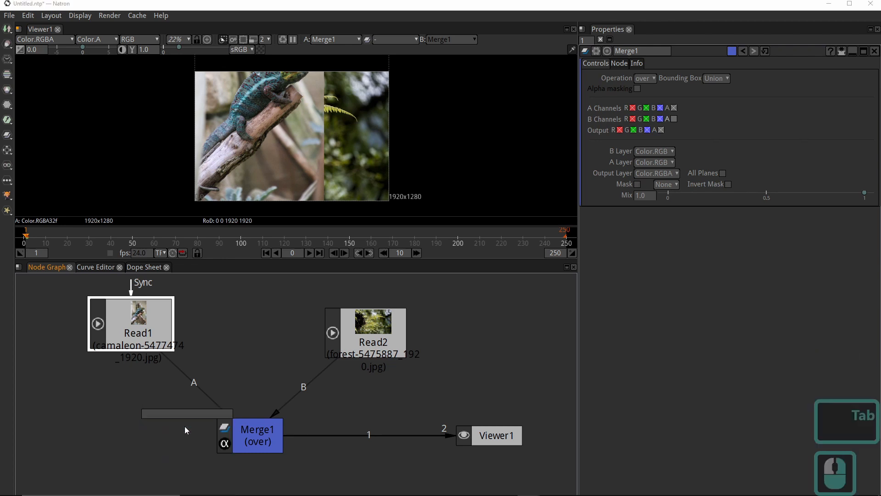
Set Transform1 to translate about x -159, y -444 and scale about 1.2048, so the chameleon fits the frame
{"action": "left_click_drag", "start_coordinate": [138, 385], "coordinate": [138, 418]}
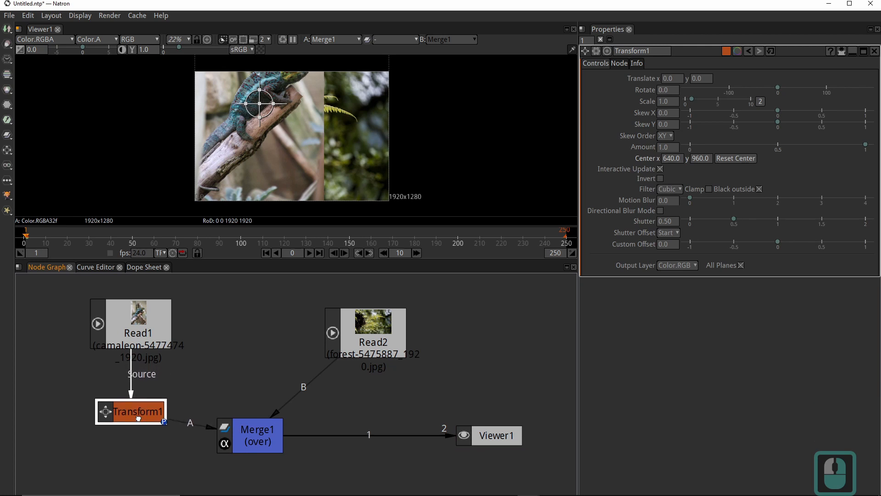
{"action": "left_click_drag", "start_coordinate": [262, 105], "coordinate": [257, 164]}
{"action": "scroll", "coordinate": [251, 154], "scroll_direction": "up", "scroll_amount": 1}
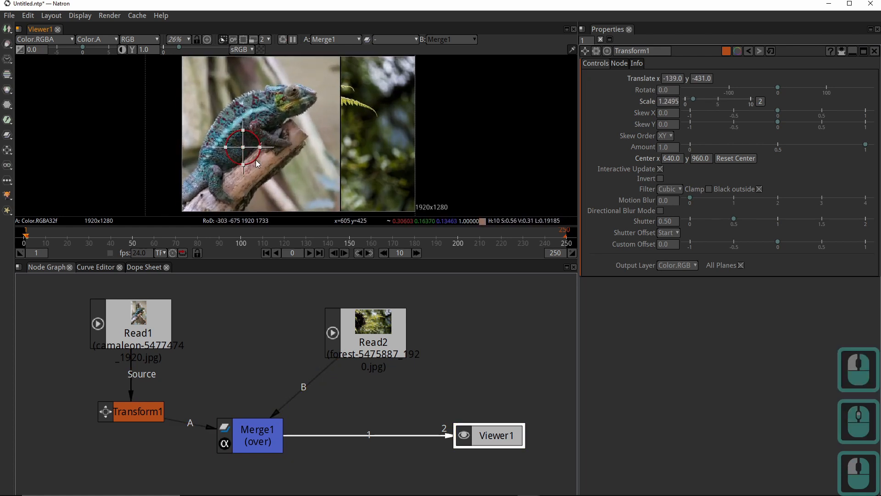
{"action": "left_click_drag", "start_coordinate": [252, 150], "coordinate": [239, 158]}
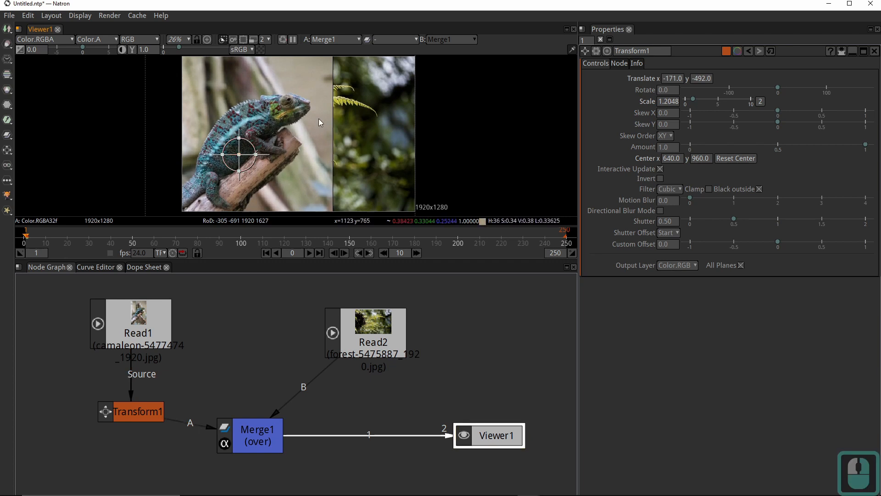
{"action": "left_click_drag", "start_coordinate": [238, 155], "coordinate": [242, 151]}
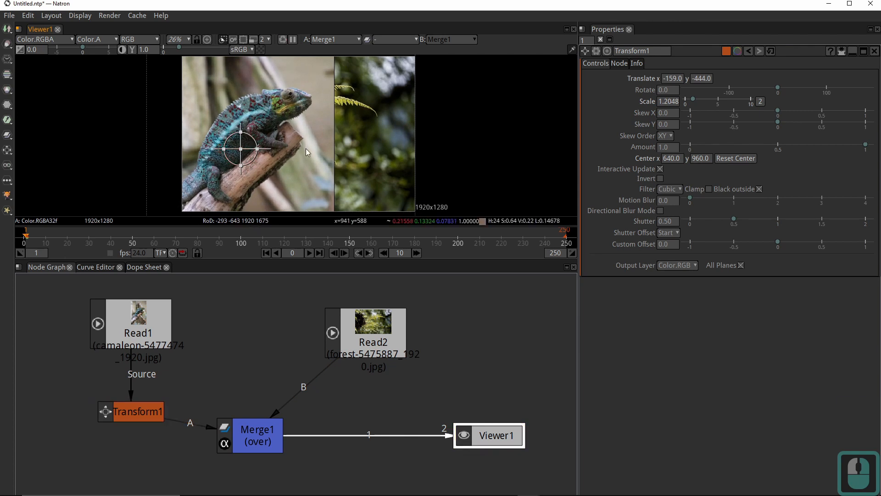
Insert a Roto node between Read1 and Transform1 and connect Viewer1 to the Roto1 output
{"action": "left_click_drag", "start_coordinate": [134, 326], "coordinate": [134, 310]}
{"action": "middle_click_drag", "start_coordinate": [129, 311], "coordinate": [211, 331]}
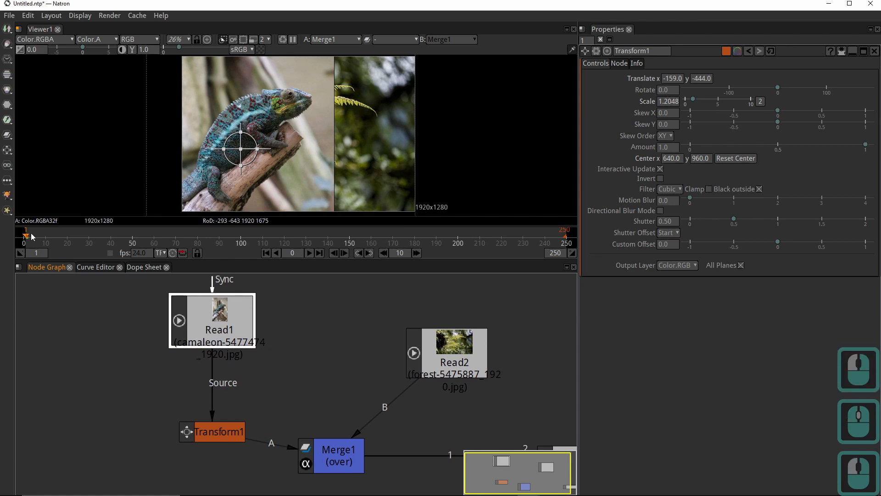
{"action": "left_click", "coordinate": [7, 45]}
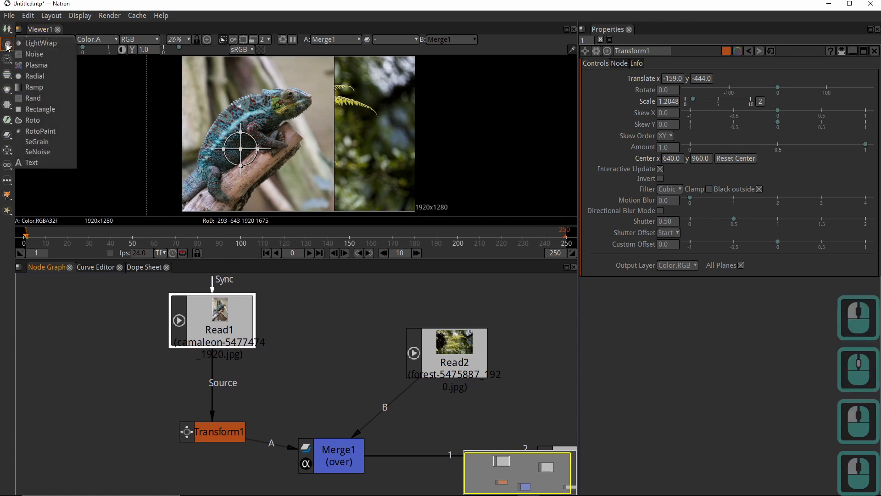
{"action": "left_click", "coordinate": [44, 120]}
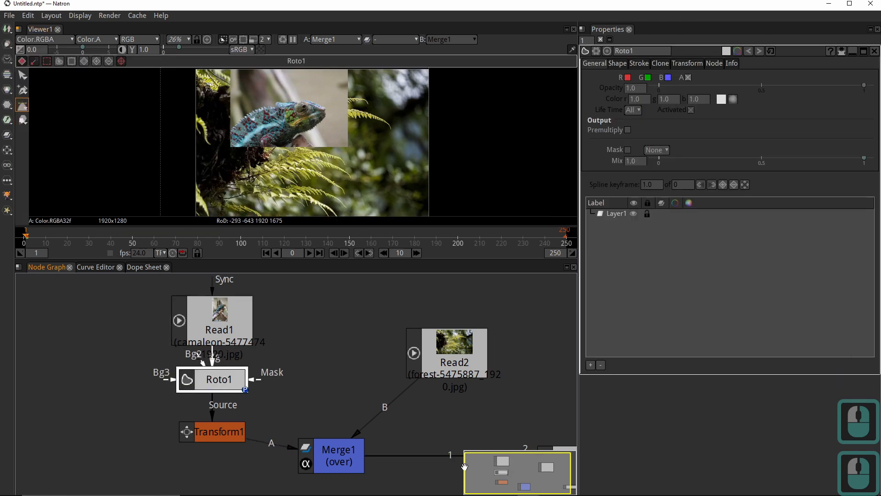
{"action": "middle_click_drag", "start_coordinate": [321, 449], "coordinate": [266, 415]}
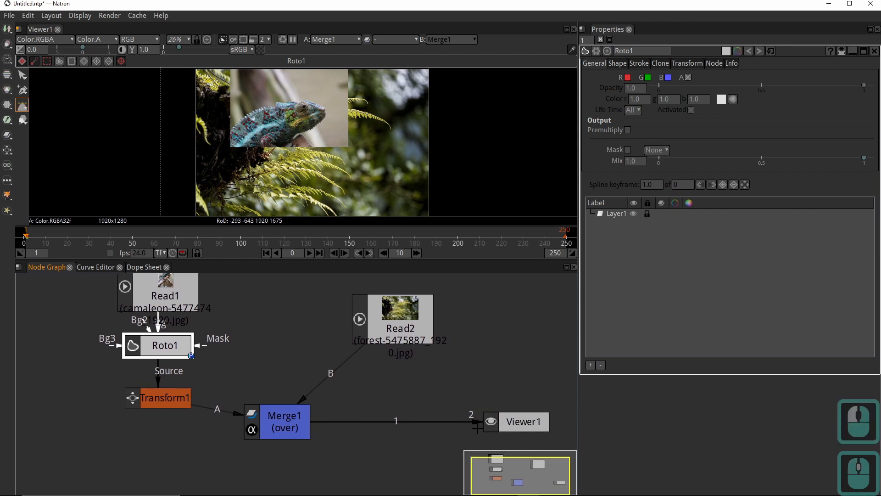
{"action": "left_click_drag", "start_coordinate": [475, 425], "coordinate": [434, 436]}
{"action": "left_click_drag", "start_coordinate": [365, 426], "coordinate": [178, 347]}
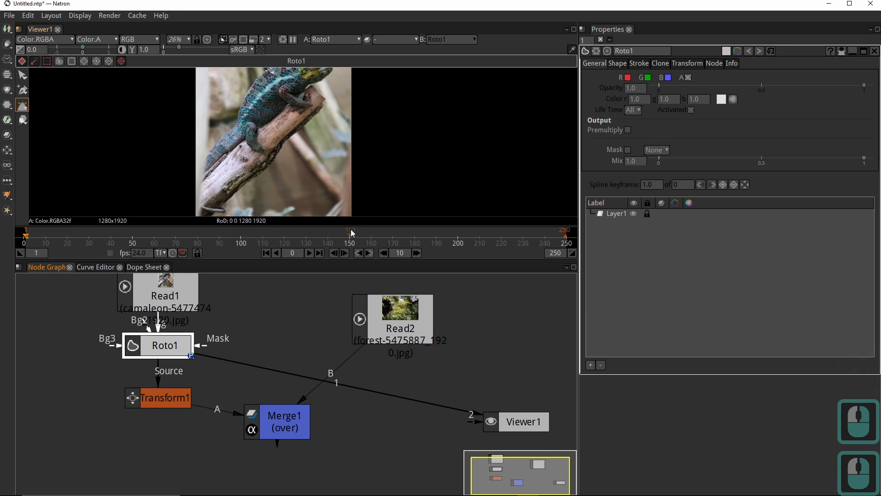
Enlarge the viewer and start a Bezier outline along the chameleon's tail, back and head down to the chin
{"action": "left_click_drag", "start_coordinate": [345, 259], "coordinate": [346, 417]}
{"action": "scroll", "coordinate": [294, 160], "scroll_direction": "up", "scroll_amount": 3}
{"action": "scroll", "coordinate": [294, 158], "scroll_direction": "up", "scroll_amount": 1}
{"action": "middle_click_drag", "start_coordinate": [291, 131], "coordinate": [346, 213]}
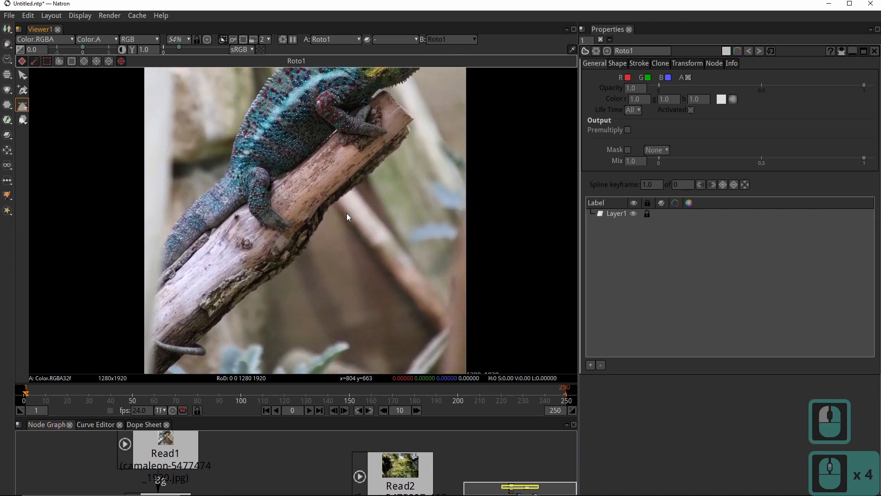
{"action": "left_click", "coordinate": [157, 255]}
{"action": "left_click_drag", "start_coordinate": [180, 219], "coordinate": [188, 208]}
{"action": "left_click", "coordinate": [226, 172]}
{"action": "middle_click_drag", "start_coordinate": [251, 139], "coordinate": [235, 263]}
{"action": "left_click_drag", "start_coordinate": [231, 239], "coordinate": [240, 223]}
{"action": "left_click_drag", "start_coordinate": [283, 177], "coordinate": [299, 168]}
{"action": "left_click", "coordinate": [327, 166]}
{"action": "left_click_drag", "start_coordinate": [333, 160], "coordinate": [384, 158]}
{"action": "left_click", "coordinate": [349, 160]}
{"action": "left_click_drag", "start_coordinate": [408, 167], "coordinate": [407, 189]}
{"action": "left_click_drag", "start_coordinate": [390, 204], "coordinate": [387, 207]}
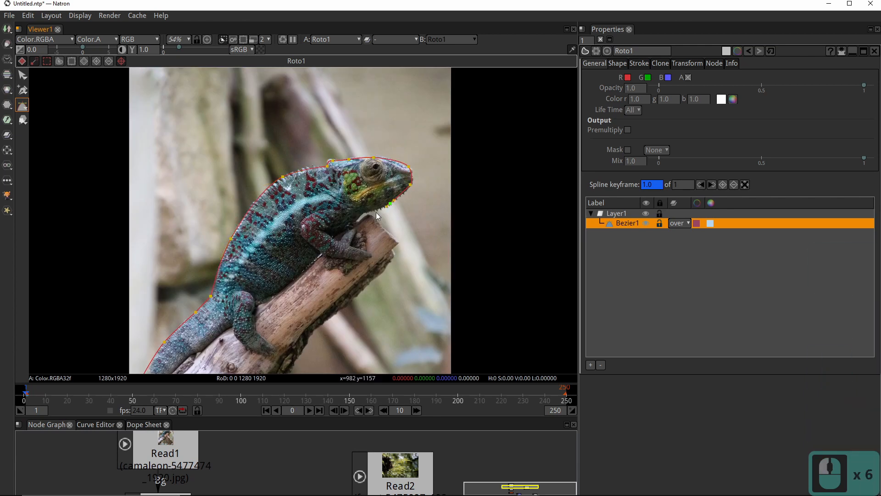
Continue the Bezier along the underside of the branch to the image corner and close it at the tail
{"action": "middle_click_drag", "start_coordinate": [364, 289], "coordinate": [373, 190]}
{"action": "left_click_drag", "start_coordinate": [373, 190], "coordinate": [356, 208]}
{"action": "left_click", "coordinate": [339, 220]}
{"action": "left_click_drag", "start_coordinate": [316, 247], "coordinate": [311, 258]}
{"action": "middle_click_drag", "start_coordinate": [270, 299], "coordinate": [347, 243]}
{"action": "left_click_drag", "start_coordinate": [346, 243], "coordinate": [337, 249]}
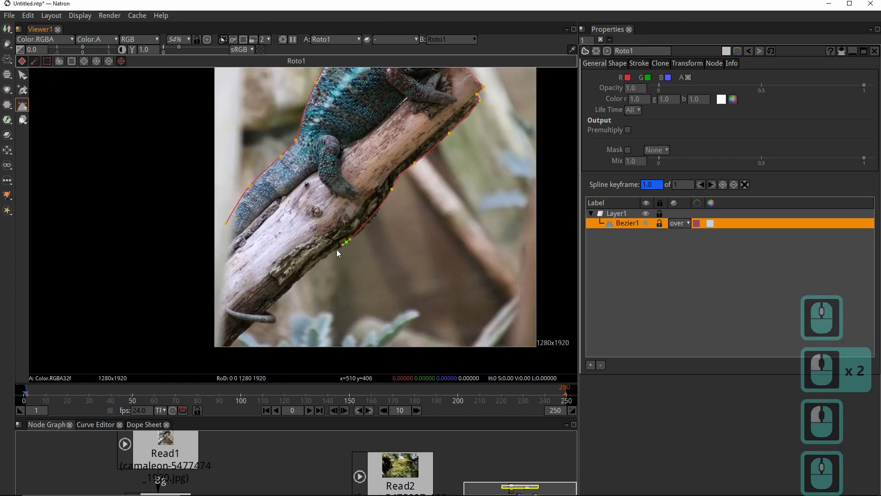
{"action": "left_click", "coordinate": [298, 281]}
{"action": "middle_click_drag", "start_coordinate": [253, 324], "coordinate": [274, 276]}
{"action": "left_click_drag", "start_coordinate": [242, 304], "coordinate": [228, 209]}
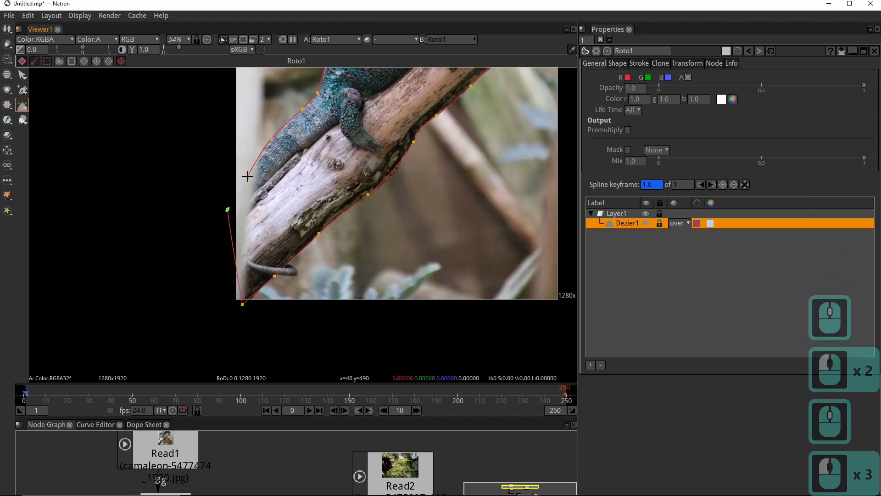
{"action": "left_click", "coordinate": [248, 176]}
{"action": "scroll", "coordinate": [336, 156], "scroll_direction": "down", "scroll_amount": 3}
{"action": "middle_click_drag", "start_coordinate": [336, 156], "coordinate": [290, 211]}
{"action": "scroll", "coordinate": [294, 212], "scroll_direction": "up", "scroll_amount": 4}
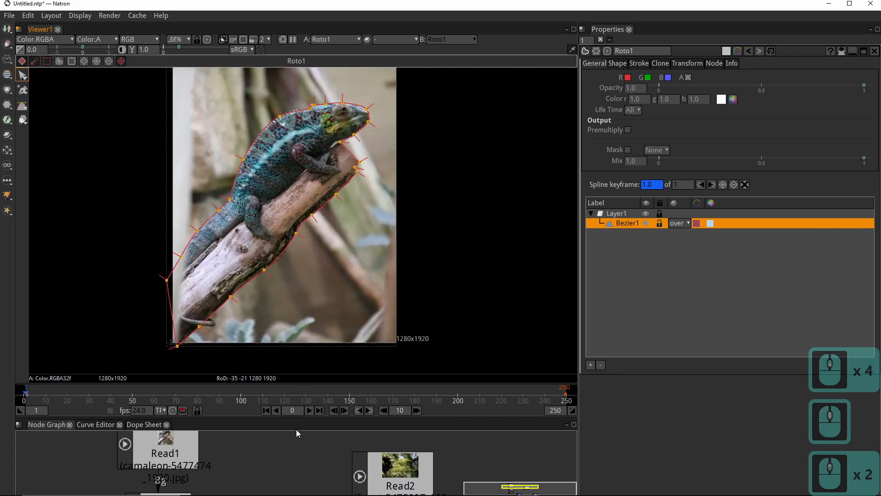
Shrink the viewer back to reveal the node graph and connect Viewer1 to Merge1's output
{"action": "left_click_drag", "start_coordinate": [297, 418], "coordinate": [305, 267]}
{"action": "scroll", "coordinate": [310, 156], "scroll_direction": "down", "scroll_amount": 5}
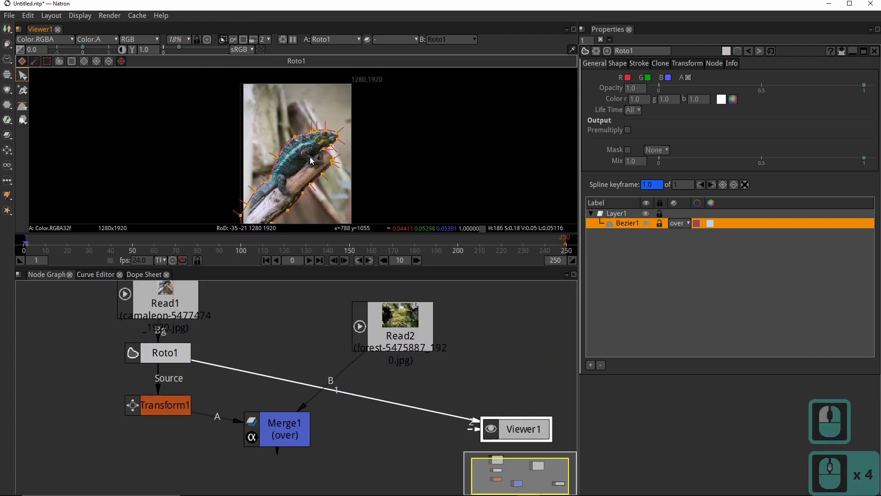
{"action": "middle_click", "coordinate": [373, 142]}
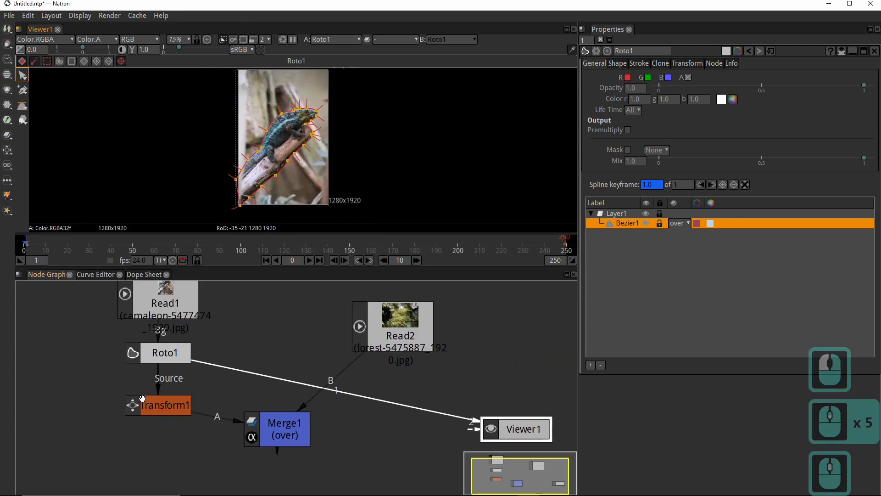
{"action": "left_click", "coordinate": [280, 437]}
{"action": "key", "text": "1"}
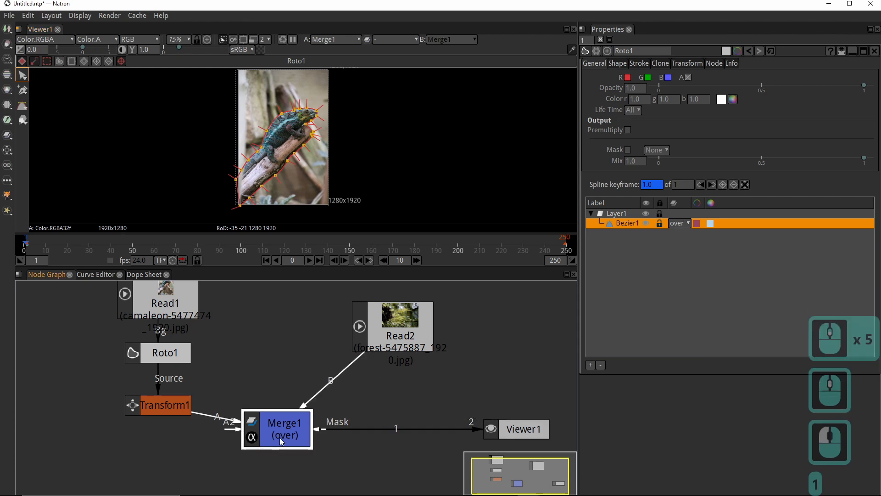
{"action": "triple_click", "coordinate": [282, 345]}
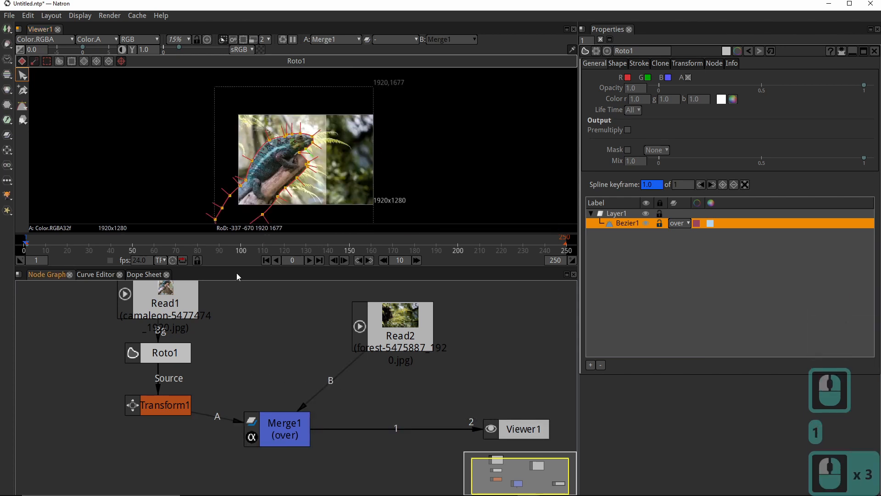
Check Merge1's settings and enable Premultiply on Roto1's output
{"action": "double_click", "coordinate": [279, 426]}
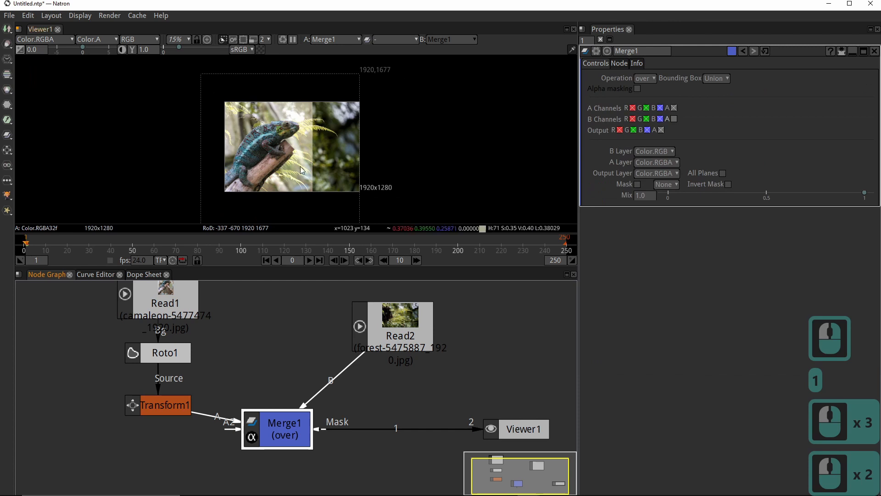
{"action": "scroll", "coordinate": [304, 156], "scroll_direction": "up", "scroll_amount": 3}
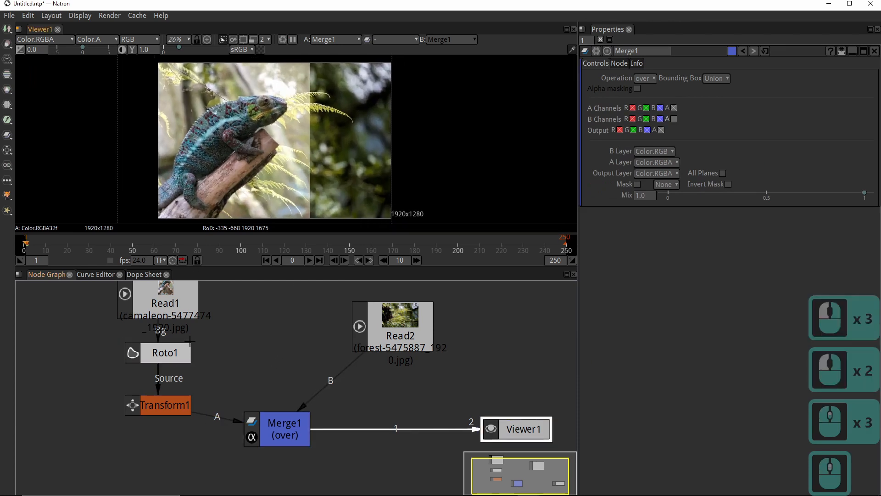
{"action": "double_click", "coordinate": [175, 360]}
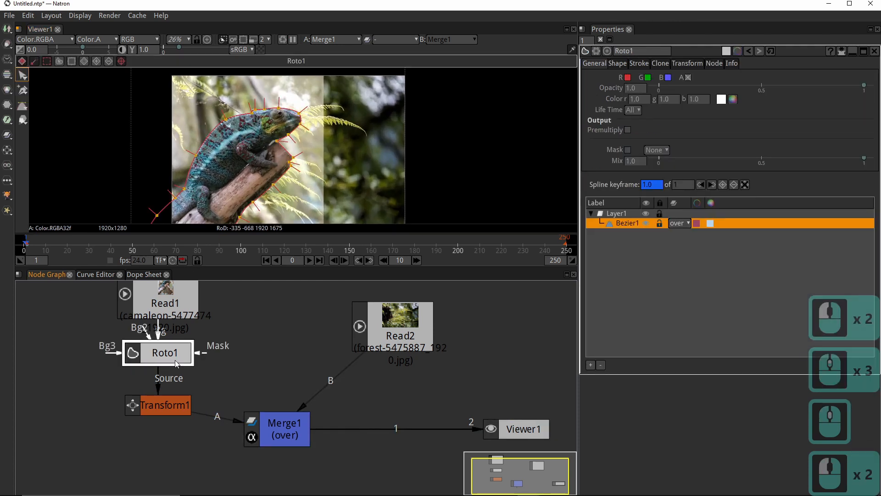
{"action": "left_click", "coordinate": [627, 130]}
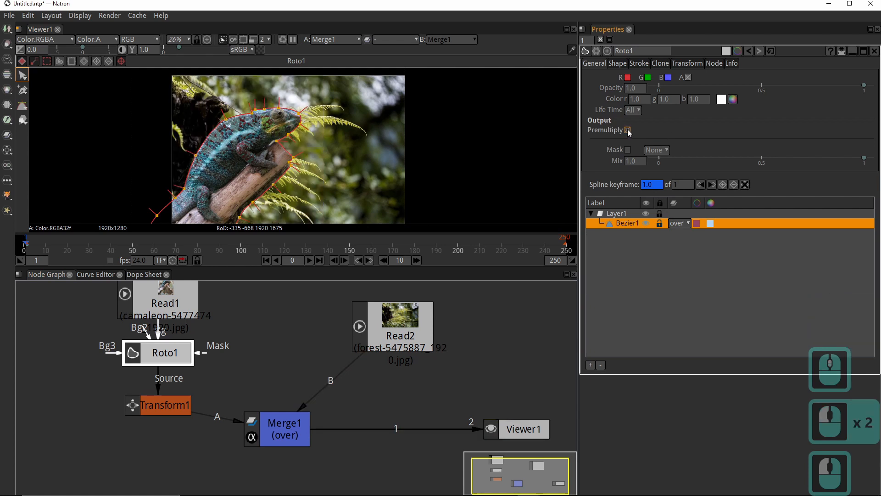
{"action": "left_click", "coordinate": [309, 318]}
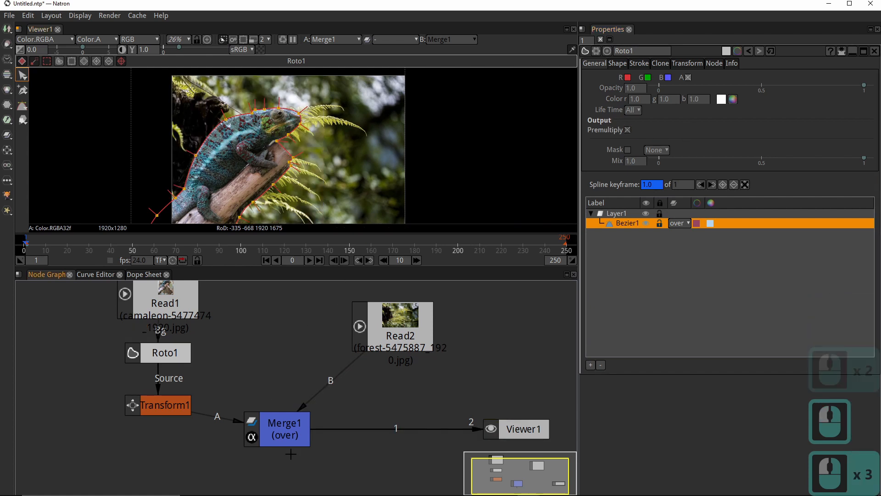
Set Merge1's bounding box to B and give the viewer more height
{"action": "double_click", "coordinate": [291, 436]}
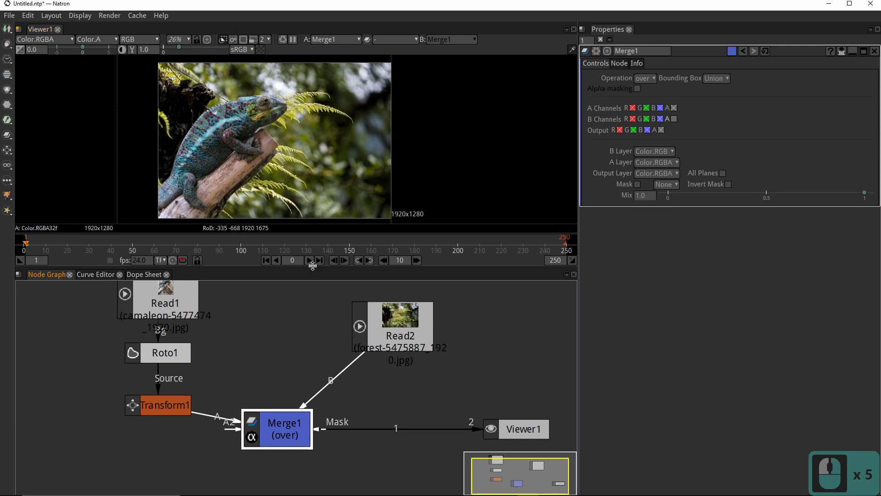
{"action": "left_click_drag", "start_coordinate": [313, 266], "coordinate": [310, 311]}
{"action": "left_click", "coordinate": [292, 161]}
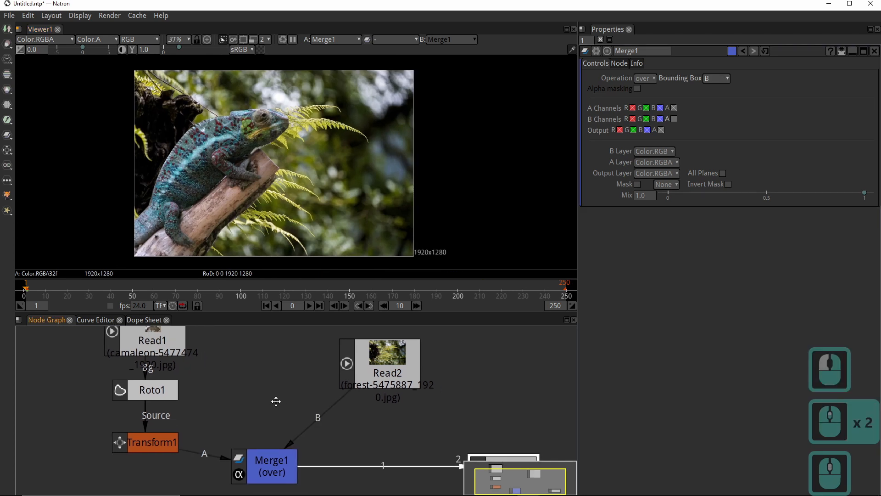
Add a Blur node after Read2 on the forest branch and set its size to 61.1
{"action": "middle_click_drag", "start_coordinate": [276, 401], "coordinate": [285, 407]}
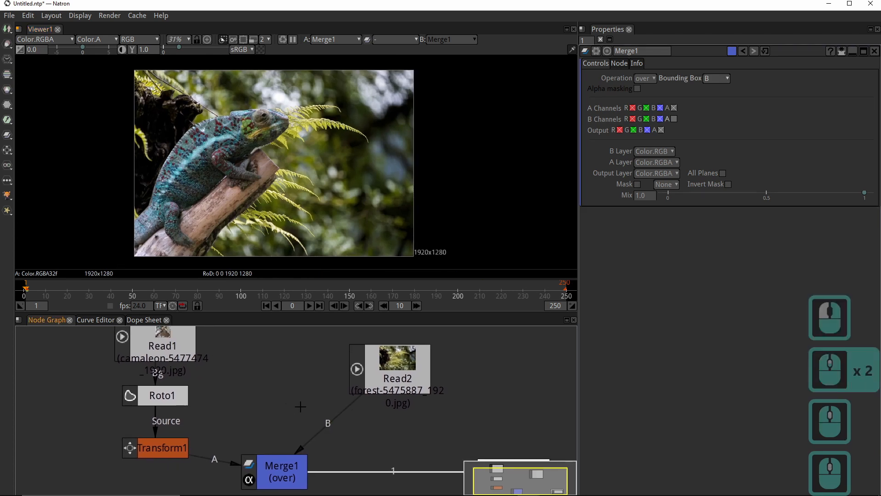
{"action": "left_click_drag", "start_coordinate": [403, 378], "coordinate": [400, 369]}
{"action": "key", "text": "Tab"}
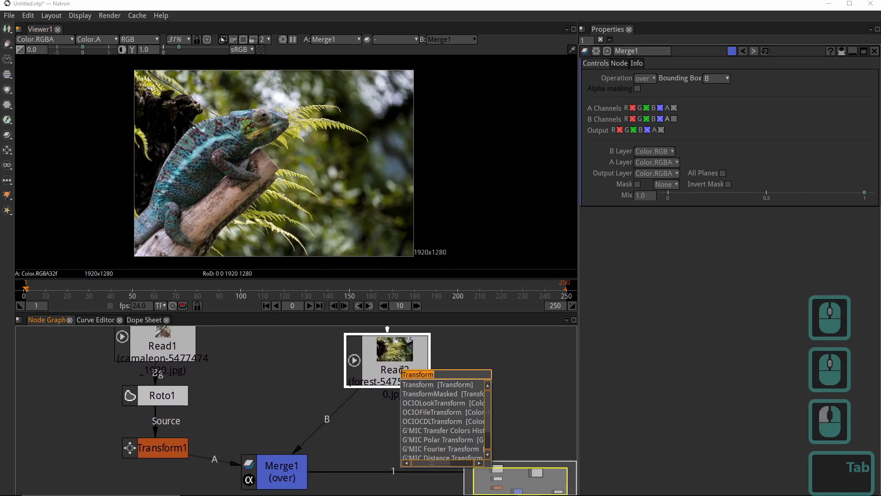
{"action": "type", "text": "blur"}
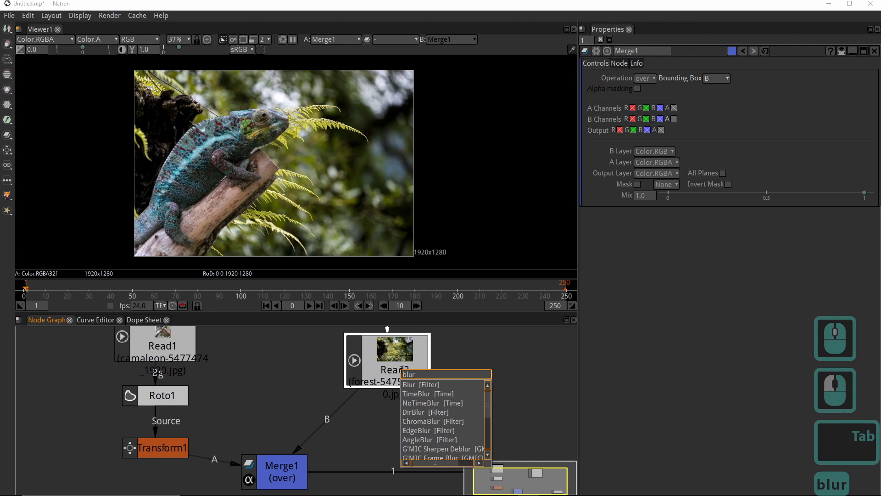
{"action": "left_click", "coordinate": [429, 385]}
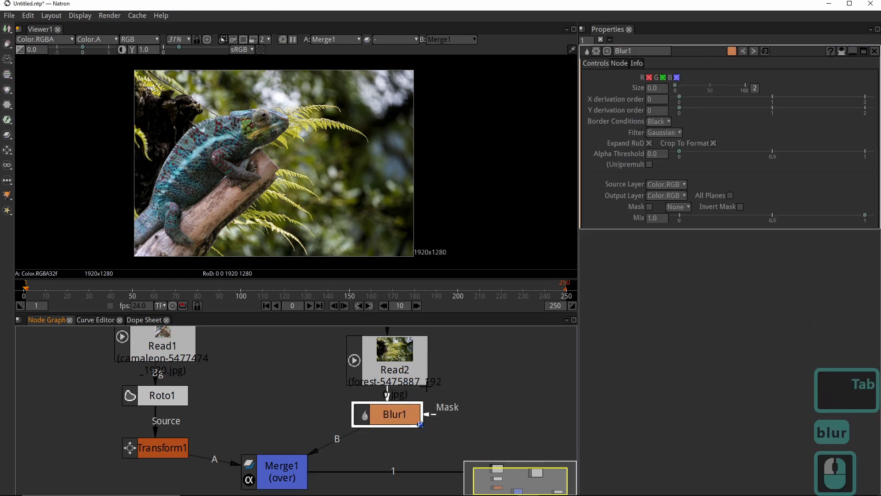
{"action": "left_click", "coordinate": [660, 100]}
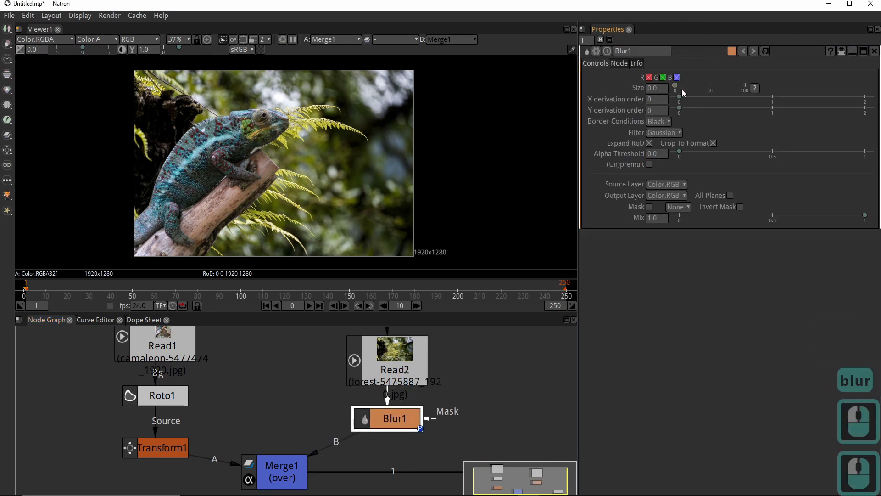
{"action": "left_click_drag", "start_coordinate": [676, 85], "coordinate": [718, 86]}
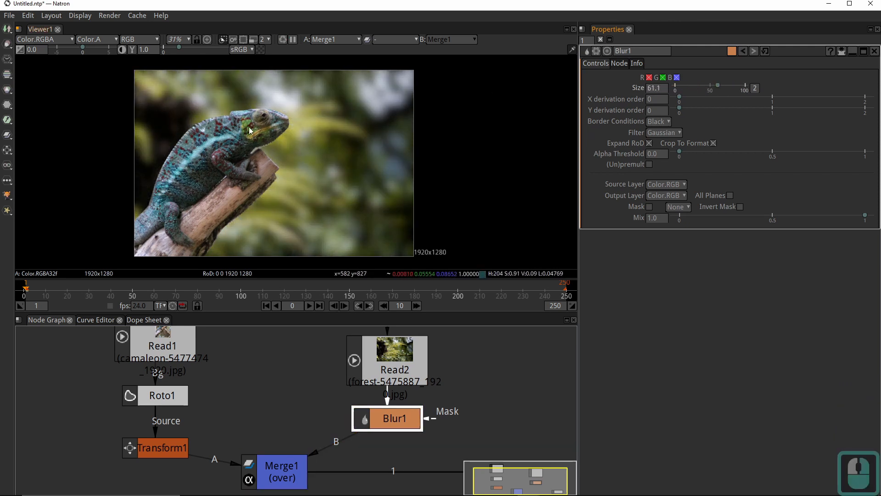
Move the Read1 node up to make room above Roto1 and open the node search
{"action": "middle_click_drag", "start_coordinate": [270, 425], "coordinate": [357, 493]}
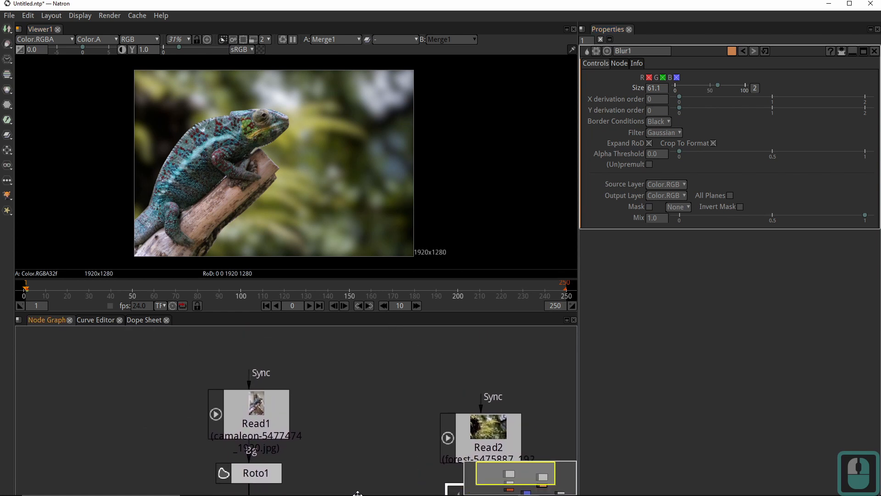
{"action": "left_click_drag", "start_coordinate": [259, 405], "coordinate": [260, 346]}
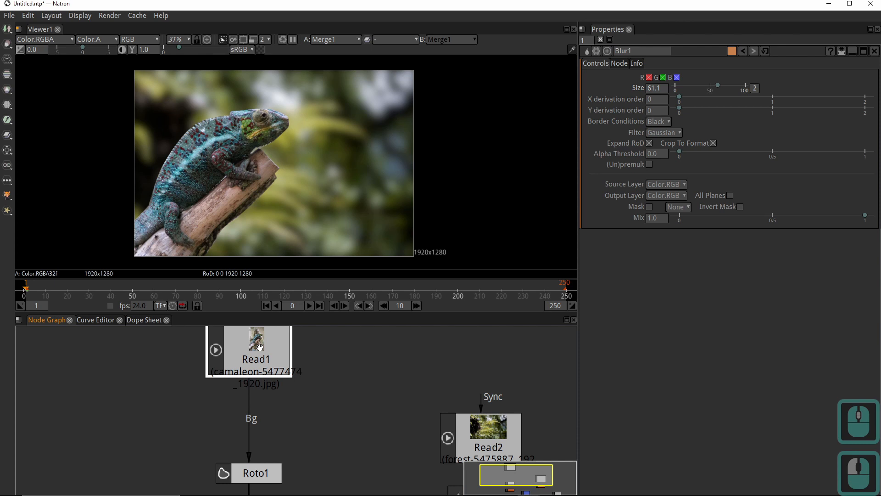
{"action": "key", "text": "Tab"}
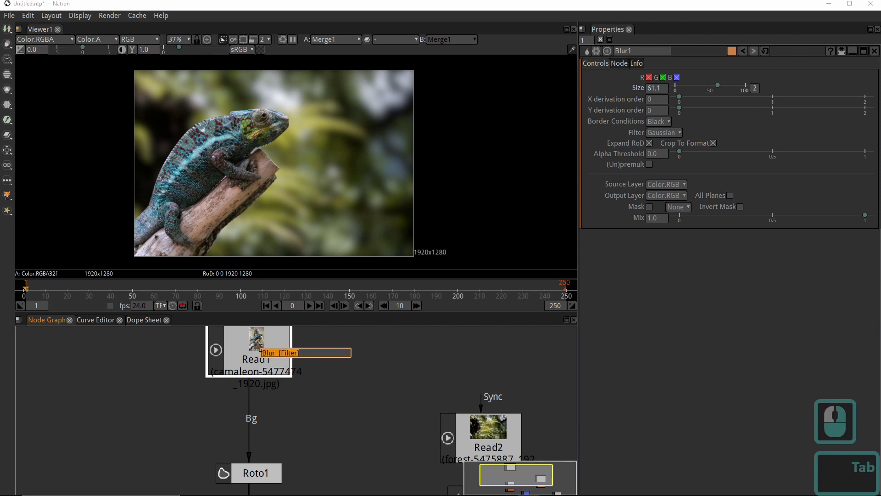
{"action": "type", "text": "color co"}
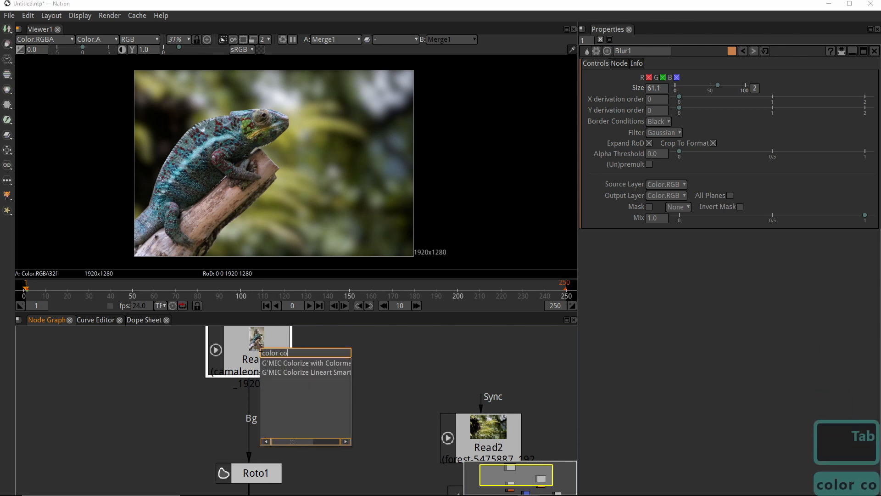
{"action": "key", "text": "BackSpace"}
{"action": "key", "text": "BackSpace"}
{"action": "key", "text": "BackSpace"}
{"action": "key", "text": "BackSpace"}
{"action": "key", "text": "BackSpace"}
{"action": "key", "text": "BackSpace"}
{"action": "key", "text": "BackSpace"}
{"action": "key", "text": "BackSpace"}
{"action": "key", "text": "BackSpace"}
Insert a Grade node between Read1 and Roto1
{"action": "type", "text": "gr"}
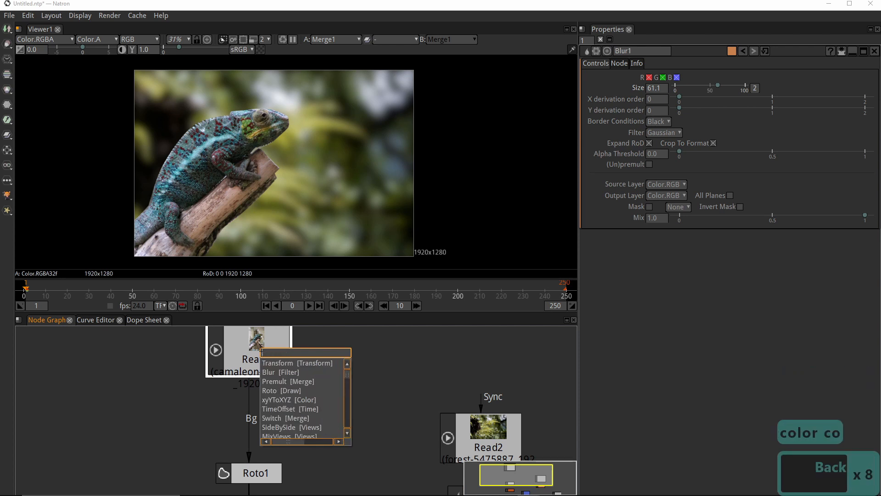
{"action": "type", "text": "ade"}
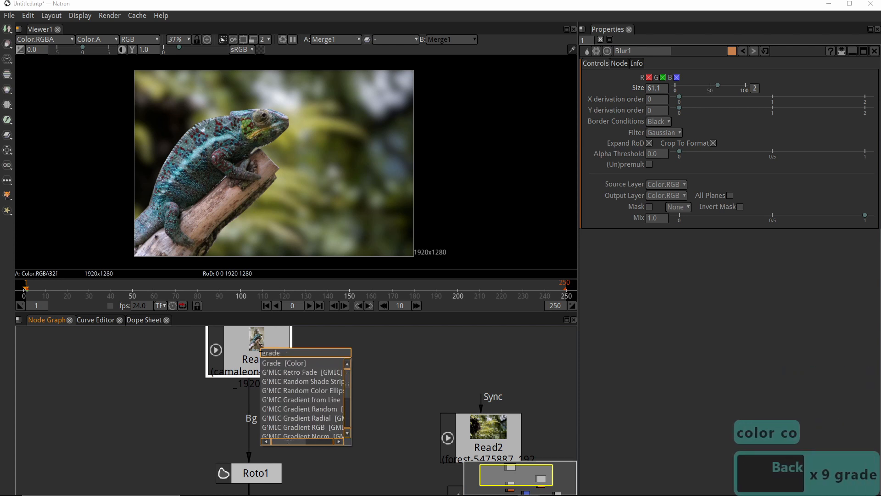
{"action": "left_click", "coordinate": [279, 364]}
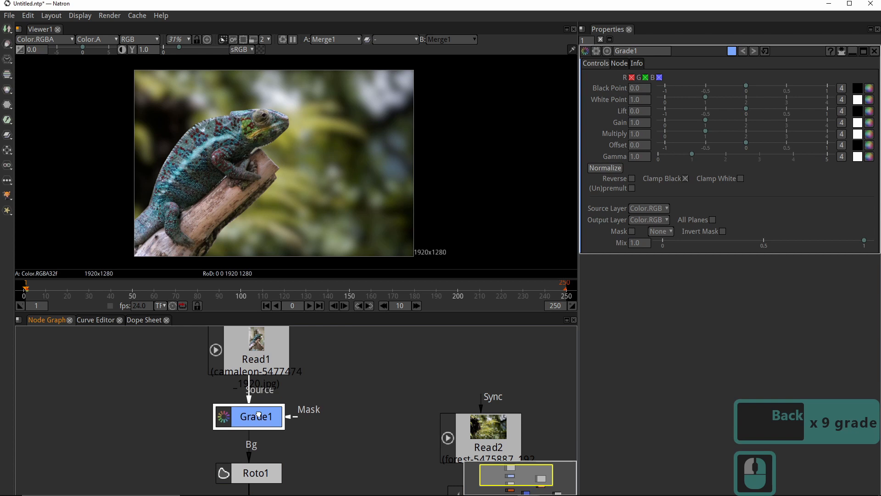
{"action": "left_click", "coordinate": [372, 136]}
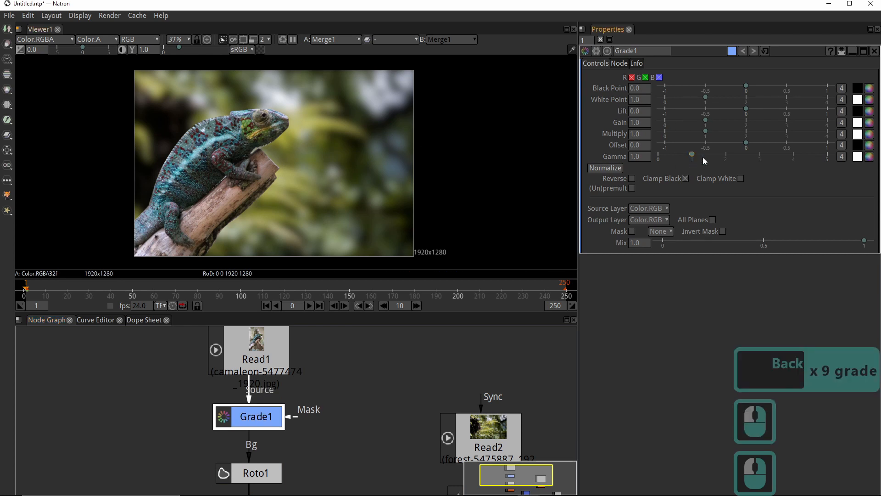
Set Grade1's gain to 1.340 and tint its gamma green with red 0.8069, green 1.0 and blue 0.7529
{"action": "left_click_drag", "start_coordinate": [712, 122], "coordinate": [719, 120]}
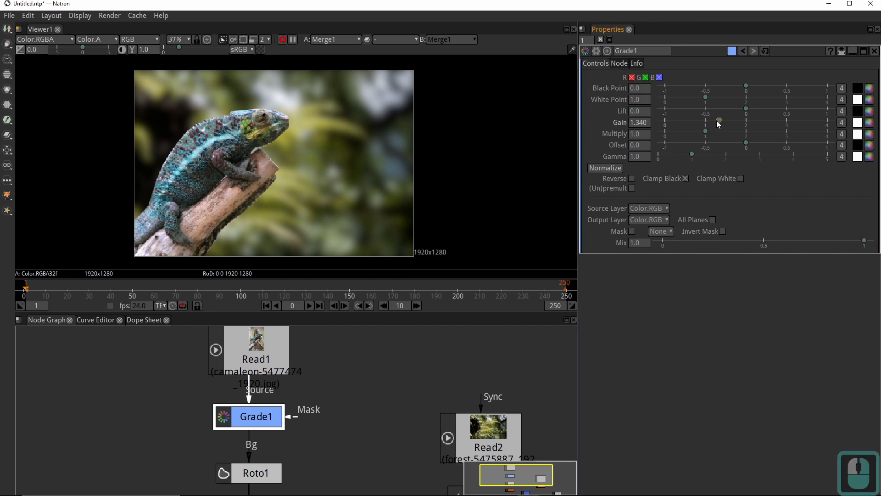
{"action": "left_click", "coordinate": [870, 156]}
{"action": "left_click_drag", "start_coordinate": [505, 223], "coordinate": [499, 249]}
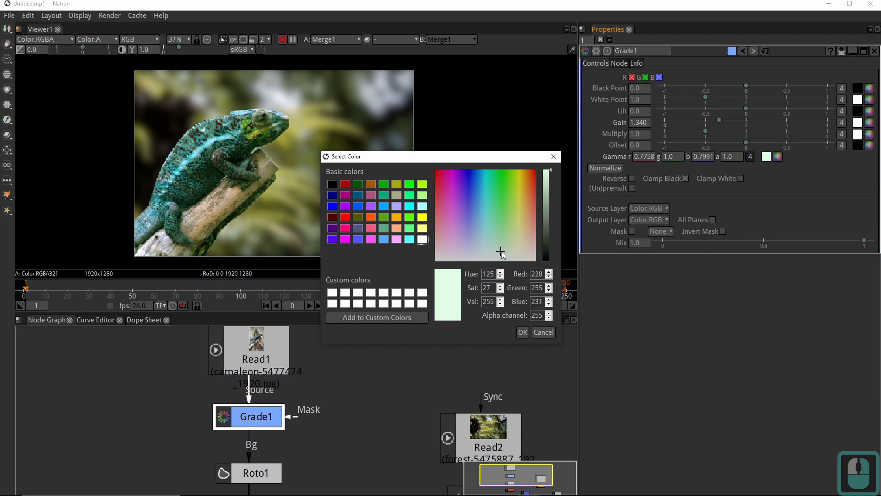
{"action": "double_click", "coordinate": [522, 332]}
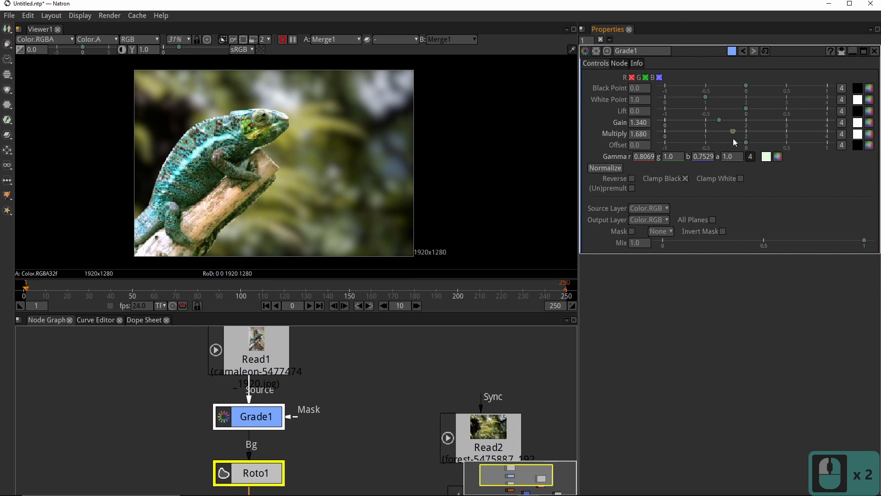
Set Grade1's multiply to 1.260 and its offset to 0.0030, and check the composite
{"action": "double_click", "coordinate": [717, 134]}
{"action": "mouse_move", "coordinate": [747, 144]}
{"action": "left_mouse_down"}
{"action": "mouse_move", "coordinate": [738, 145]}
{"action": "mouse_move", "coordinate": [748, 153]}
{"action": "left_mouse_up"}
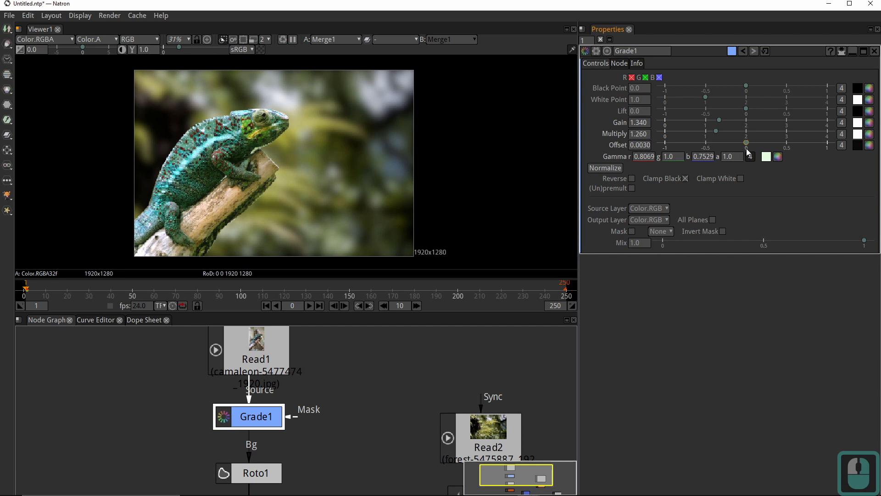
{"action": "scroll", "coordinate": [301, 157], "scroll_direction": "down", "scroll_amount": 3}
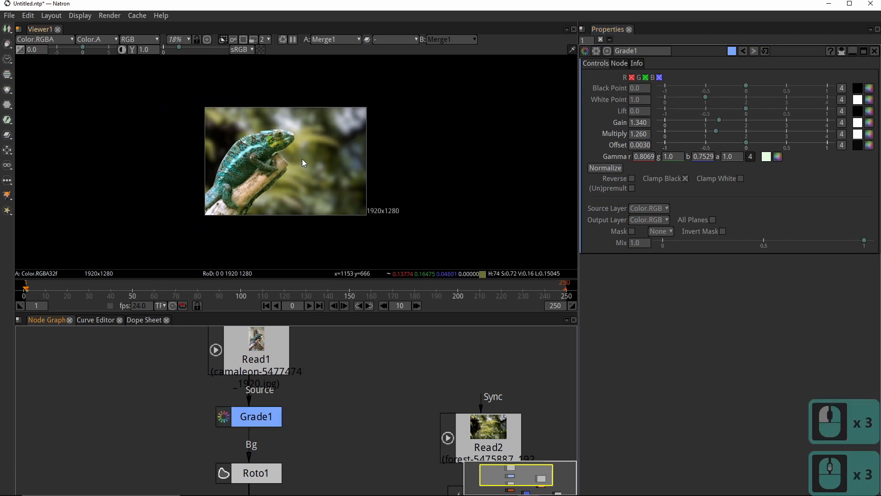
{"action": "scroll", "coordinate": [302, 159], "scroll_direction": "up", "scroll_amount": 4}
{"action": "scroll", "coordinate": [302, 159], "scroll_direction": "down", "scroll_amount": 2}
Give the node graph more height so the whole node tree is shown
{"action": "middle_click_drag", "start_coordinate": [342, 406], "coordinate": [266, 419]}
{"action": "scroll", "coordinate": [266, 414], "scroll_direction": "down", "scroll_amount": 5}
{"action": "scroll", "coordinate": [267, 385], "scroll_direction": "up", "scroll_amount": 3}
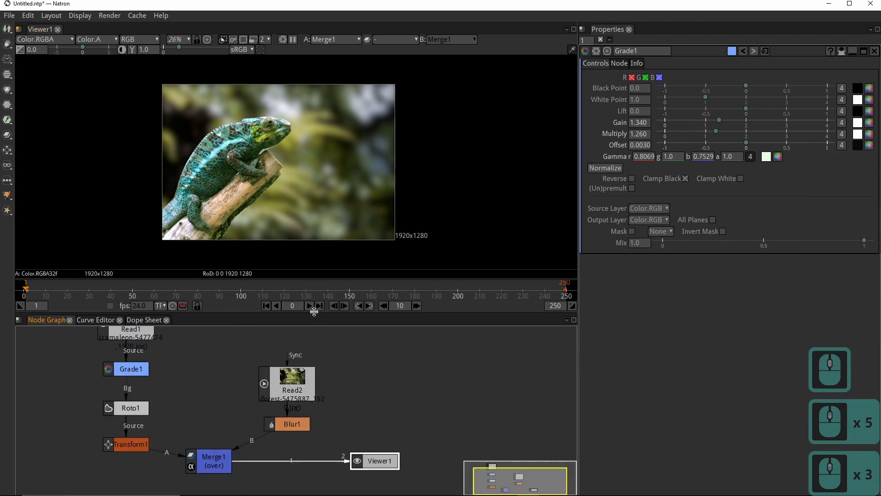
{"action": "left_click_drag", "start_coordinate": [314, 312], "coordinate": [314, 187]}
{"action": "middle_click_drag", "start_coordinate": [191, 255], "coordinate": [244, 331]}
{"action": "scroll", "coordinate": [245, 329], "scroll_direction": "up", "scroll_amount": 2}
{"action": "mouse_move", "coordinate": [166, 254]}
{"action": "left_mouse_down"}
{"action": "mouse_move", "coordinate": [167, 268]}
{"action": "mouse_move", "coordinate": [166, 257]}
{"action": "left_mouse_up"}
Review the nodes of both branches up to Merge1, moving Read1, Read2 and Blur1 slightly up
{"action": "left_click_drag", "start_coordinate": [384, 331], "coordinate": [385, 324]}
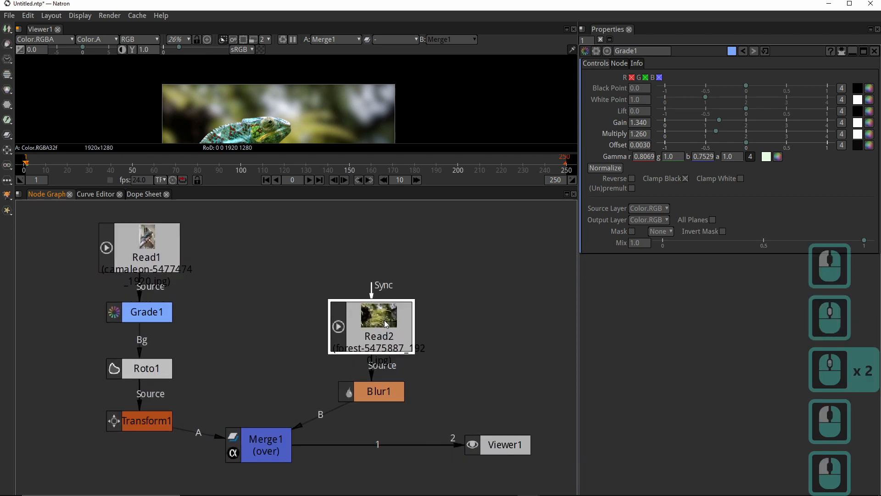
{"action": "left_click_drag", "start_coordinate": [157, 250], "coordinate": [157, 244]}
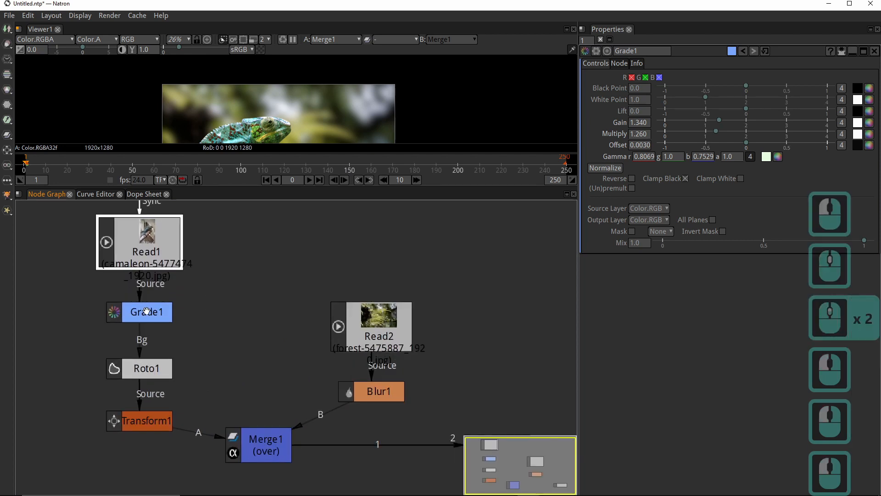
{"action": "left_click", "coordinate": [147, 369]}
{"action": "left_click", "coordinate": [148, 422]}
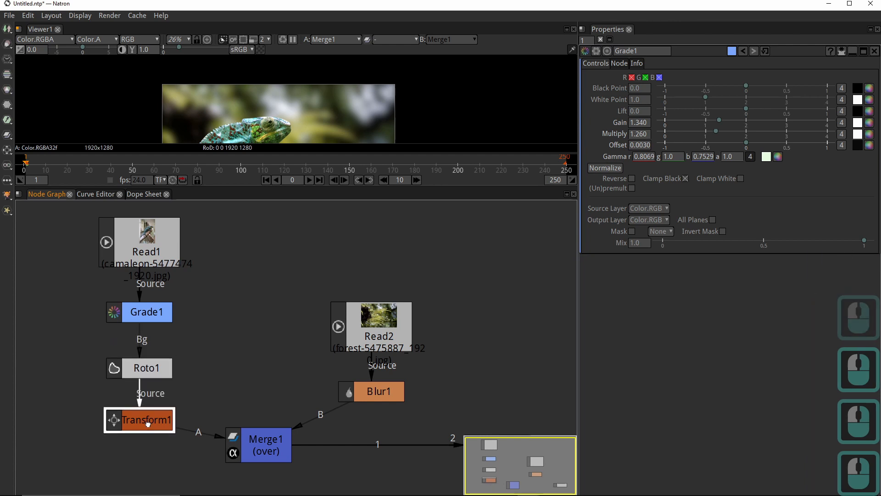
{"action": "left_click_drag", "start_coordinate": [369, 350], "coordinate": [369, 334]}
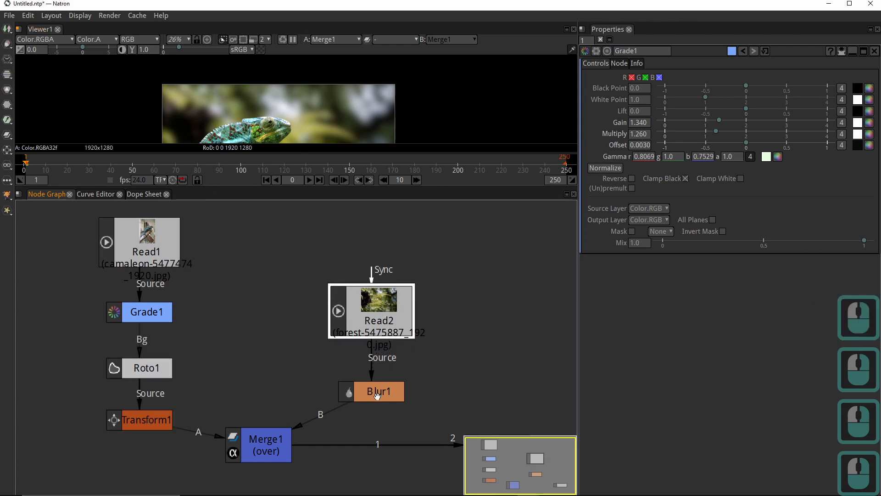
{"action": "left_click_drag", "start_coordinate": [378, 396], "coordinate": [377, 383]}
{"action": "left_click", "coordinate": [264, 449]}
{"action": "middle_click_drag", "start_coordinate": [271, 397], "coordinate": [178, 378]}
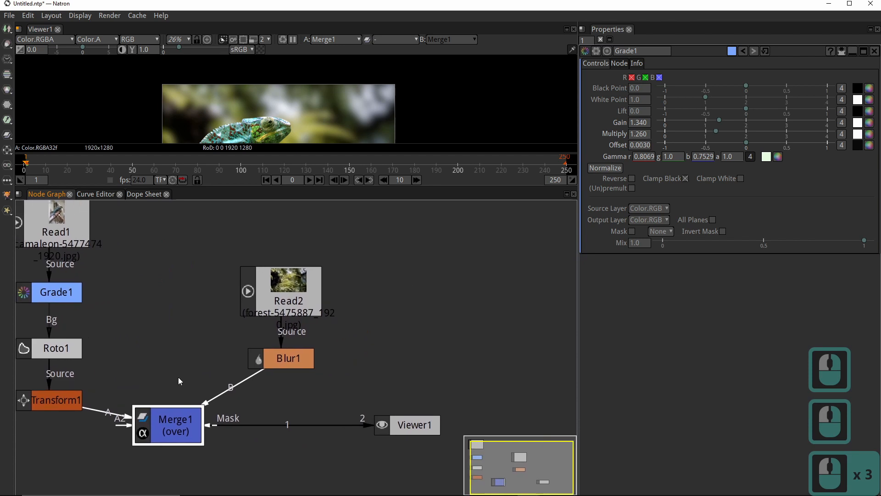
Move Viewer1 farther away from Merge1 and give the viewer more height again
{"action": "left_click_drag", "start_coordinate": [407, 423], "coordinate": [440, 406]}
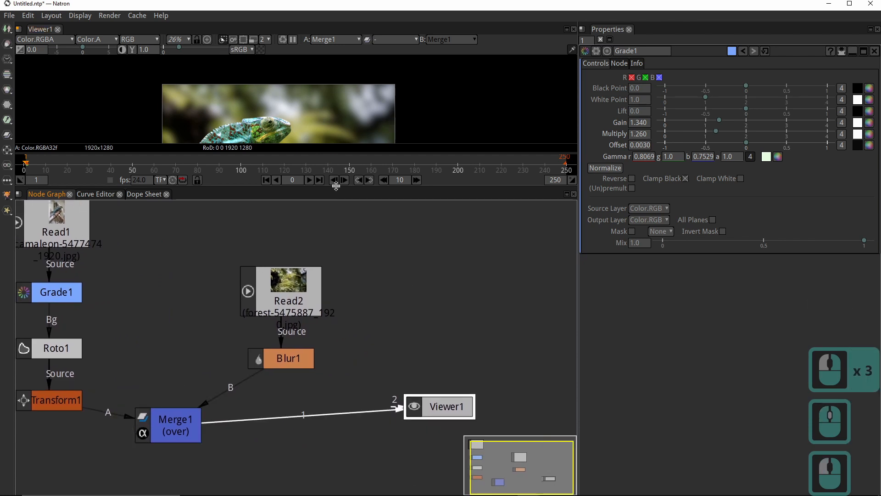
{"action": "left_click_drag", "start_coordinate": [337, 190], "coordinate": [337, 276]}
{"action": "middle_click_drag", "start_coordinate": [363, 171], "coordinate": [364, 170]}
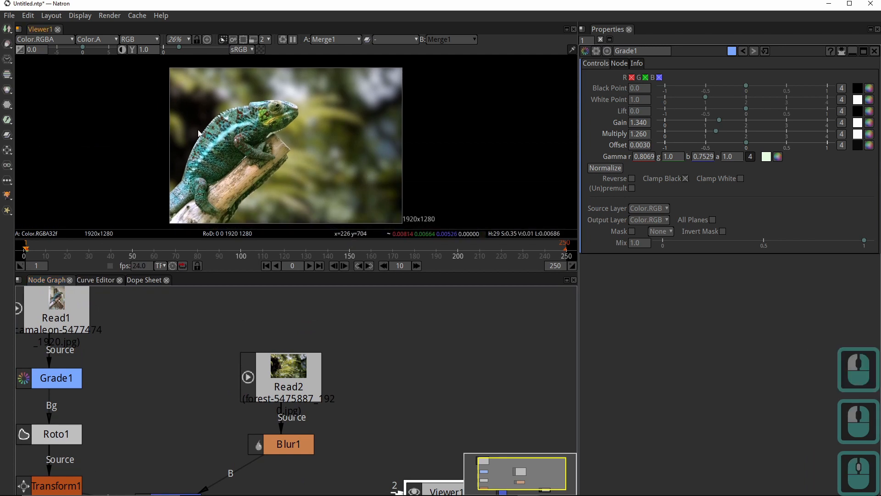
{"action": "middle_click_drag", "start_coordinate": [380, 415], "coordinate": [408, 281]}
{"action": "left_click_drag", "start_coordinate": [436, 342], "coordinate": [472, 341]}
{"action": "left_click", "coordinate": [280, 393]}
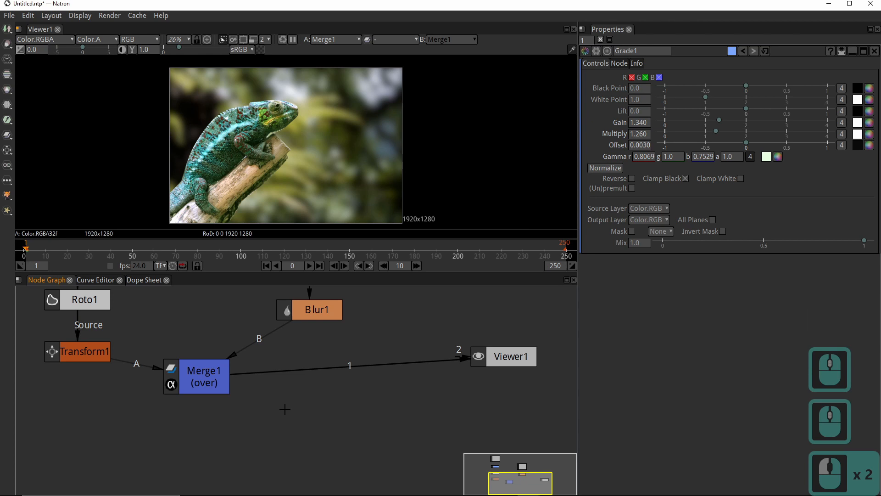
Add a Write node on Merge1's output that saves to the Renders folder as Natron_render.jpg
{"action": "left_click", "coordinate": [214, 382]}
{"action": "key", "text": "w"}
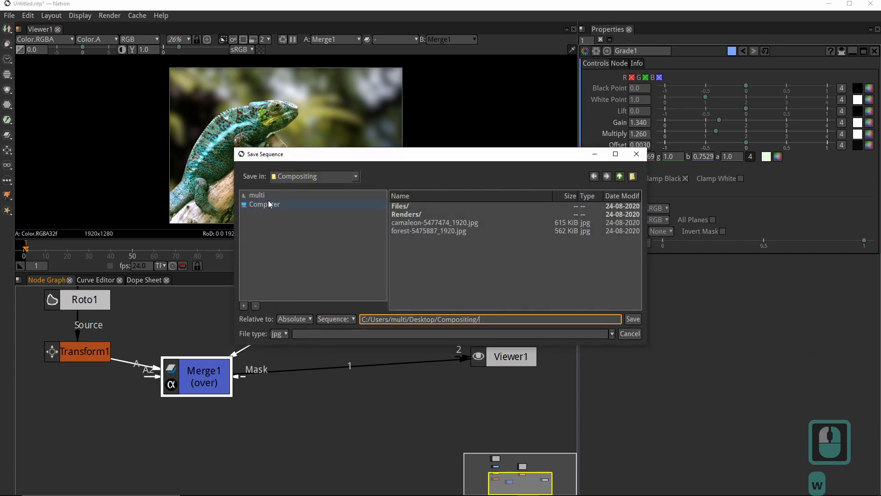
{"action": "double_click", "coordinate": [416, 215]}
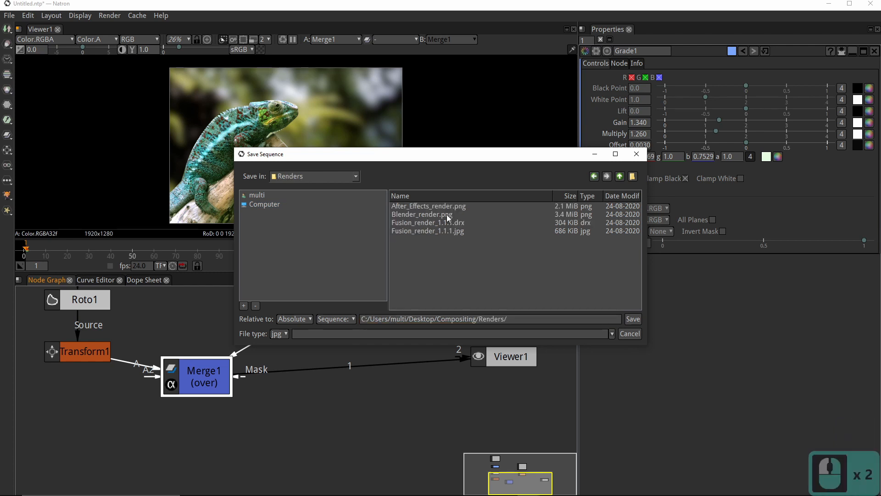
{"action": "left_click", "coordinate": [542, 320]}
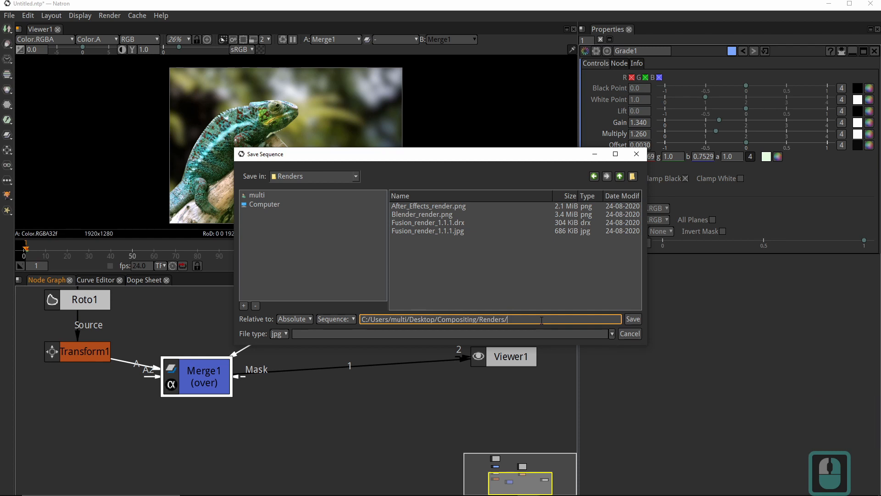
{"action": "type", "text": "Natron_render"}
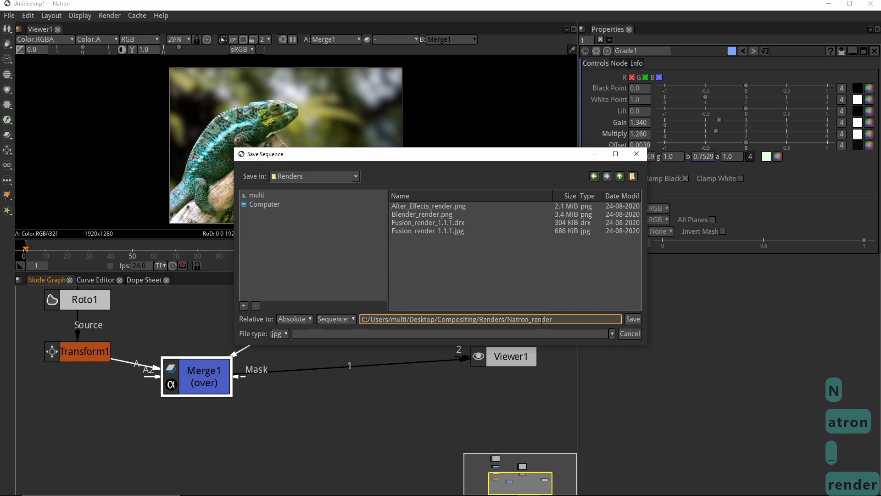
{"action": "type", "text": ".jpg"}
{"action": "key", "text": "Return"}
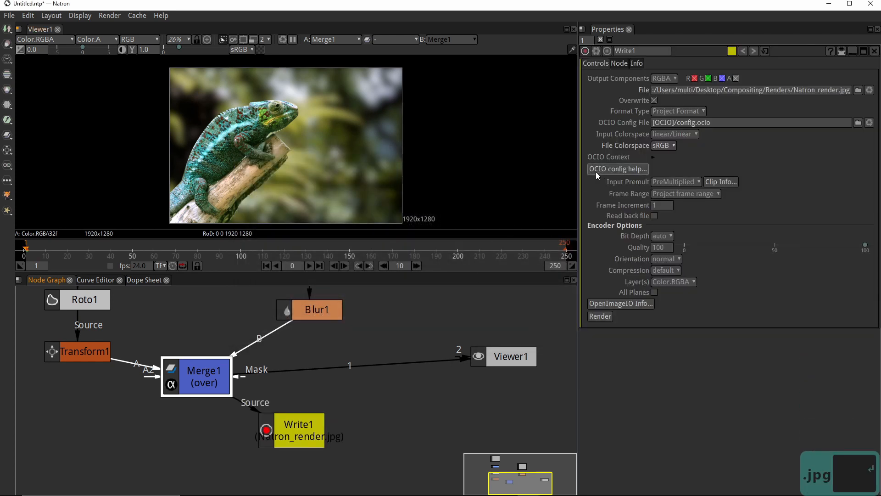
Move Write1 away from Merge1 and set its frame range to Manual with last frame 1
{"action": "left_click_drag", "start_coordinate": [298, 431], "coordinate": [332, 443]}
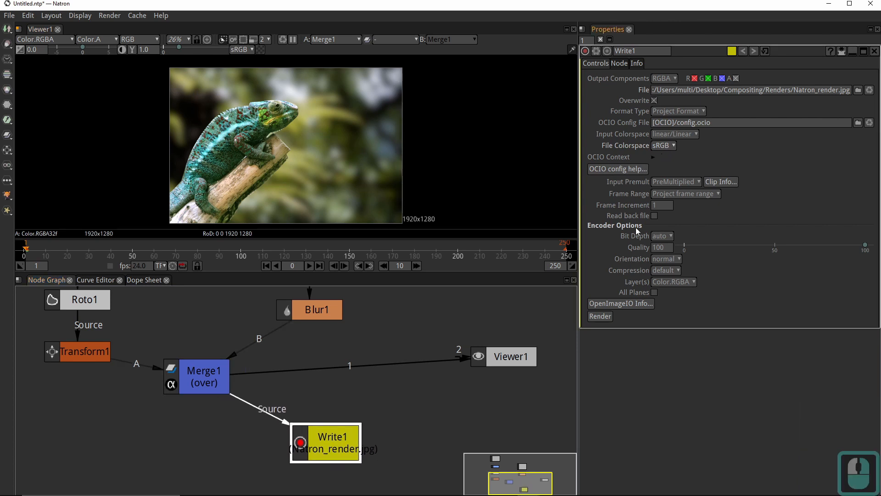
{"action": "left_click", "coordinate": [656, 195]}
{"action": "left_click", "coordinate": [677, 227]}
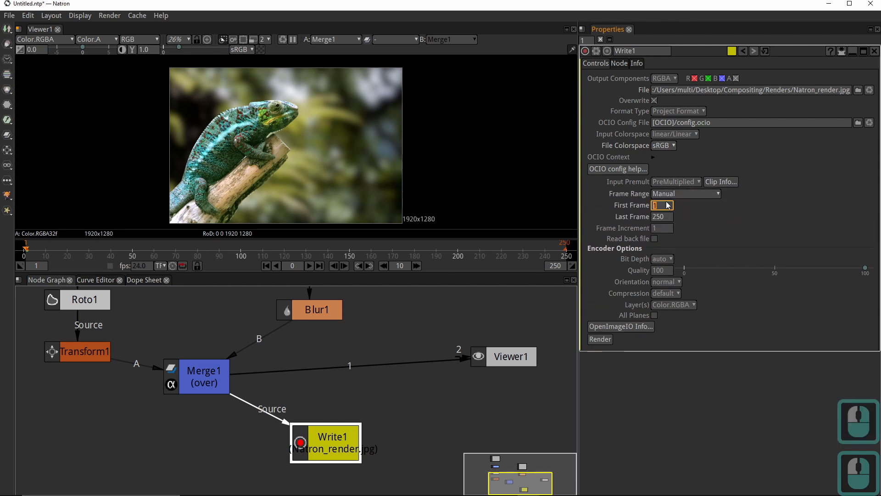
{"action": "left_click", "coordinate": [664, 216]}
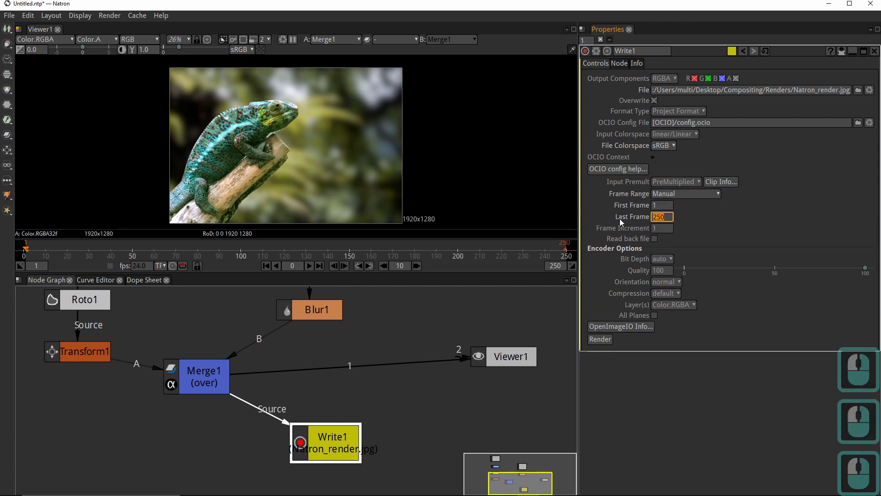
{"action": "type", "text": "1"}
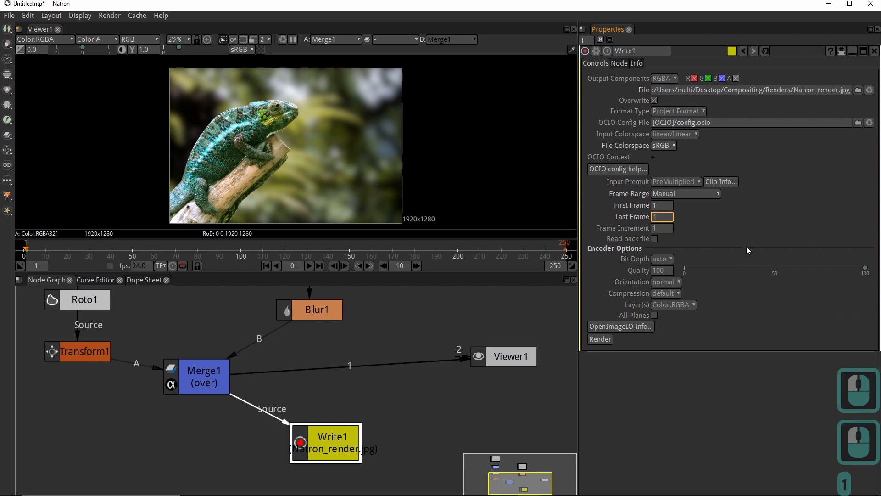
{"action": "left_click", "coordinate": [760, 216]}
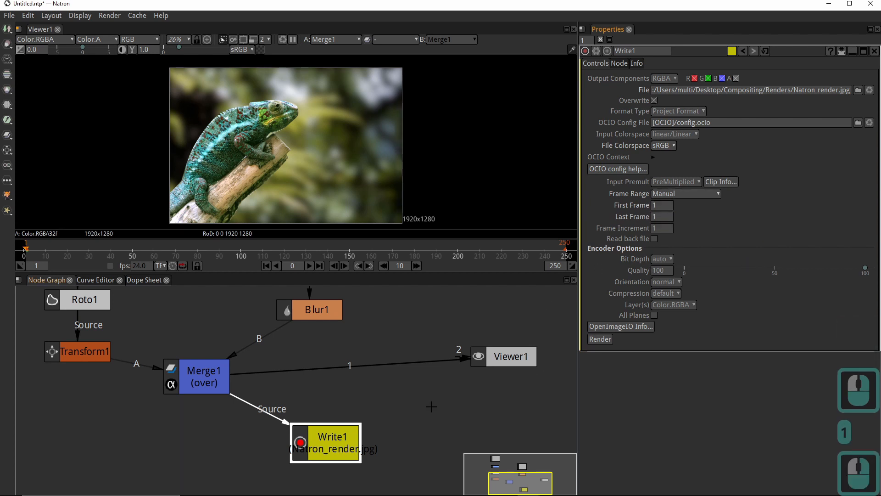
Render the frame, switch to File Explorer and open Natron_render.jpg from the Renders folder in Photos
{"action": "left_click", "coordinate": [603, 340]}
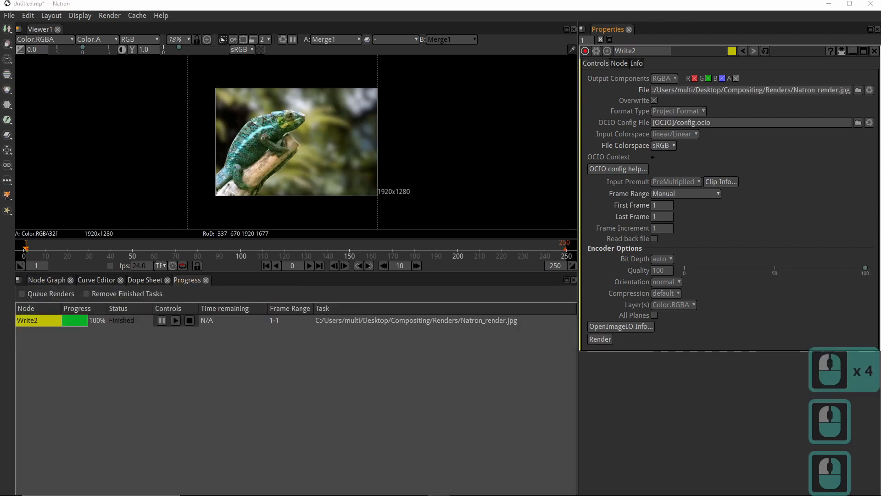
{"action": "left_click_drag", "start_coordinate": [408, 163], "coordinate": [295, 126]}
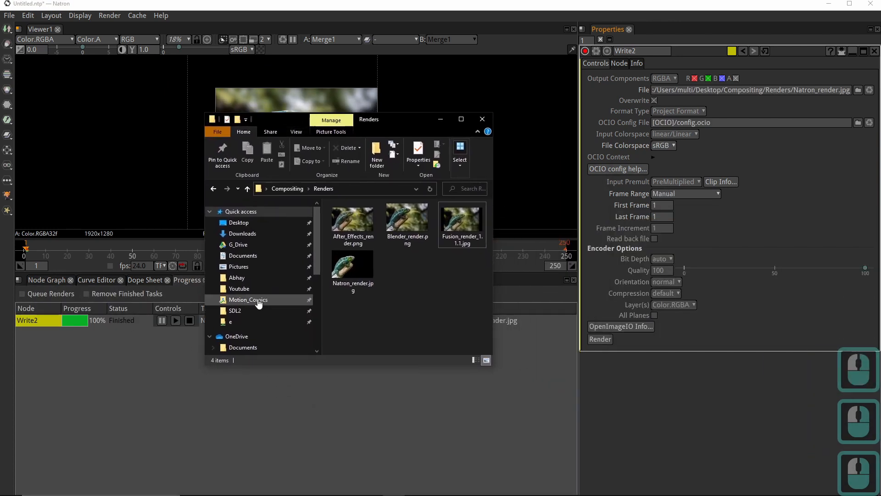
{"action": "double_click", "coordinate": [360, 275]}
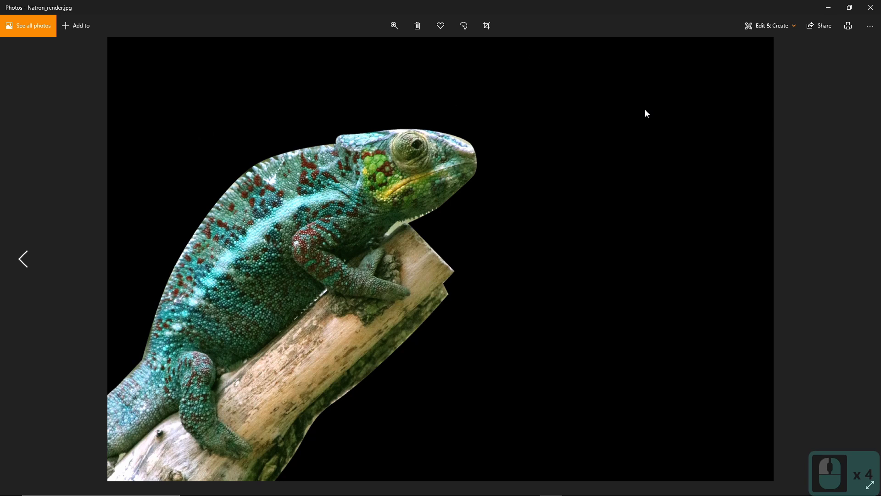
Close the render preview, minimise File Explorer, and turn off alpha in Merge1's output channels from the node graph
{"action": "left_click", "coordinate": [871, 8]}
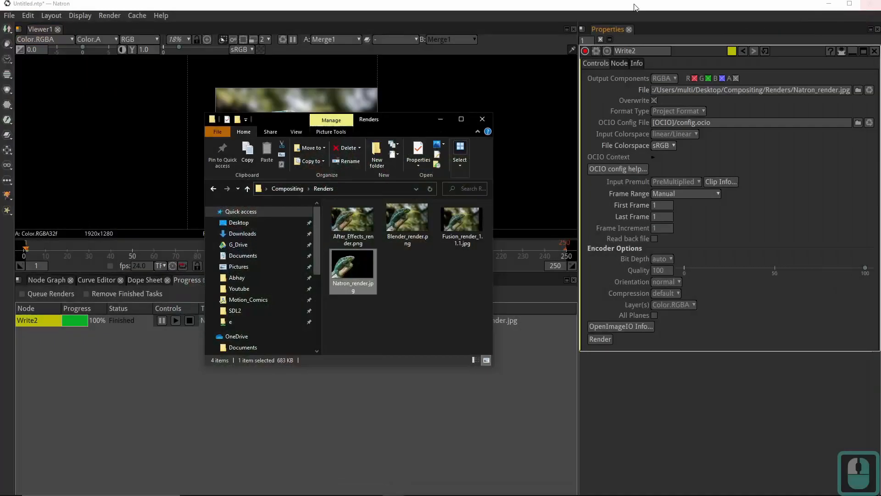
{"action": "left_click", "coordinate": [440, 119]}
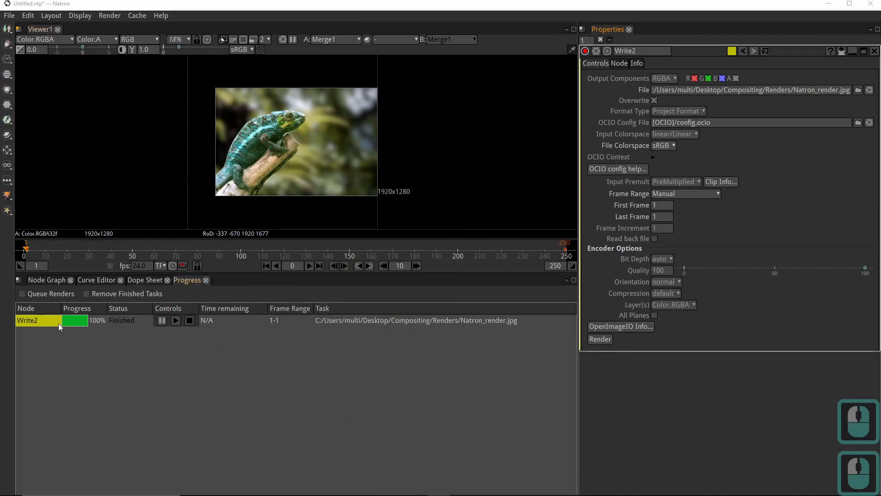
{"action": "left_click", "coordinate": [53, 281]}
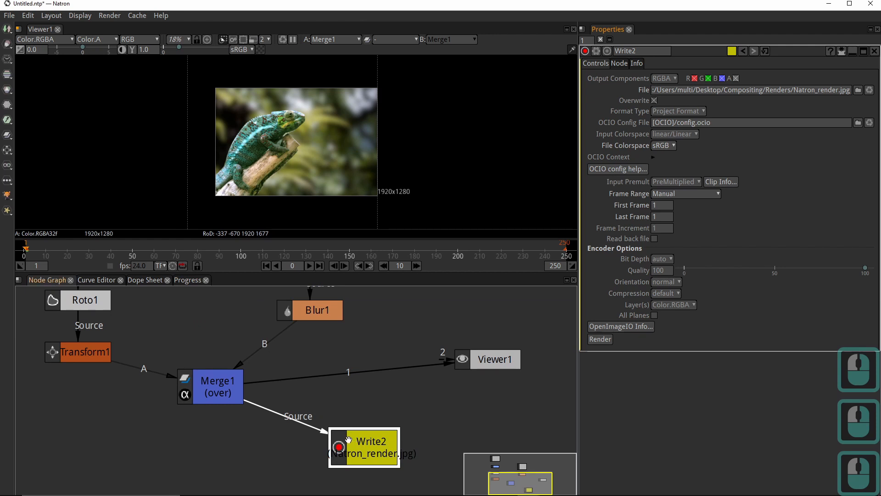
{"action": "double_click", "coordinate": [217, 390]}
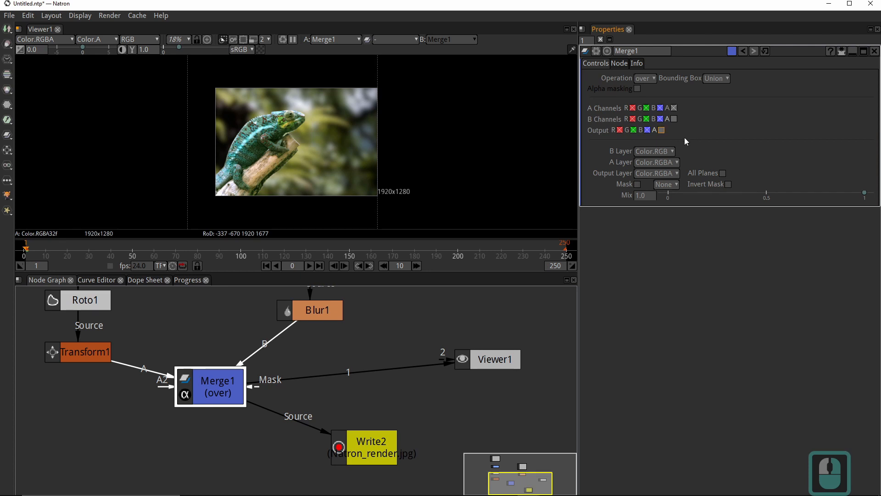
Render Write2 again, switch to File Explorer and reopen Natron_render.jpg from the Renders folder in Photos
{"action": "double_click", "coordinate": [374, 443]}
{"action": "left_click", "coordinate": [601, 339]}
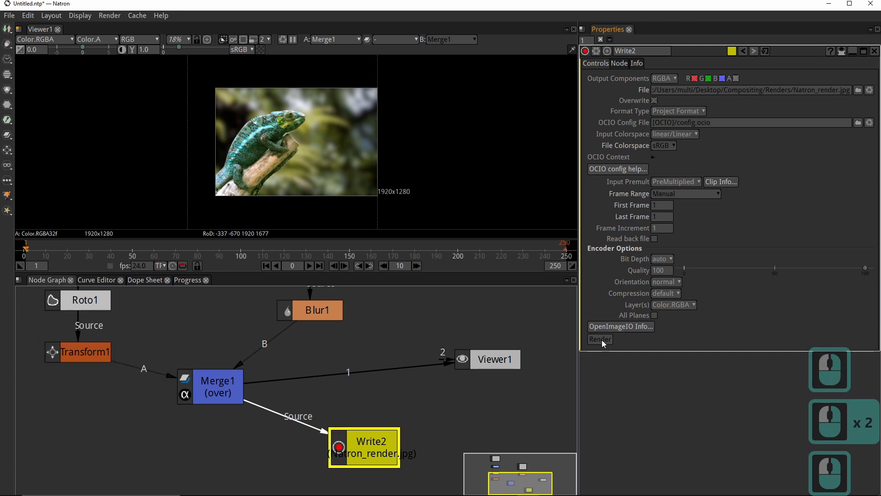
{"action": "mouse_move", "coordinate": [463, 494]}
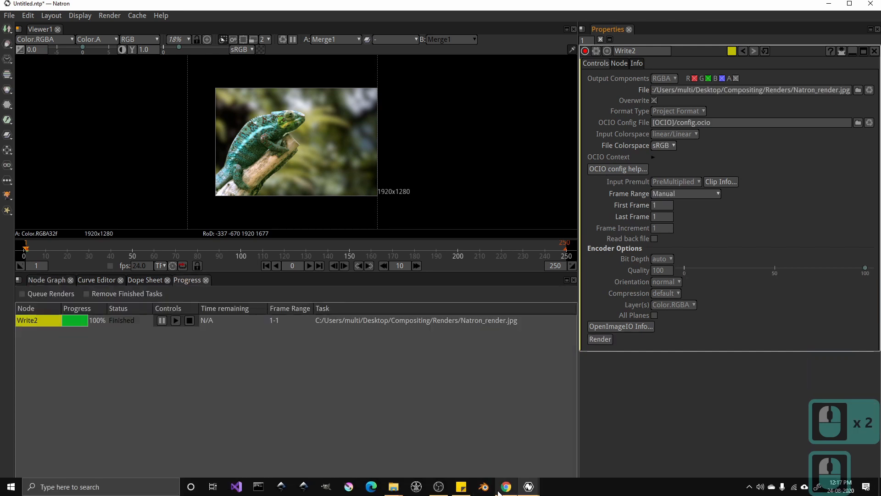
{"action": "mouse_move", "coordinate": [394, 492]}
{"action": "left_click", "coordinate": [464, 451]}
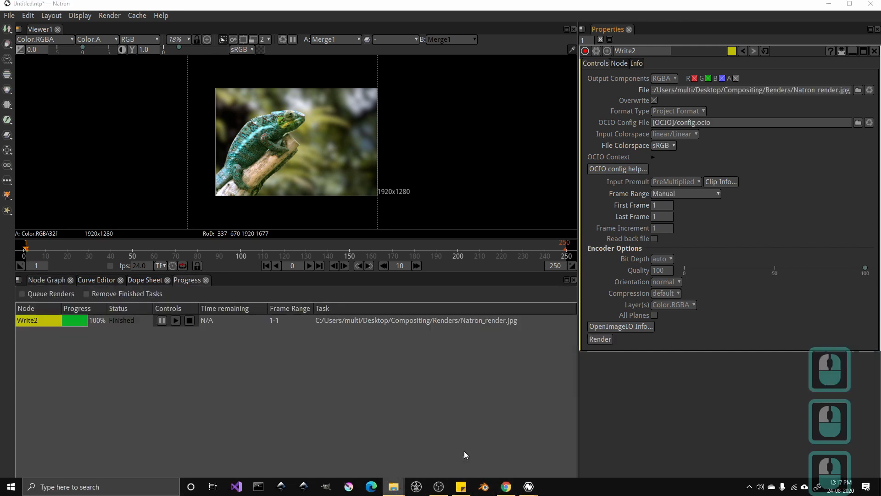
{"action": "double_click", "coordinate": [356, 268]}
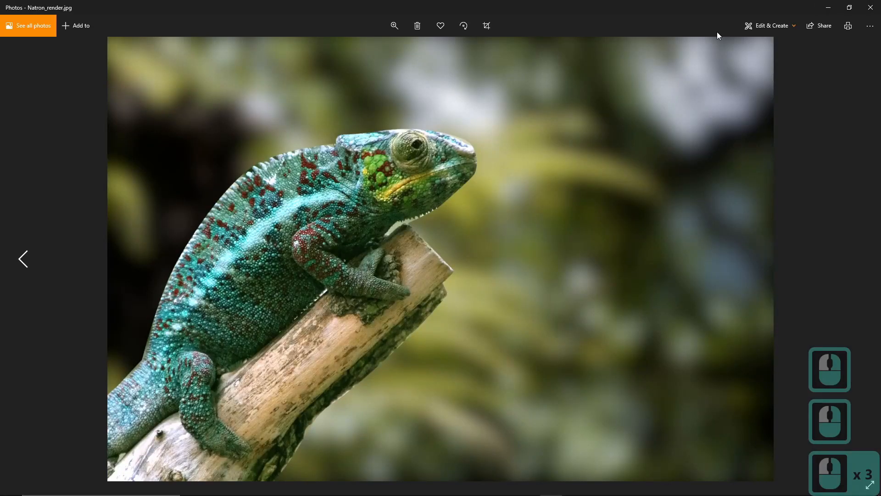
Shrink the Photos window out of the way, close the Natron project and choose to save the changes to Untitled.ntp
{"action": "left_click_drag", "start_coordinate": [558, 7], "coordinate": [310, 76]}
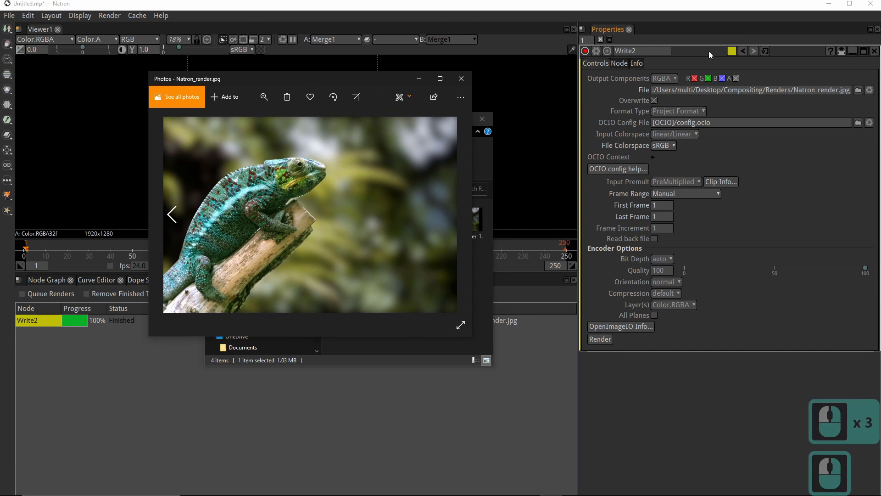
{"action": "left_click", "coordinate": [705, 4]}
{"action": "left_click", "coordinate": [871, 4]}
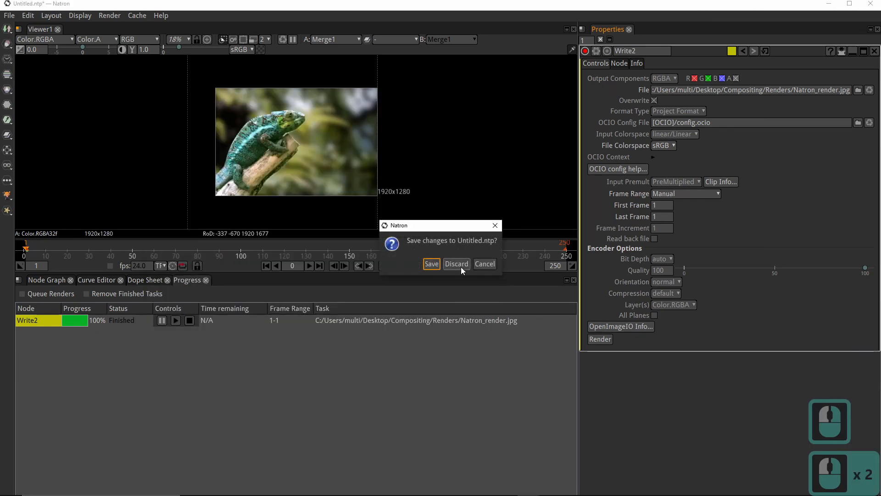
{"action": "left_click", "coordinate": [431, 264]}
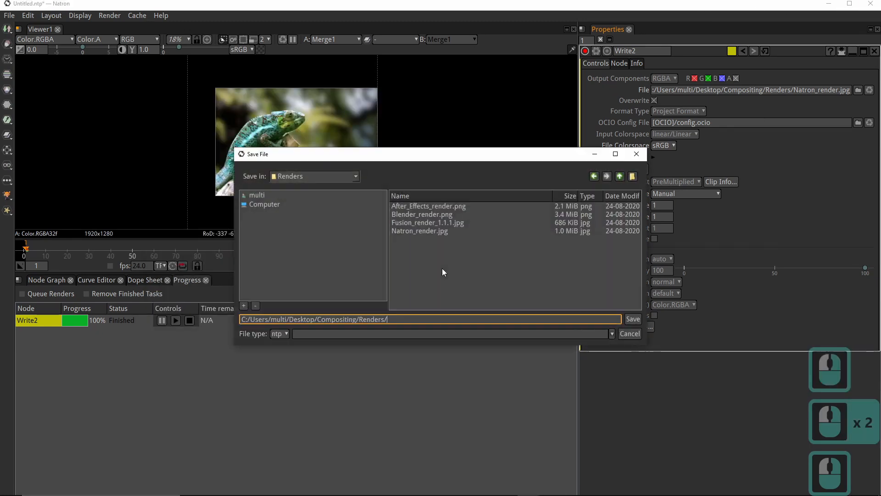
Save the project as Natron_composite in the Files folder inside Desktop/Compositing
{"action": "double_click", "coordinate": [274, 195]}
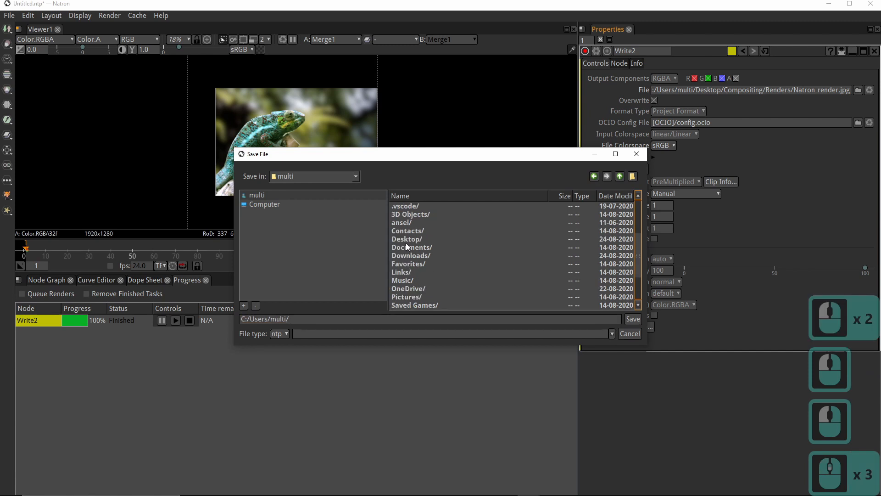
{"action": "double_click", "coordinate": [409, 239]}
{"action": "double_click", "coordinate": [415, 215]}
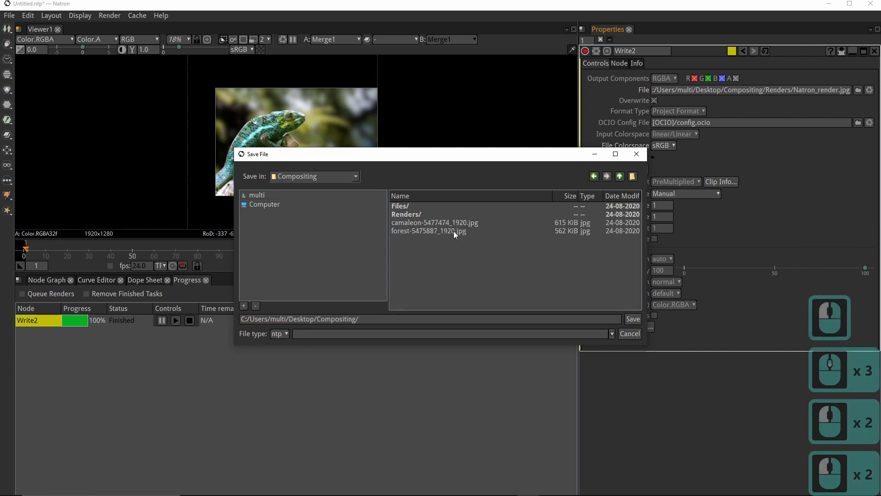
{"action": "double_click", "coordinate": [407, 207]}
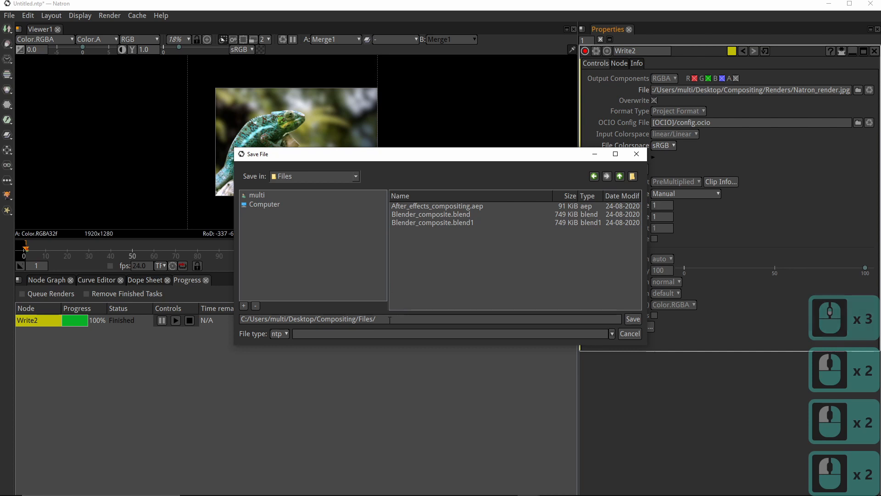
{"action": "left_click", "coordinate": [422, 320]}
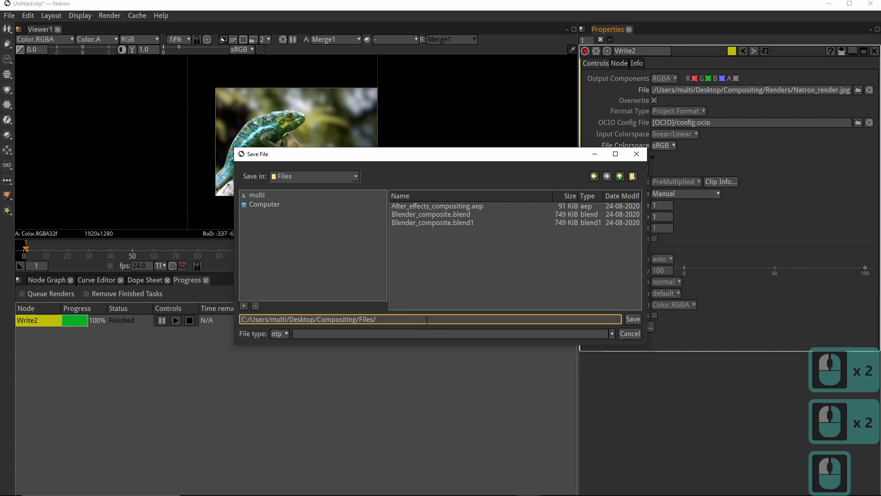
{"action": "type", "text": "Natron"}
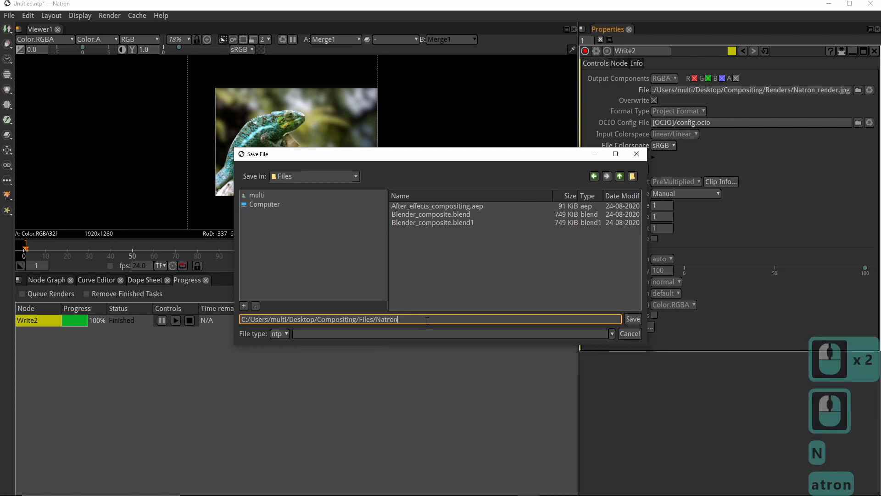
{"action": "type", "text": "_comp"}
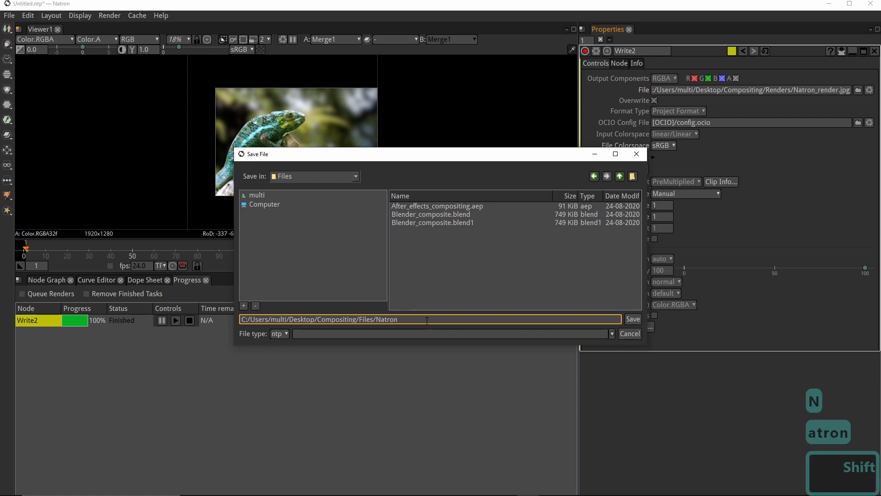
{"action": "type", "text": "osite"}
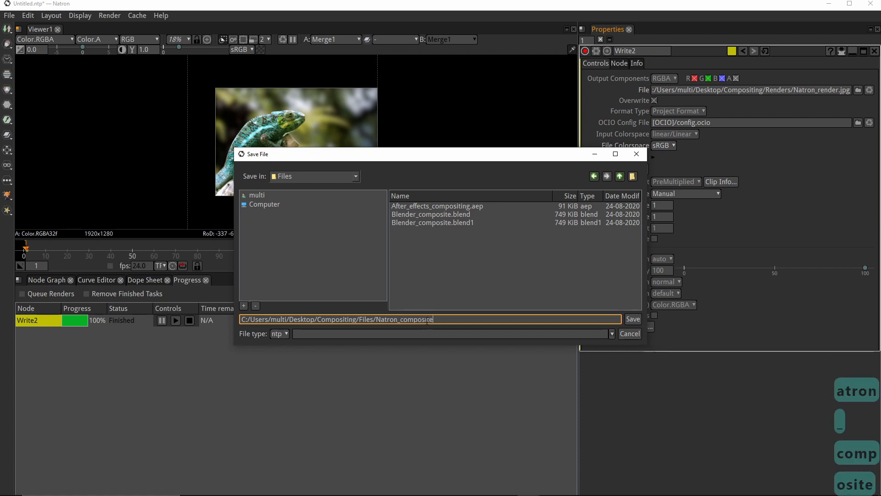
{"action": "key", "text": "Return"}
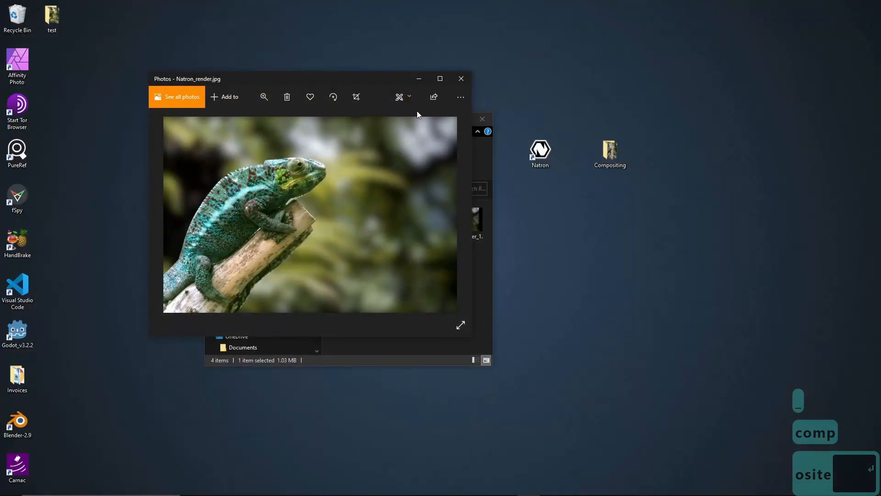
Arrange the Photos window and the Renders folder window side by side on the desktop
{"action": "left_click_drag", "start_coordinate": [360, 79], "coordinate": [332, 236]}
{"action": "left_click_drag", "start_coordinate": [387, 116], "coordinate": [671, 72]}
{"action": "left_click_drag", "start_coordinate": [334, 239], "coordinate": [323, 87]}
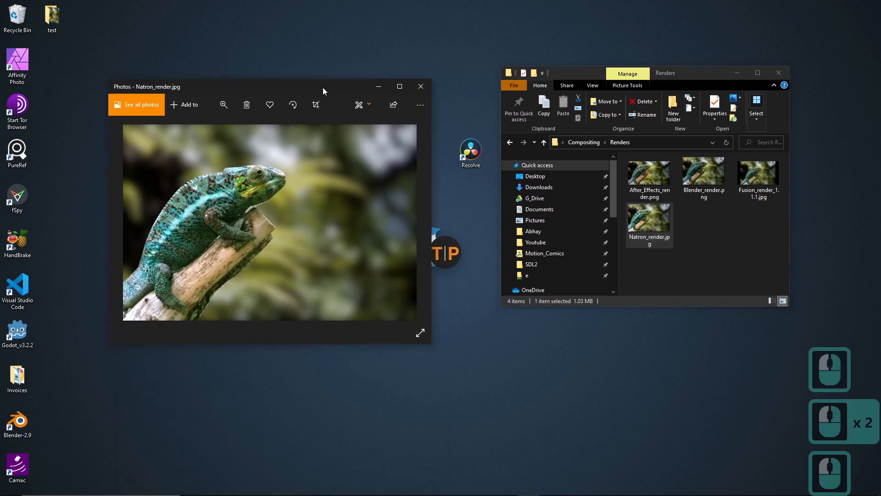
Maximise Natron_render.jpg in Photos and compare its colours and edges with Fusion_render_1.1.1.jpg
{"action": "double_click", "coordinate": [323, 86]}
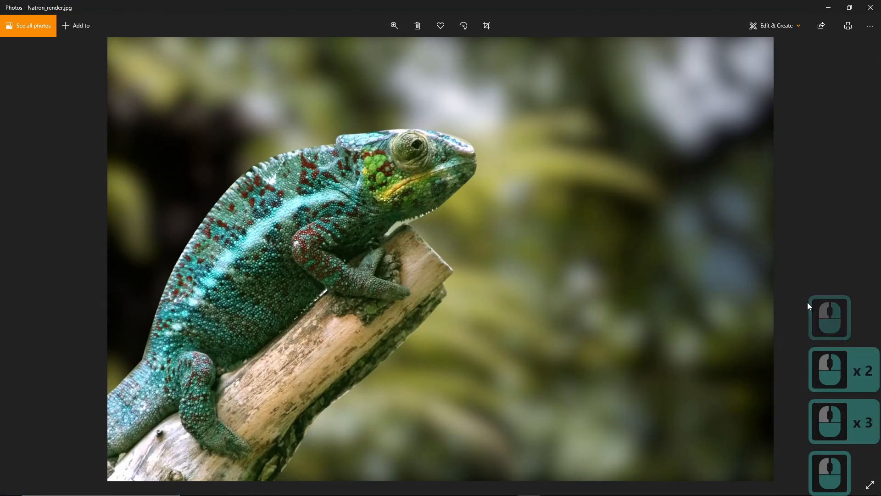
{"action": "left_click", "coordinate": [808, 303]}
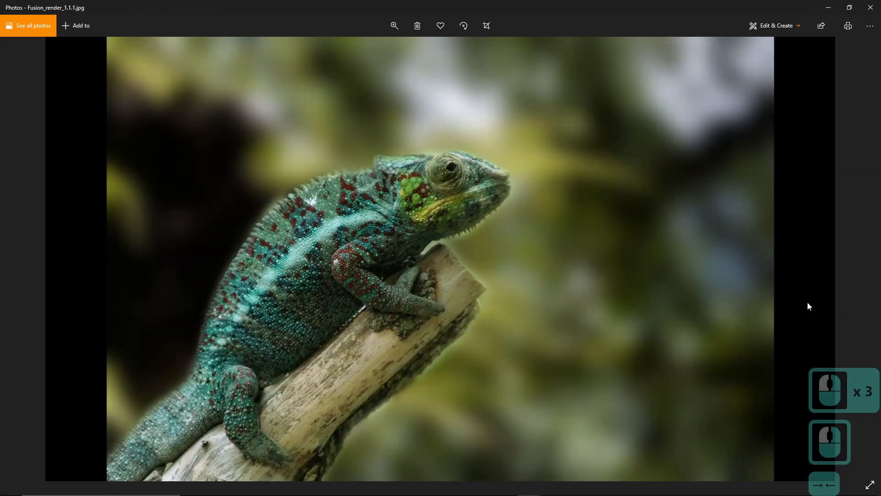
{"action": "scroll", "coordinate": [808, 303], "scroll_direction": "down", "scroll_amount": 2}
{"action": "scroll", "coordinate": [808, 305], "scroll_direction": "up", "scroll_amount": 2}
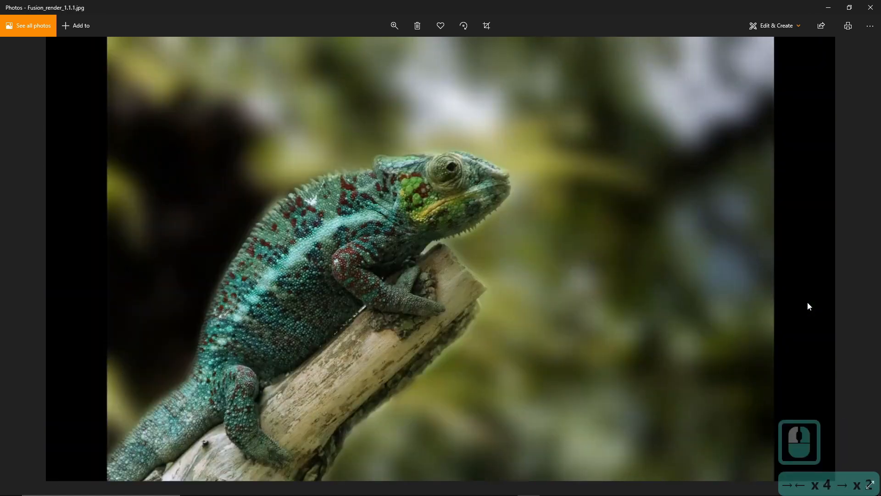